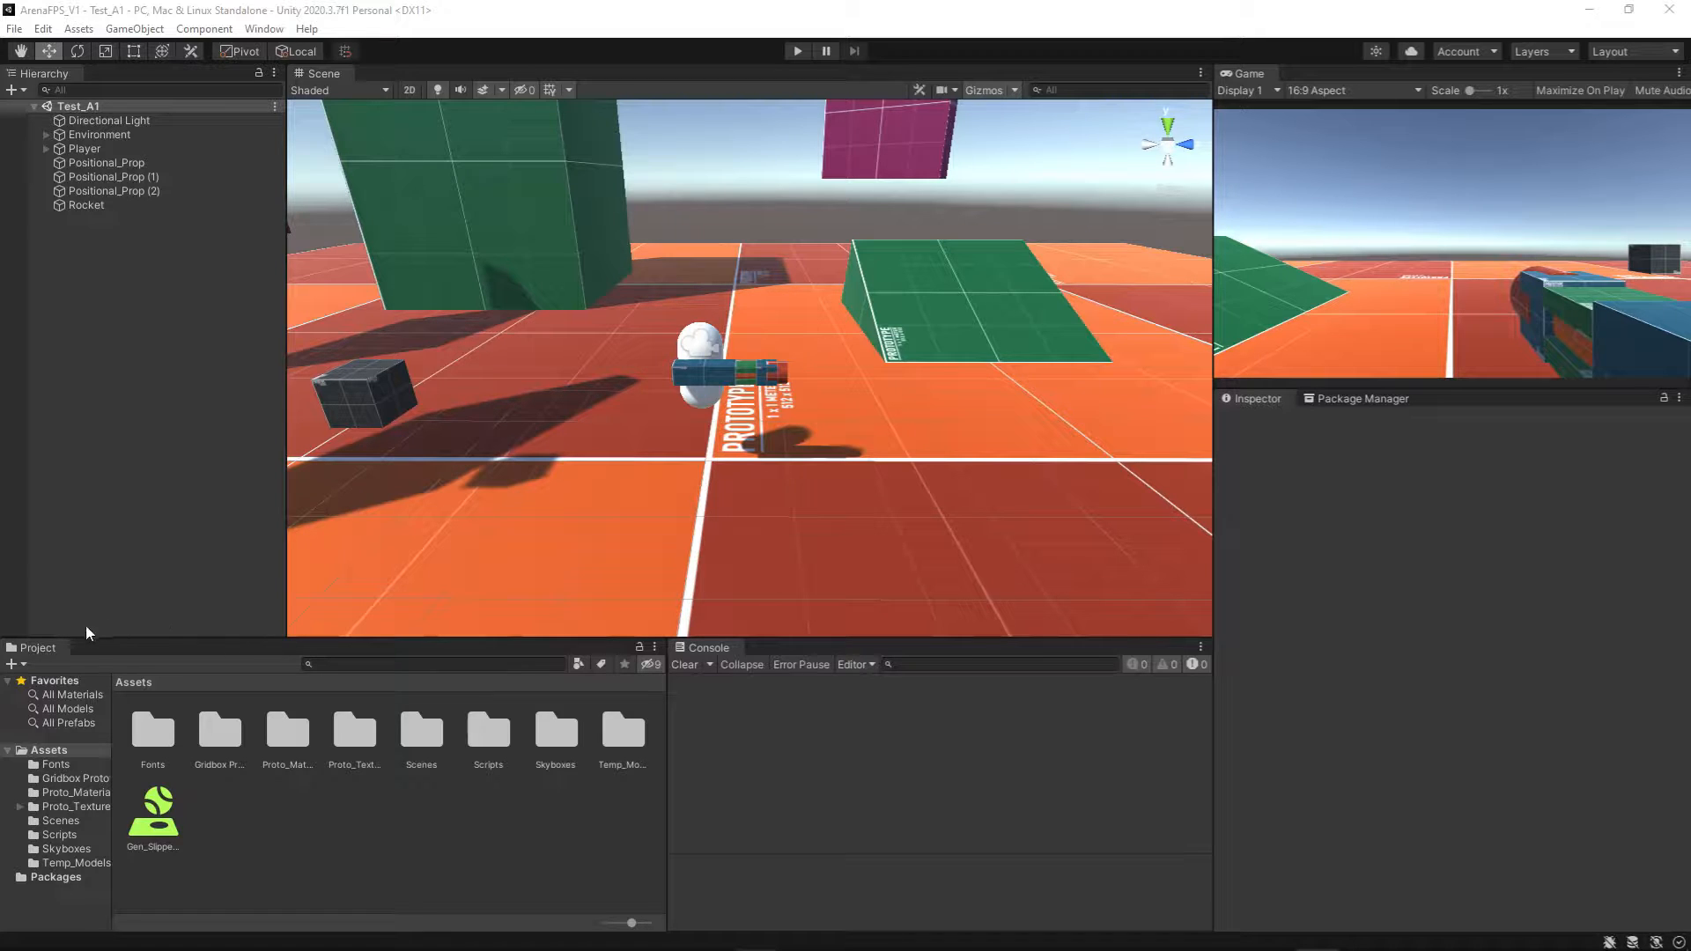
# Step: Turn on Maximize On Play for the Game view and widen the Project and Scene panels
pyautogui.moveTo(45, 647); pyautogui.dragTo(135, 647)
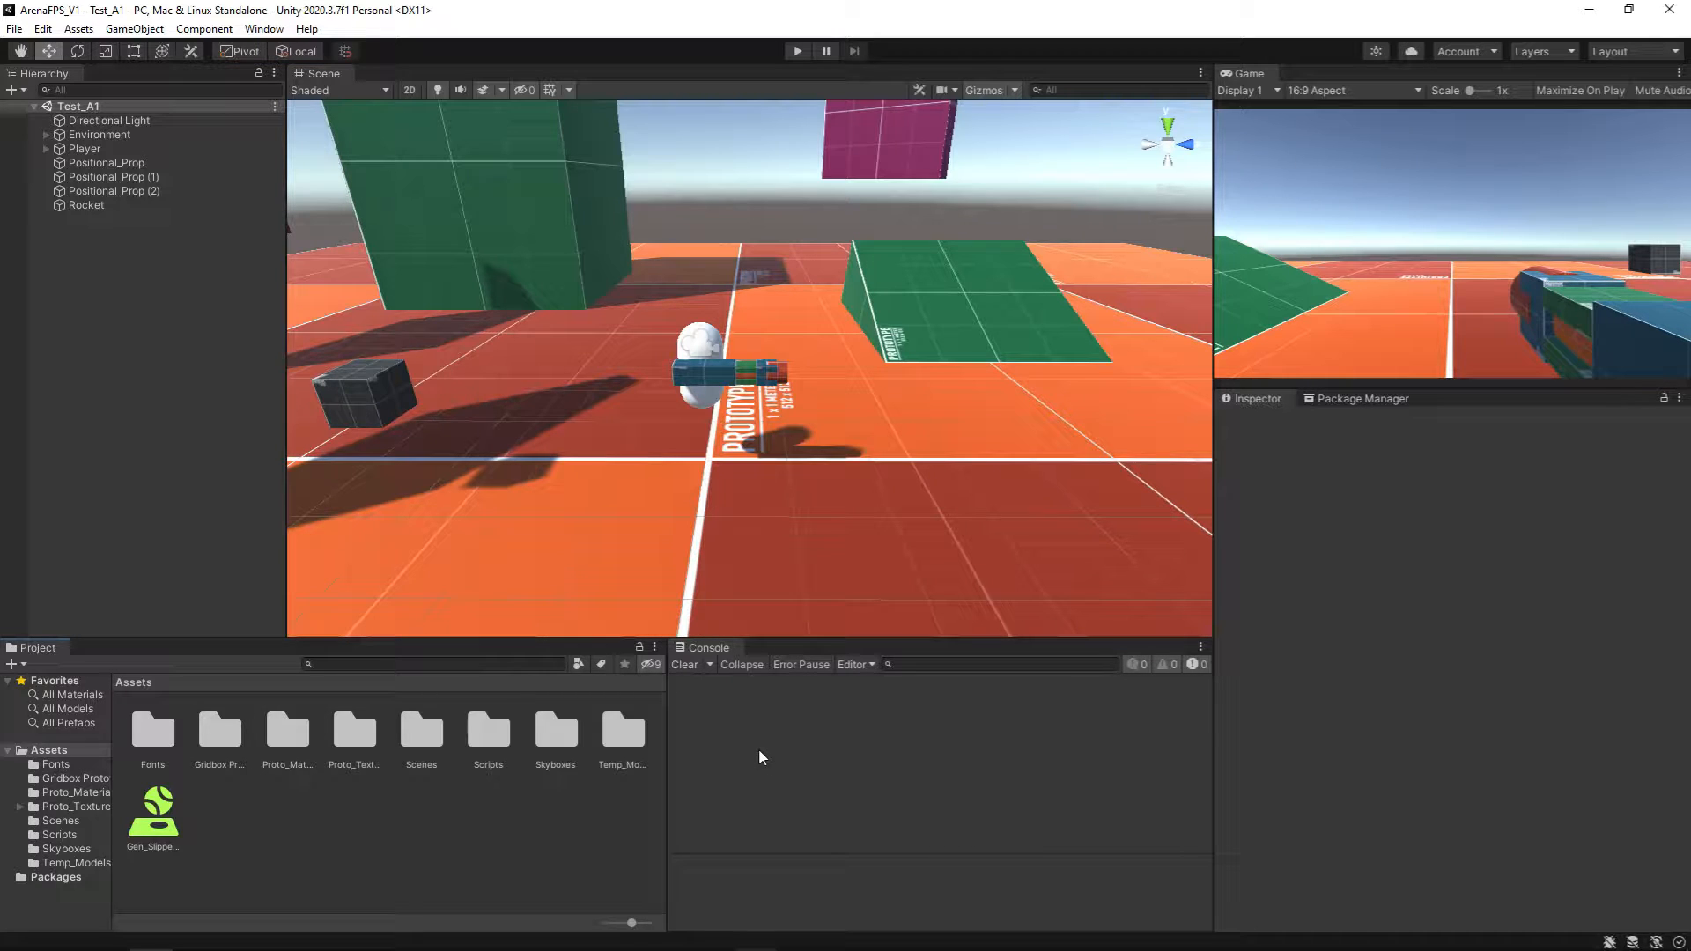
pyautogui.click(1568, 91)
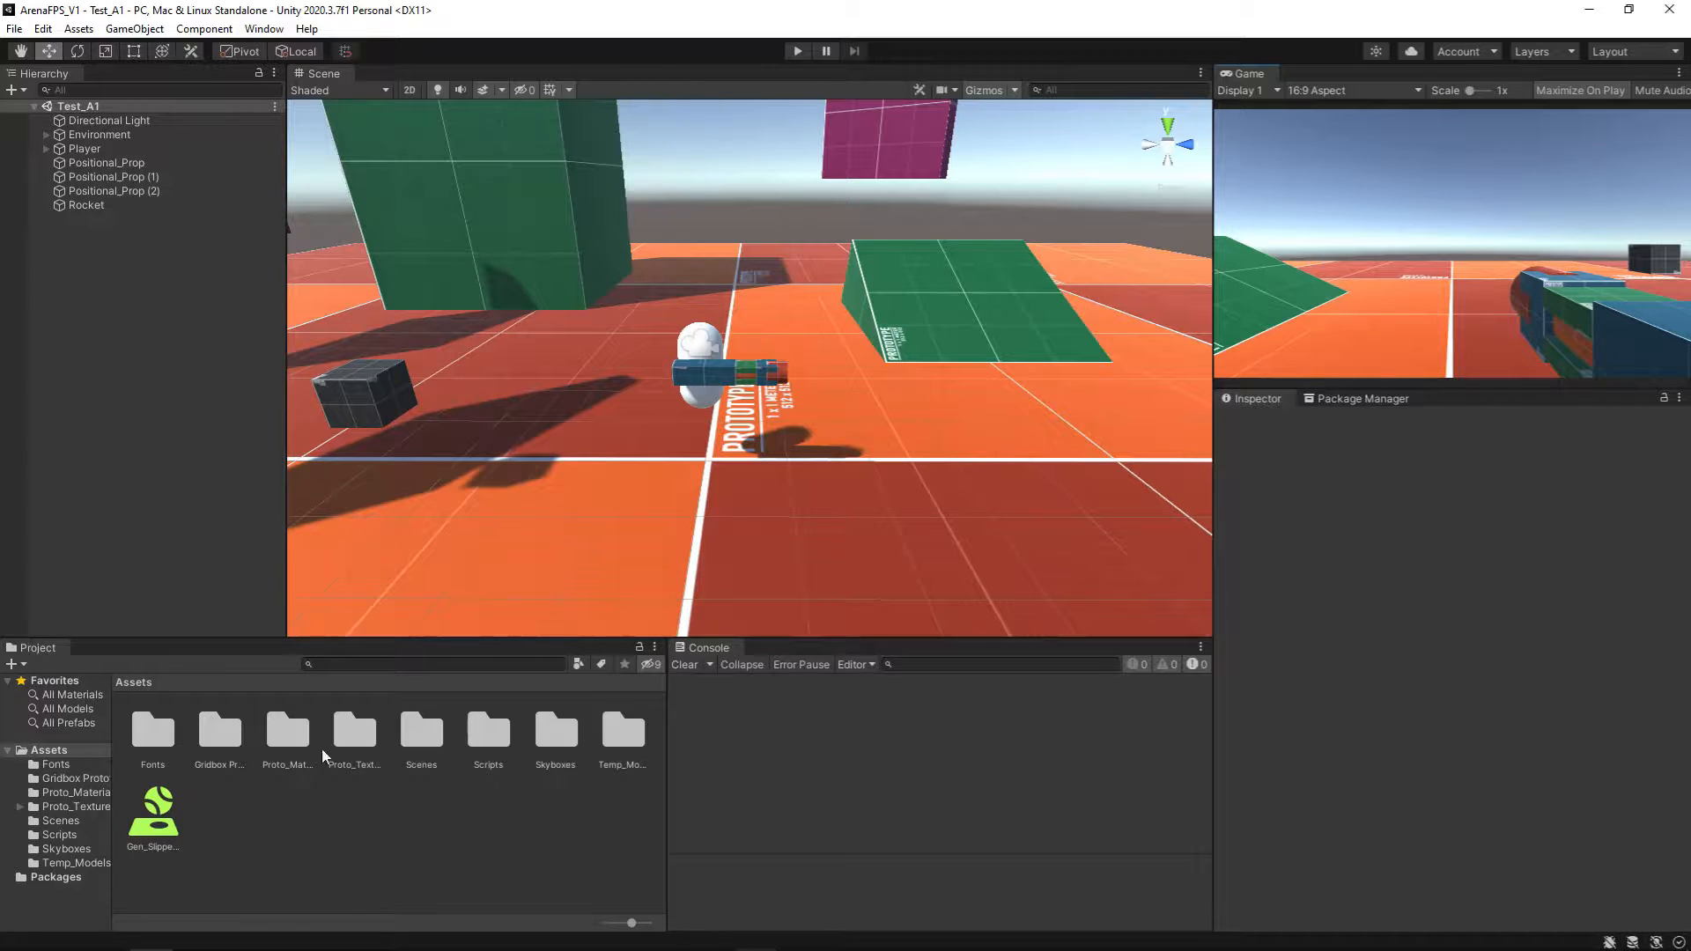
pyautogui.moveTo(667, 722); pyautogui.dragTo(962, 704)
pyautogui.moveTo(1213, 588); pyautogui.dragTo(1493, 589)
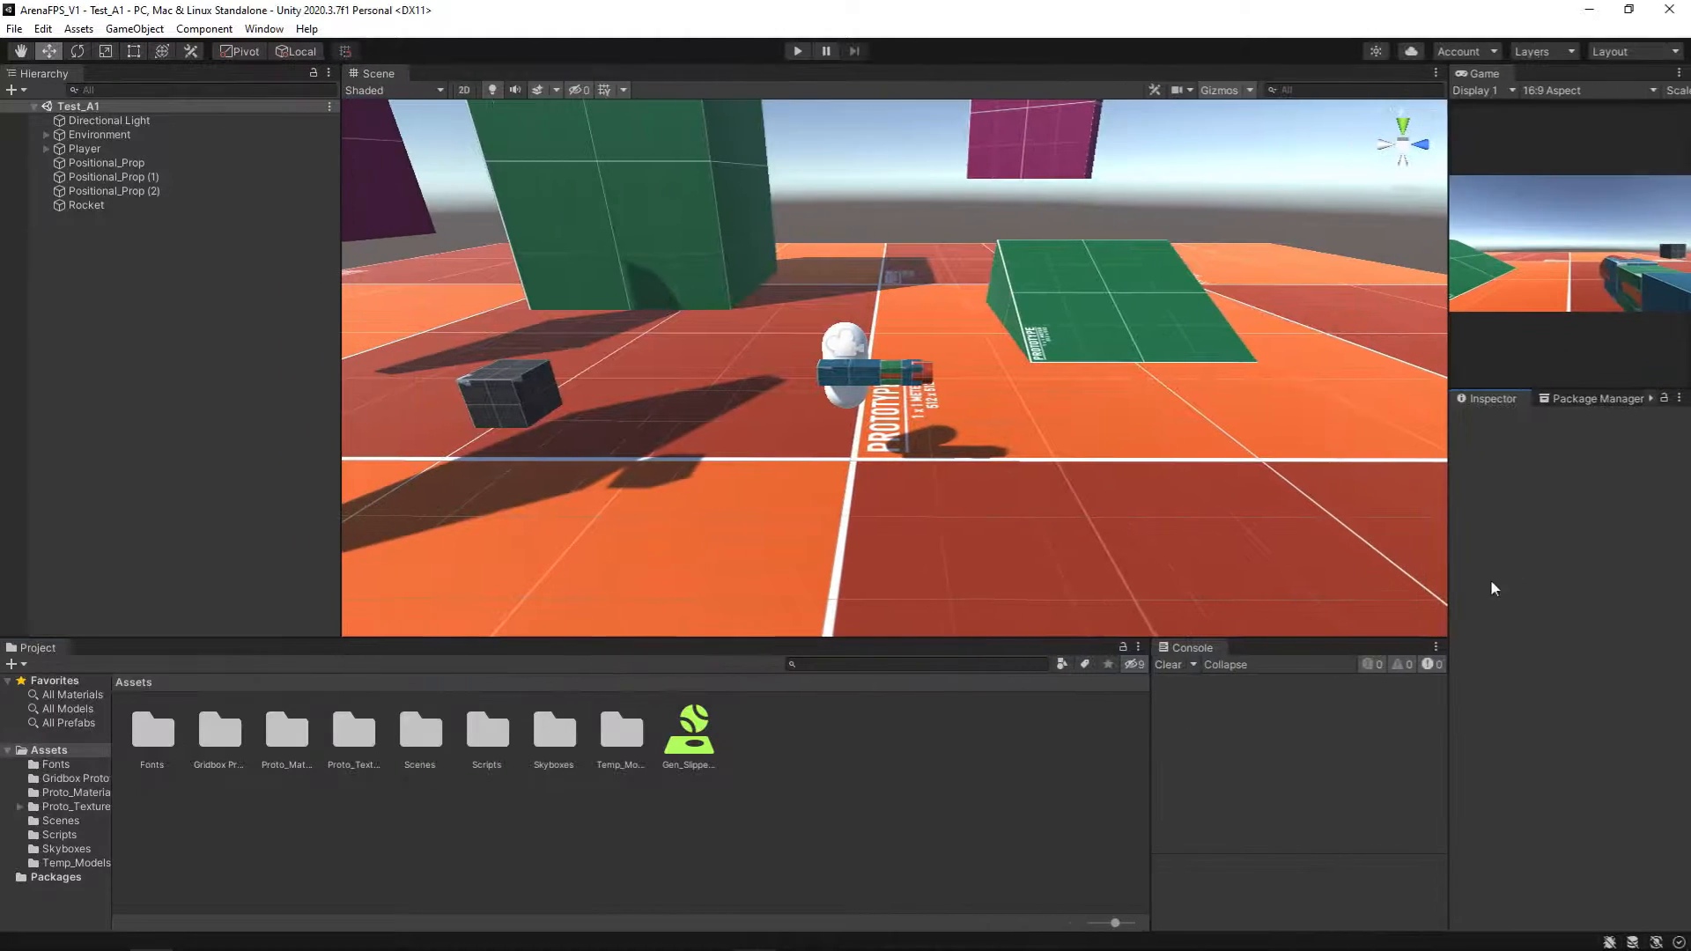
# Step: Look through the Gridbox Prototype Materials folder and the prototype material and texture folders in the project assets
pyautogui.click(733, 469)
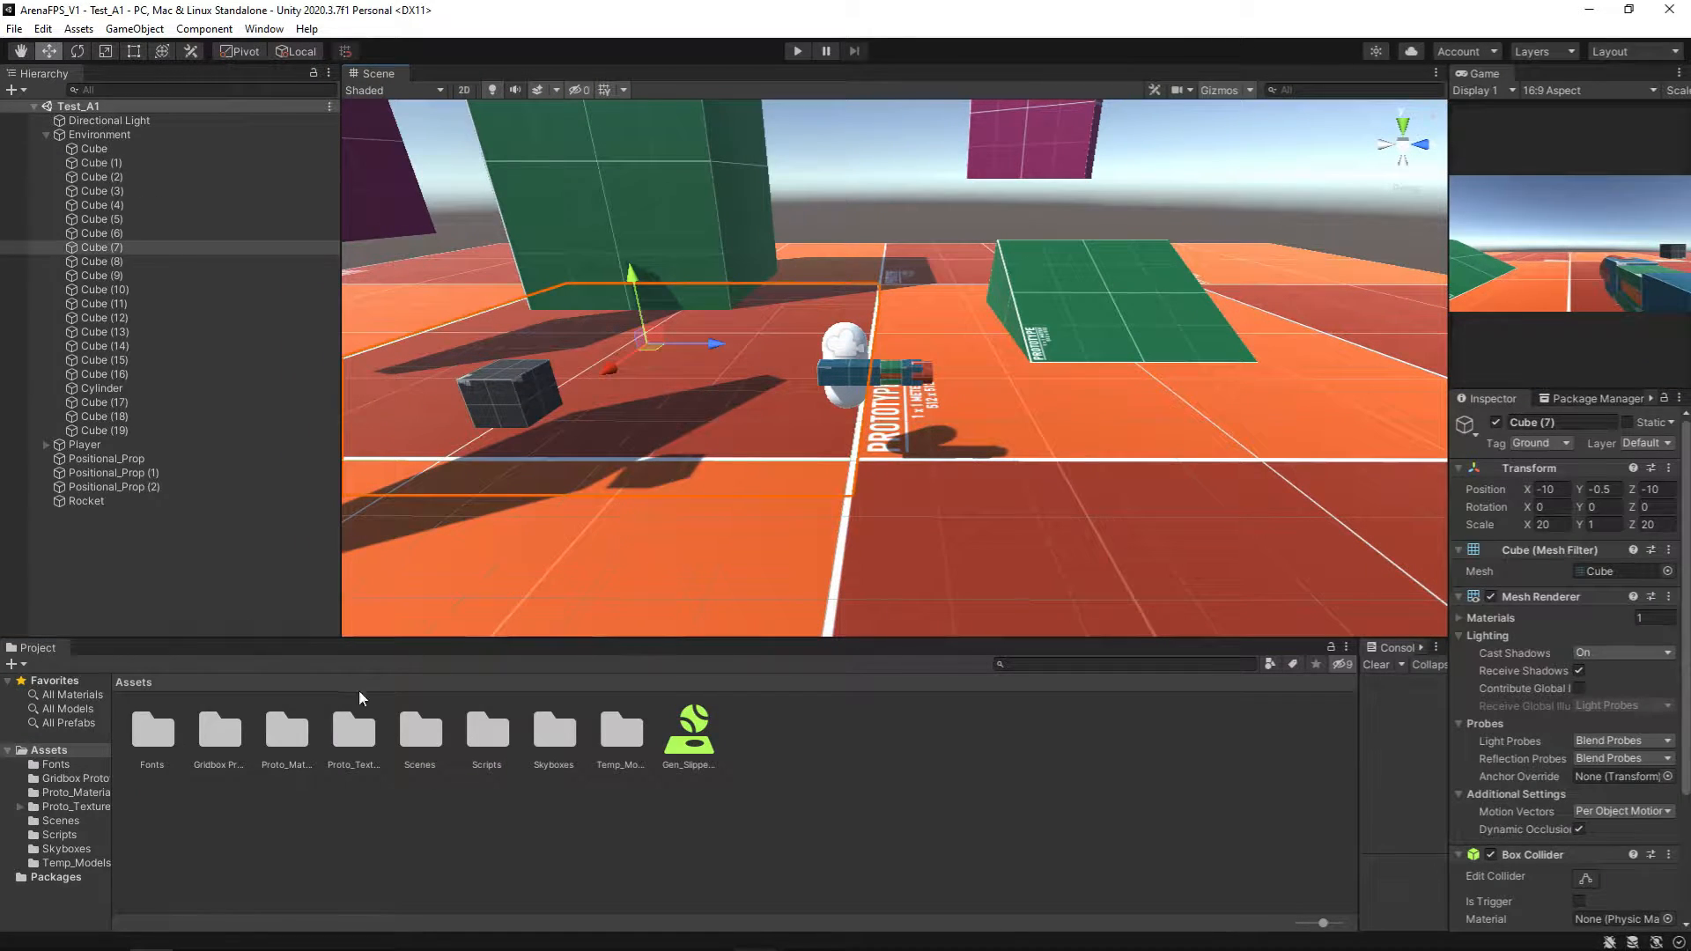
pyautogui.click(224, 734)
pyautogui.doubleClick(222, 738)
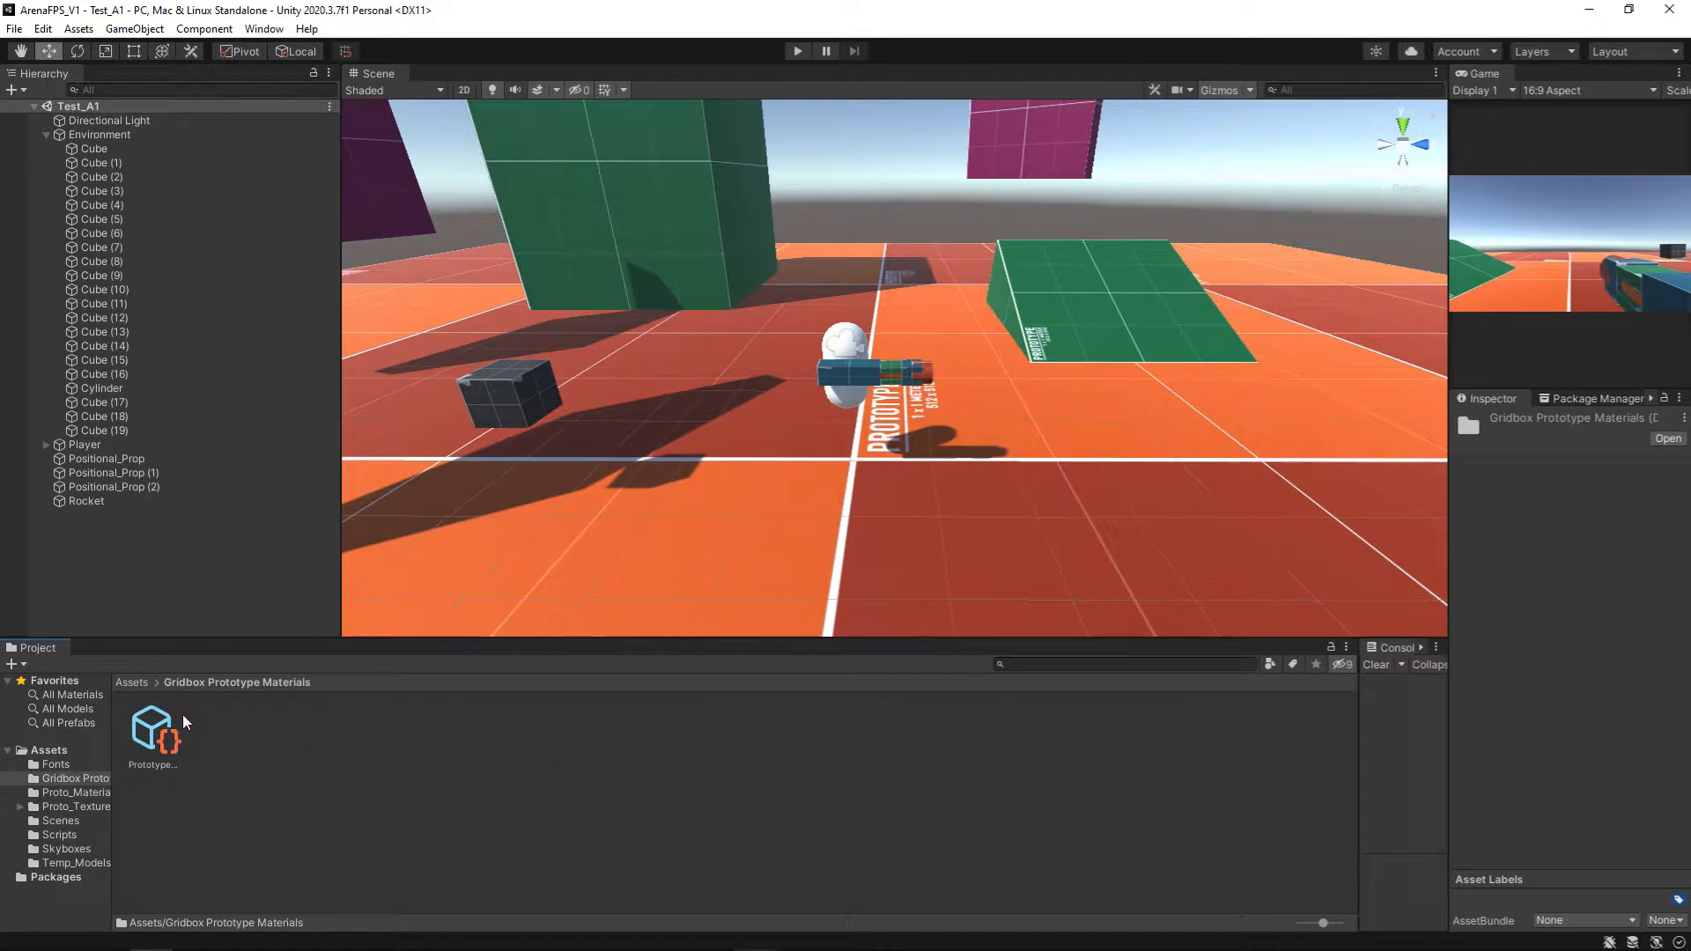
pyautogui.click(132, 683)
pyautogui.click(283, 745)
pyautogui.doubleClick(284, 744)
pyautogui.click(134, 683)
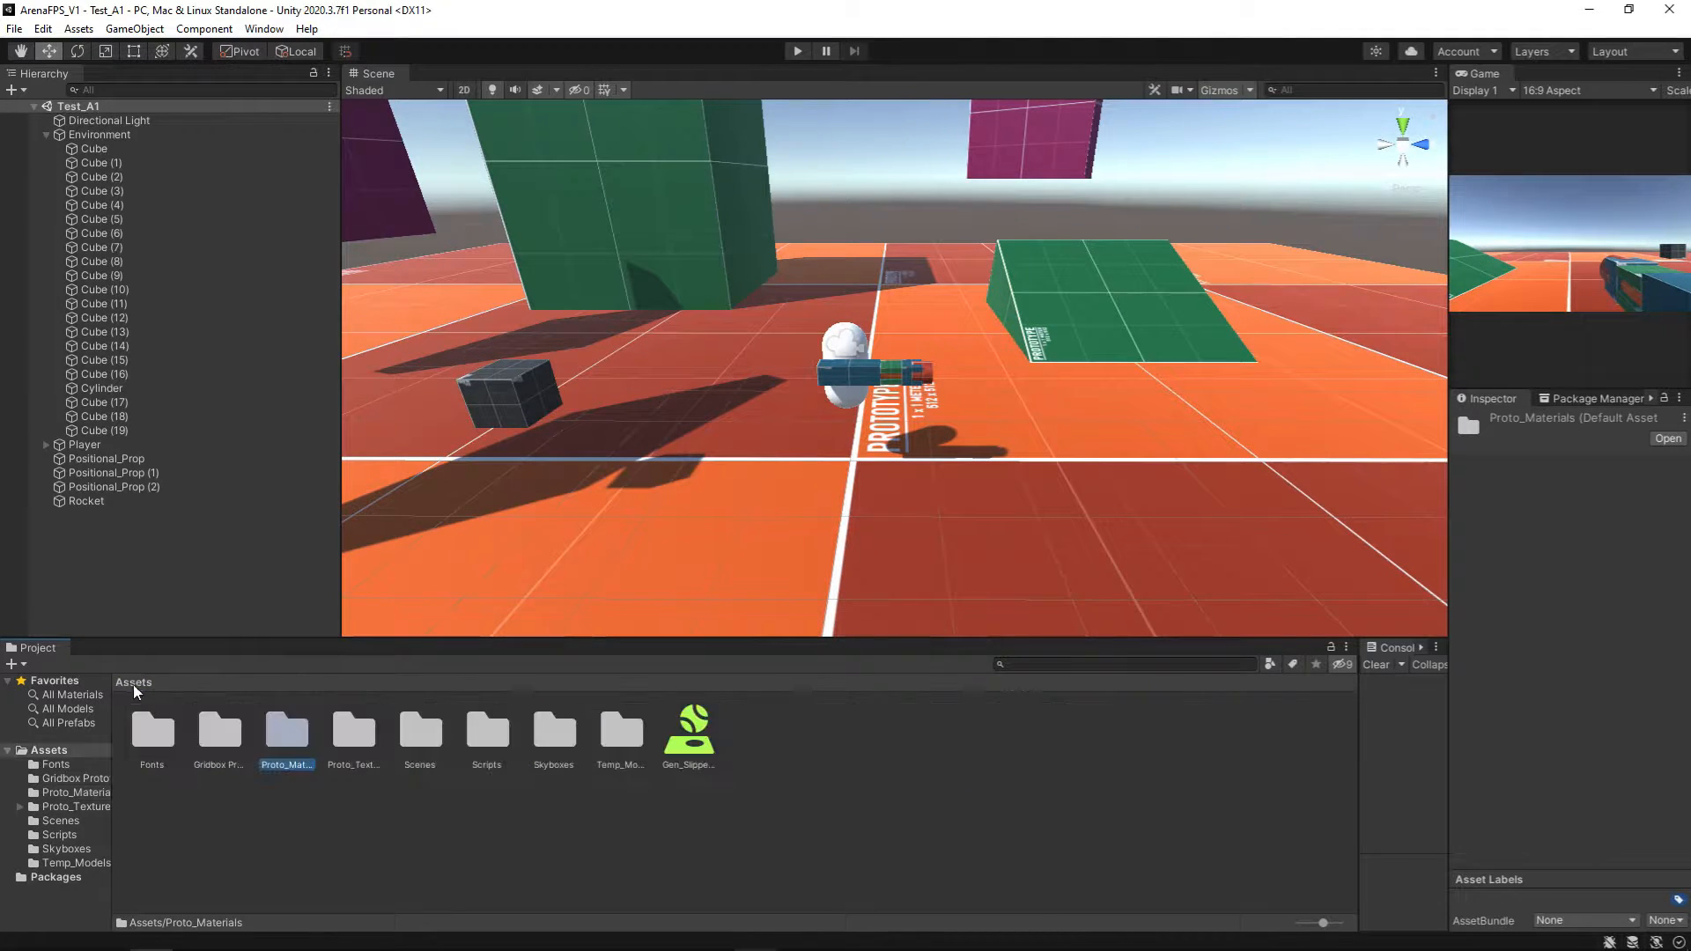
pyautogui.click(351, 749)
pyautogui.doubleClick(350, 749)
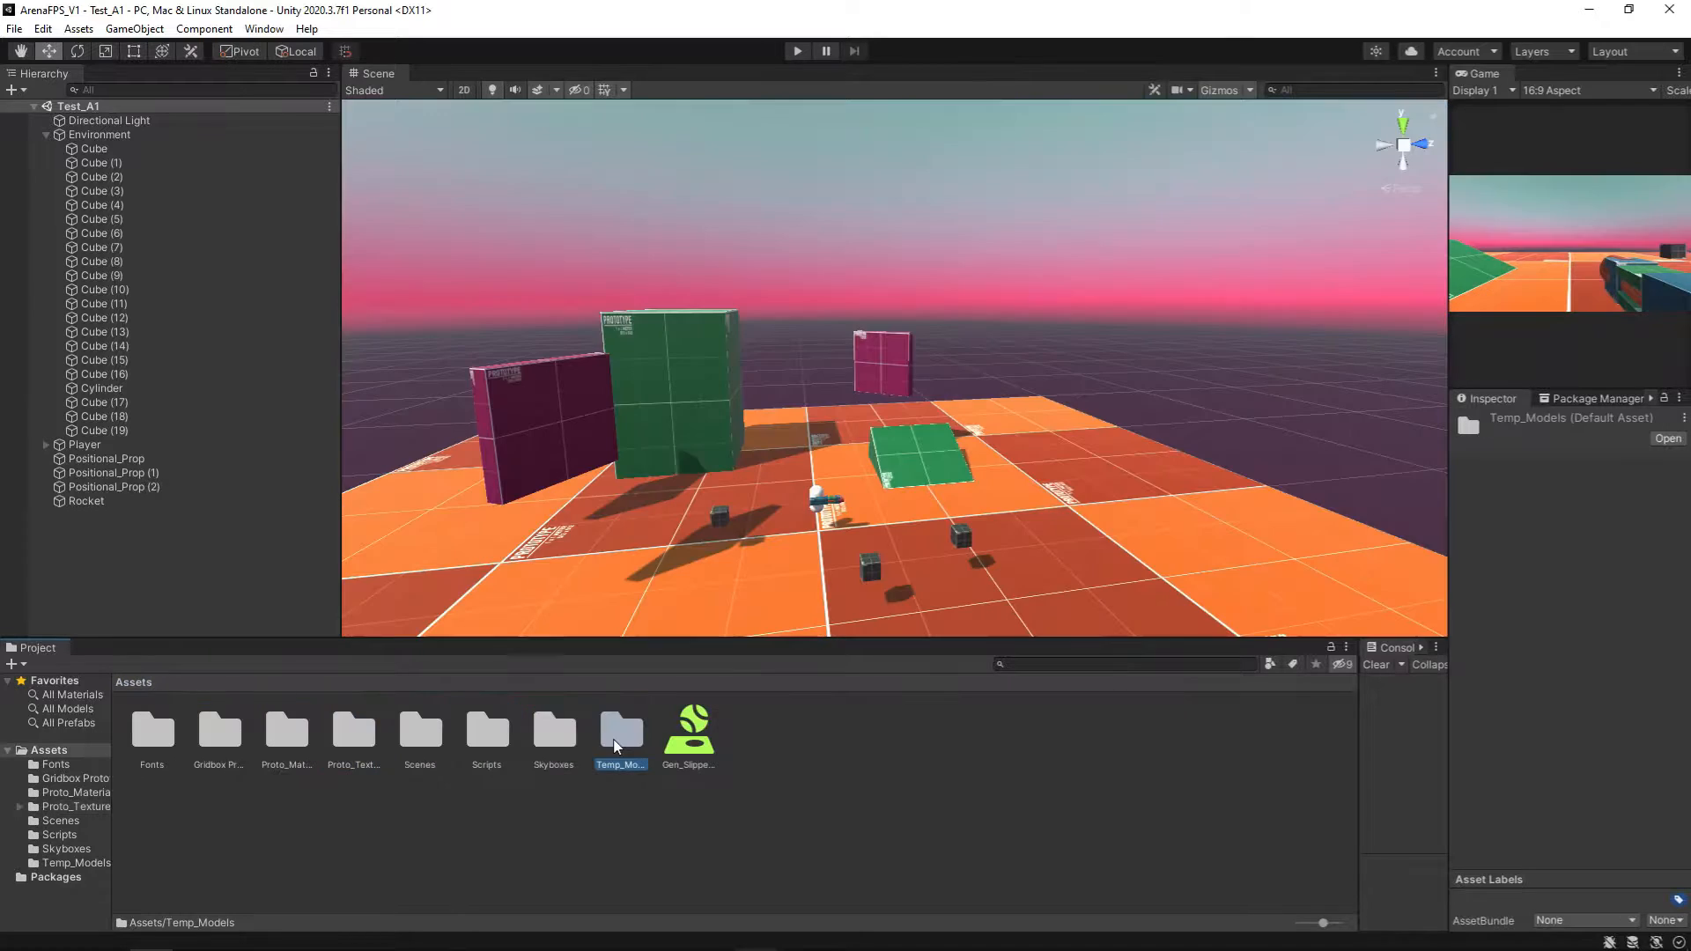
# Step: Open the RPG_temp prefab from the Temp_Models folder and look at the launcher model from another angle
pyautogui.doubleClick(613, 729)
pyautogui.click(168, 733)
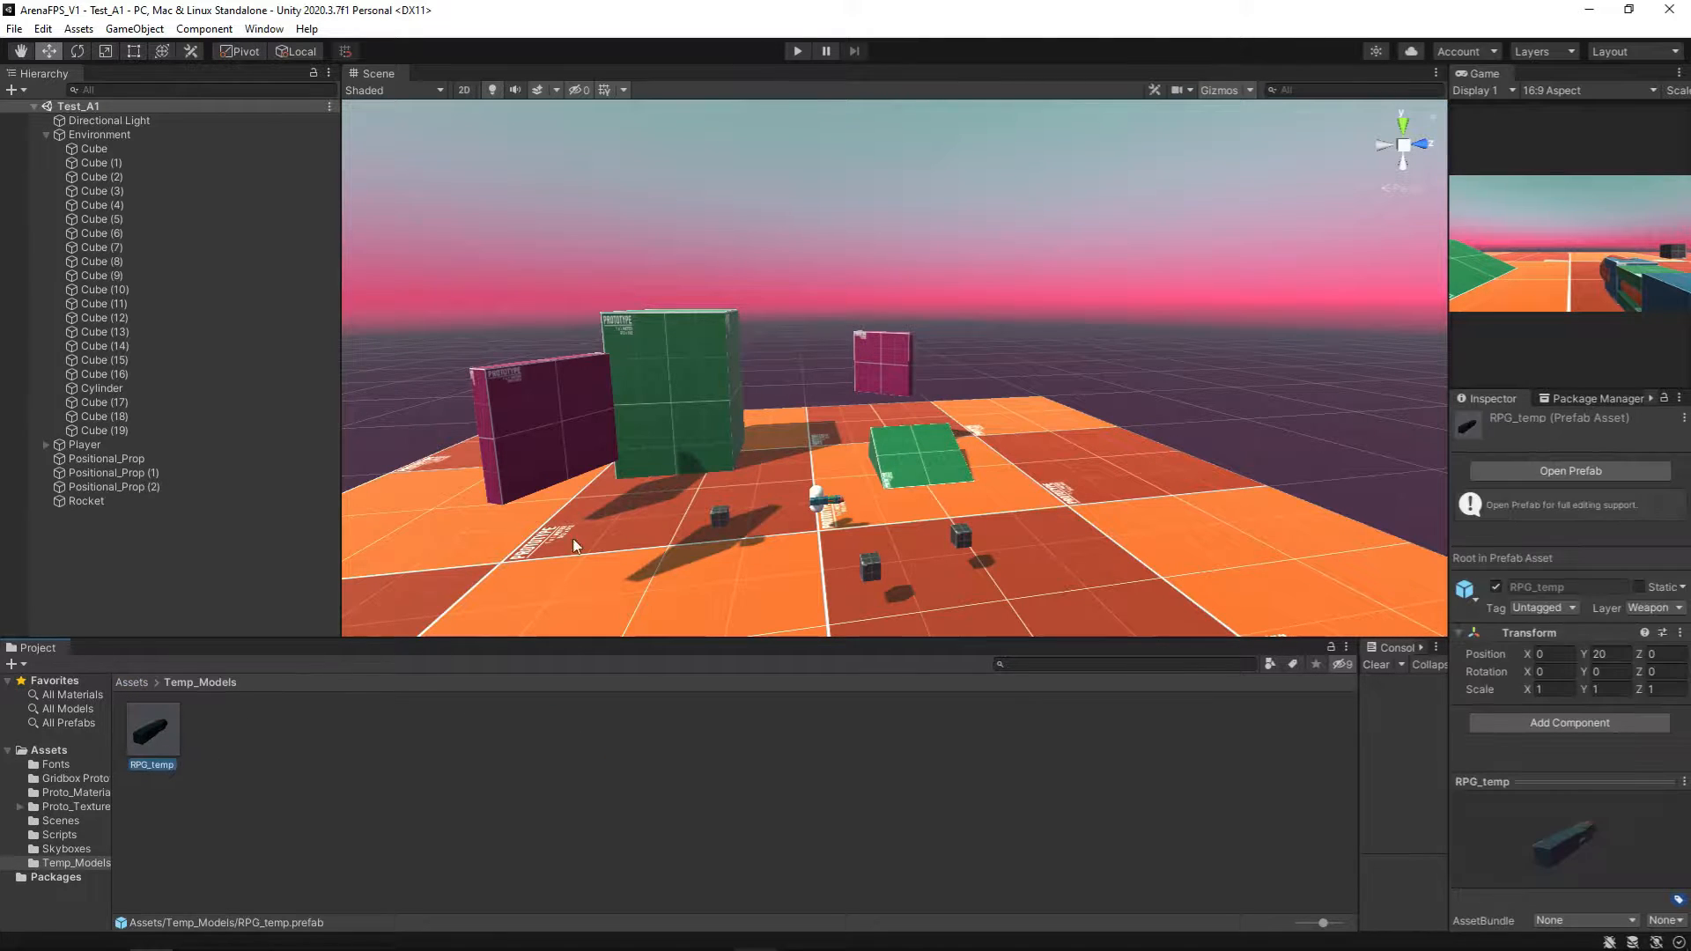
pyautogui.doubleClick(160, 733)
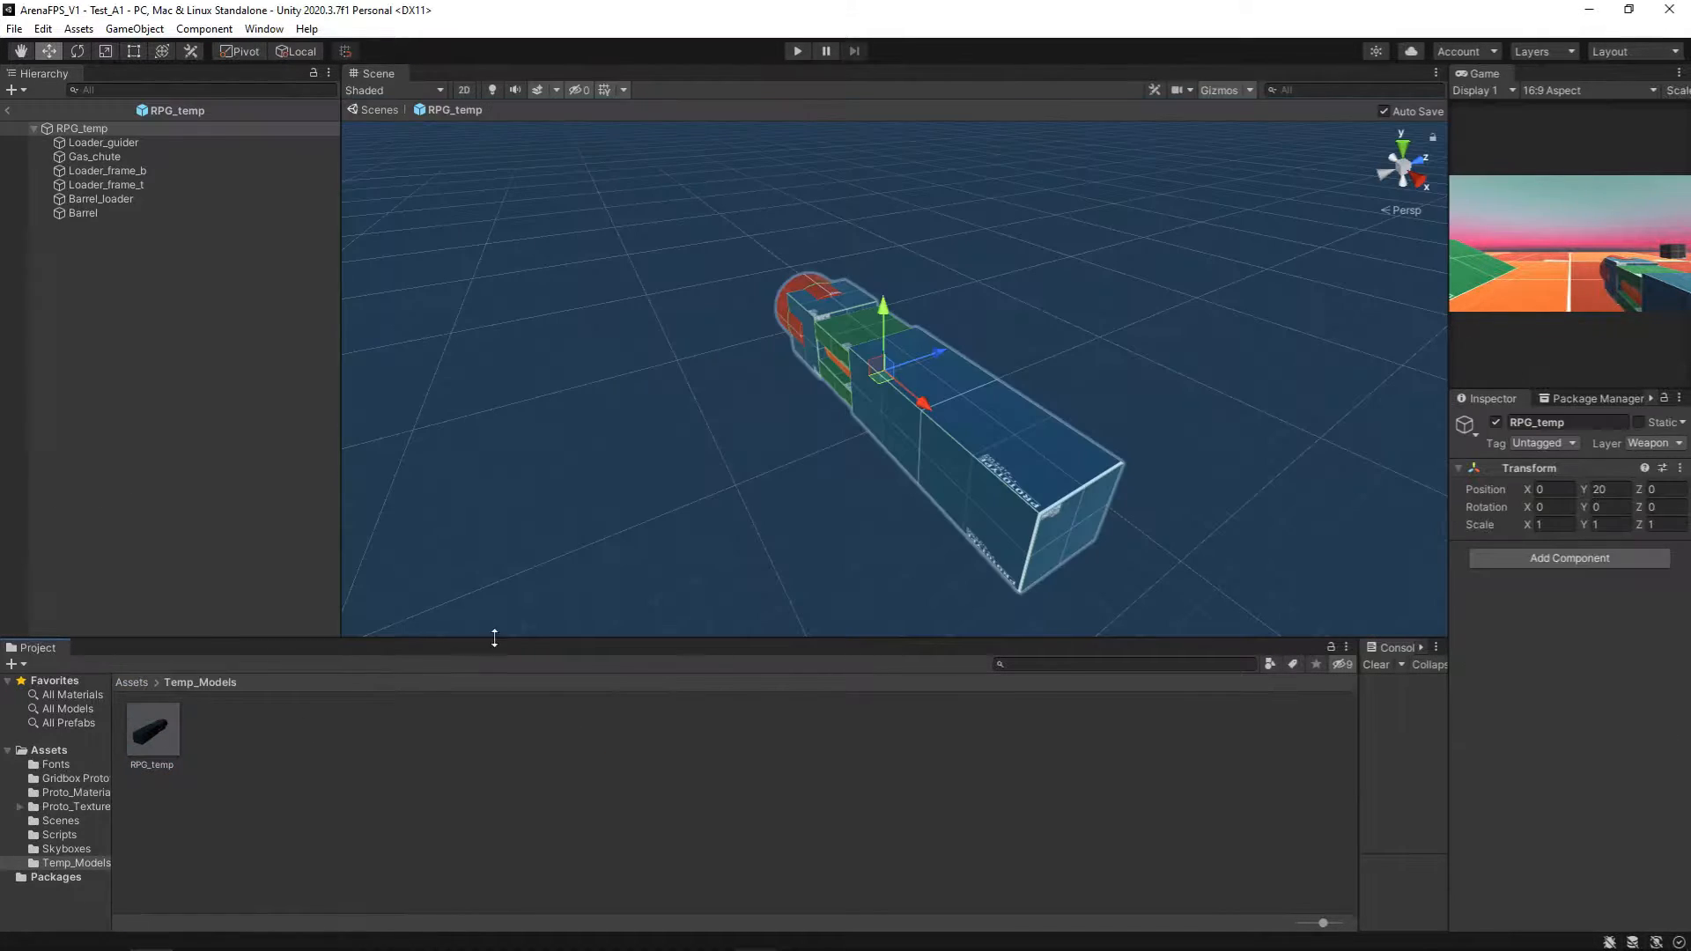
pyautogui.keyDown('alt'); pyautogui.moveTo(681, 523); pyautogui.dragTo(815, 416); pyautogui.keyUp('alt')
pyautogui.click(798, 411)
# Step: Temporarily enlarge the Game view to examine the launcher as the player sees it, and return to a large Scene view
pyautogui.moveTo(1446, 331); pyautogui.dragTo(383, 330)
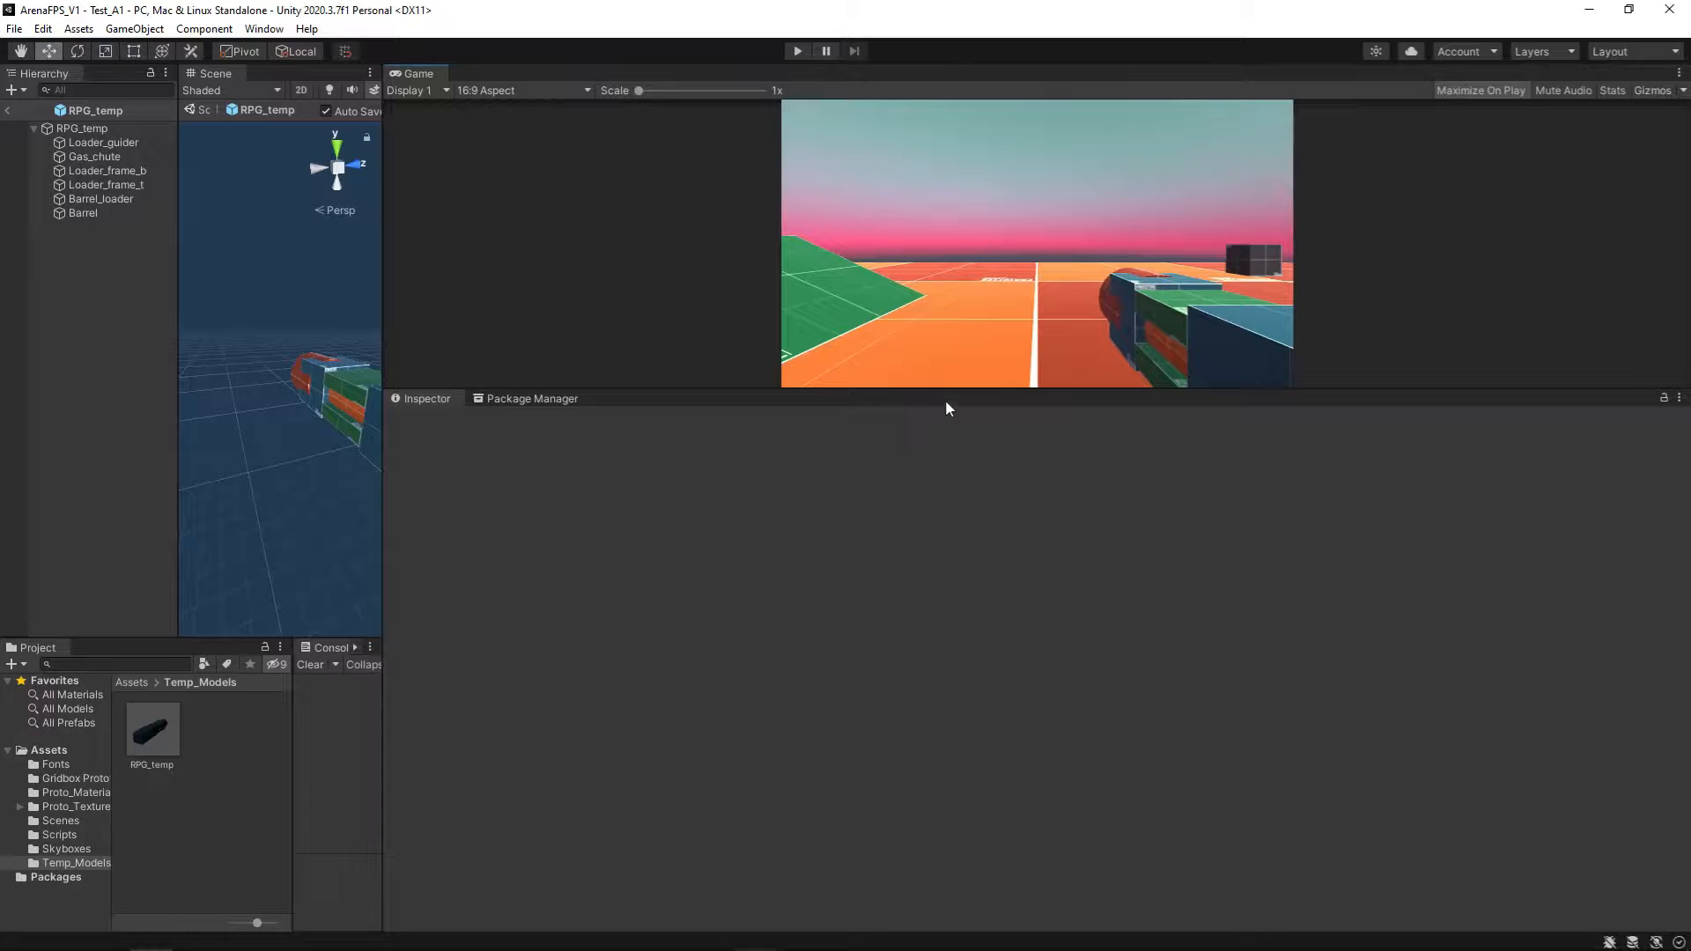
pyautogui.moveTo(943, 400); pyautogui.dragTo(925, 665)
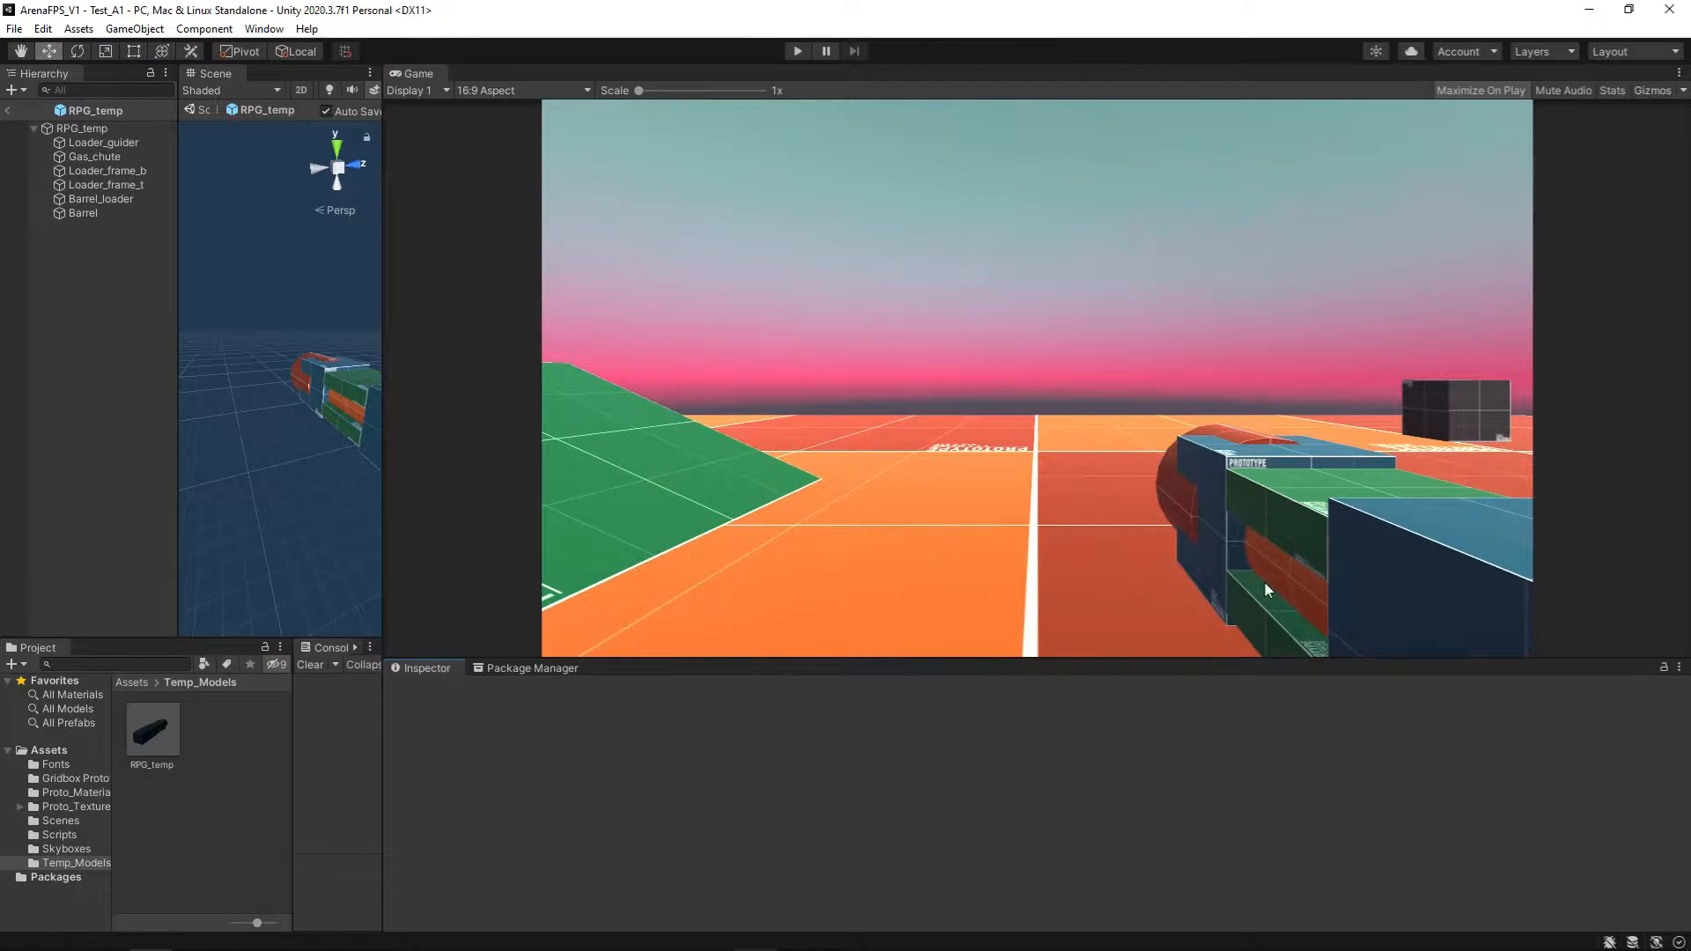
pyautogui.moveTo(380, 580); pyautogui.dragTo(1449, 583)
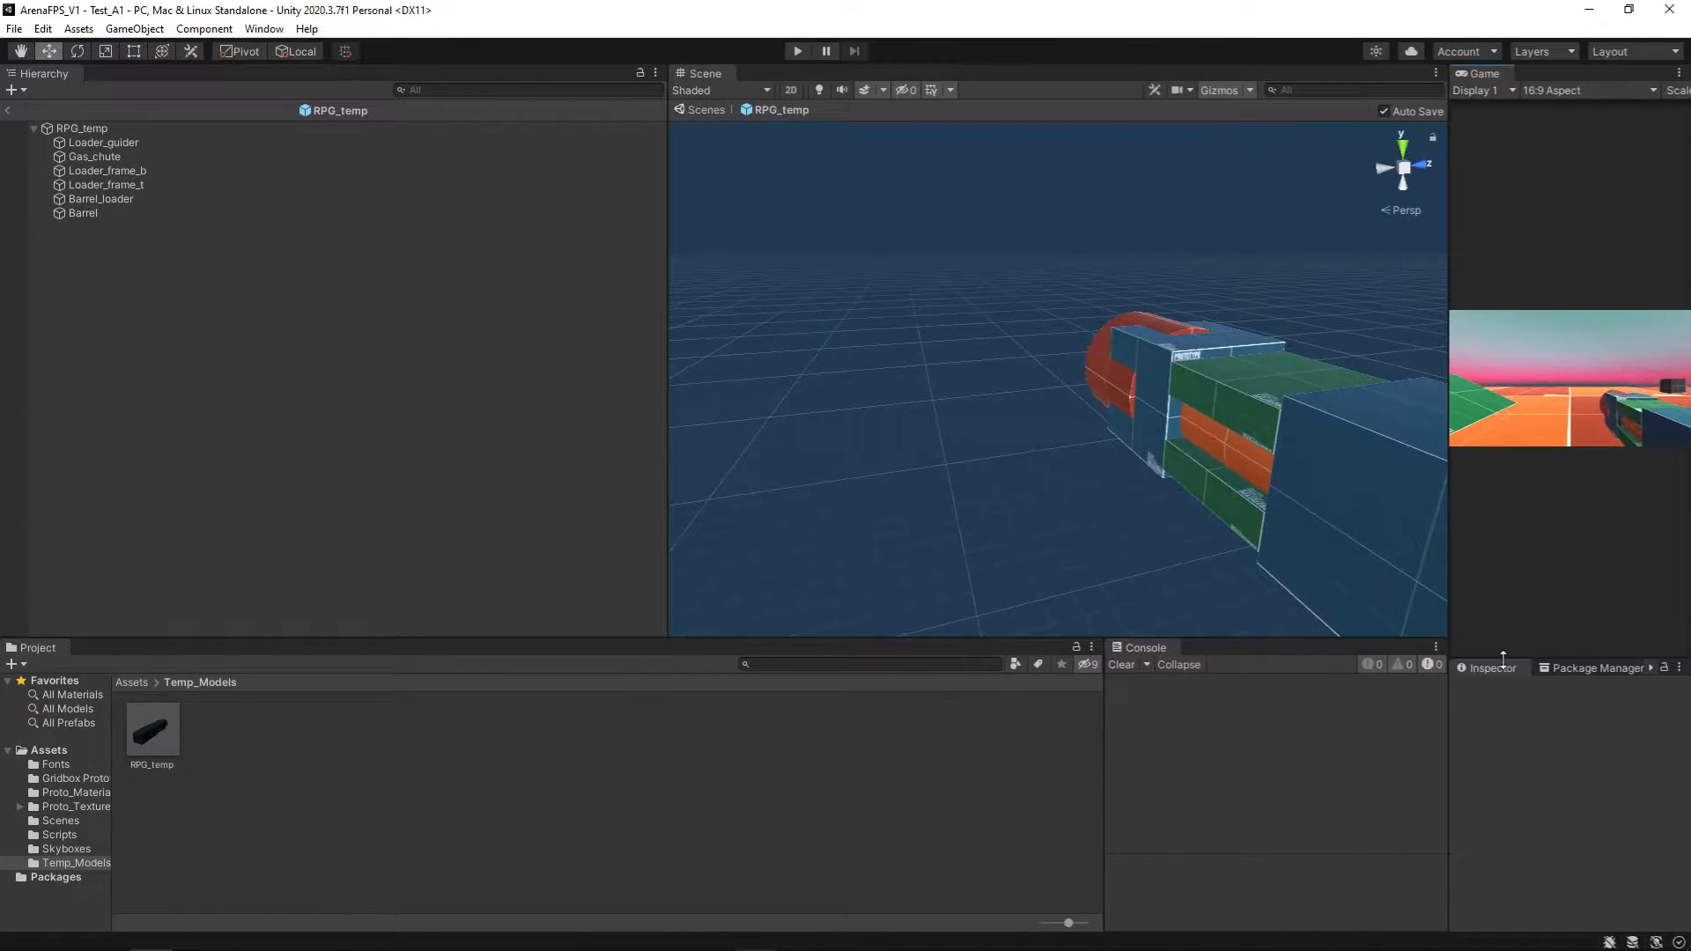
pyautogui.moveTo(1491, 662); pyautogui.dragTo(1644, 338)
pyautogui.moveTo(666, 367); pyautogui.dragTo(178, 361)
pyautogui.moveTo(941, 407); pyautogui.dragTo(1063, 440, button='right')
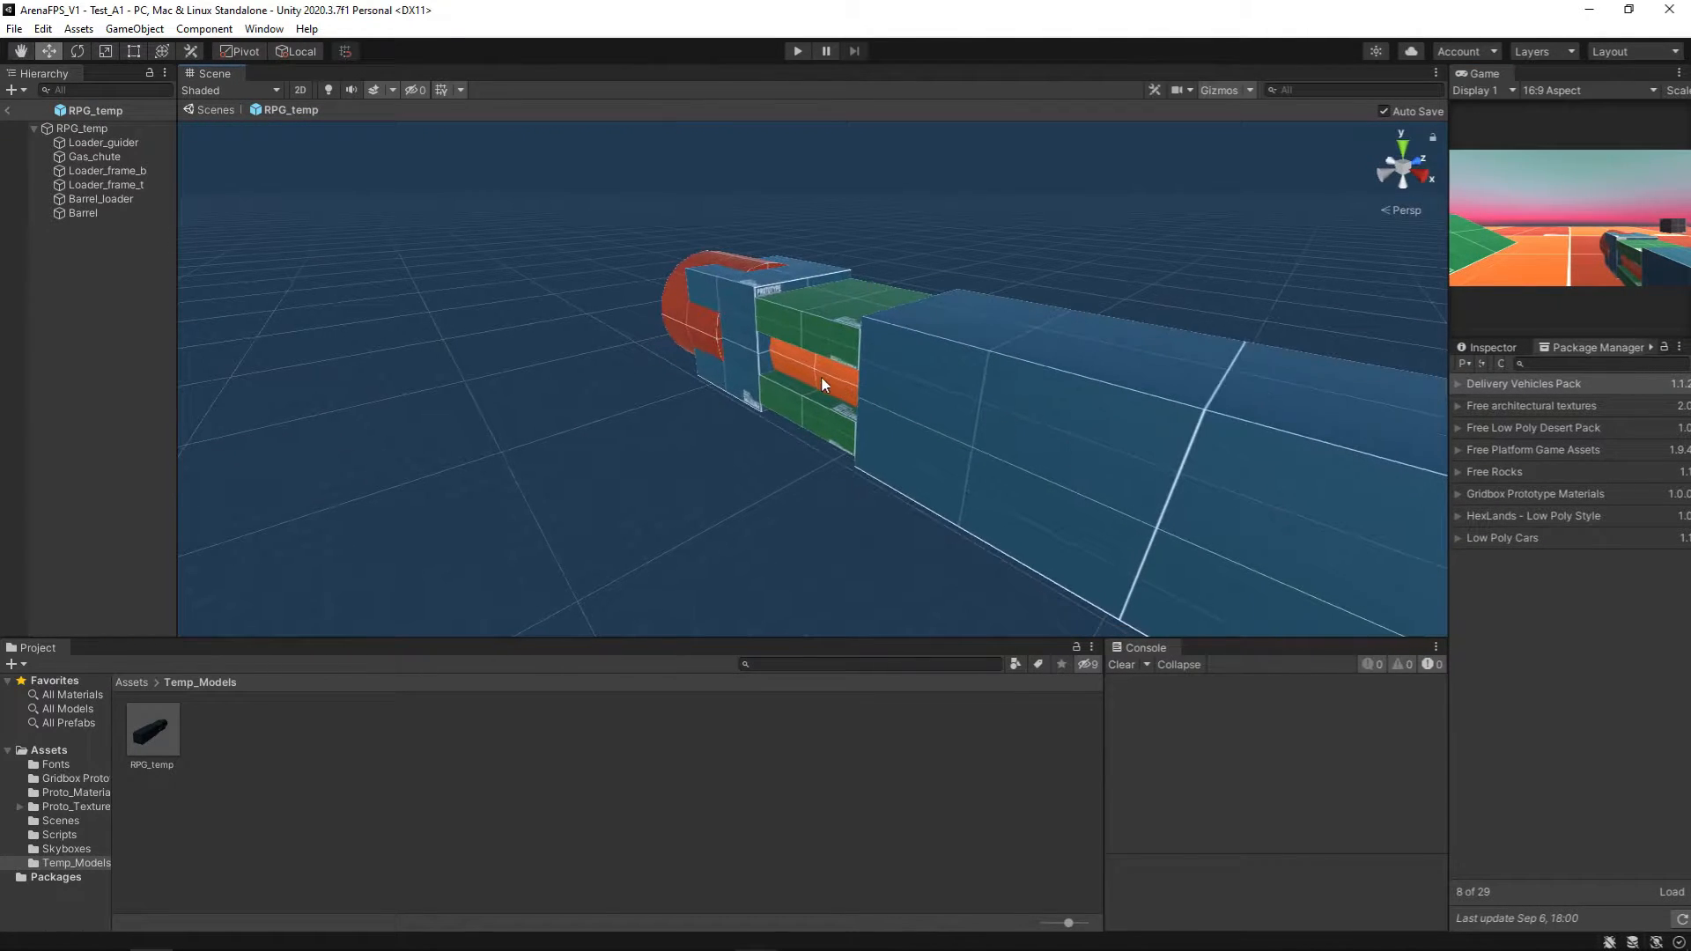
# Step: Try rotating the Barrel_loader part of the RPG_temp prefab about its long axis and undo the rotation
pyautogui.click(821, 376)
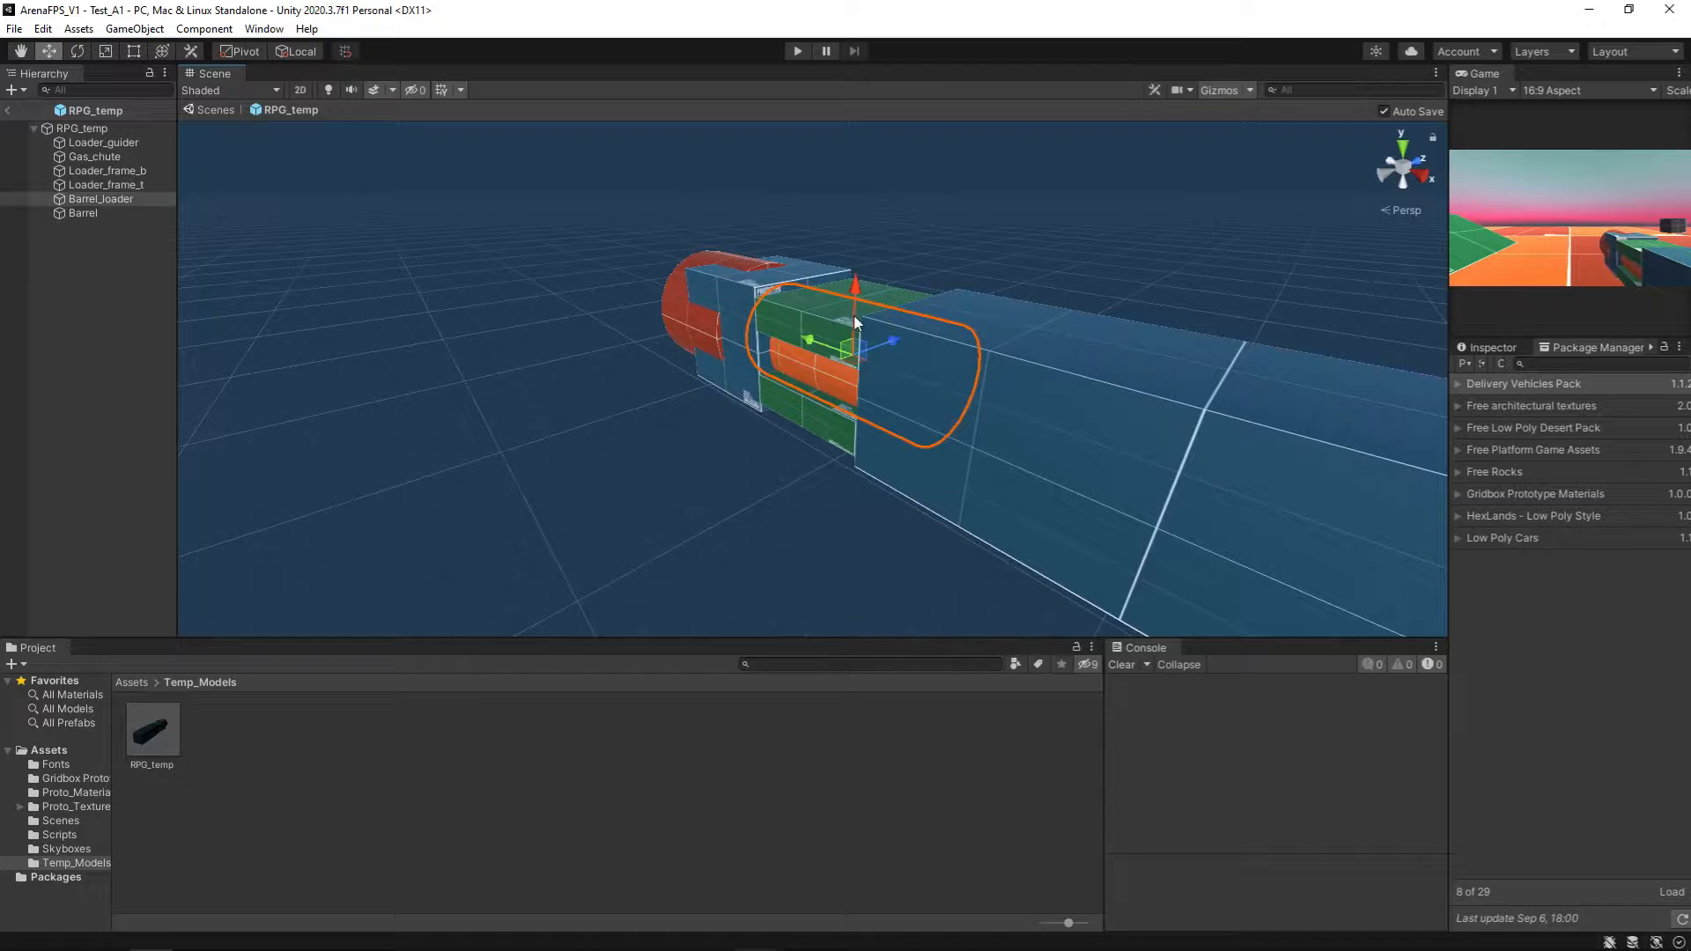
pyautogui.press('e')
pyautogui.moveTo(811, 387); pyautogui.dragTo(763, 407)
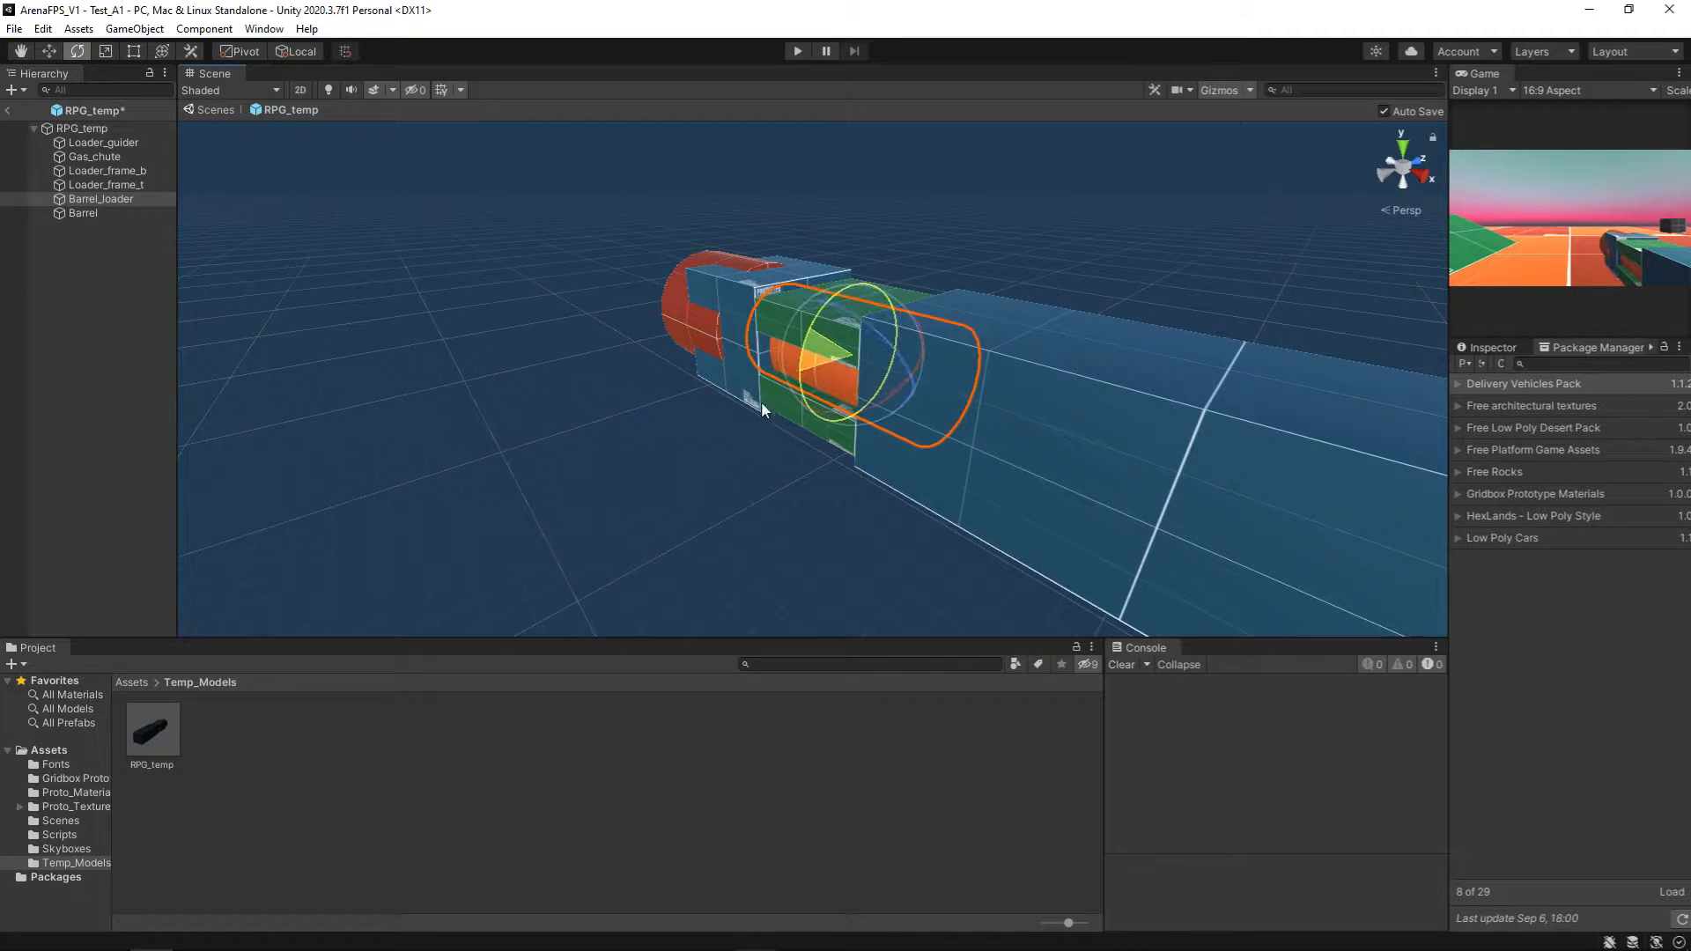
pyautogui.hotkey('ctrl', 'z')
pyautogui.hotkey('ctrl', 'z')
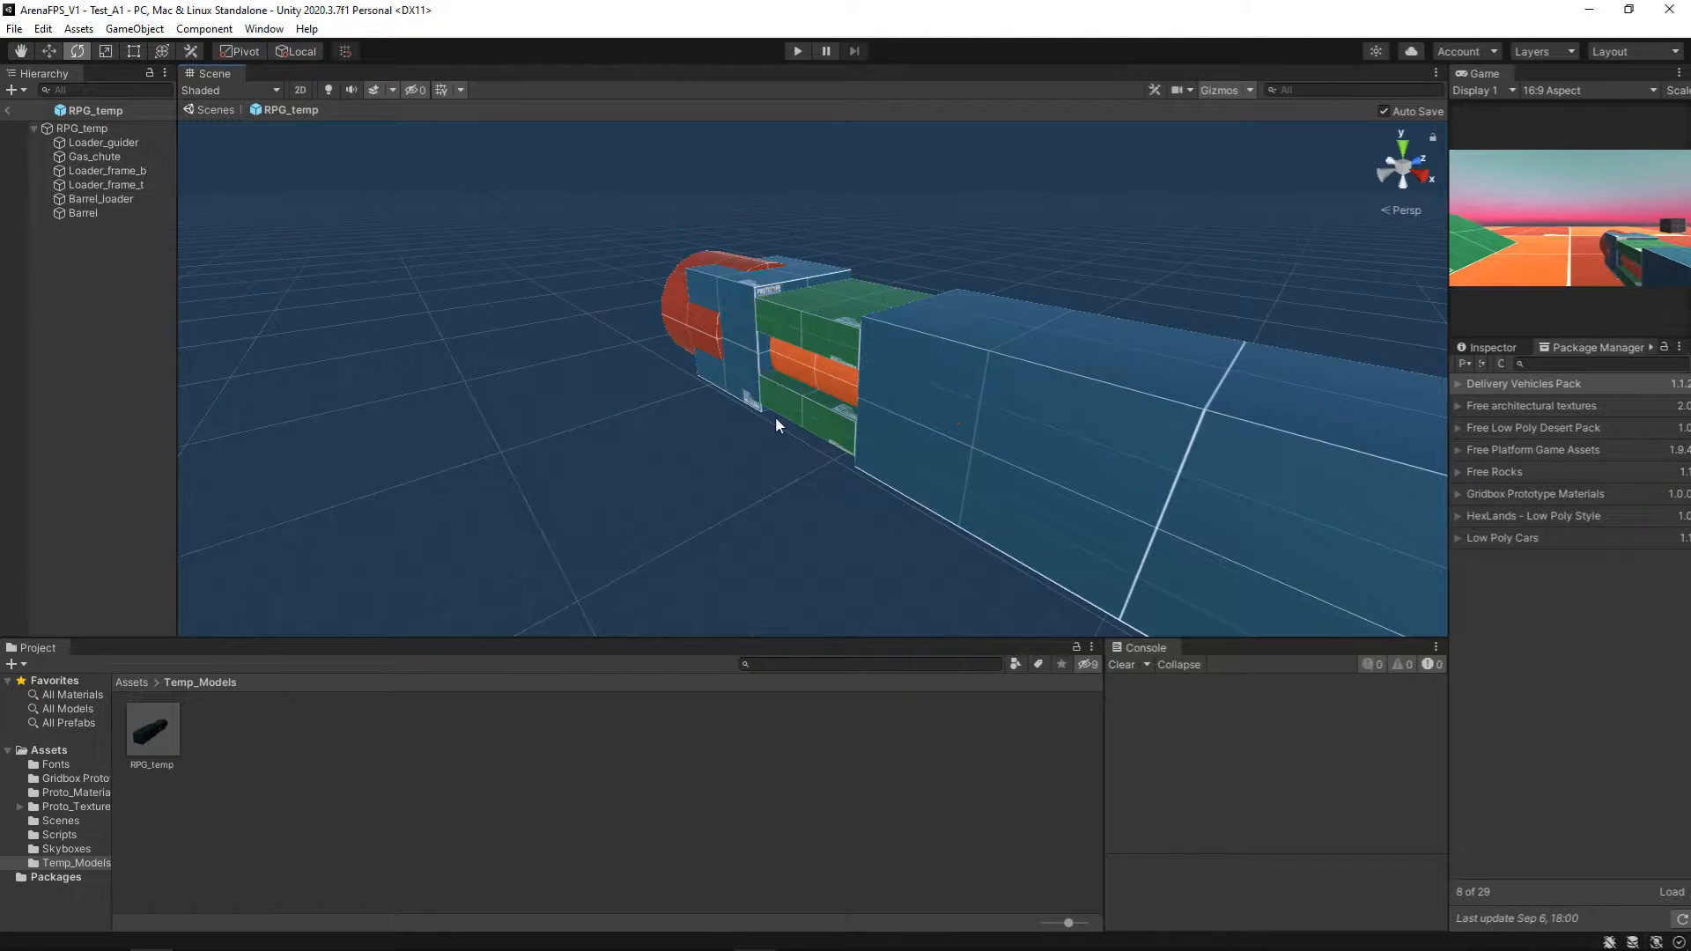
# Step: Slide the Barrel_loader part along the launcher's length
pyautogui.click(791, 365)
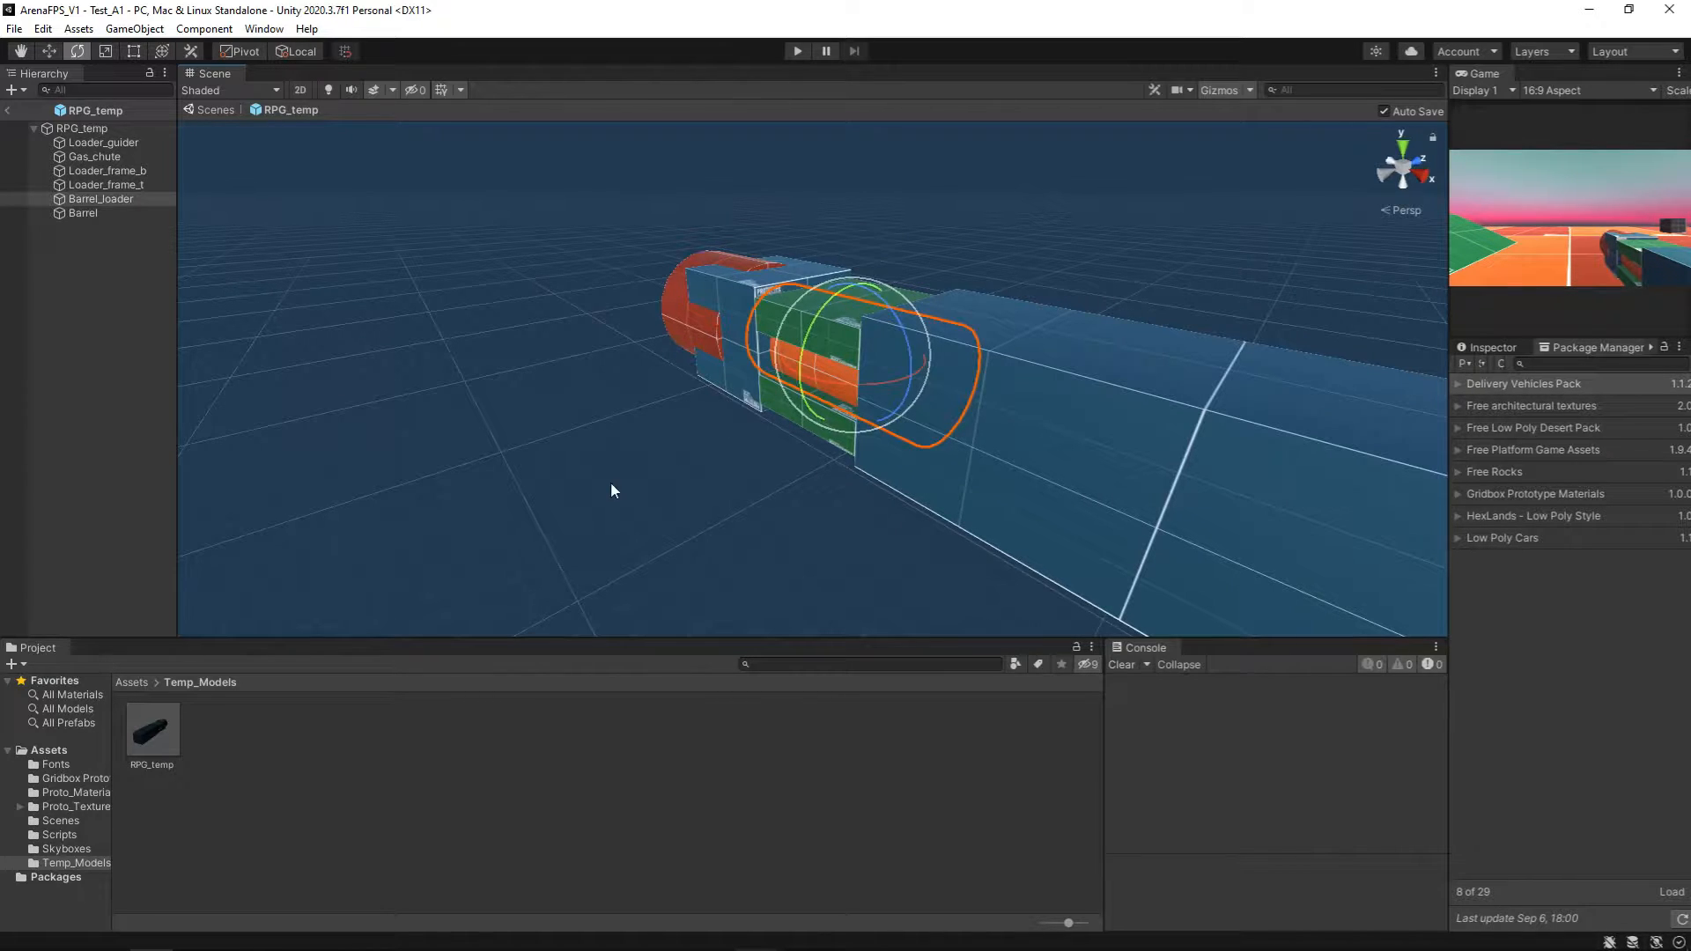
pyautogui.press('w')
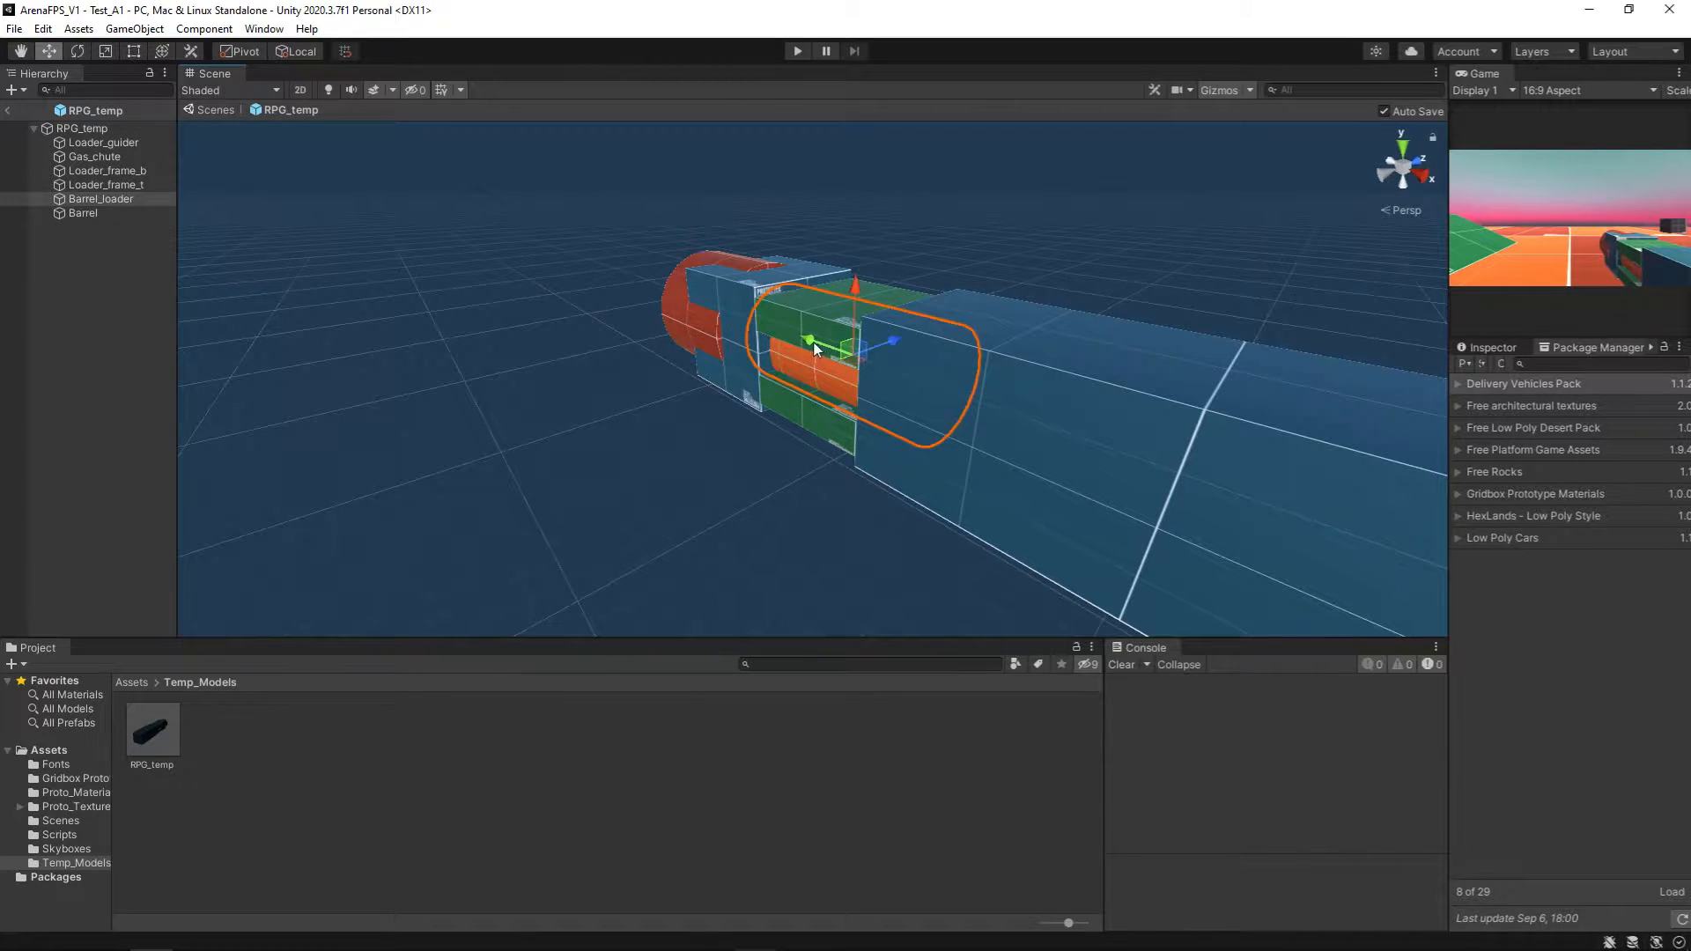
pyautogui.moveTo(815, 349); pyautogui.dragTo(854, 366)
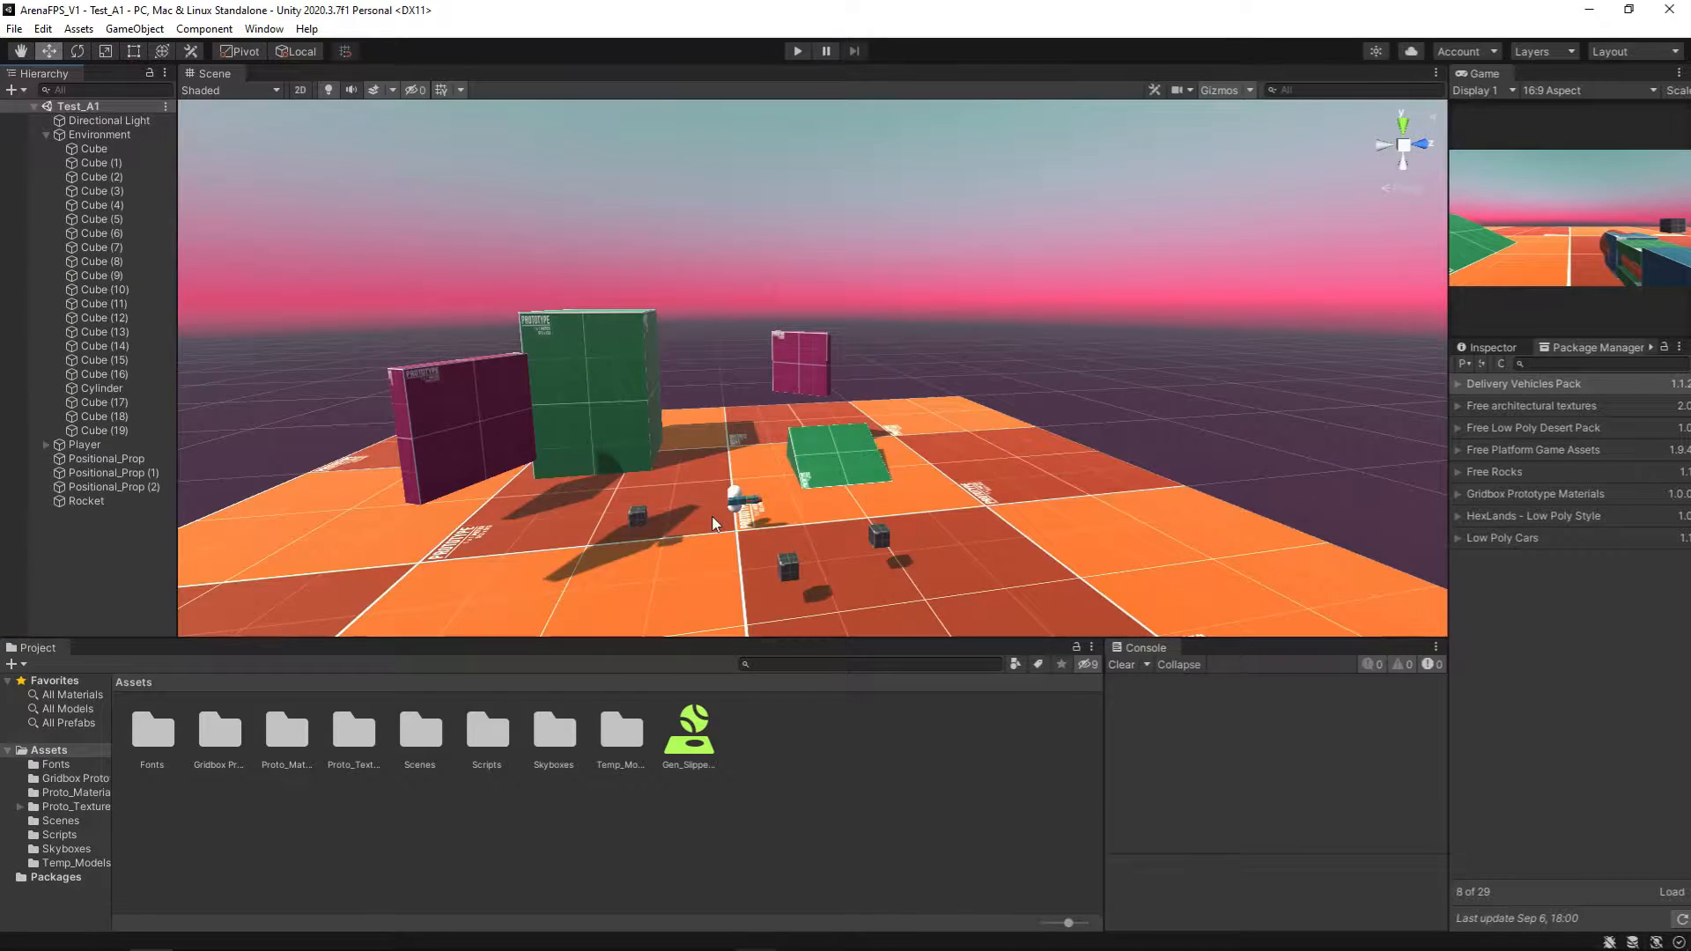
# Step: Collapse the Environment group, expand the Player object and examine its MainCamera child in the scene
pyautogui.moveTo(775, 599); pyautogui.dragTo(467, 269, button='right')
pyautogui.moveTo(702, 330); pyautogui.dragTo(634, 418, button='right')
pyautogui.scroll(2, 634, 418)
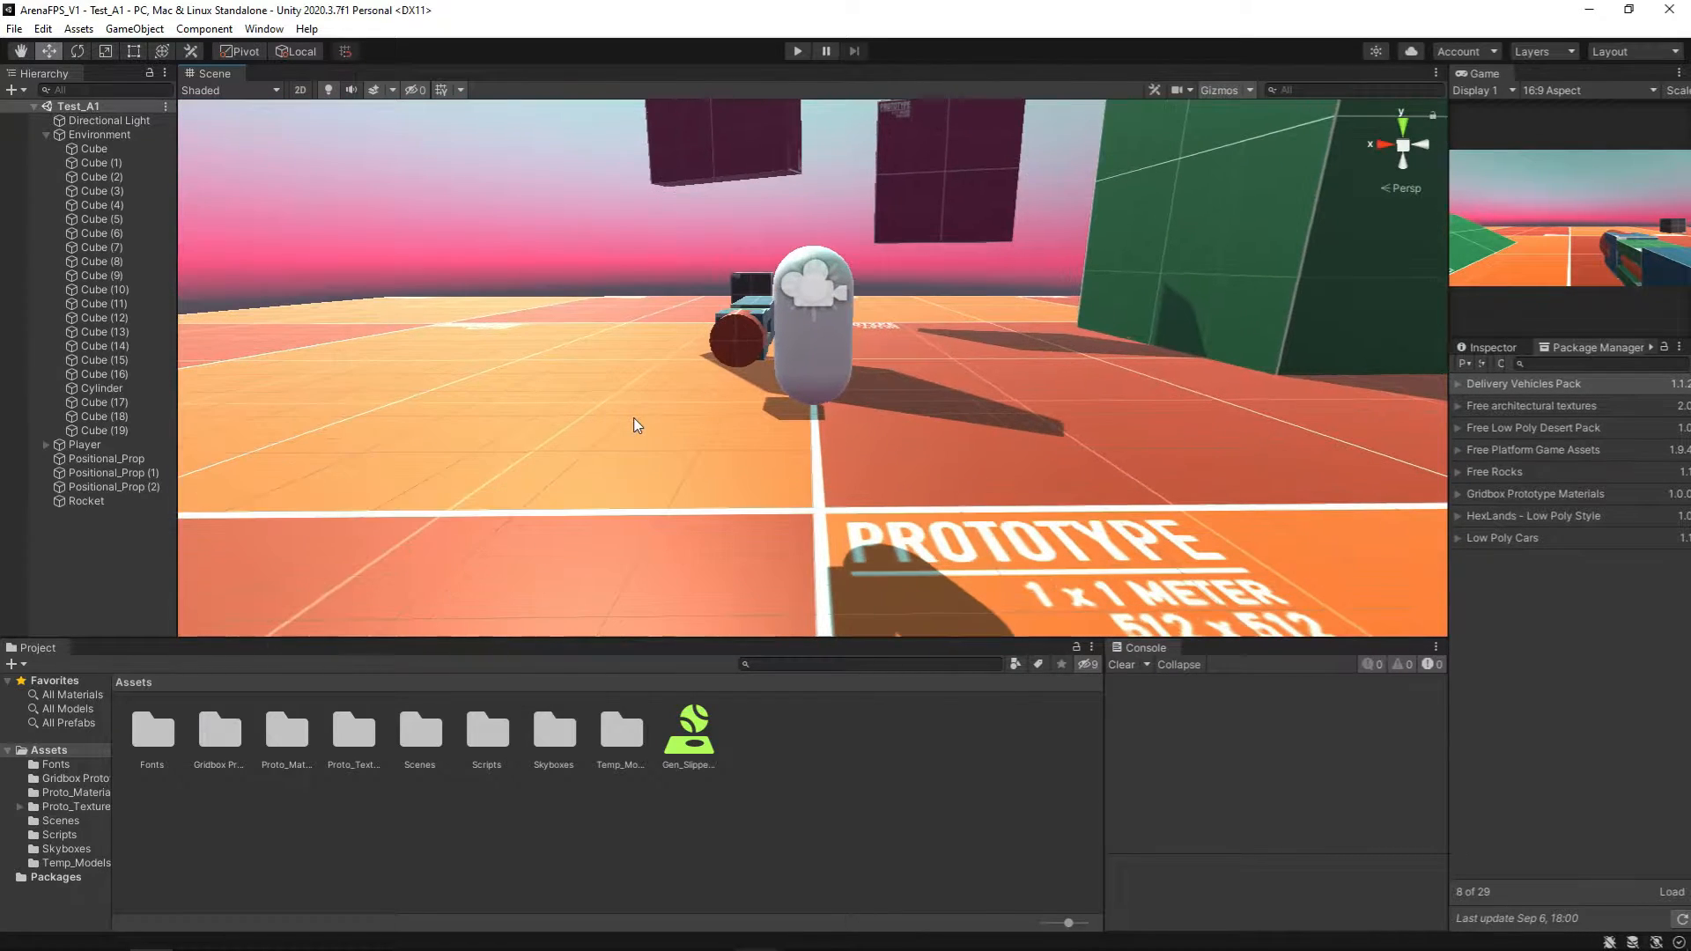
pyautogui.click(45, 135)
pyautogui.click(44, 149)
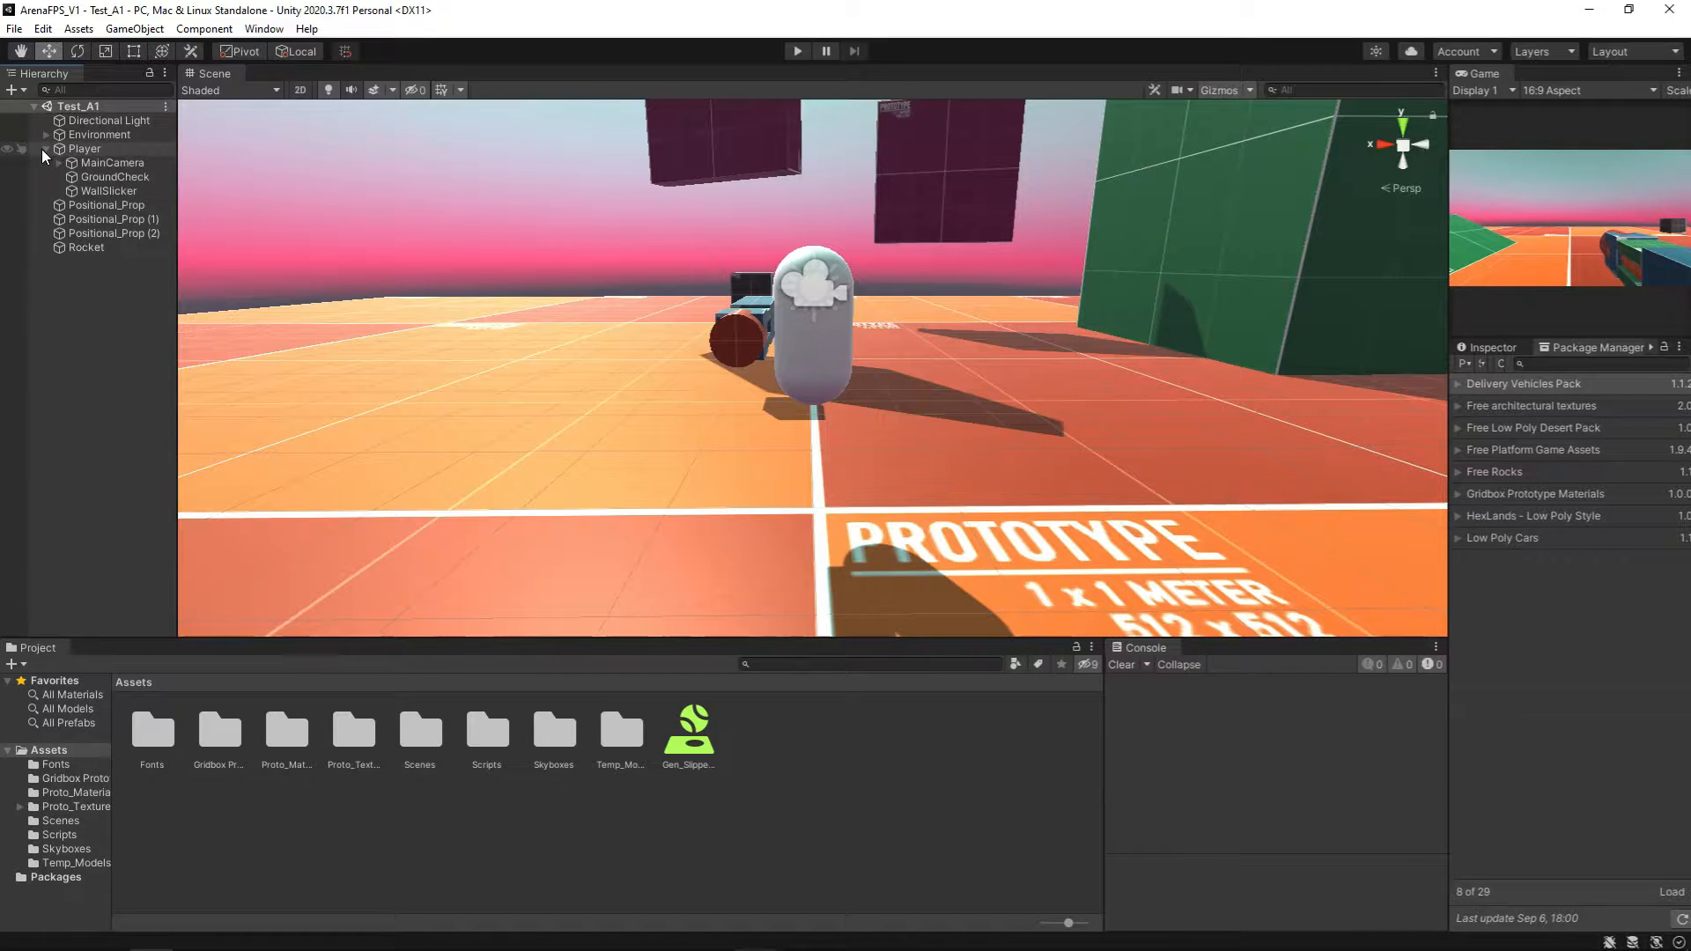
pyautogui.click(97, 163)
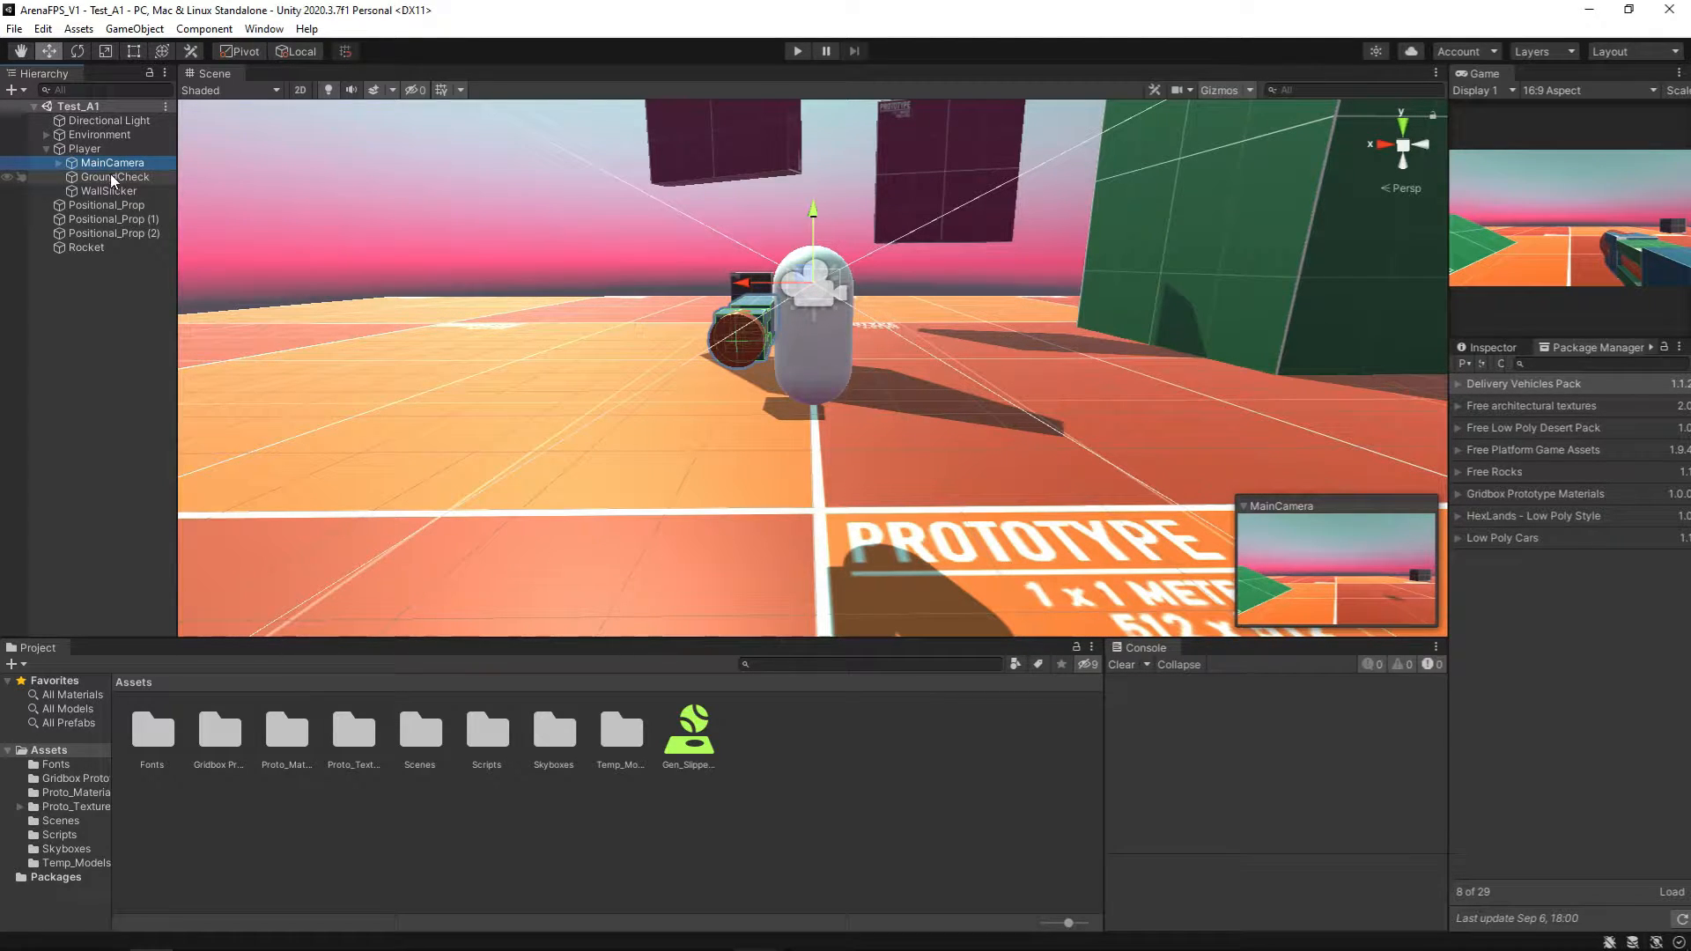
# Step: Examine the GroundCheck object's collider box at the base of the player capsule from several angles
pyautogui.click(115, 176)
pyautogui.moveTo(881, 414); pyautogui.dragTo(907, 342, button='right')
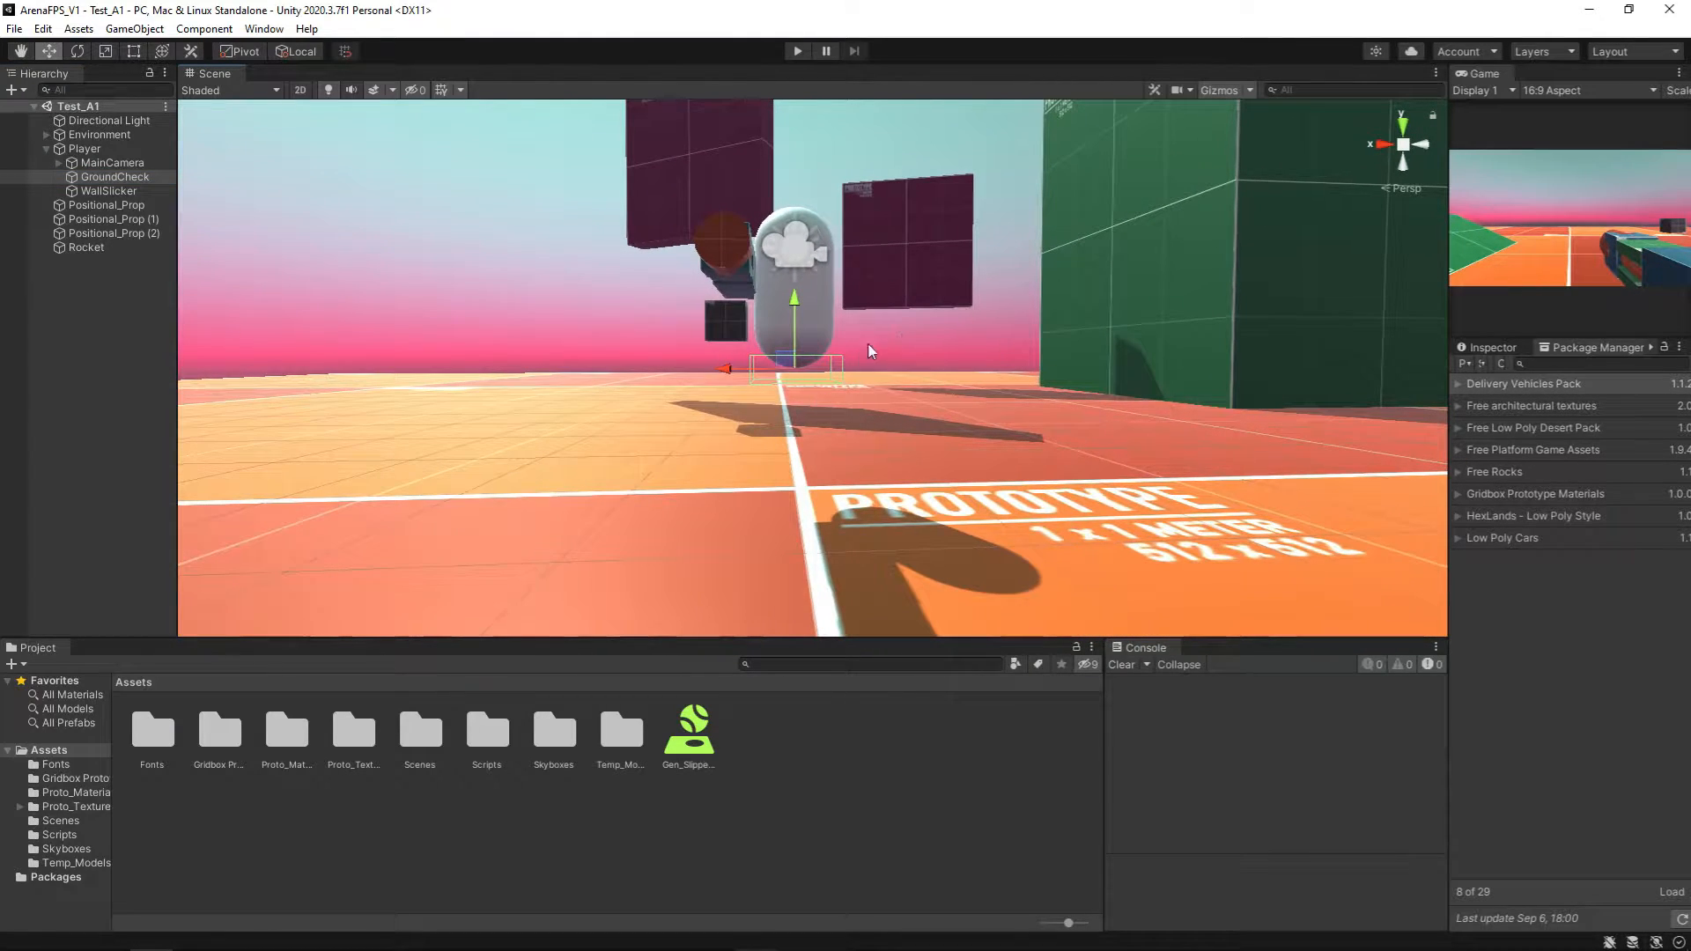
pyautogui.click(870, 350)
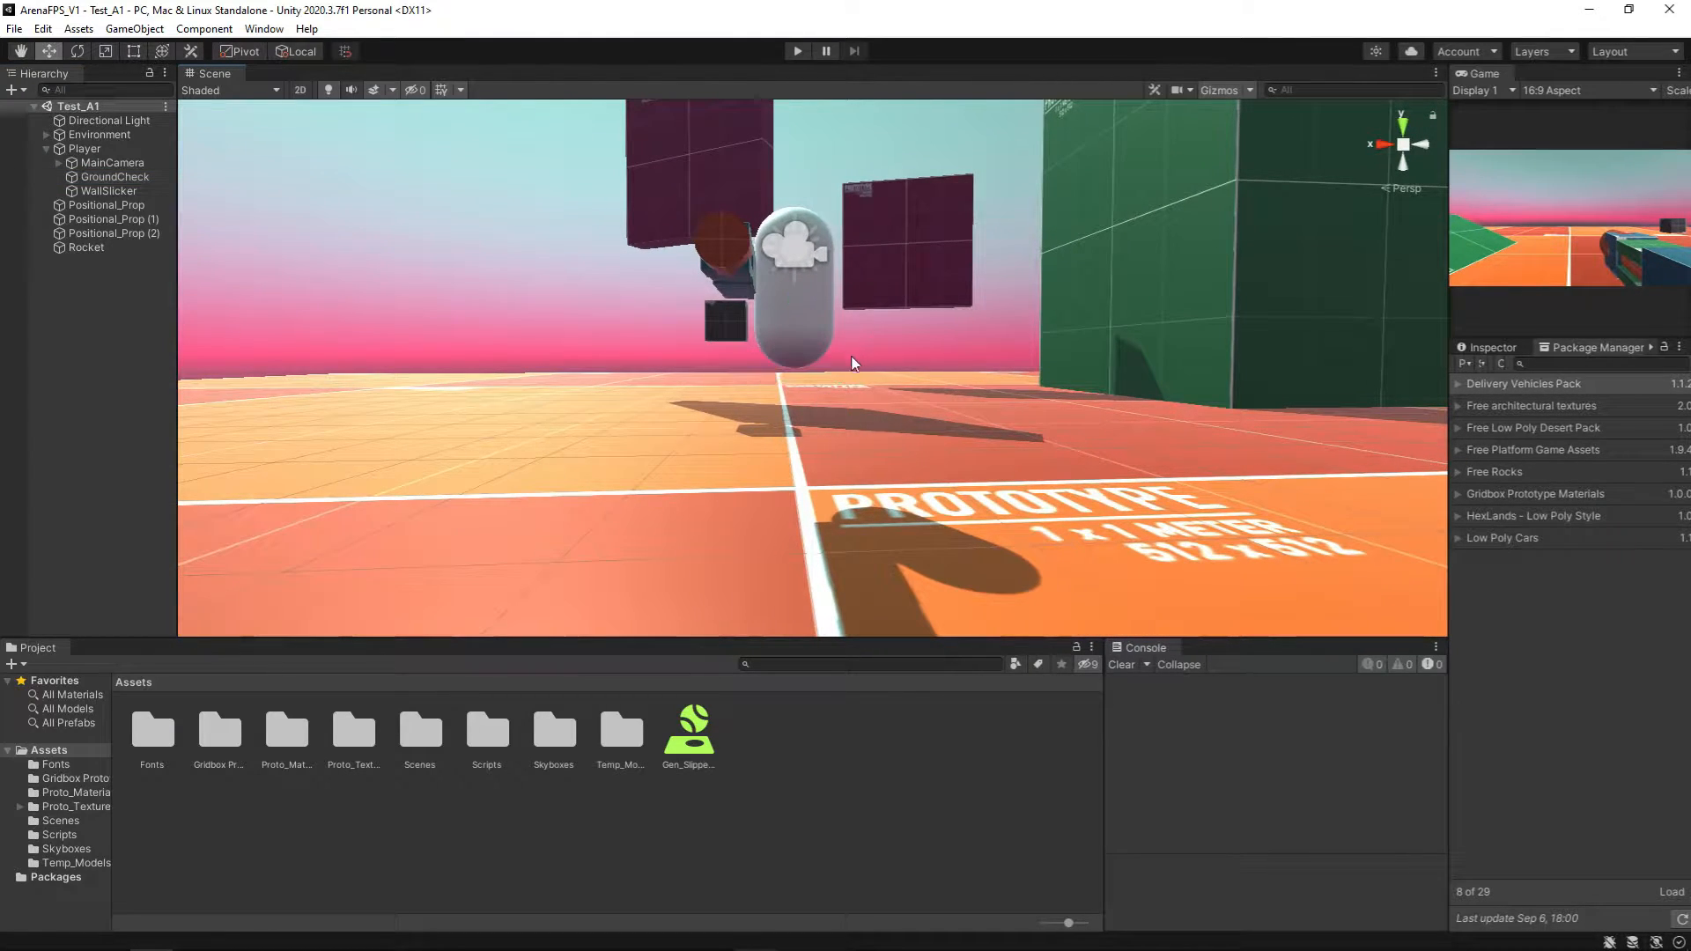
pyautogui.click(118, 178)
pyautogui.moveTo(966, 361); pyautogui.dragTo(890, 343, button='right')
pyautogui.moveTo(890, 343); pyautogui.dragTo(813, 405, button='middle')
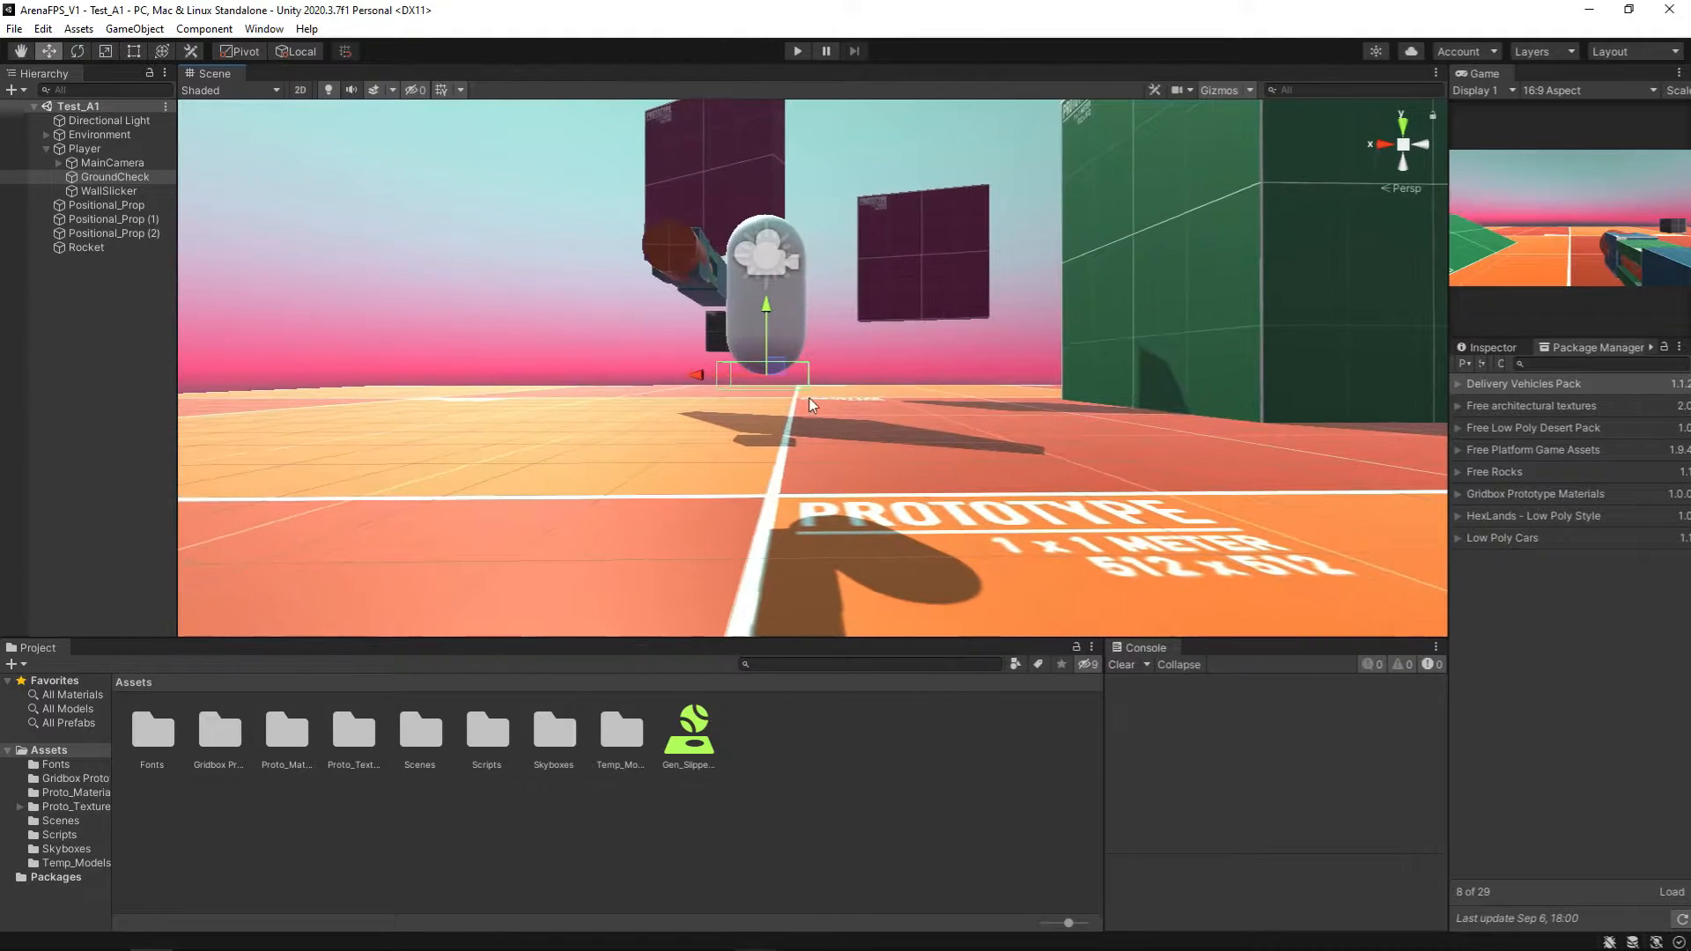
pyautogui.moveTo(857, 341); pyautogui.dragTo(897, 363, button='middle')
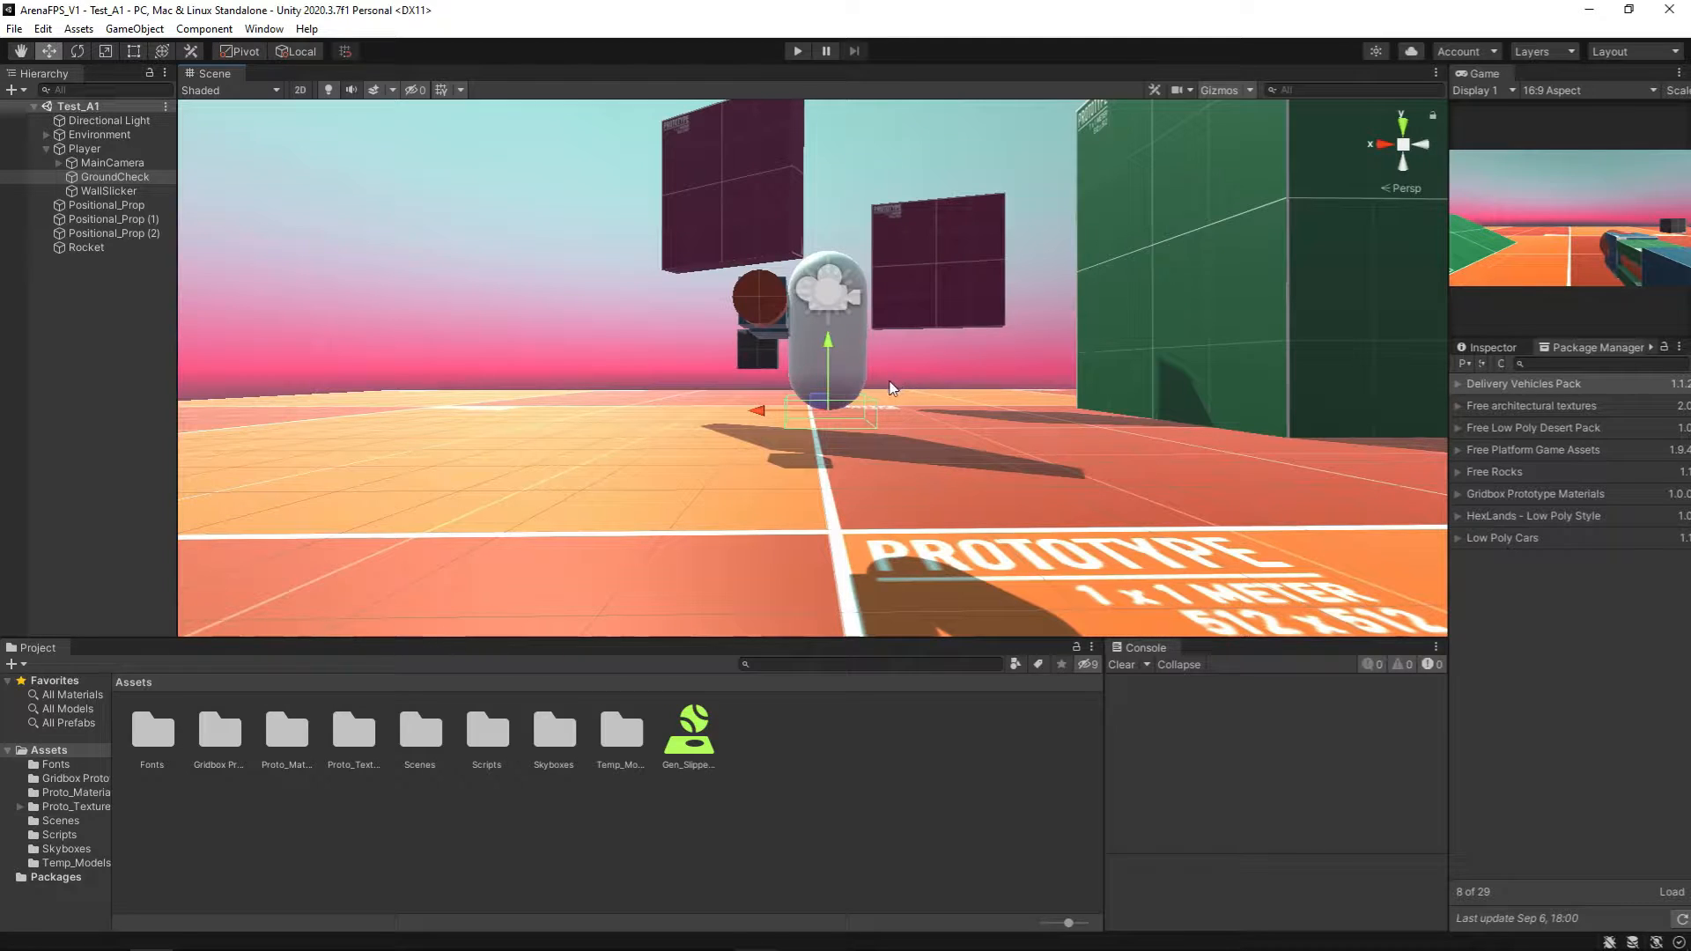
# Step: Examine the WallSlicker object around the middle of the player capsule from several angles
pyautogui.click(120, 195)
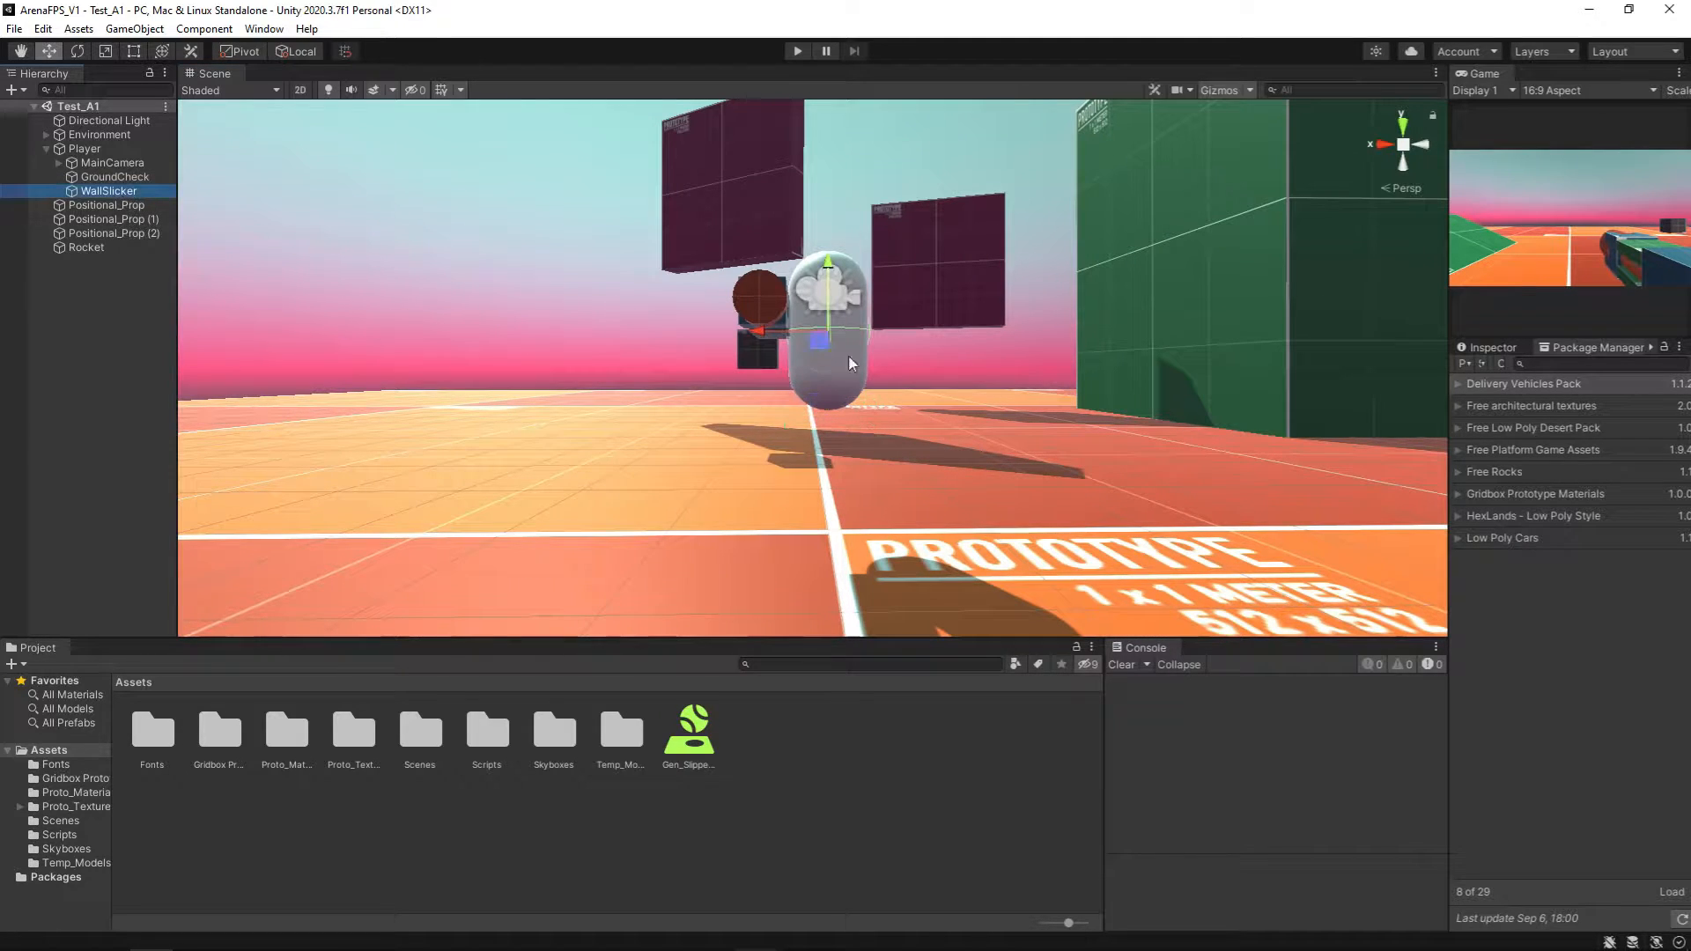
pyautogui.moveTo(989, 376); pyautogui.dragTo(932, 384, button='middle')
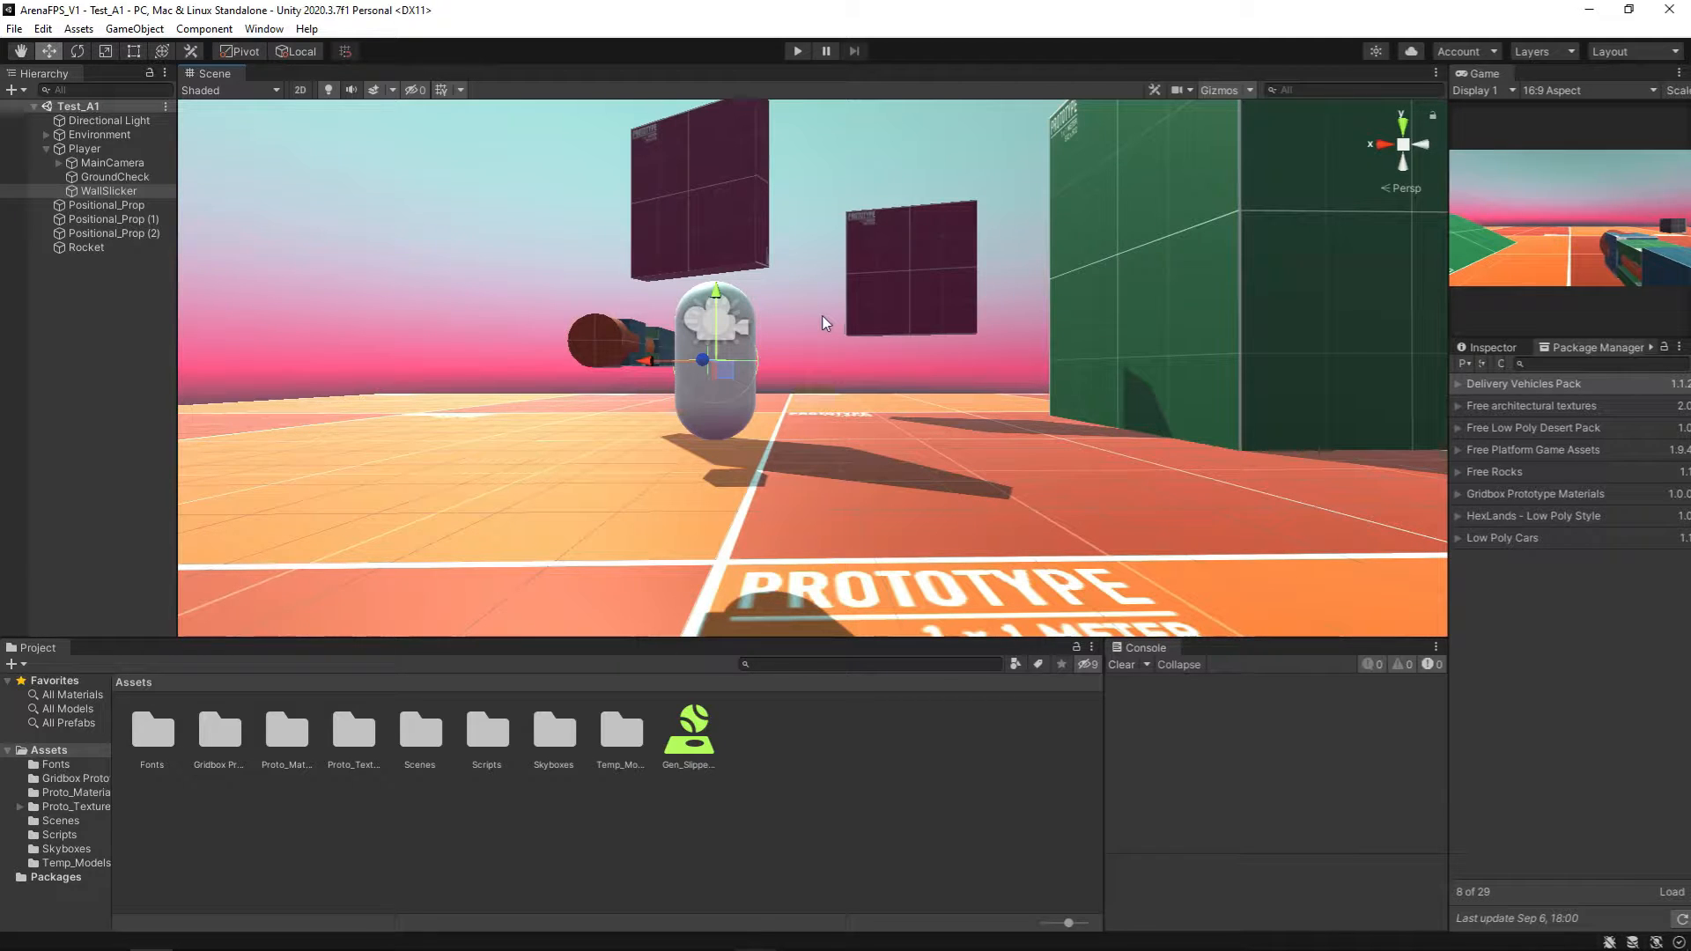
pyautogui.moveTo(825, 323); pyautogui.dragTo(845, 317, button='middle')
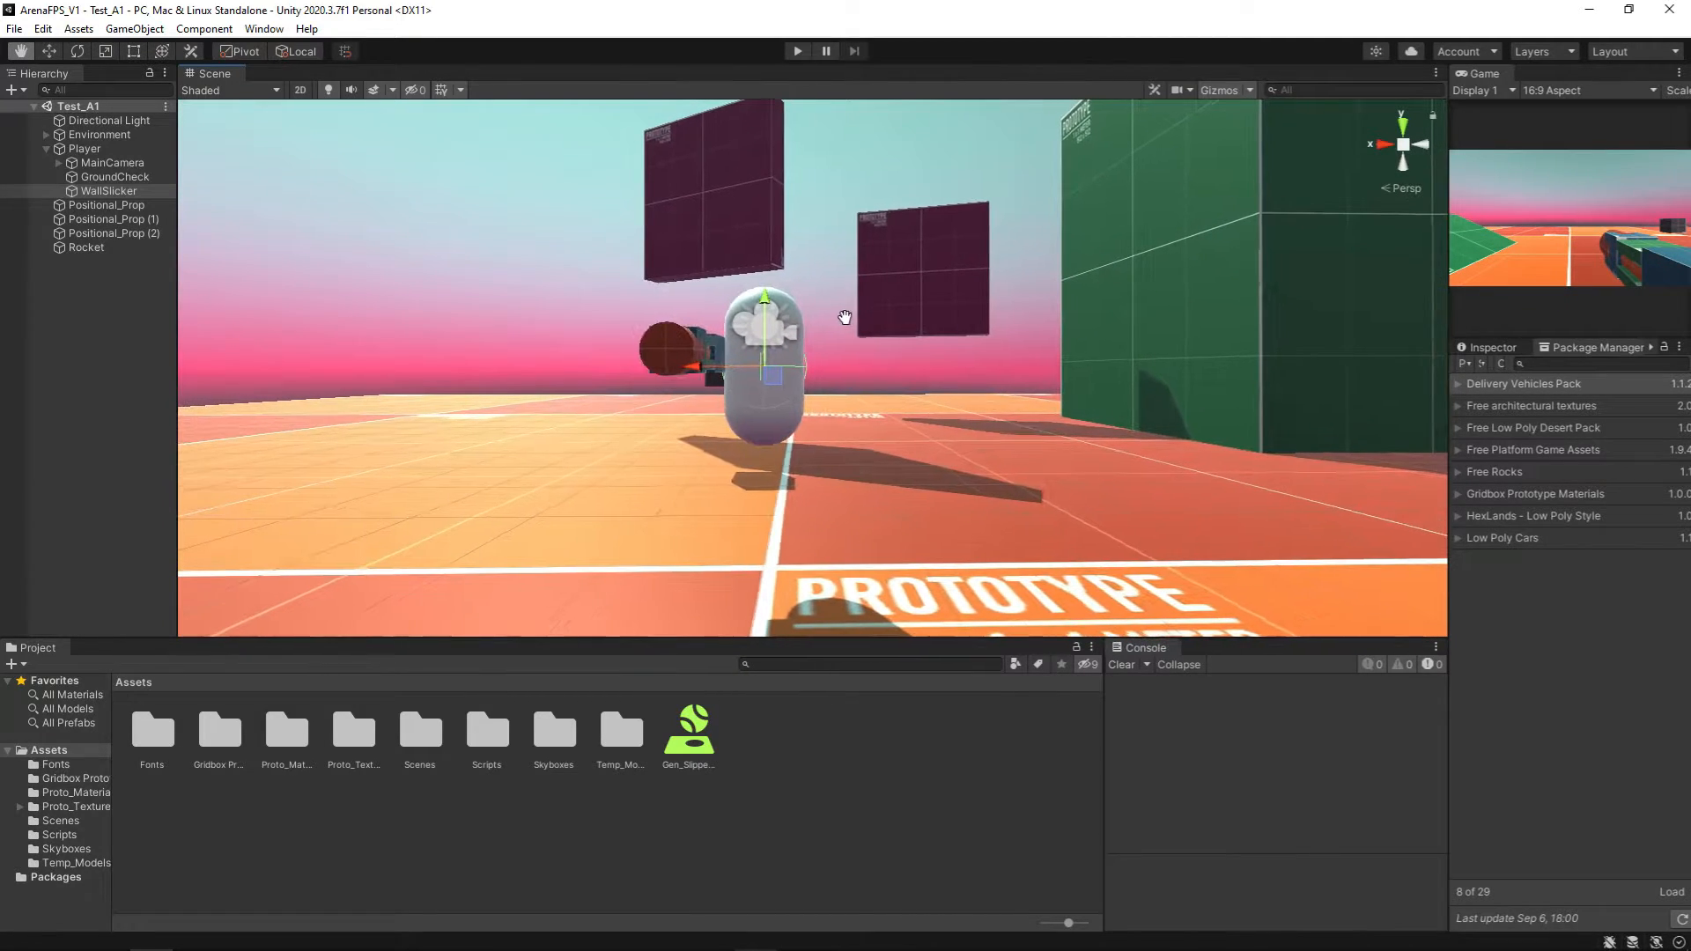
pyautogui.press('r')
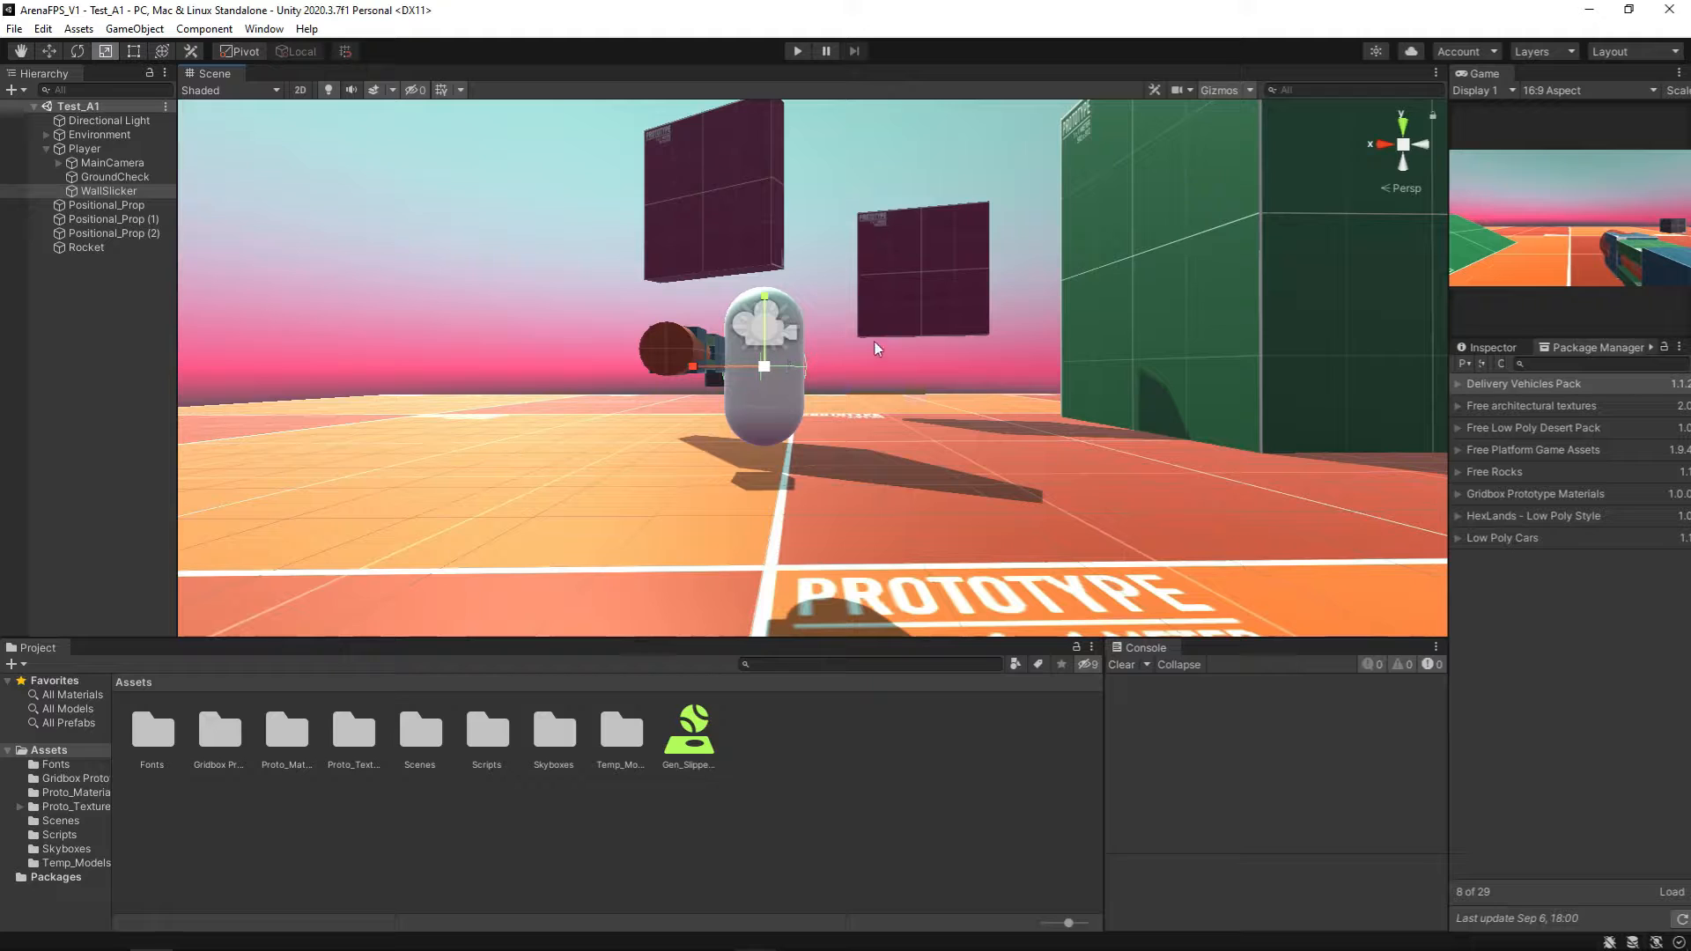
pyautogui.press('w')
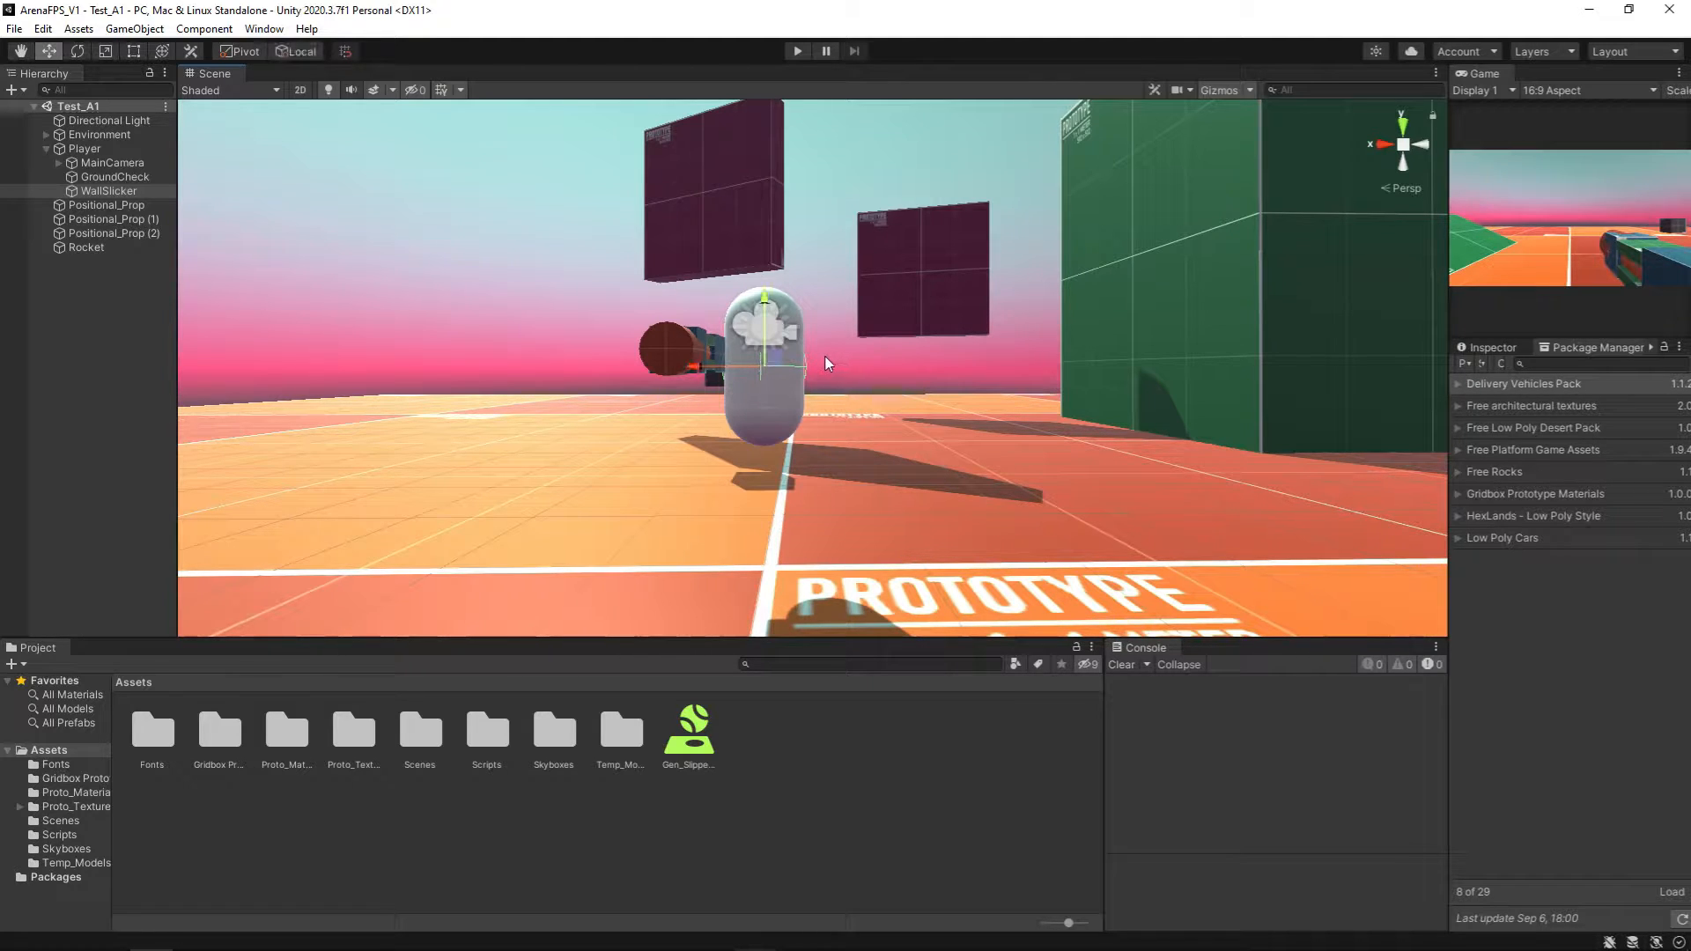
pyautogui.click(828, 365)
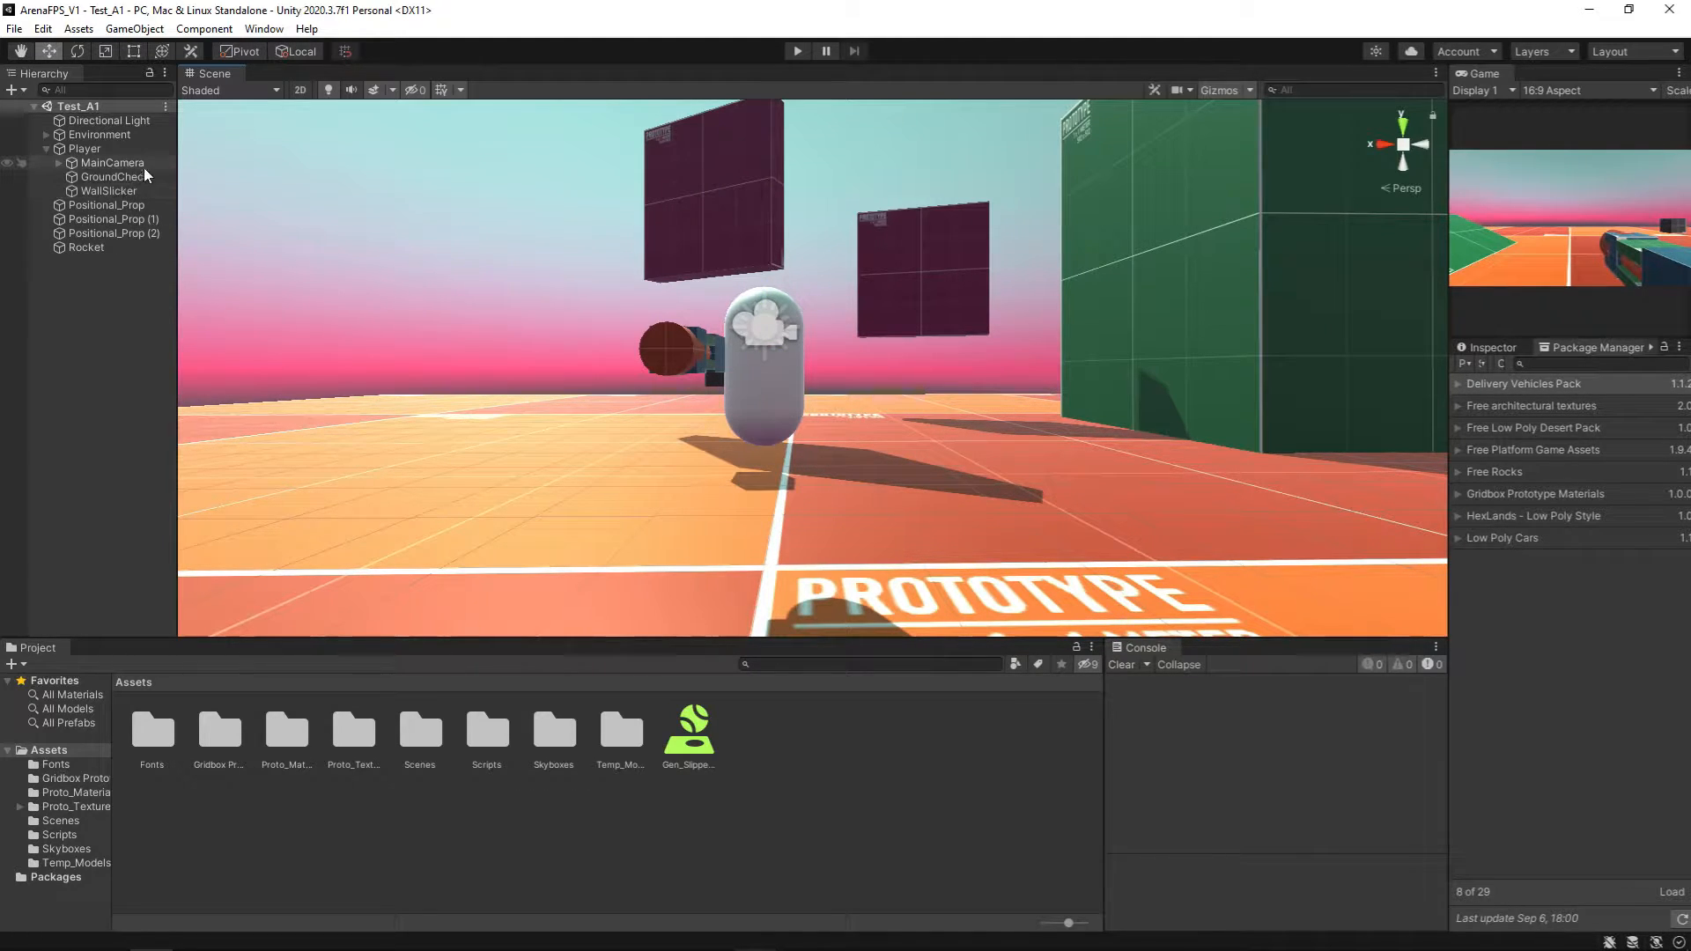
# Step: Scale up the player's WallSlicker object uniformly and save the scene
pyautogui.click(98, 191)
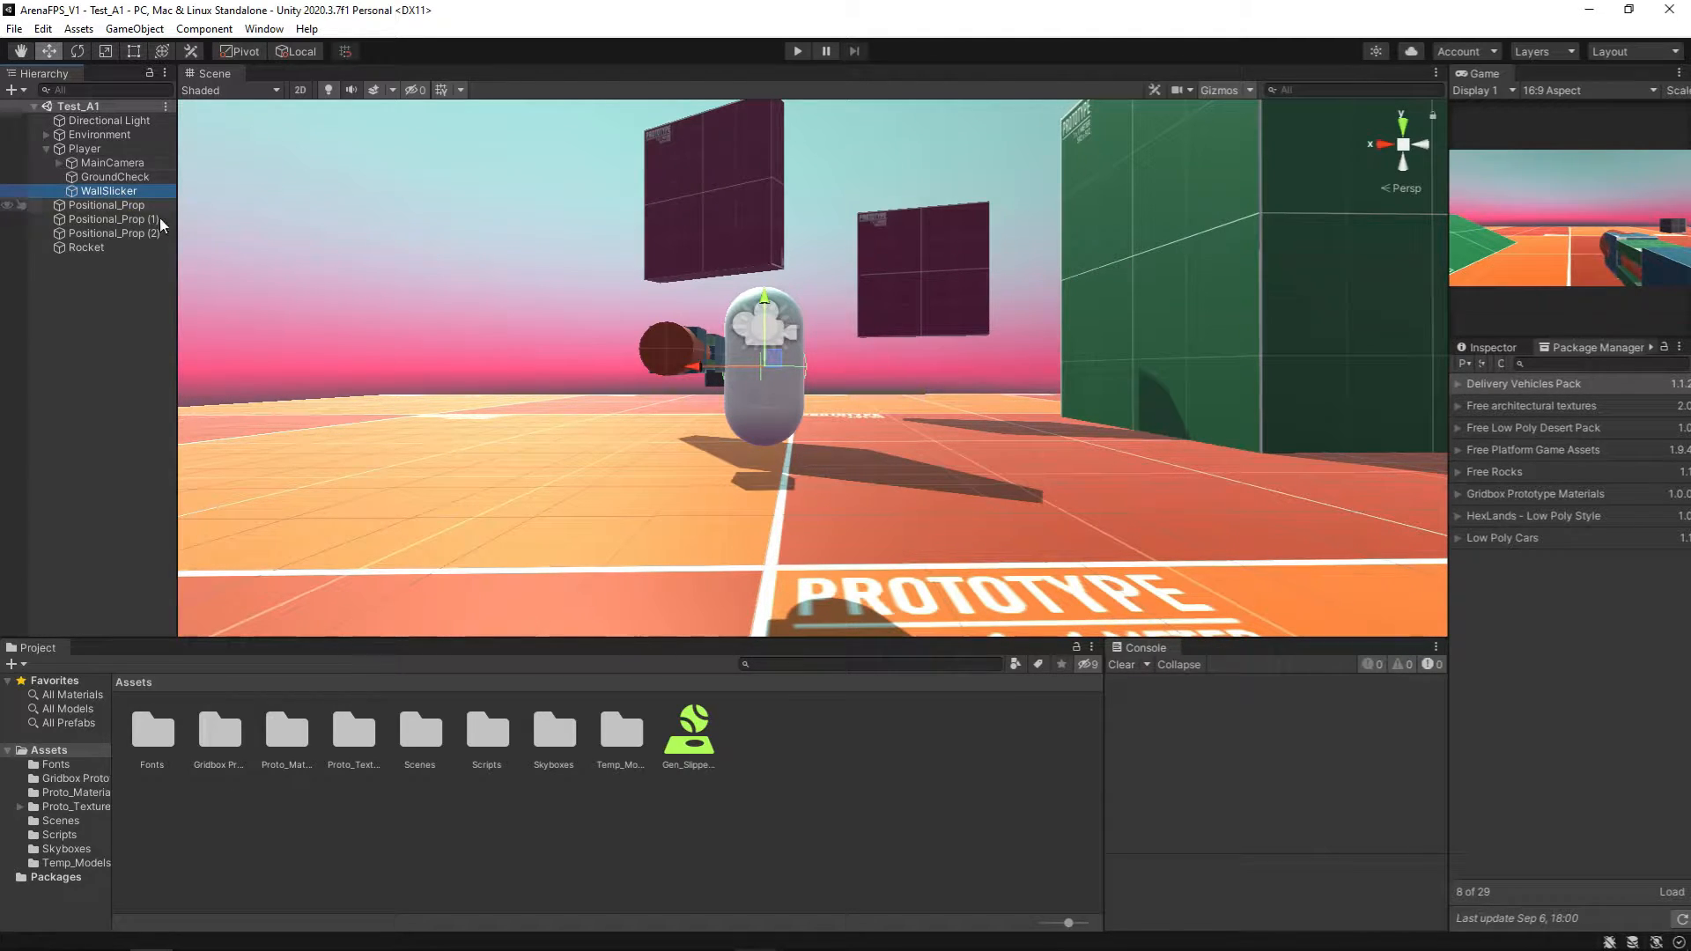
pyautogui.press('r')
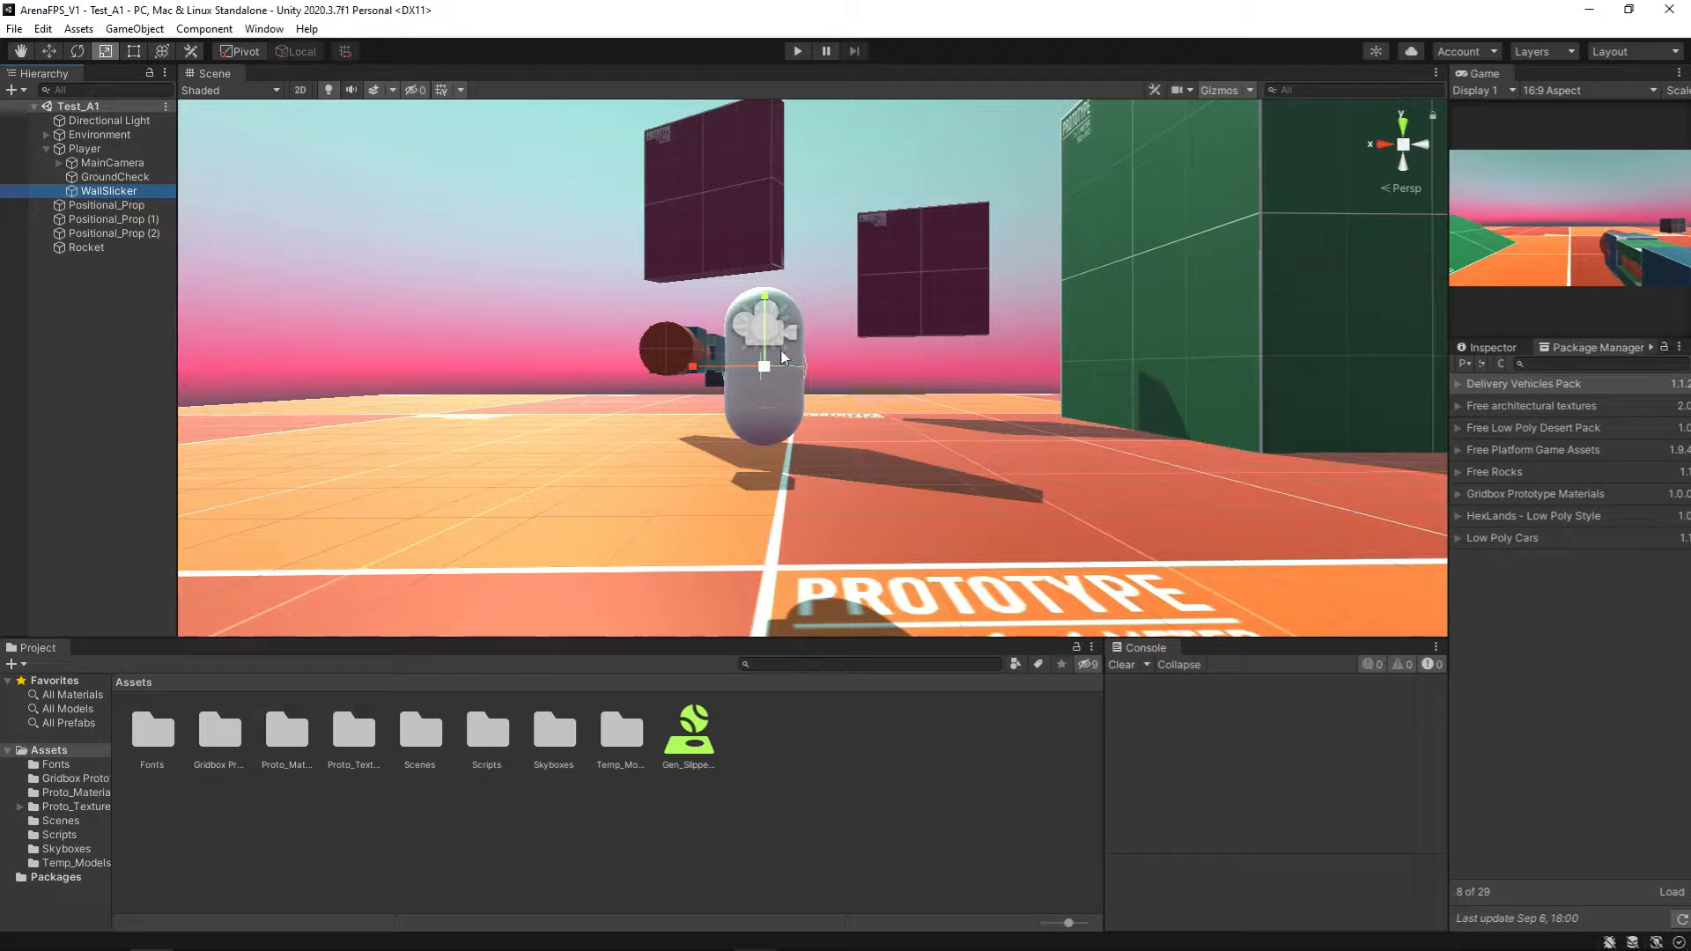
pyautogui.moveTo(763, 367); pyautogui.dragTo(807, 381)
pyautogui.press('d')
pyautogui.moveTo(902, 362); pyautogui.dragTo(598, 386, button='right')
pyautogui.hotkey('ctrl', 's')
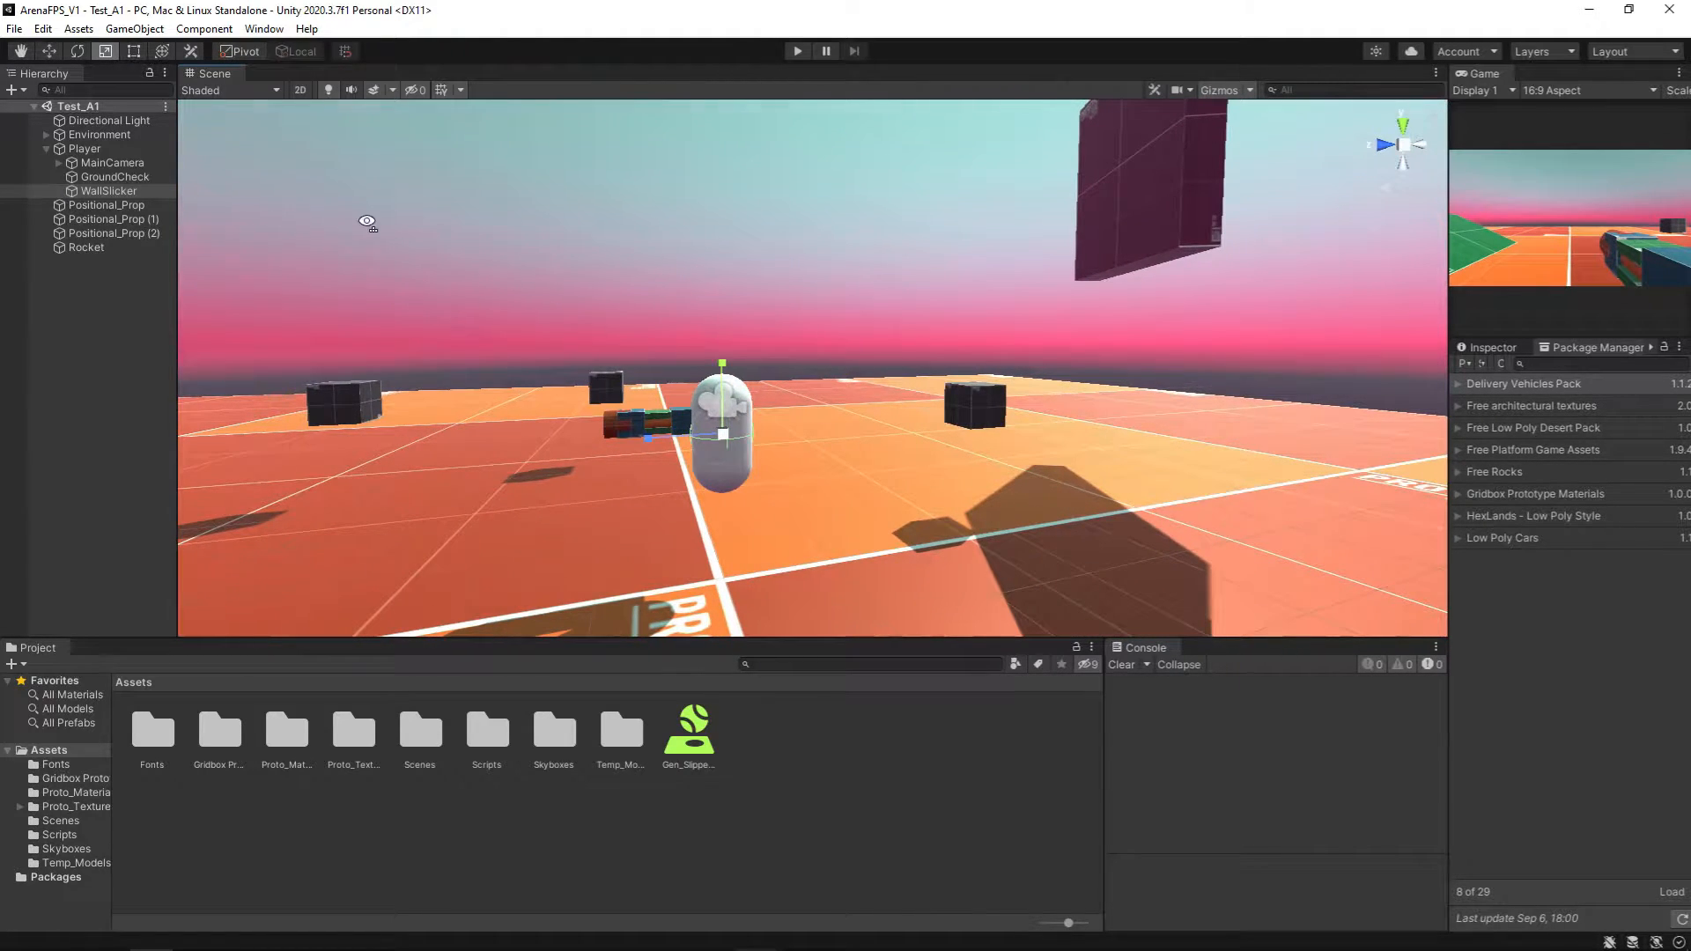
# Step: Expand the MainCamera and WeaponCamera objects and compare the views of the two cameras
pyautogui.moveTo(367, 220); pyautogui.dragTo(564, 280, button='right')
pyautogui.moveTo(563, 281); pyautogui.dragTo(283, 214, button='middle')
pyautogui.click(59, 163)
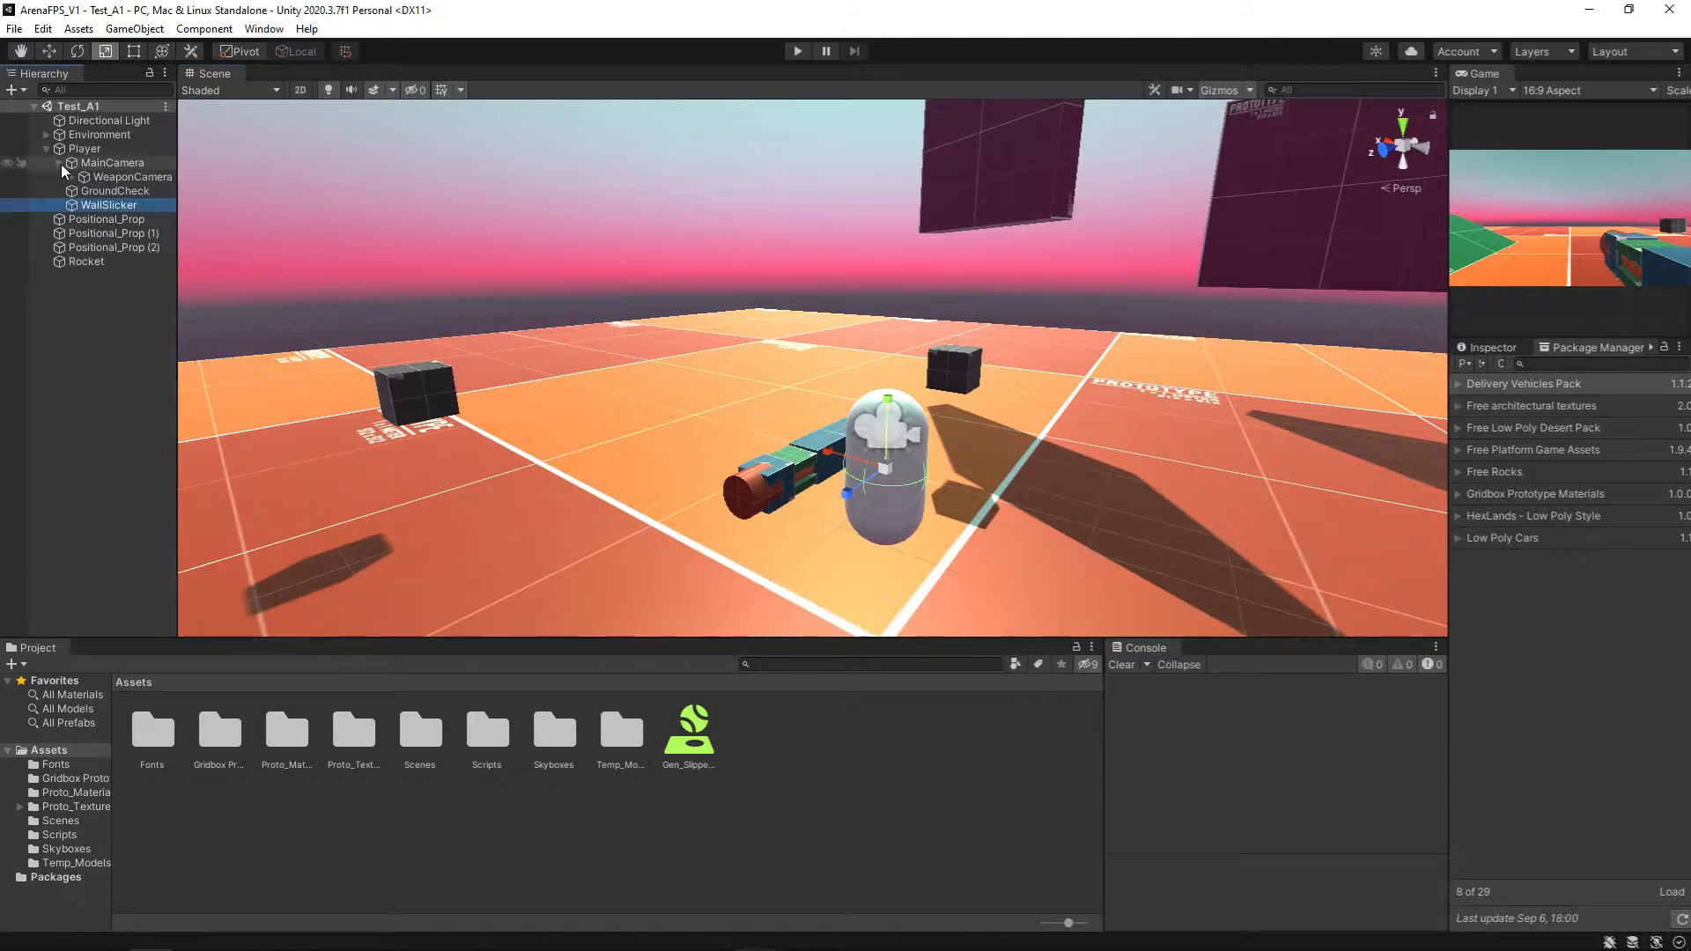
pyautogui.click(118, 164)
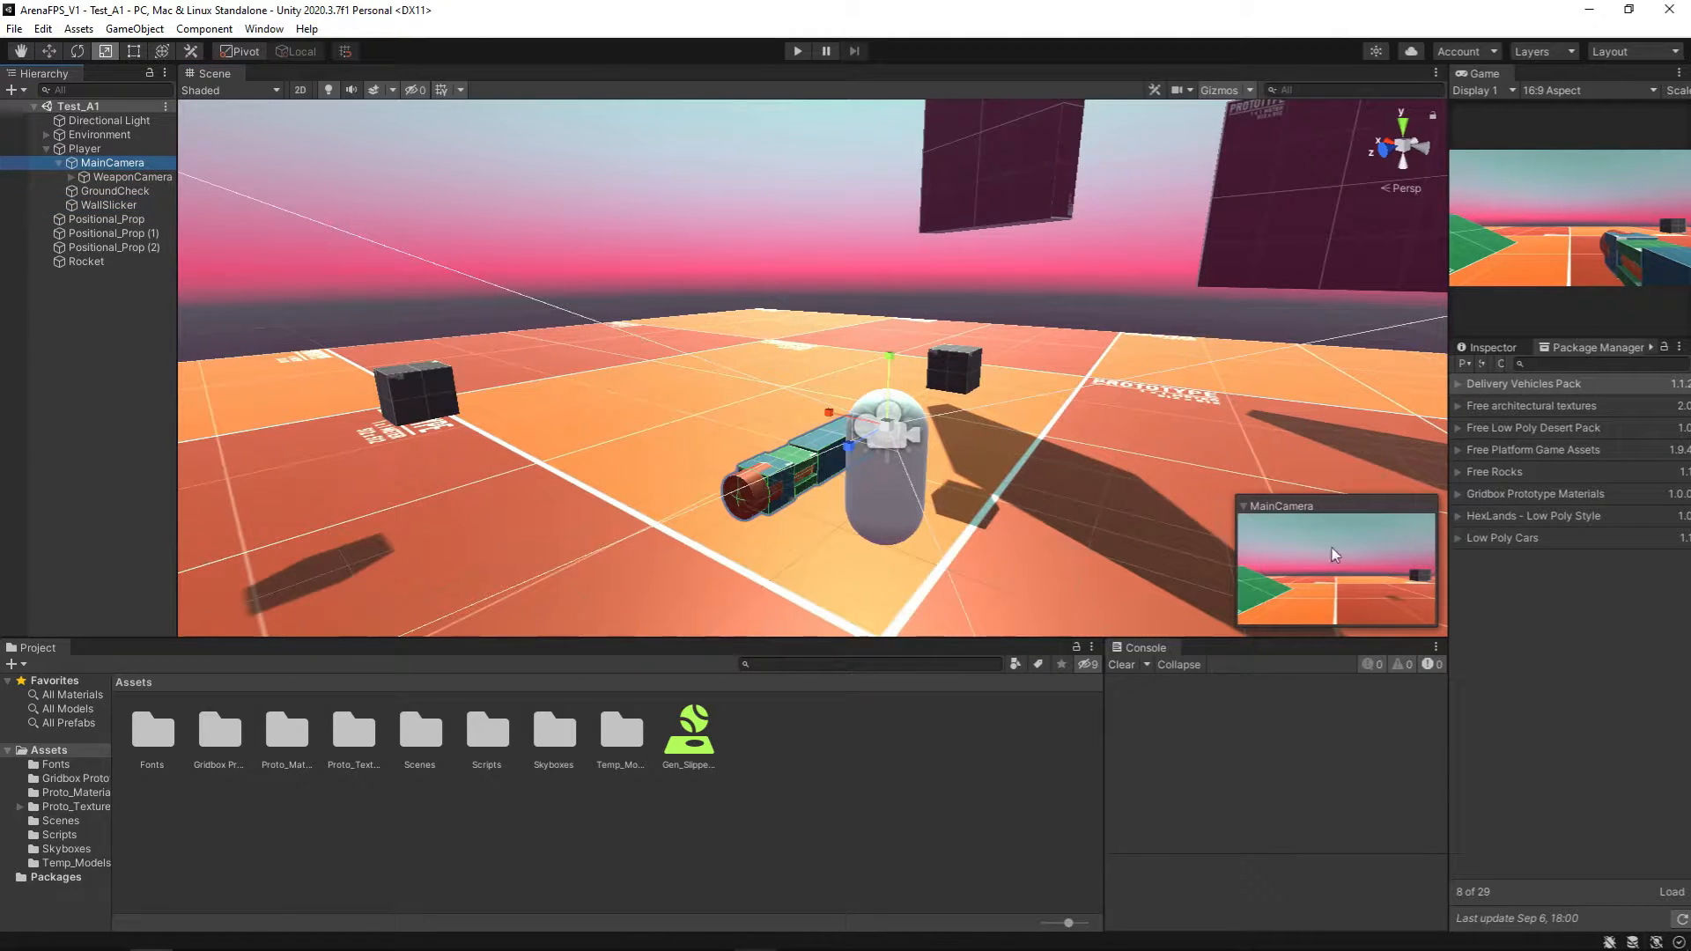
pyautogui.click(124, 178)
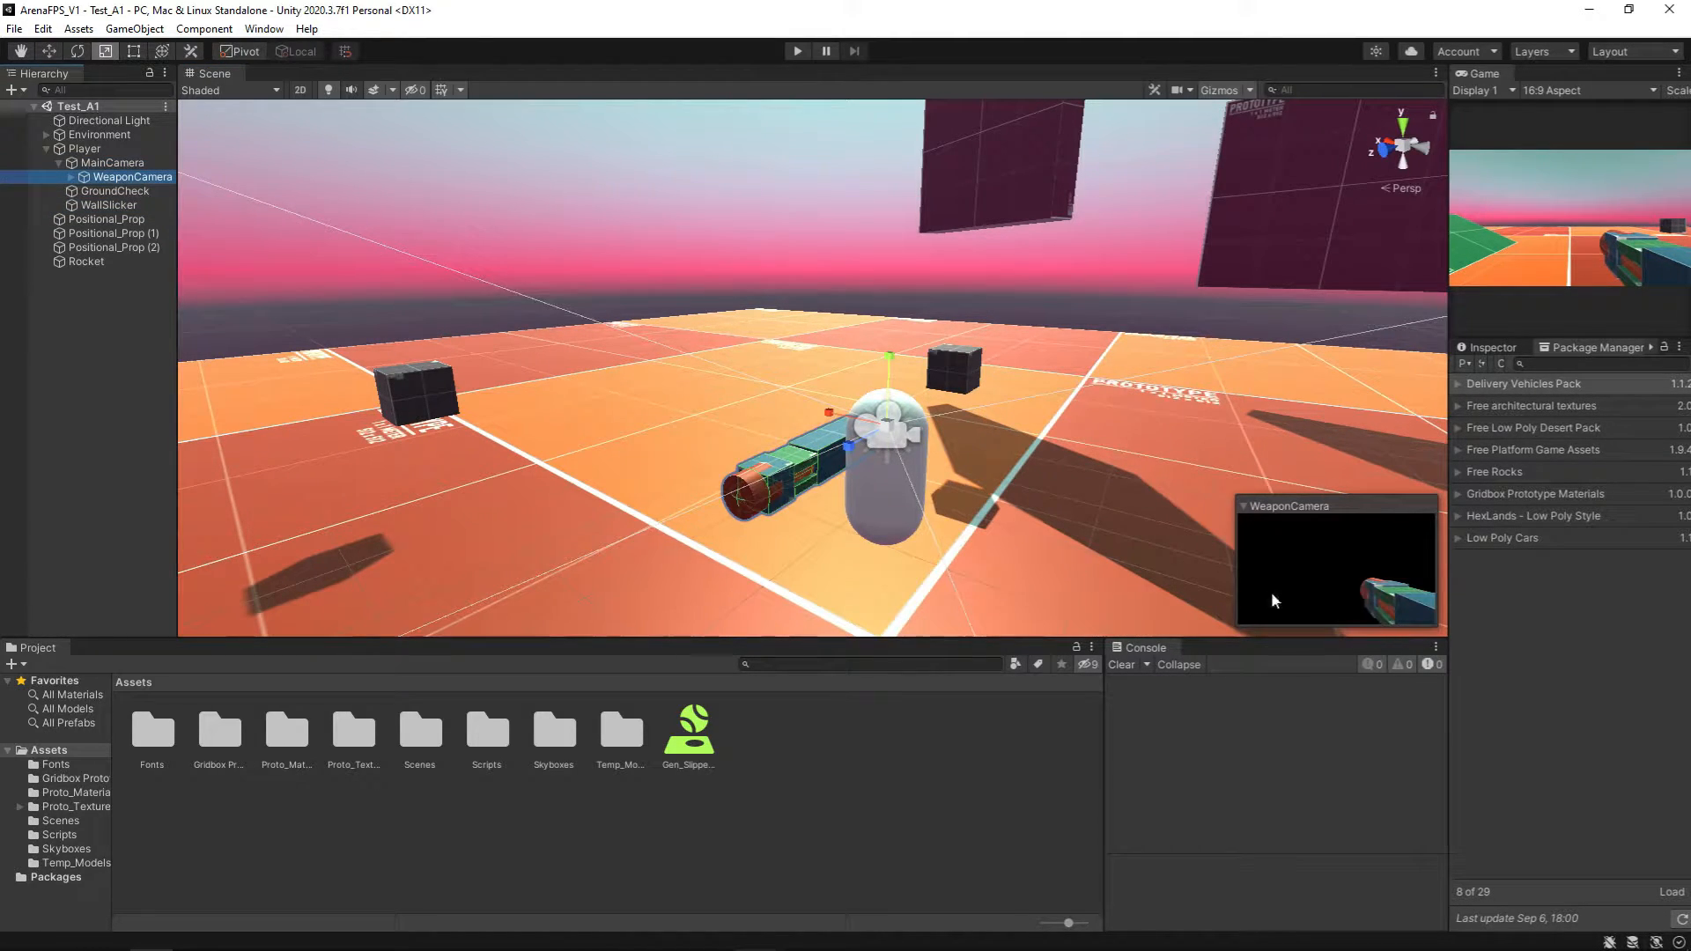
pyautogui.click(71, 177)
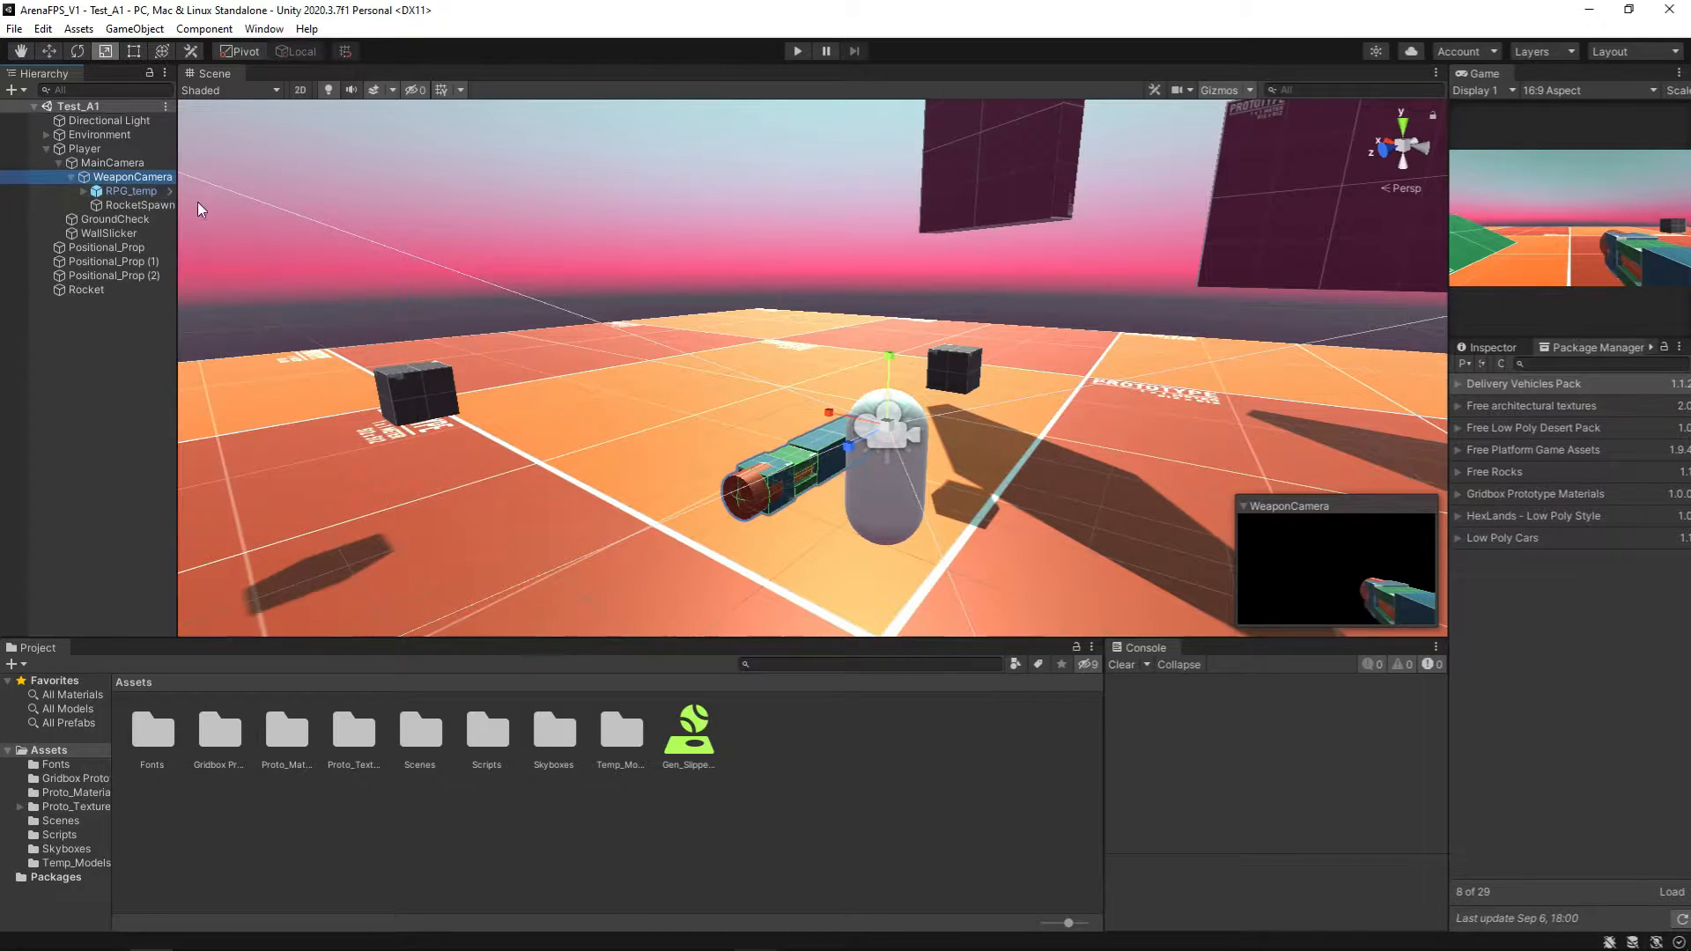
# Step: Examine the RPG_temp weapon under WeaponCamera from several angles with the Move tool active, and clear the selection
pyautogui.moveTo(844, 330); pyautogui.dragTo(1017, 423, button='right')
pyautogui.press('f')
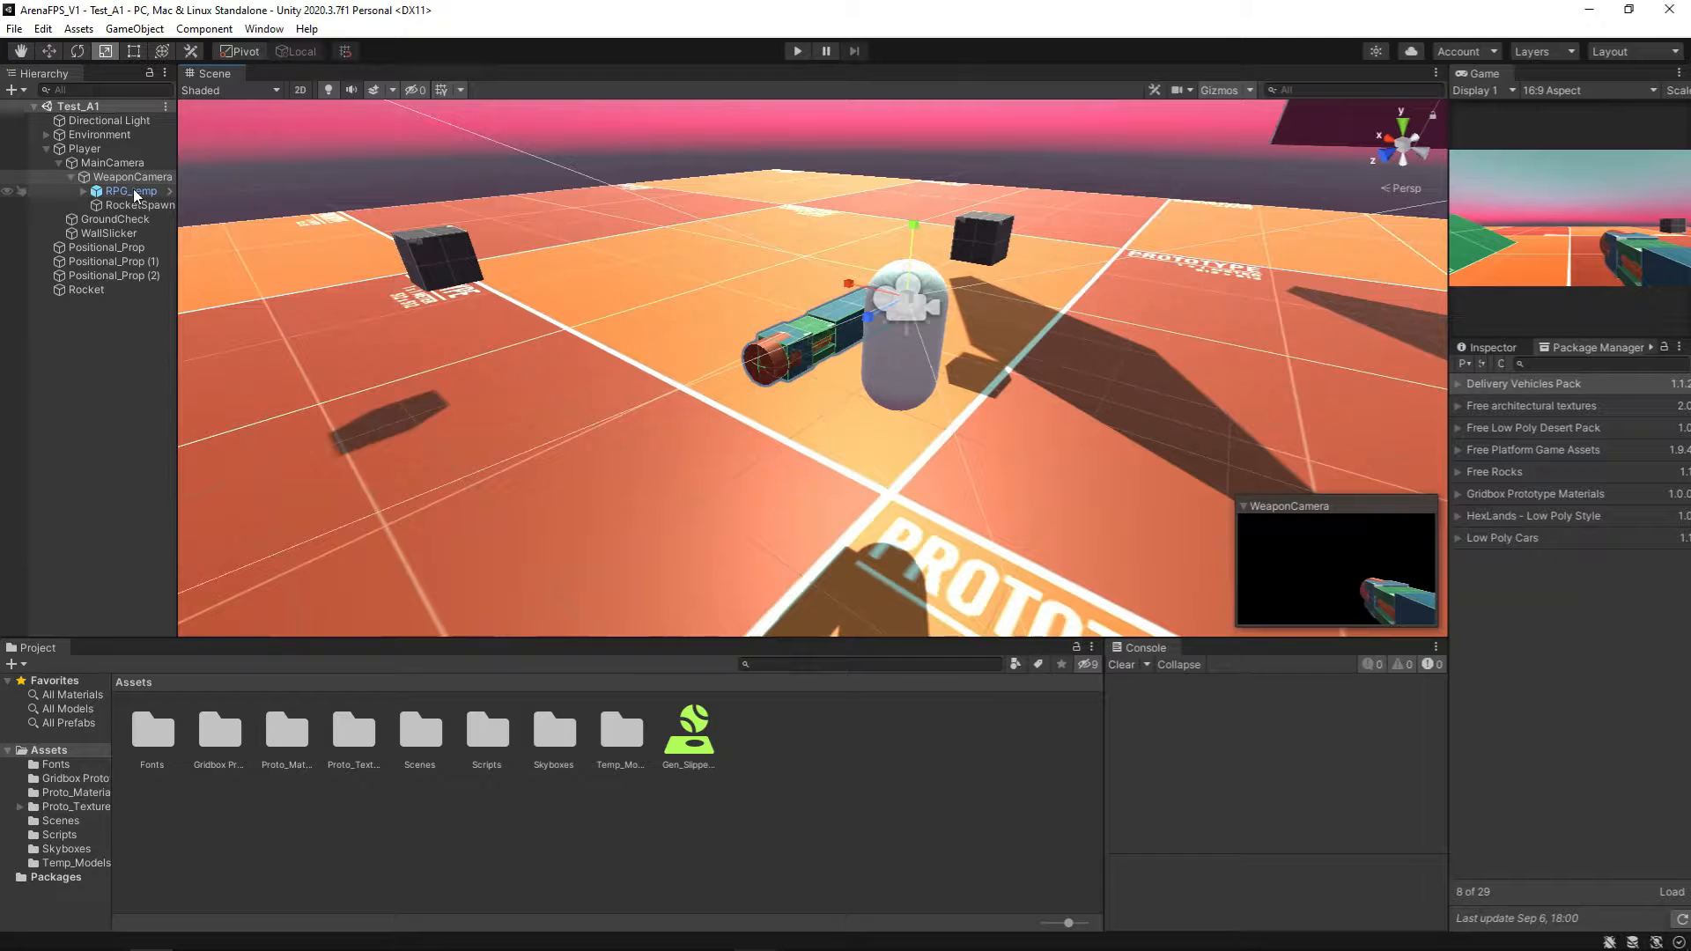
pyautogui.click(132, 191)
pyautogui.moveTo(1064, 328); pyautogui.dragTo(923, 278, button='right')
pyautogui.press('f')
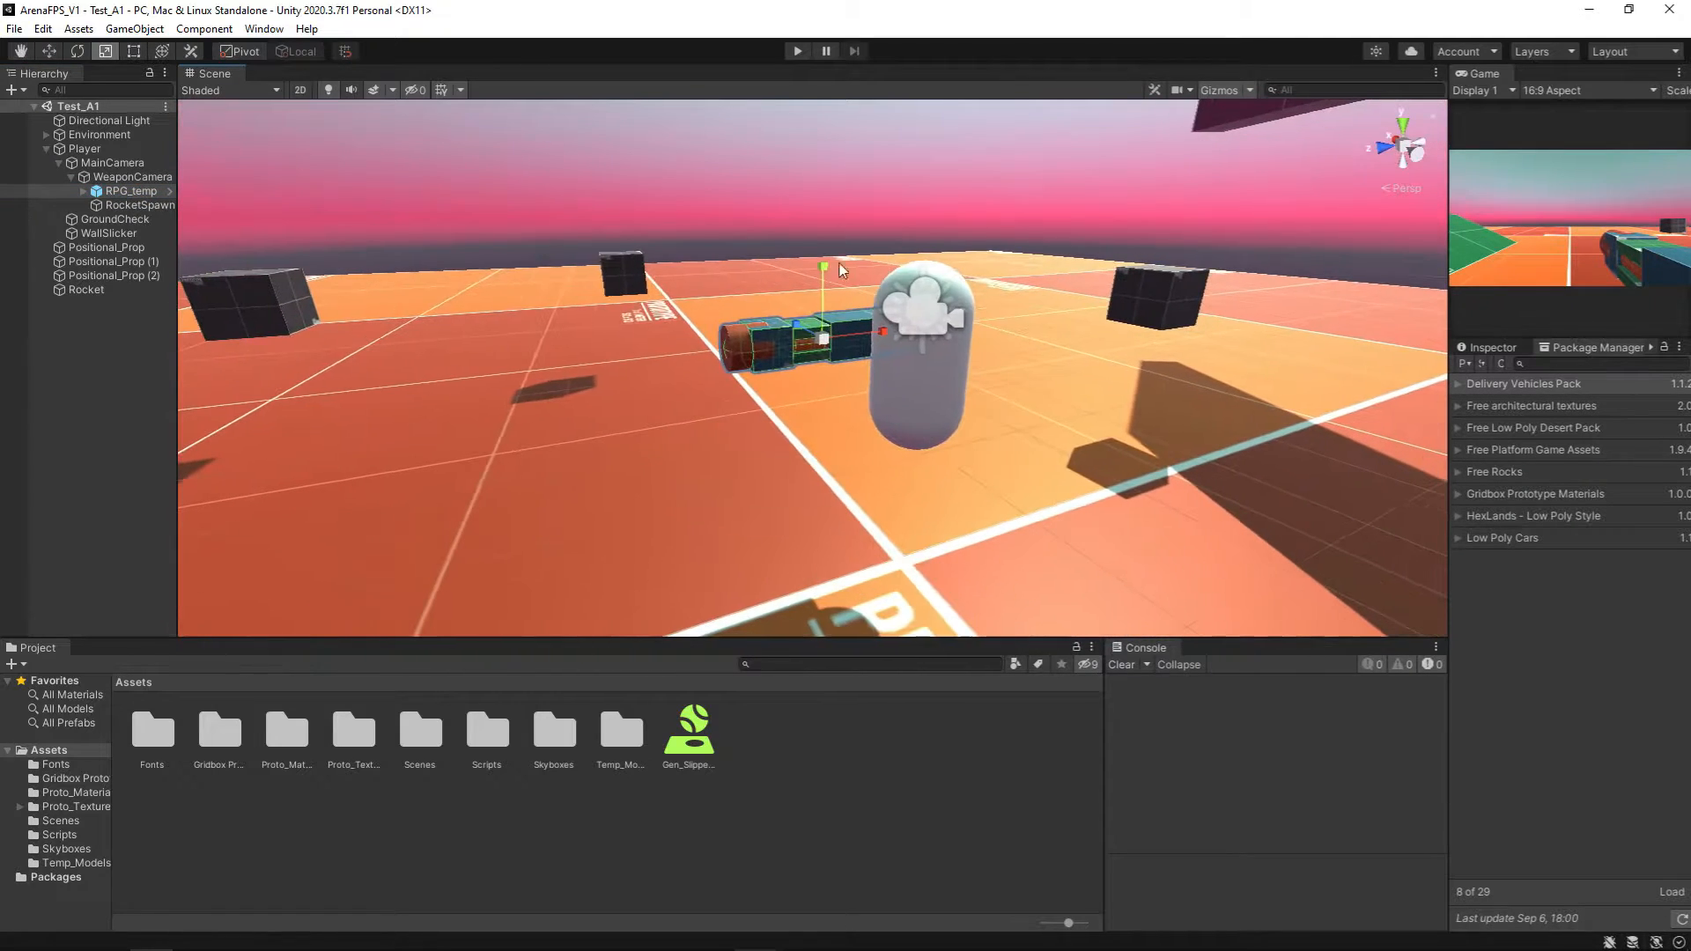
pyautogui.press('w')
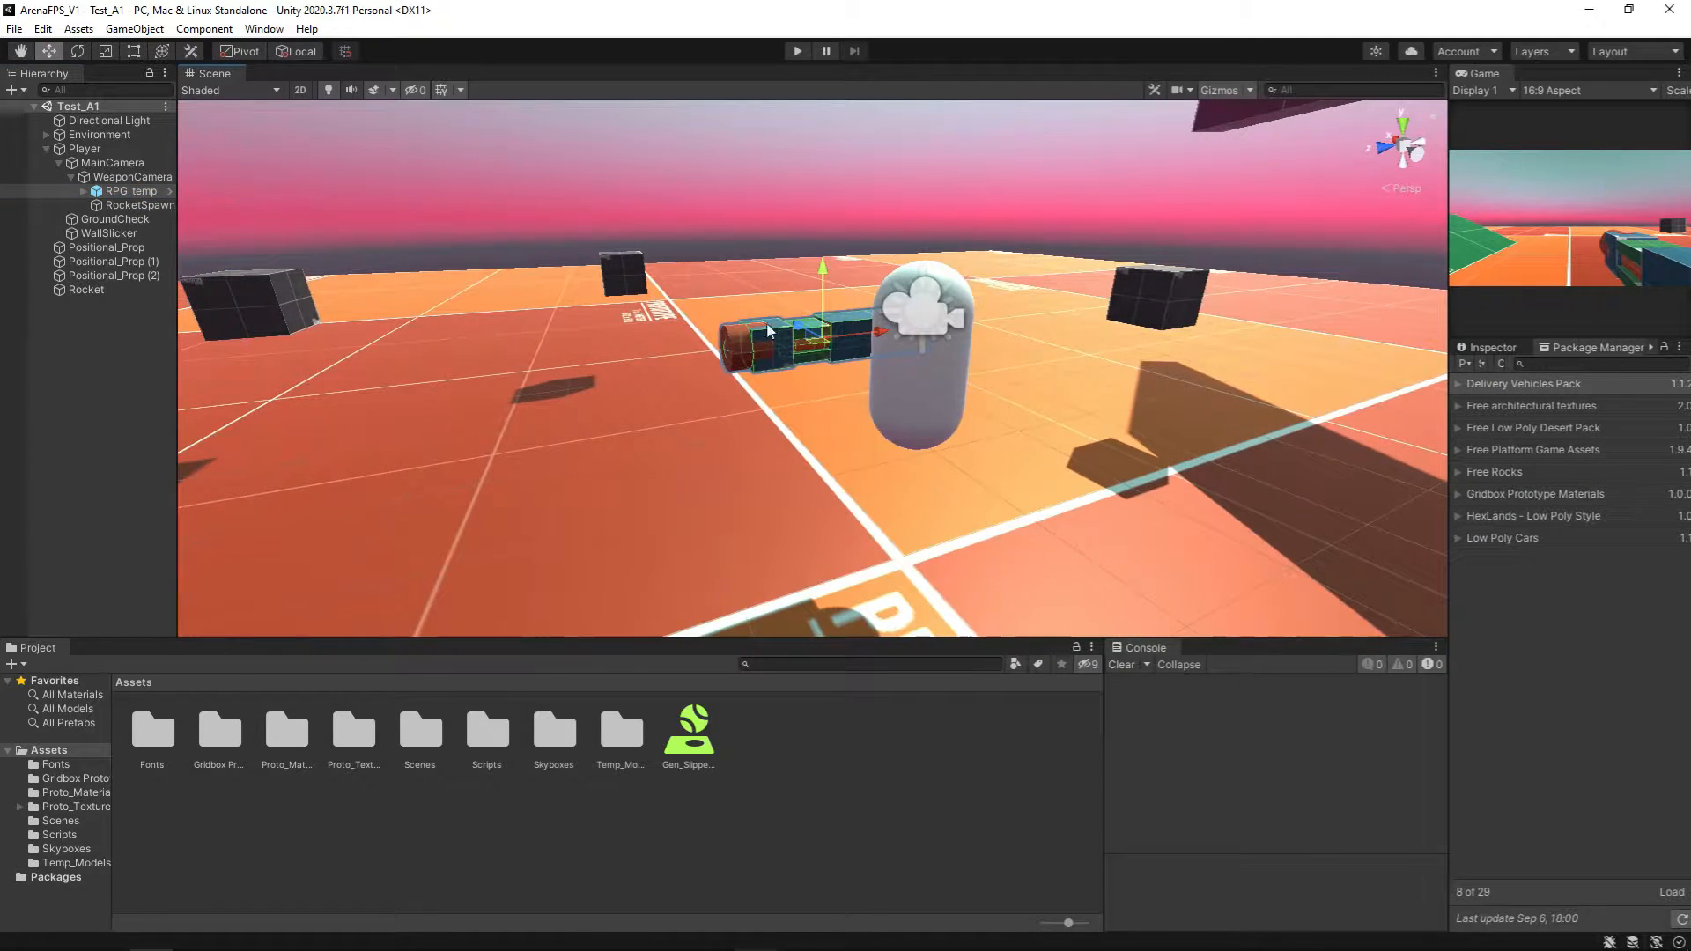
pyautogui.click(792, 187)
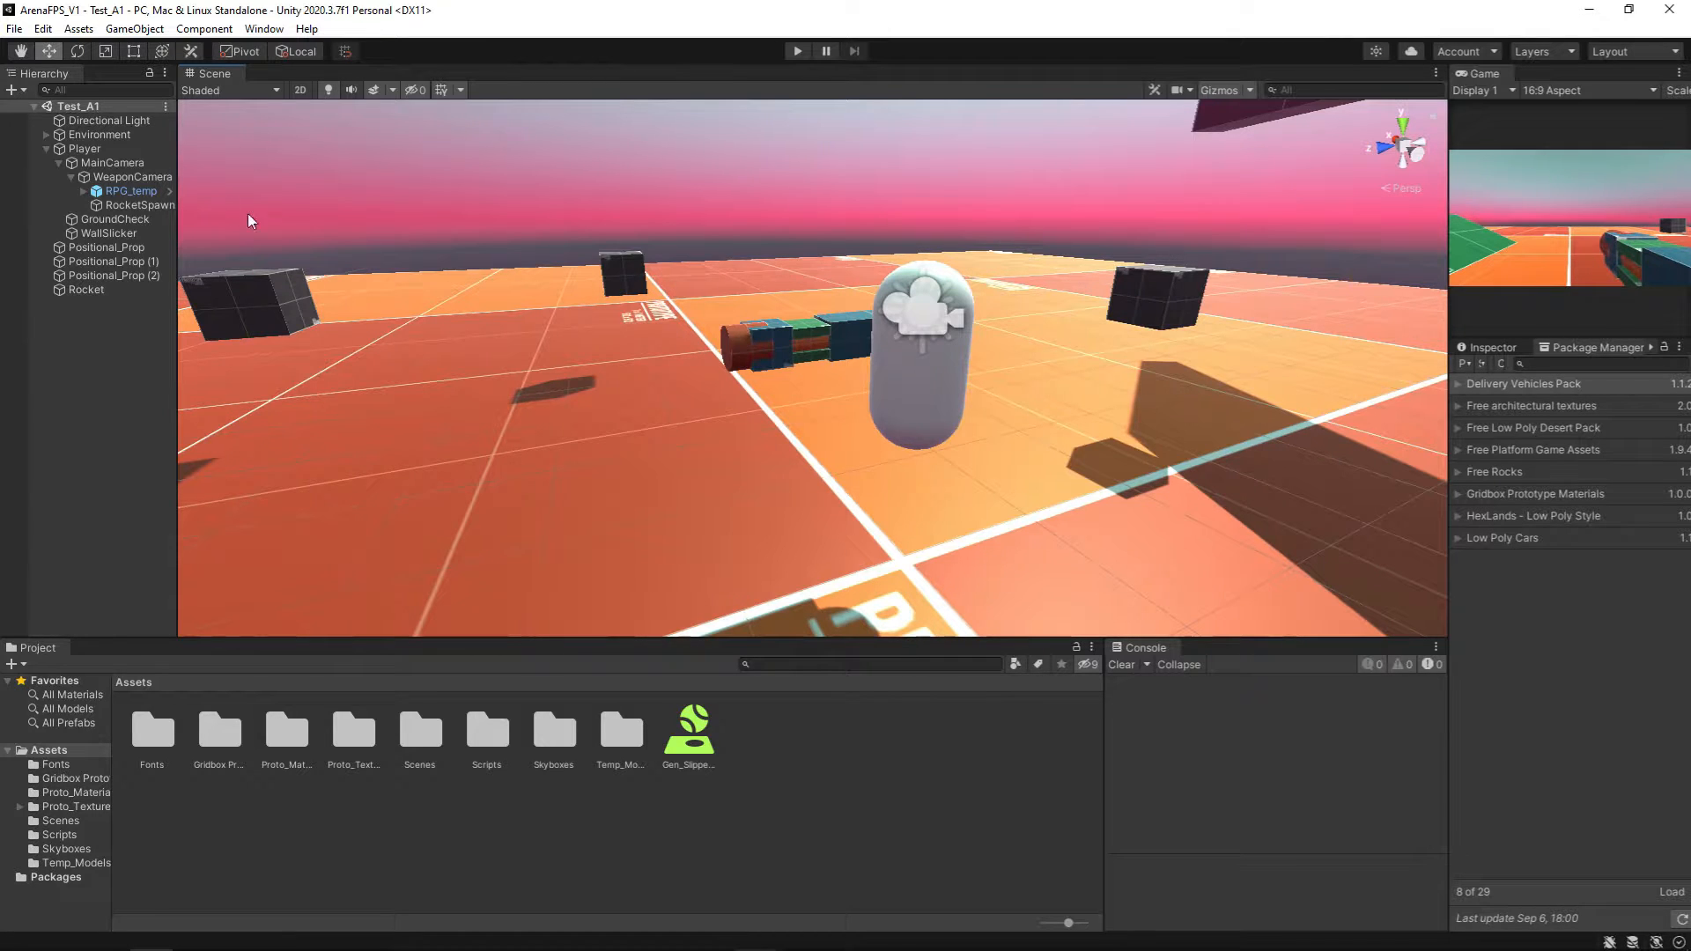
# Step: Inspect the RocketSpawner object in front of the weapon, showing its Inspector properties and resizing the Inspector and Hierarchy to fit
pyautogui.click(119, 210)
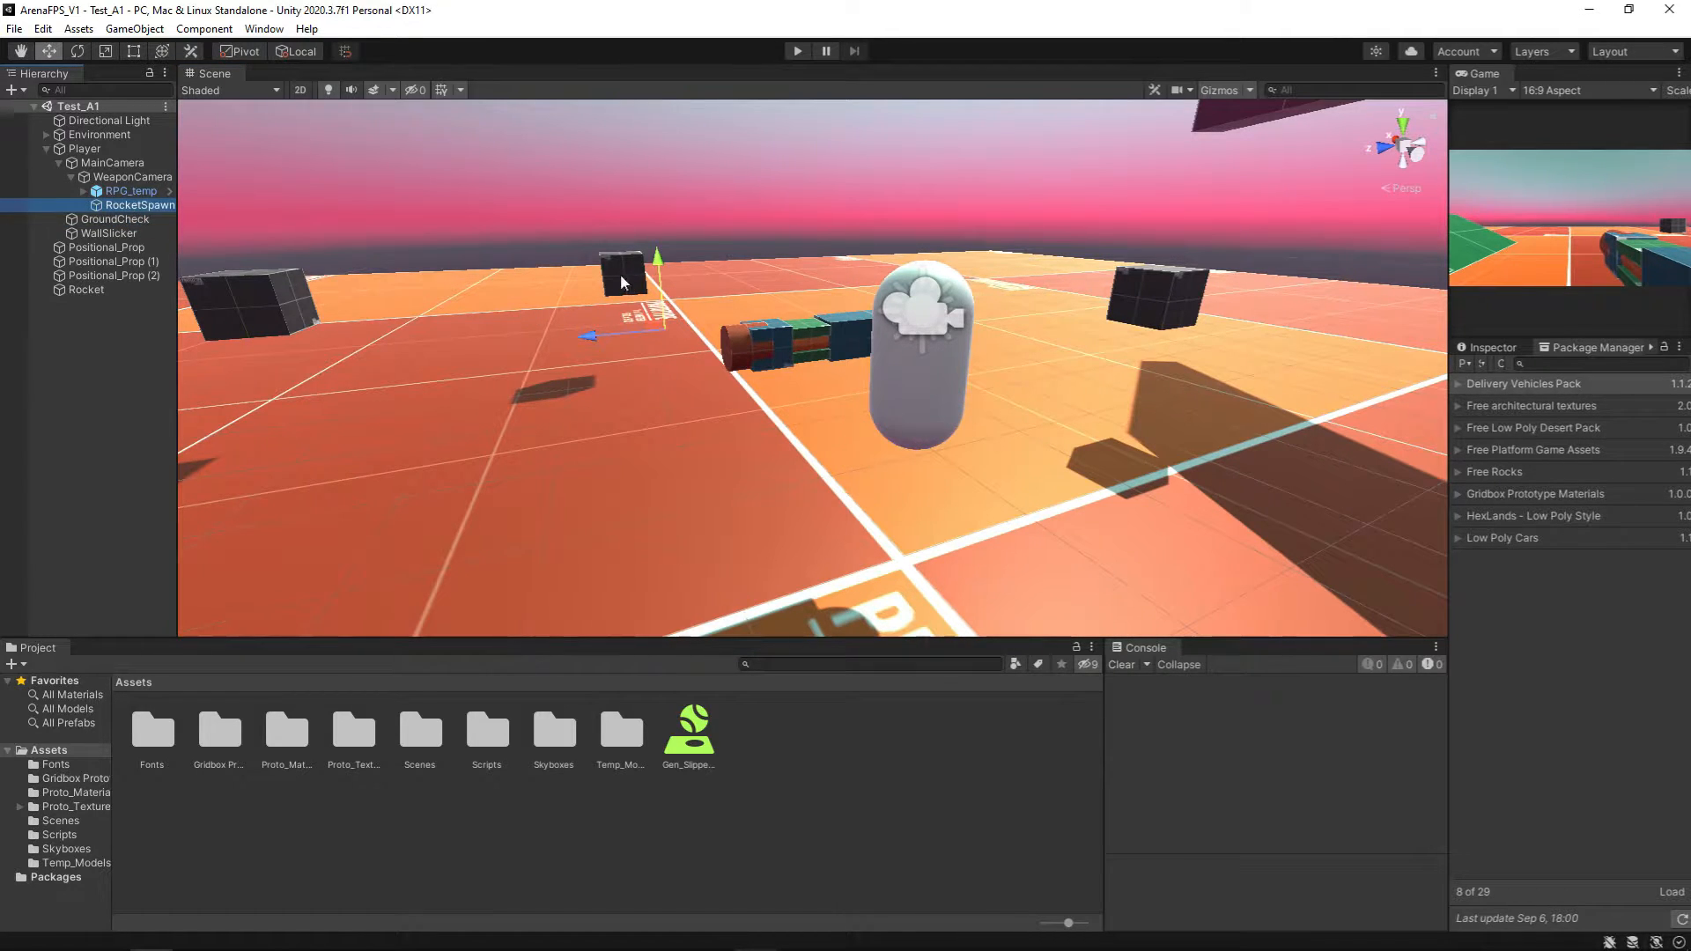
pyautogui.moveTo(589, 247)
pyautogui.mouseDown(button='middle')
pyautogui.moveTo(706, 246)
pyautogui.moveTo(572, 245)
pyautogui.mouseUp(button='middle')
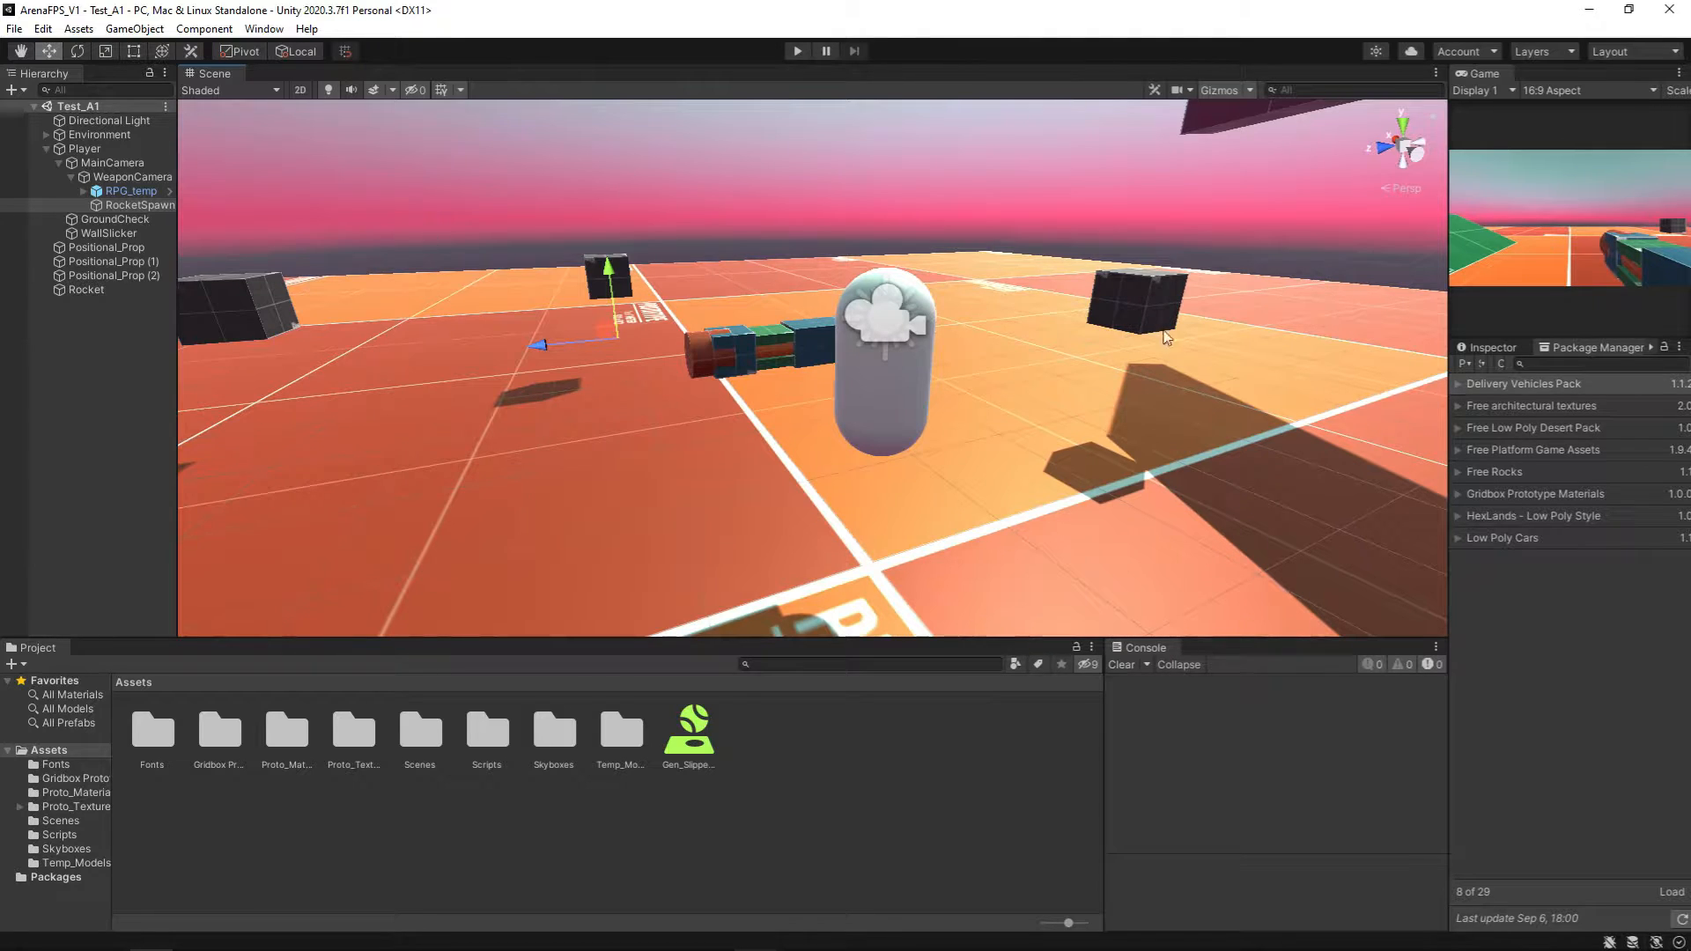
pyautogui.moveTo(1448, 390); pyautogui.dragTo(1379, 388)
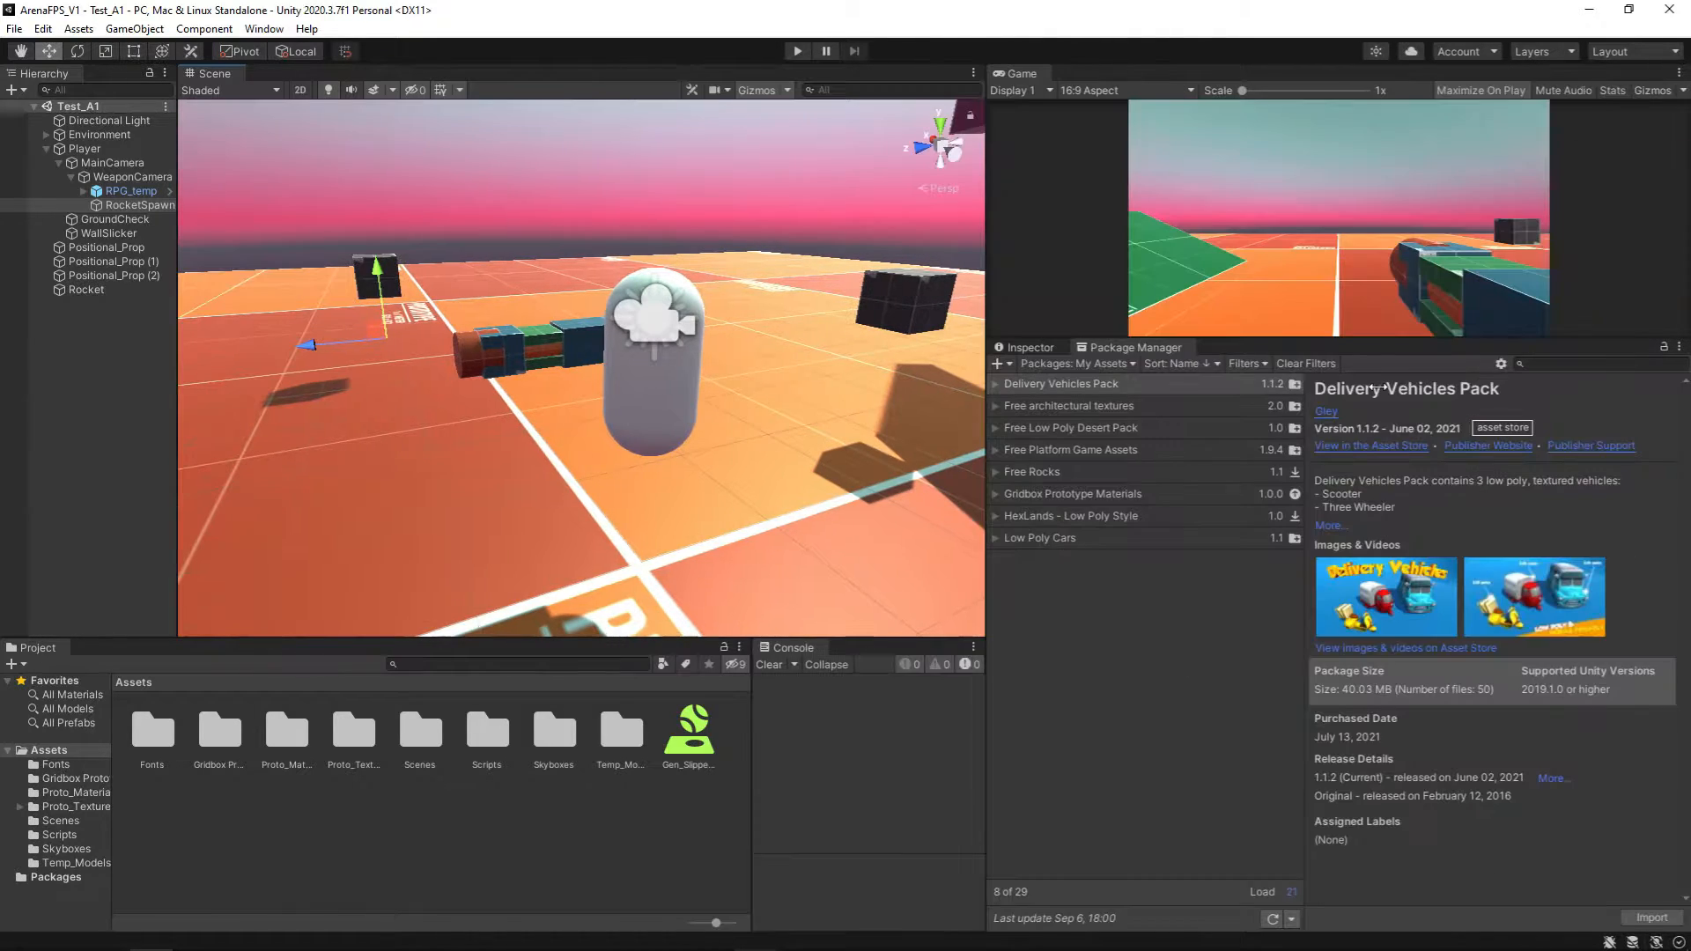
pyautogui.click(1022, 348)
pyautogui.moveTo(992, 354); pyautogui.dragTo(1232, 323)
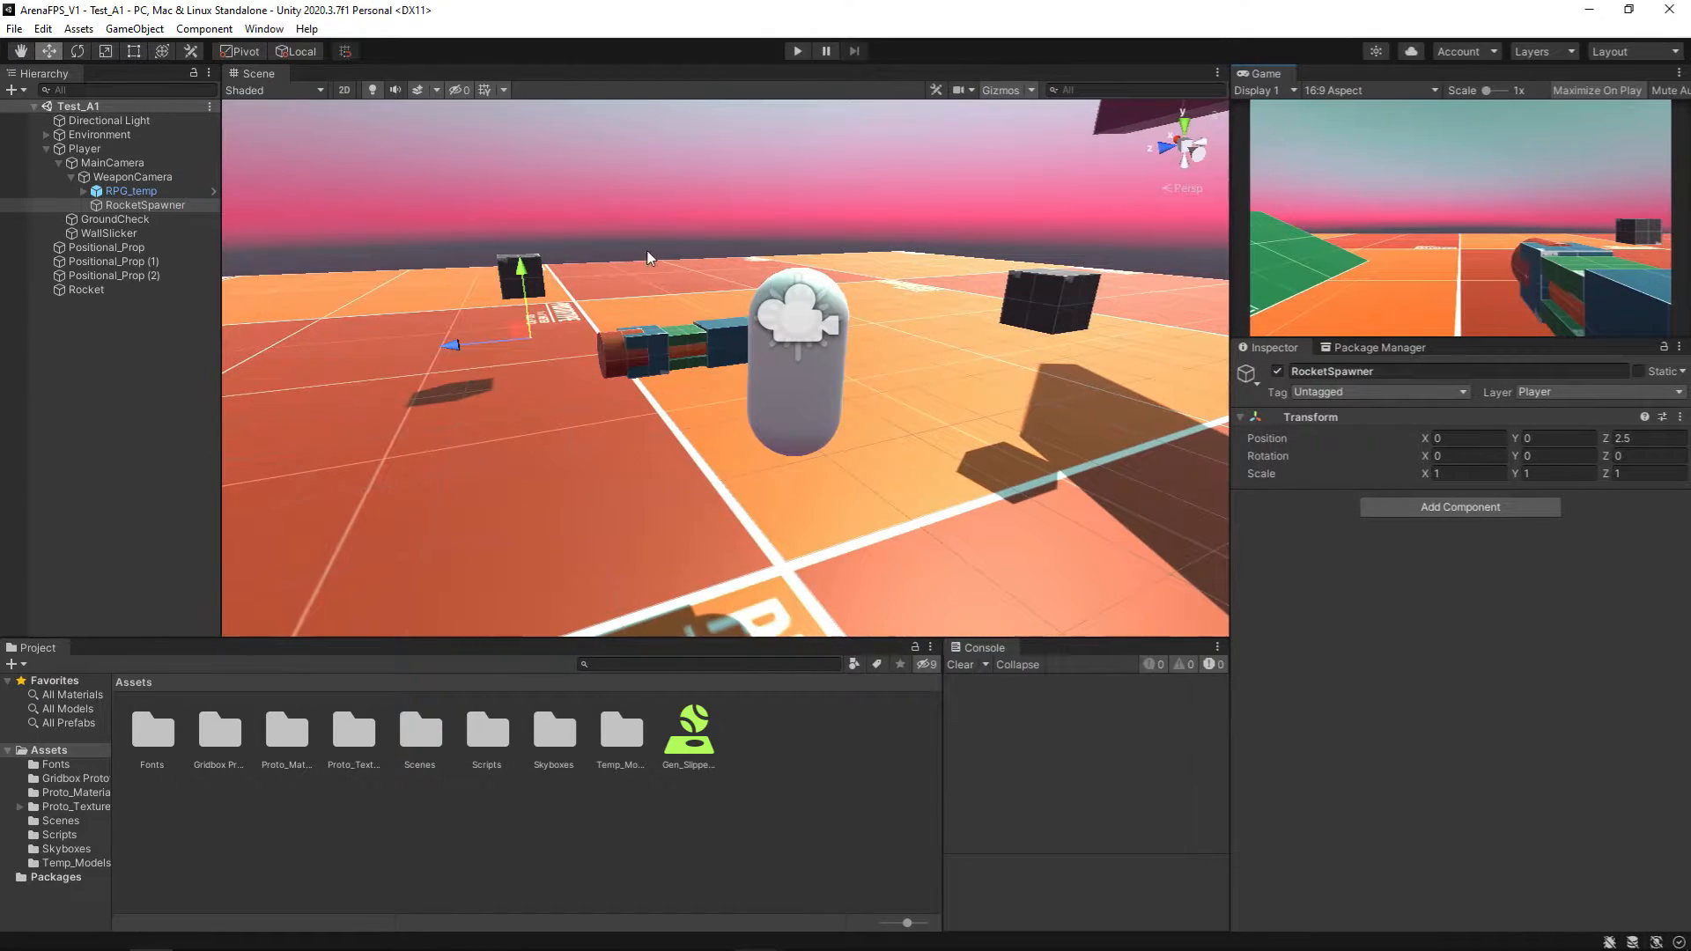
pyautogui.moveTo(221, 477); pyautogui.dragTo(212, 477)
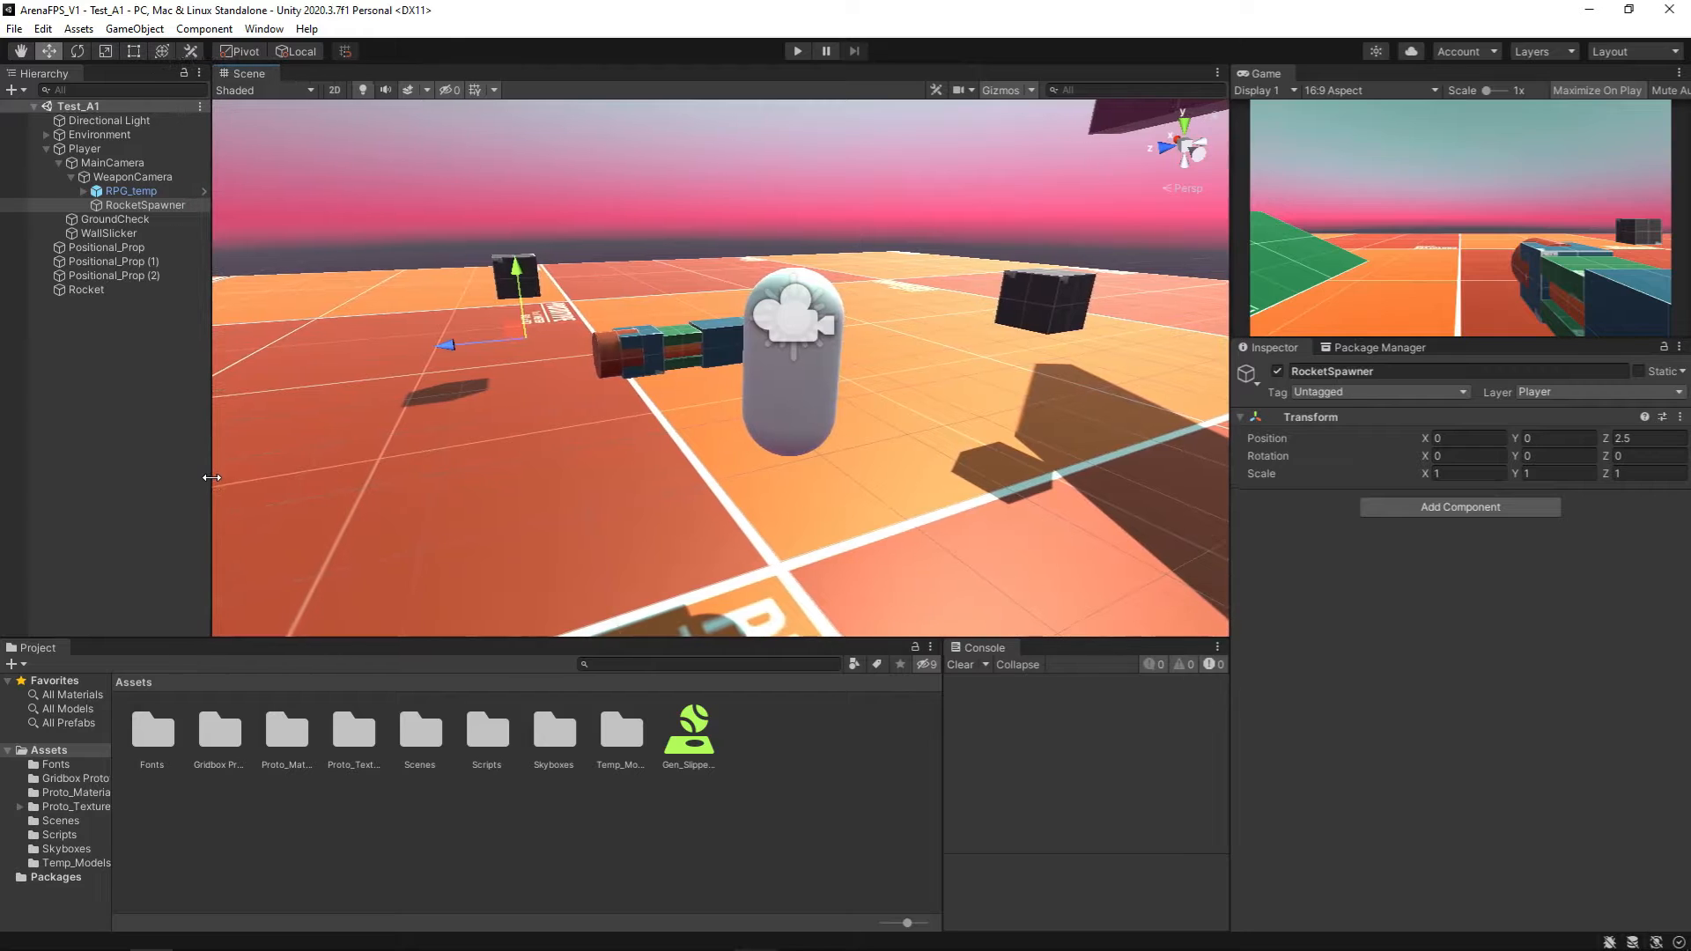
pyautogui.click(678, 214)
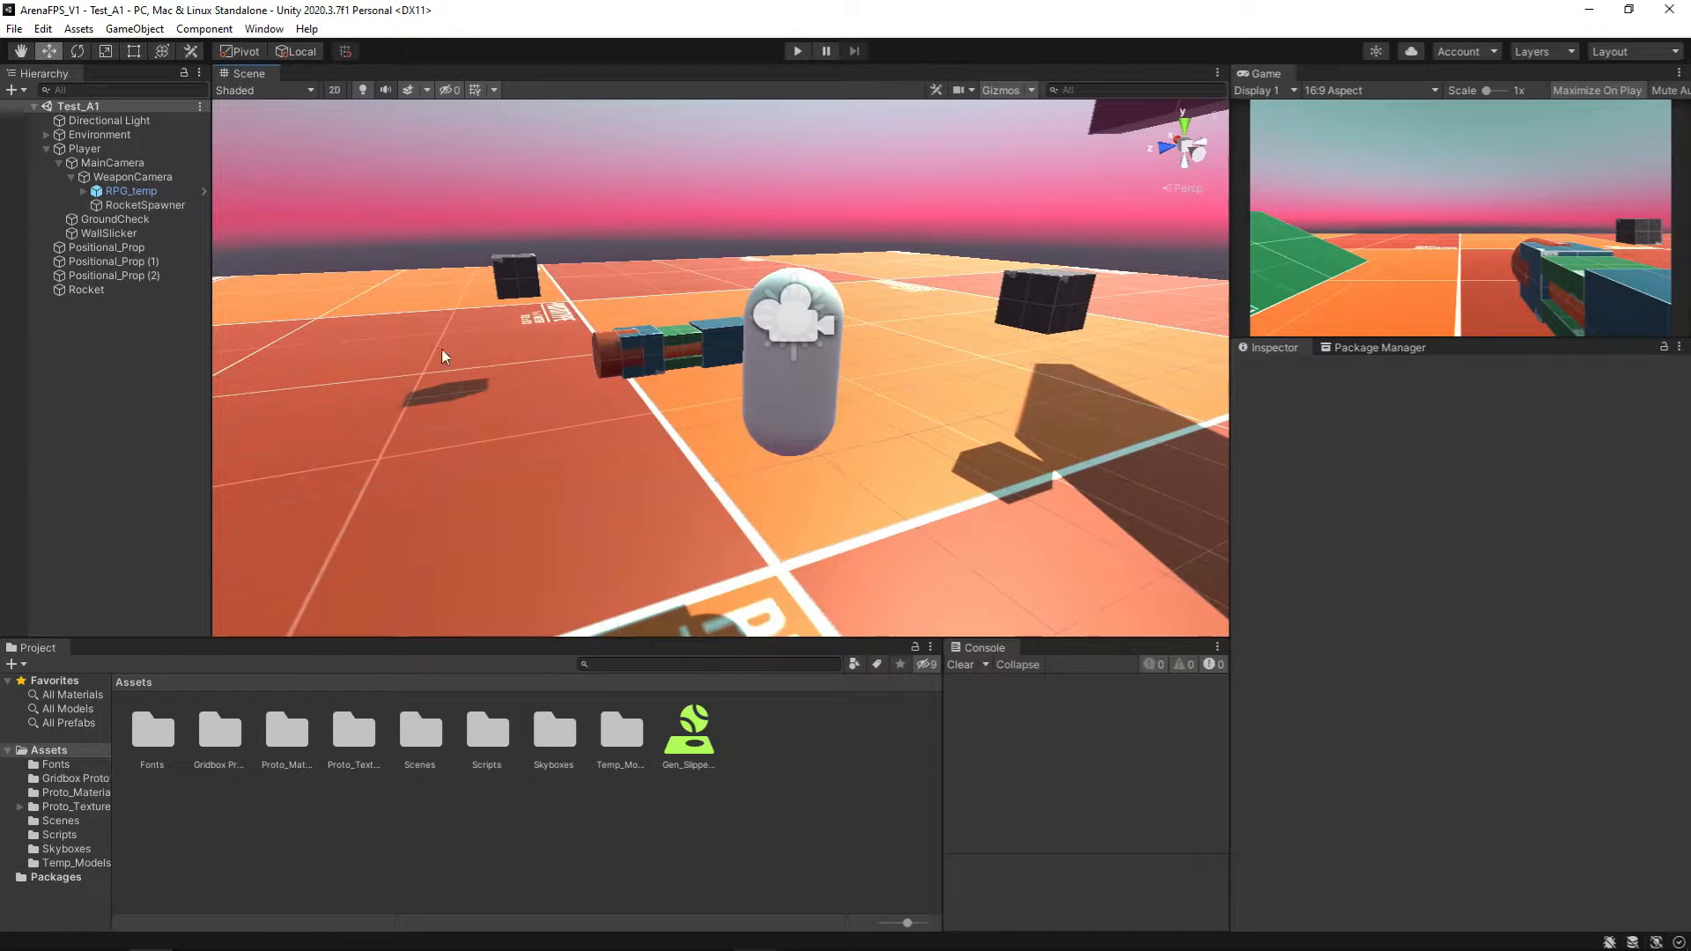
pyautogui.click(123, 206)
pyautogui.click(589, 197)
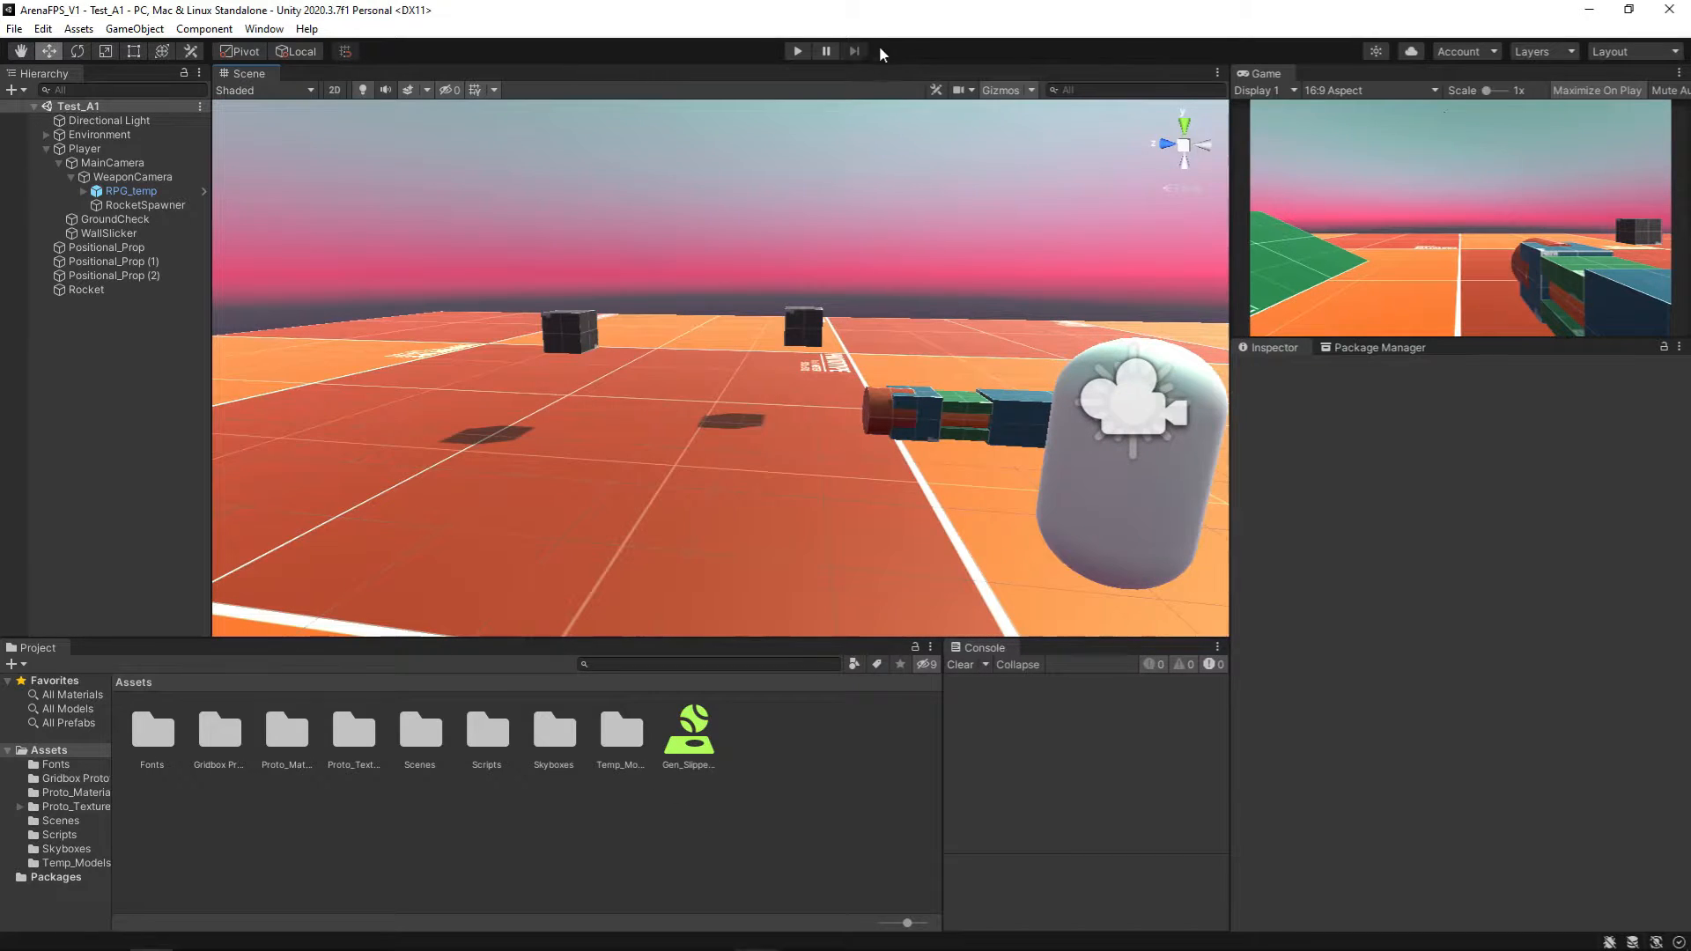
# Step: Run the scene and test the player's walking, strafing, looking around and jumping among the arena's cubes
pyautogui.click(803, 52)
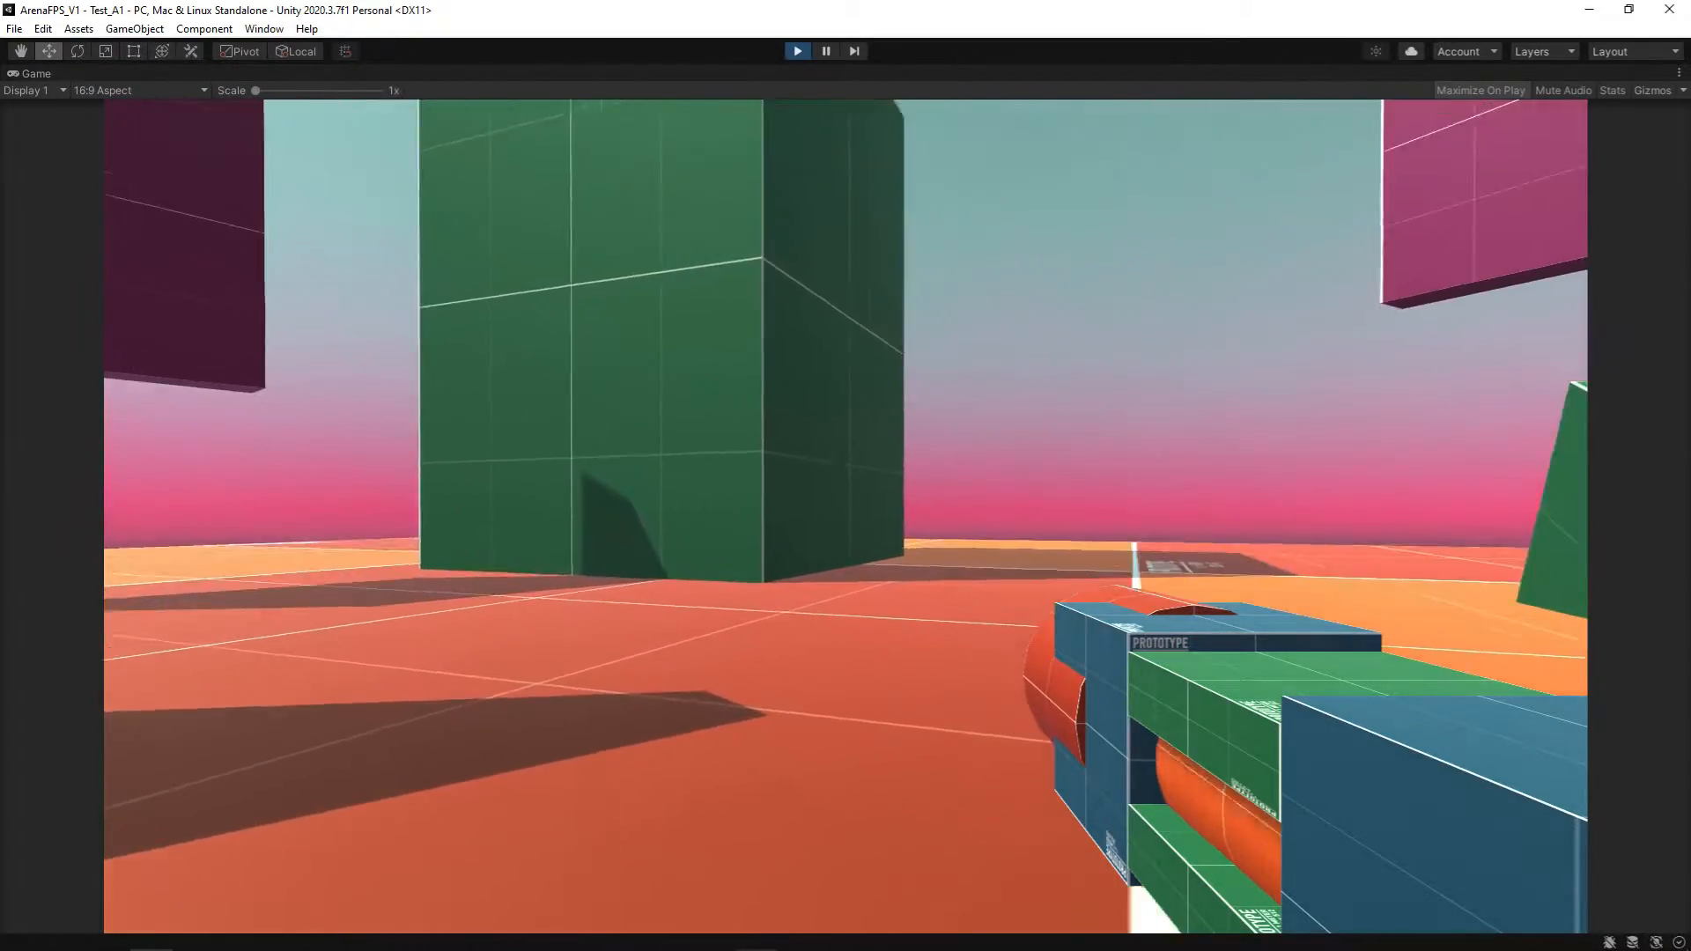
pyautogui.press('w')
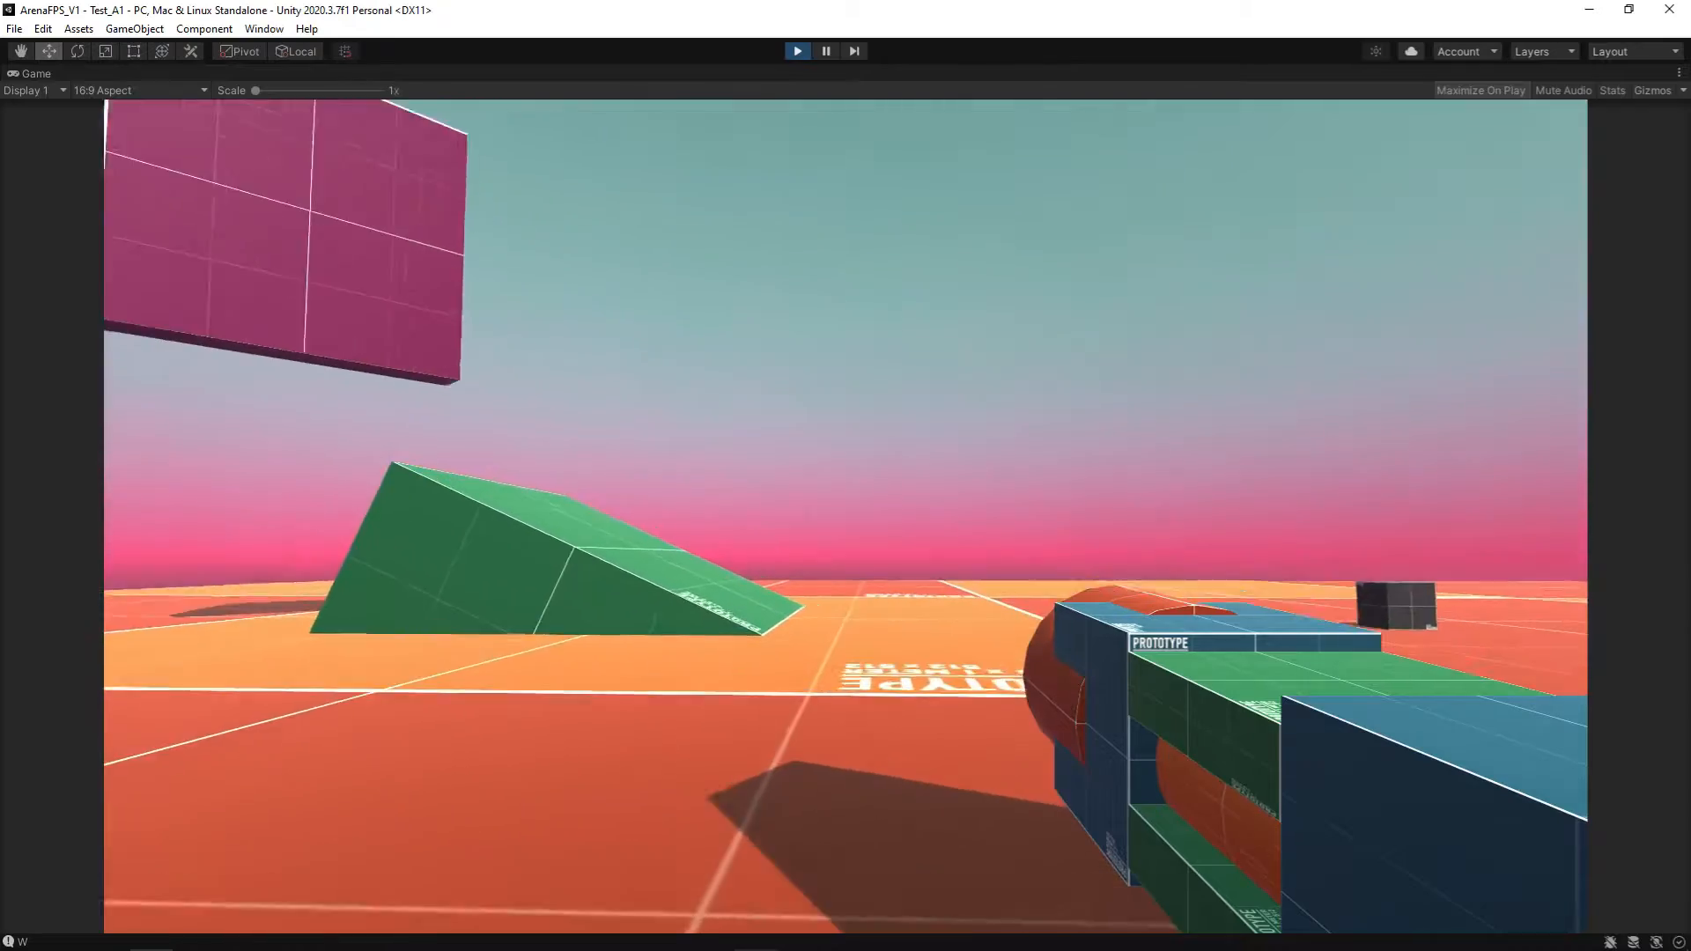
pyautogui.press('w')
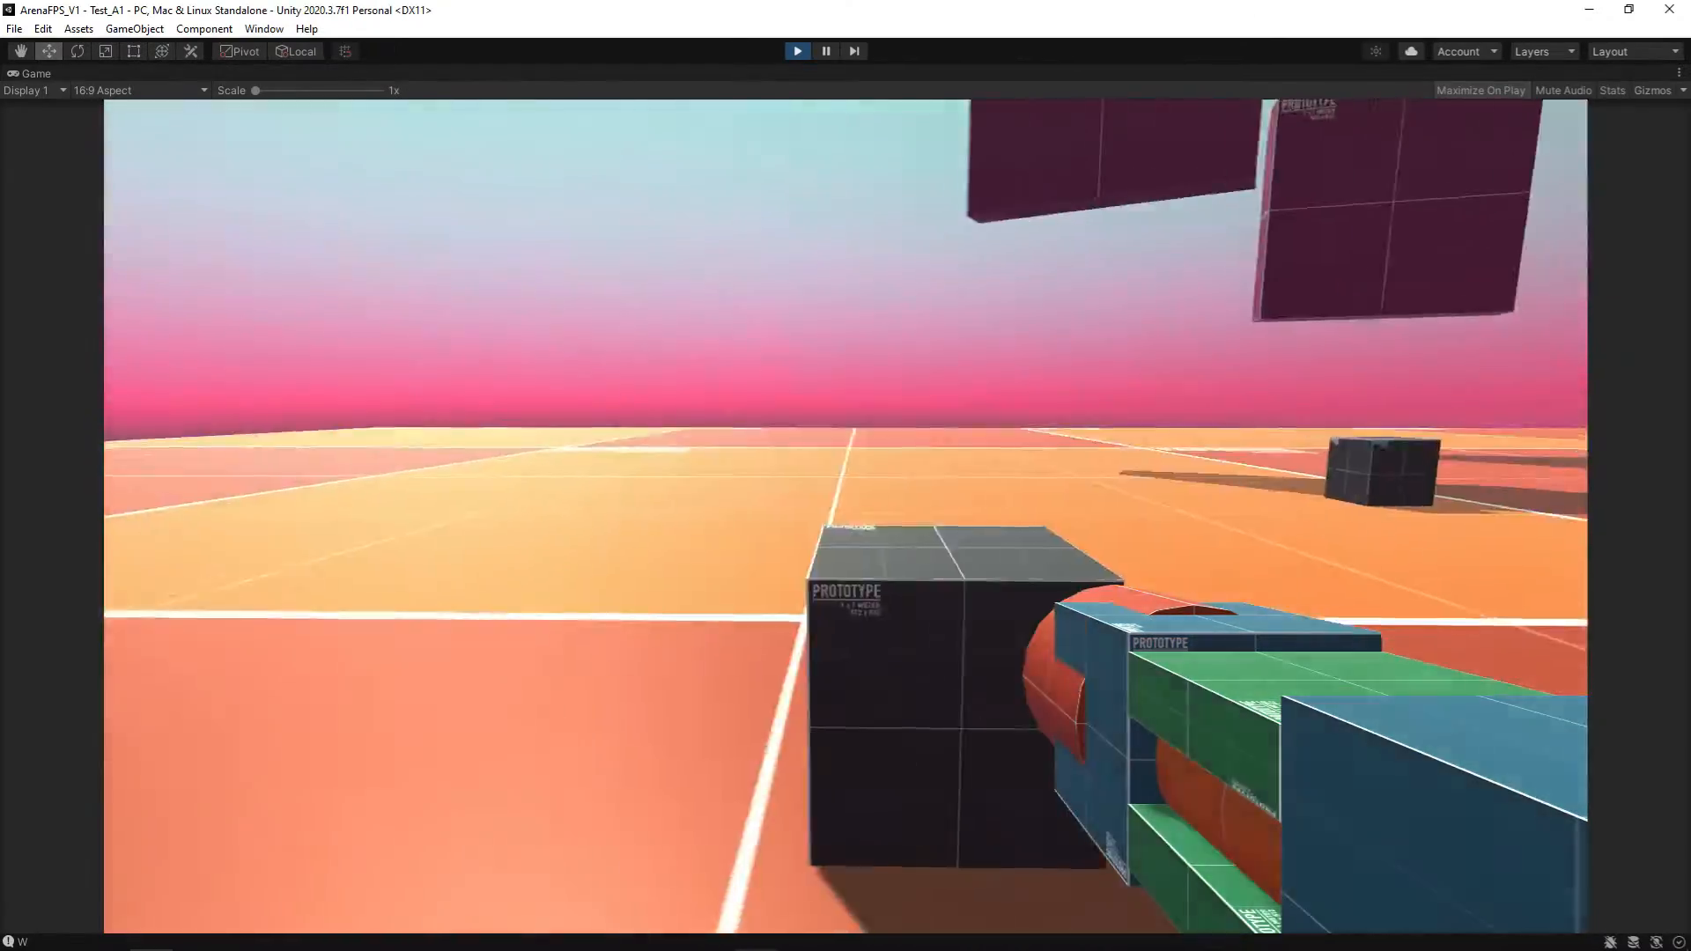
pyautogui.press('a')
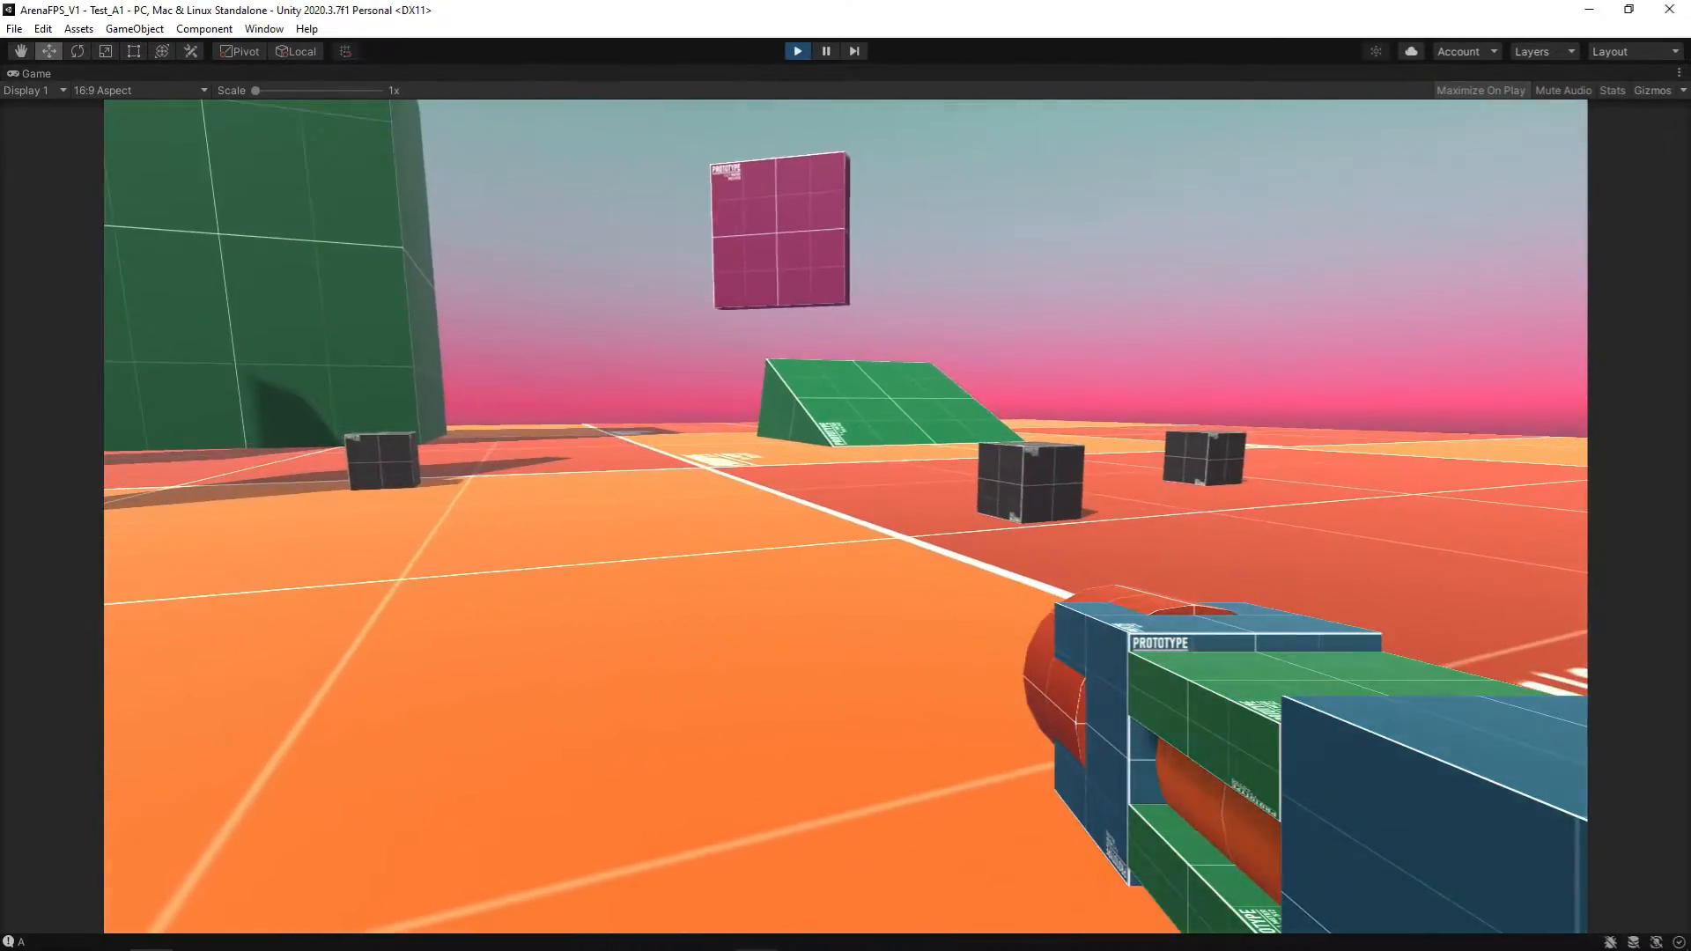
pyautogui.press('w')
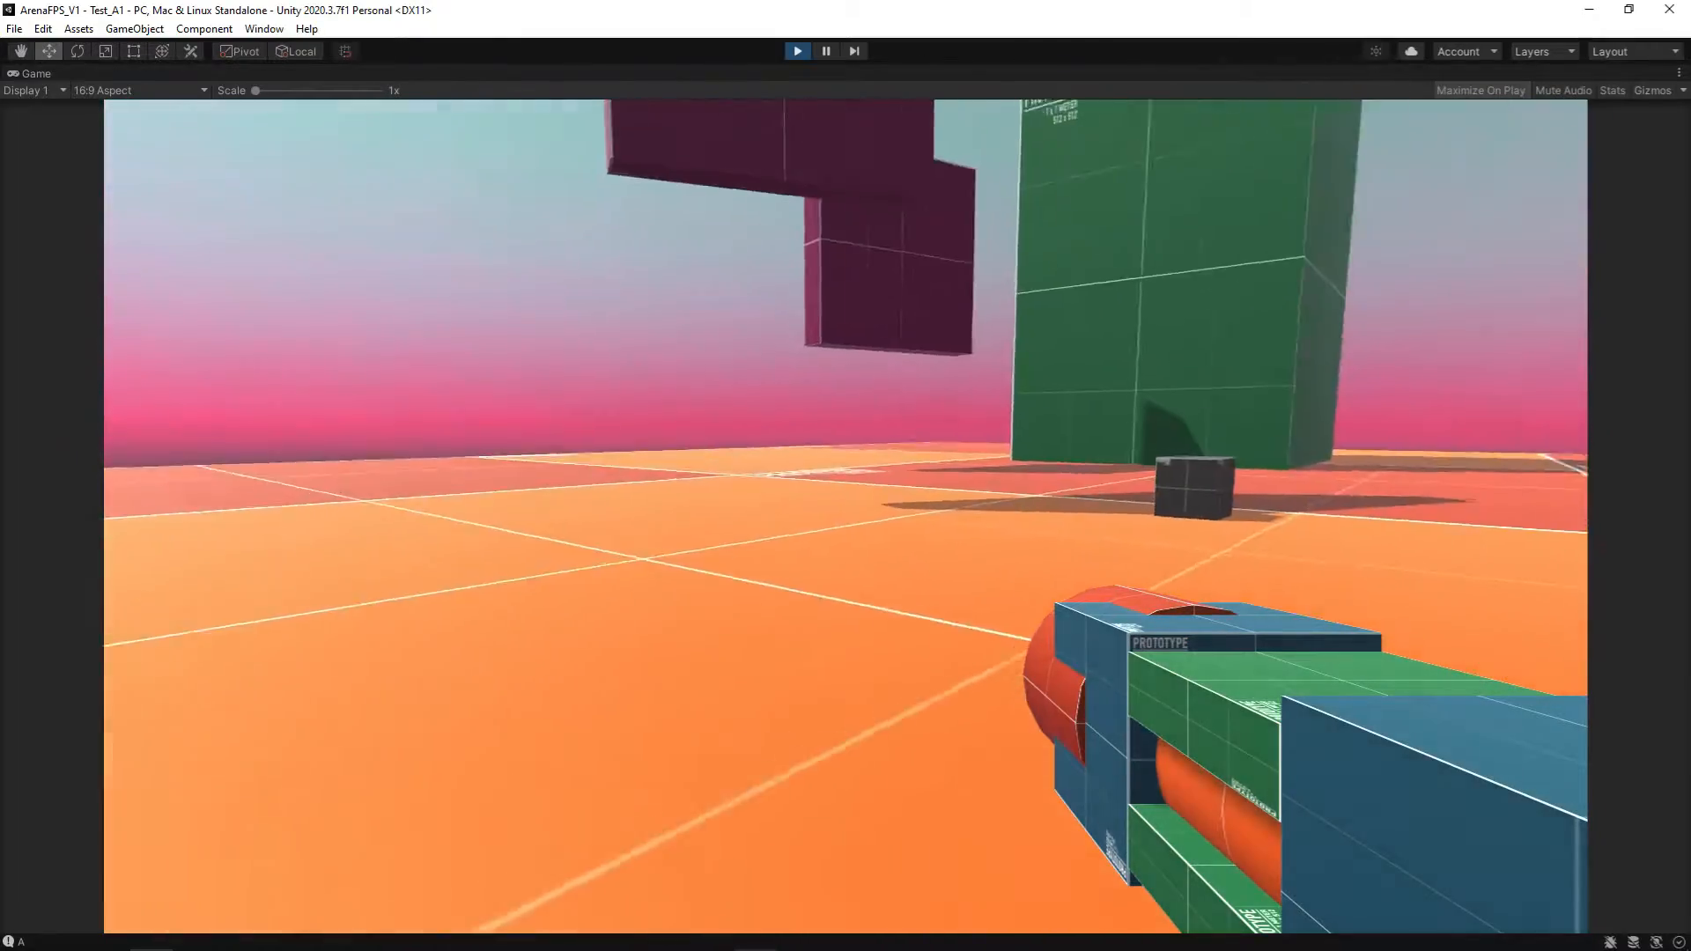
pyautogui.press('d')
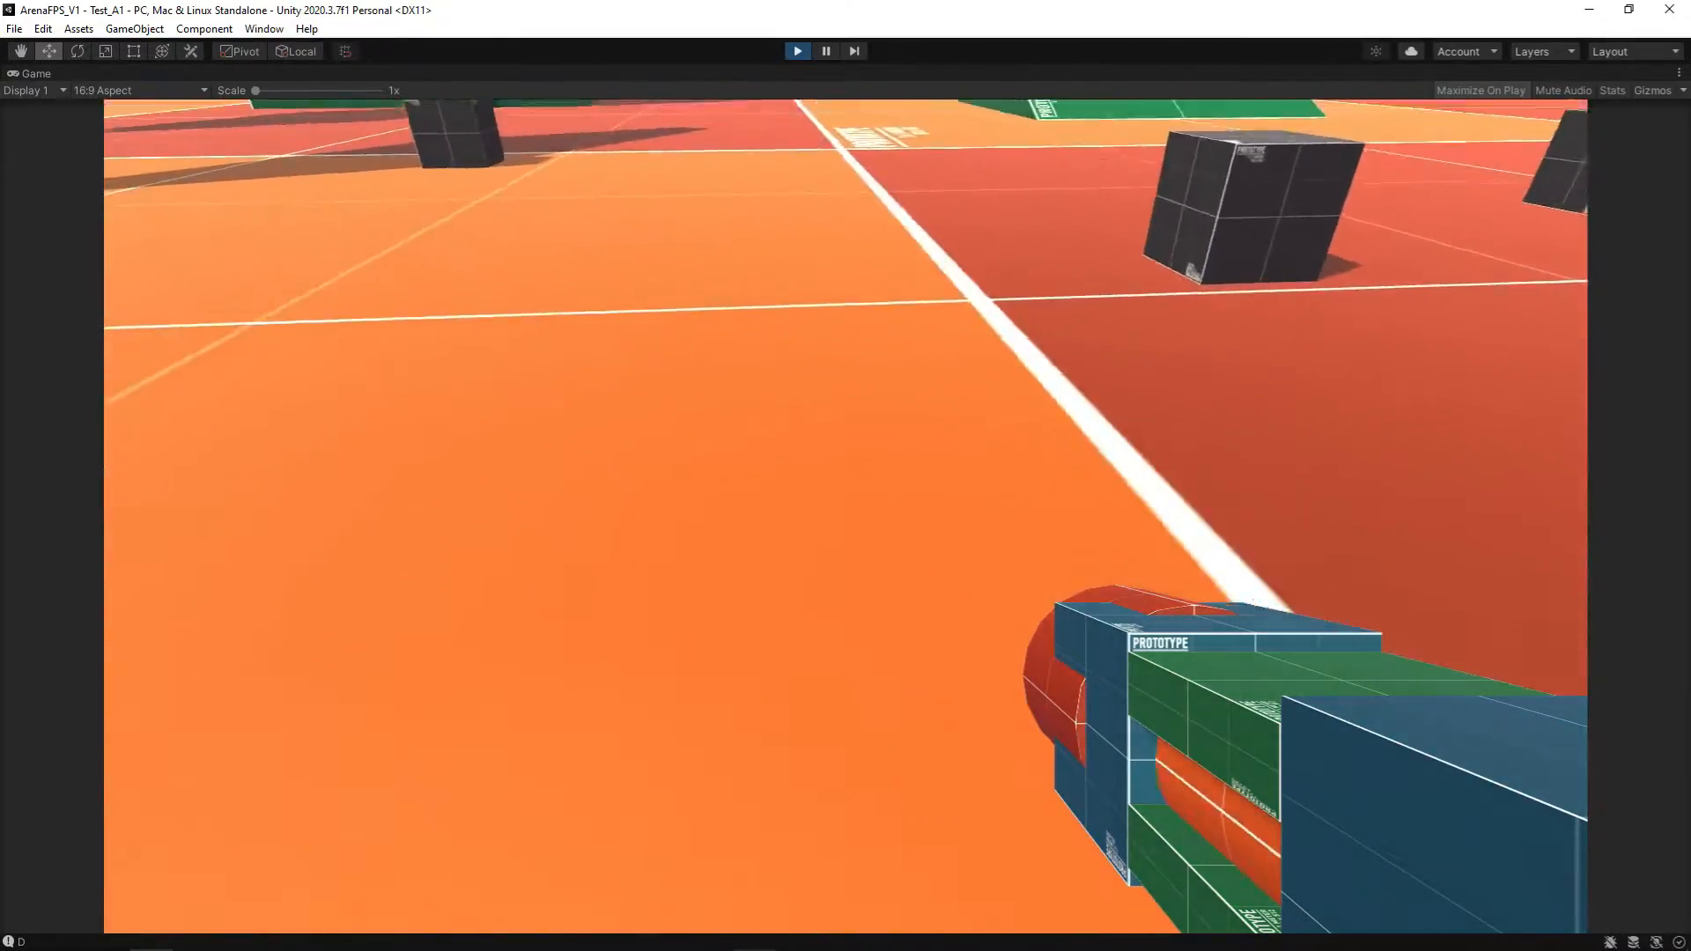
pyautogui.press('a')
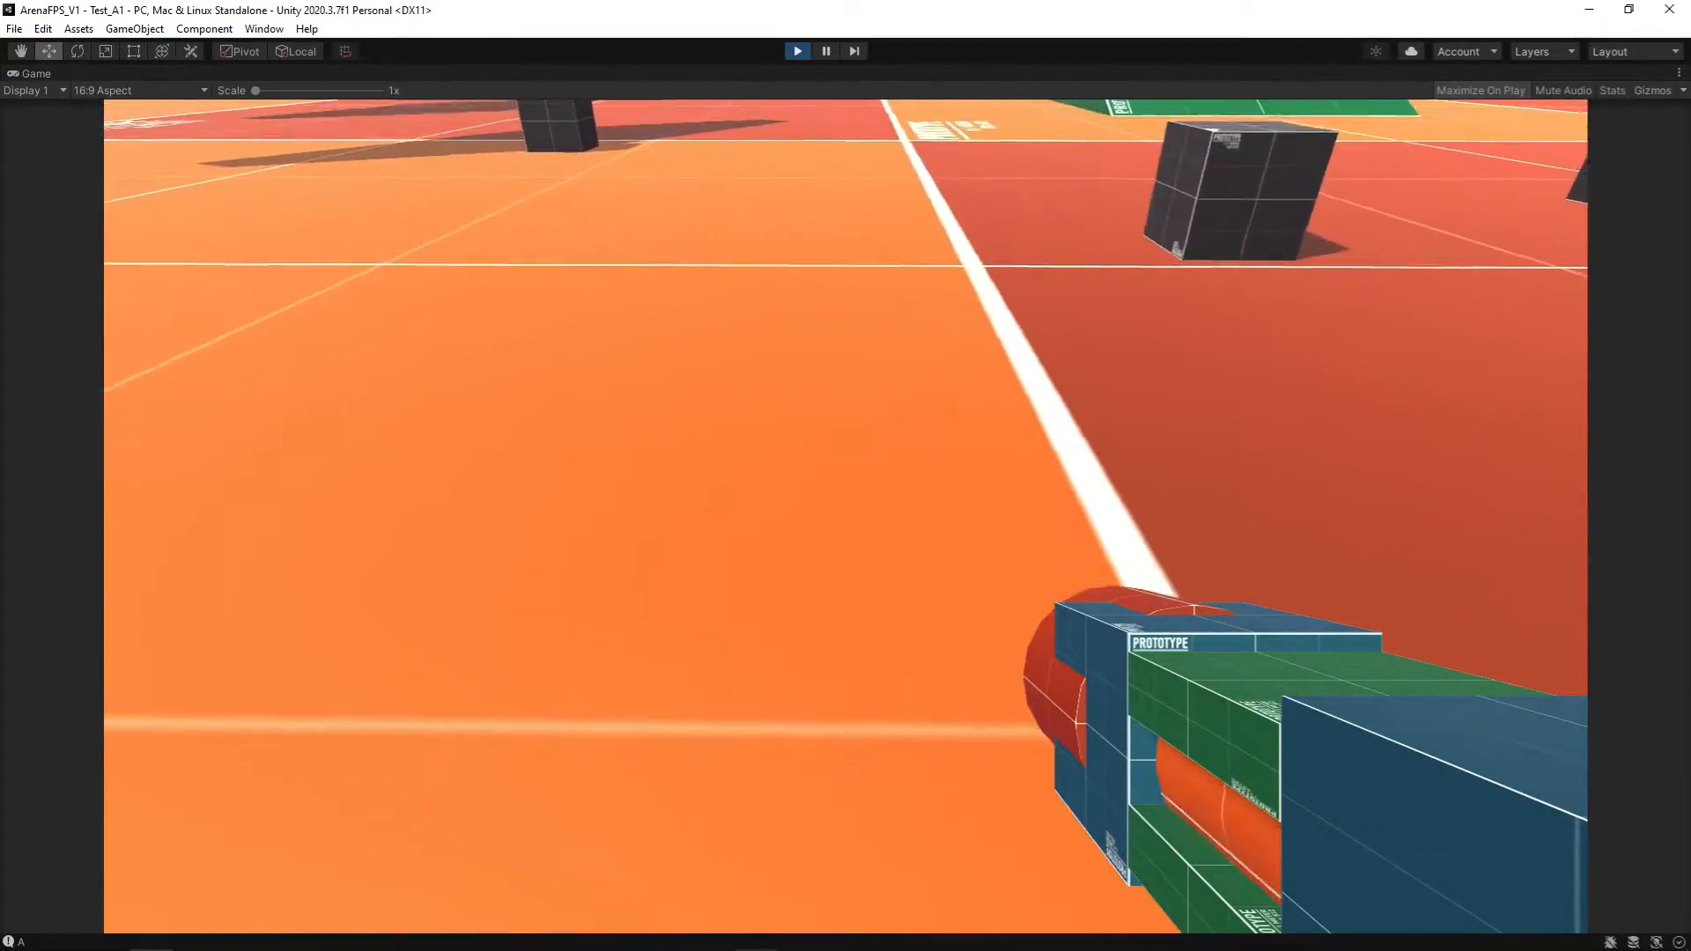
pyautogui.press('w')
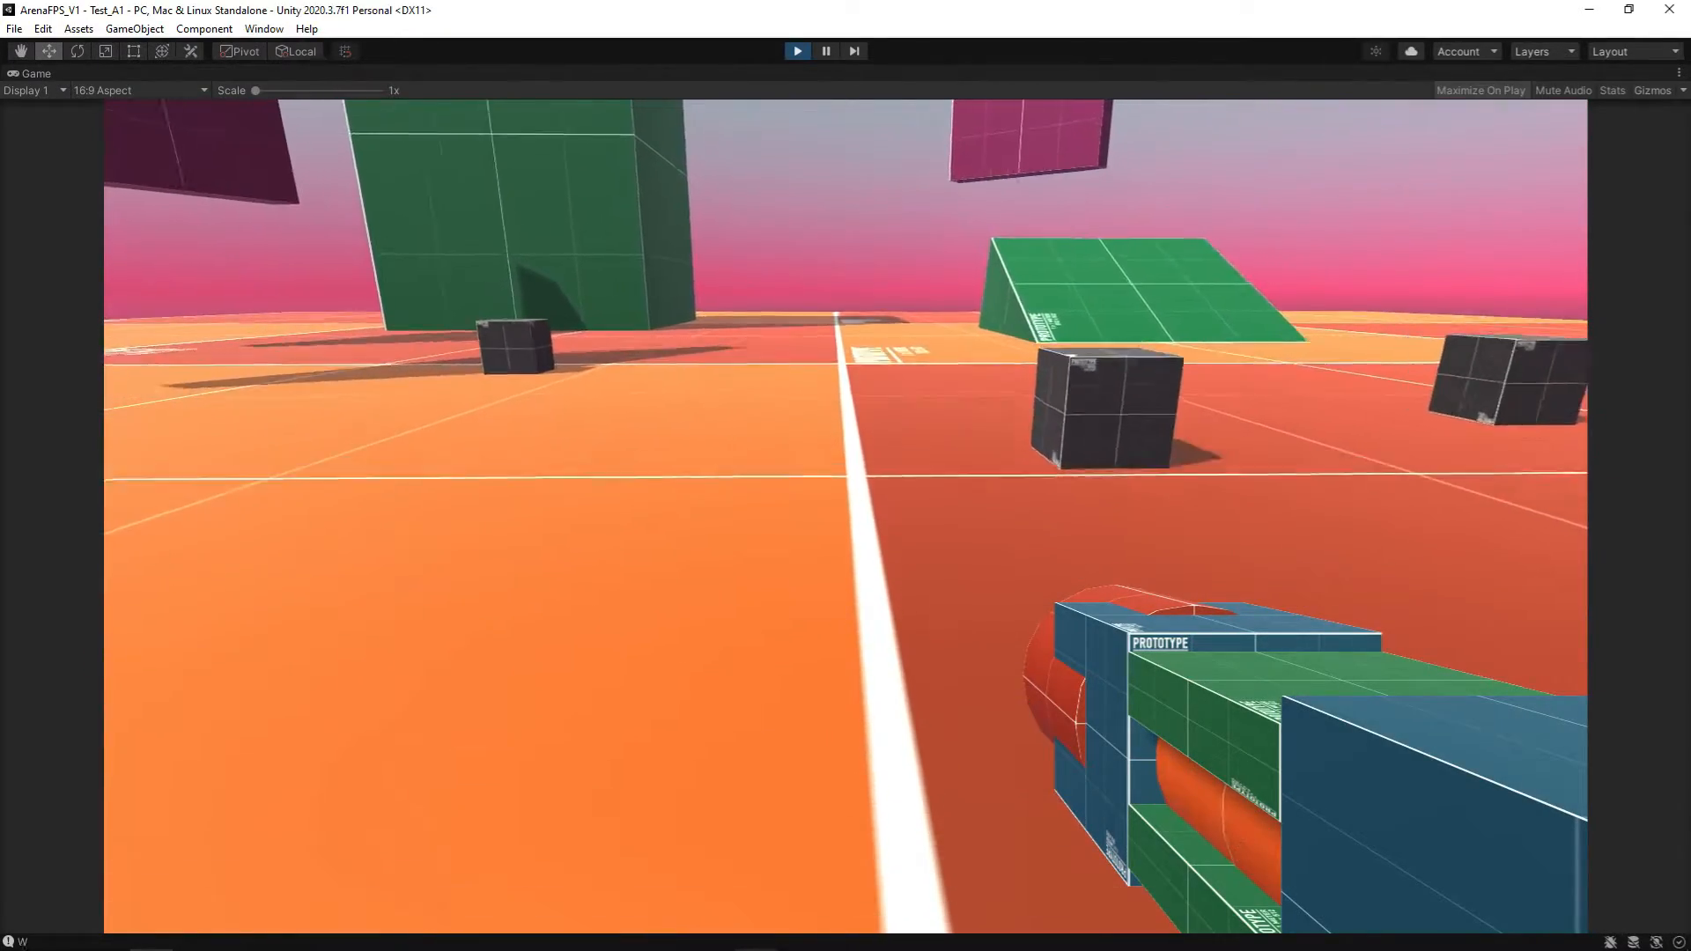
pyautogui.press('d')
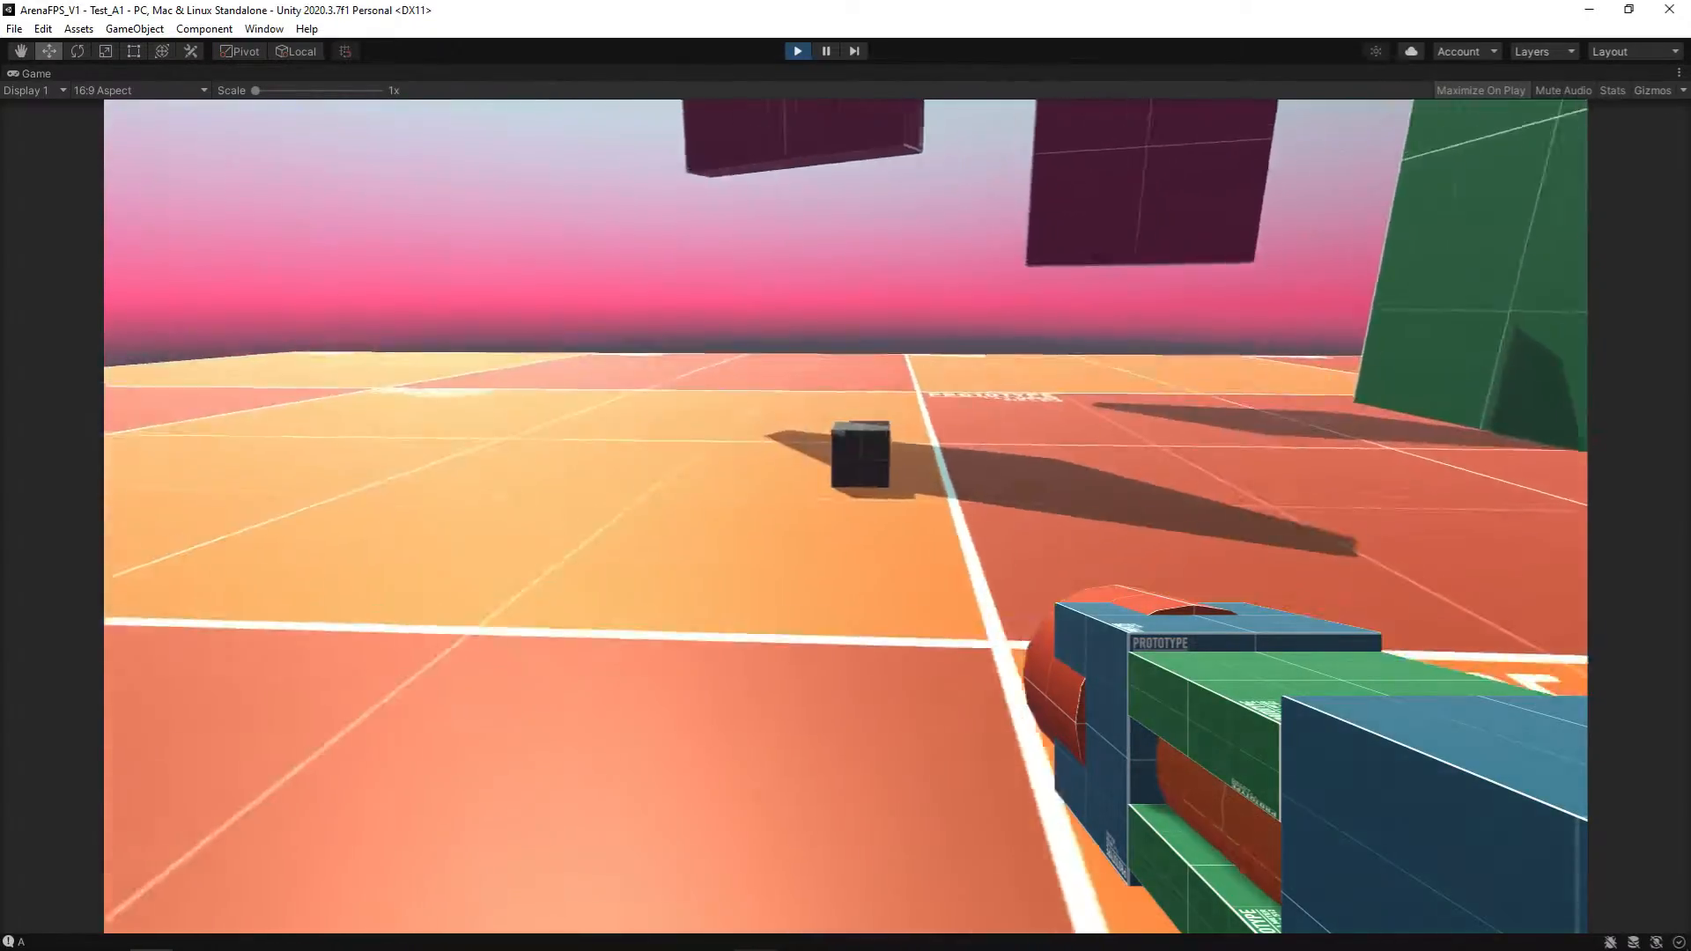
pyautogui.press('d')
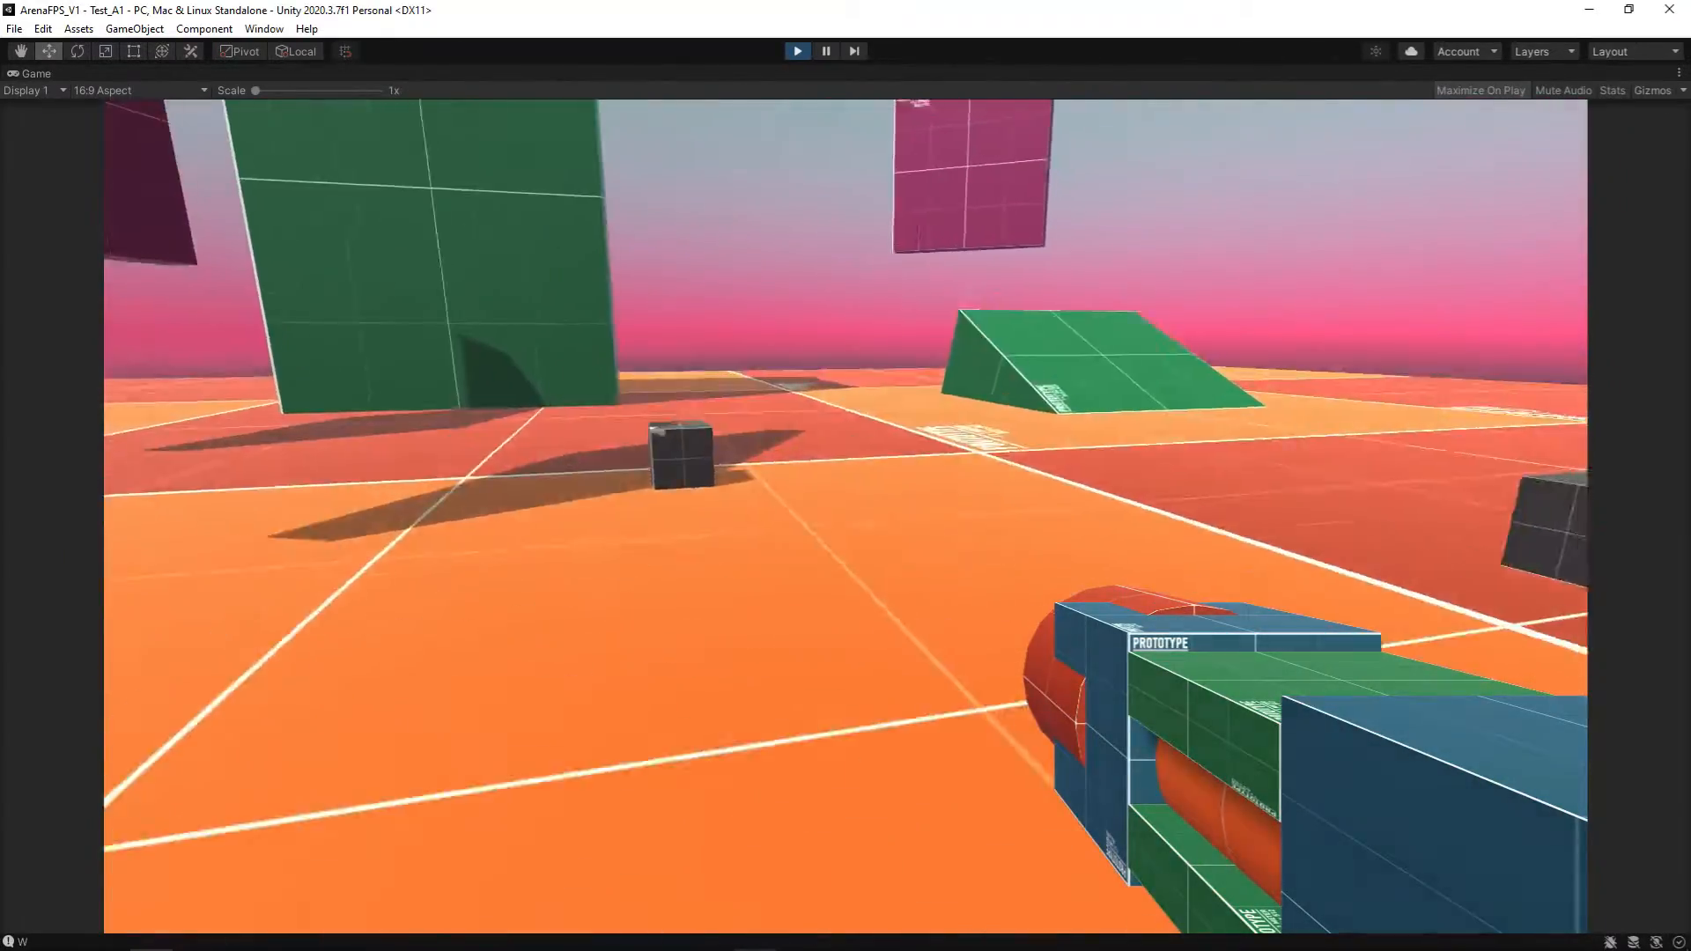
pyautogui.press('d')
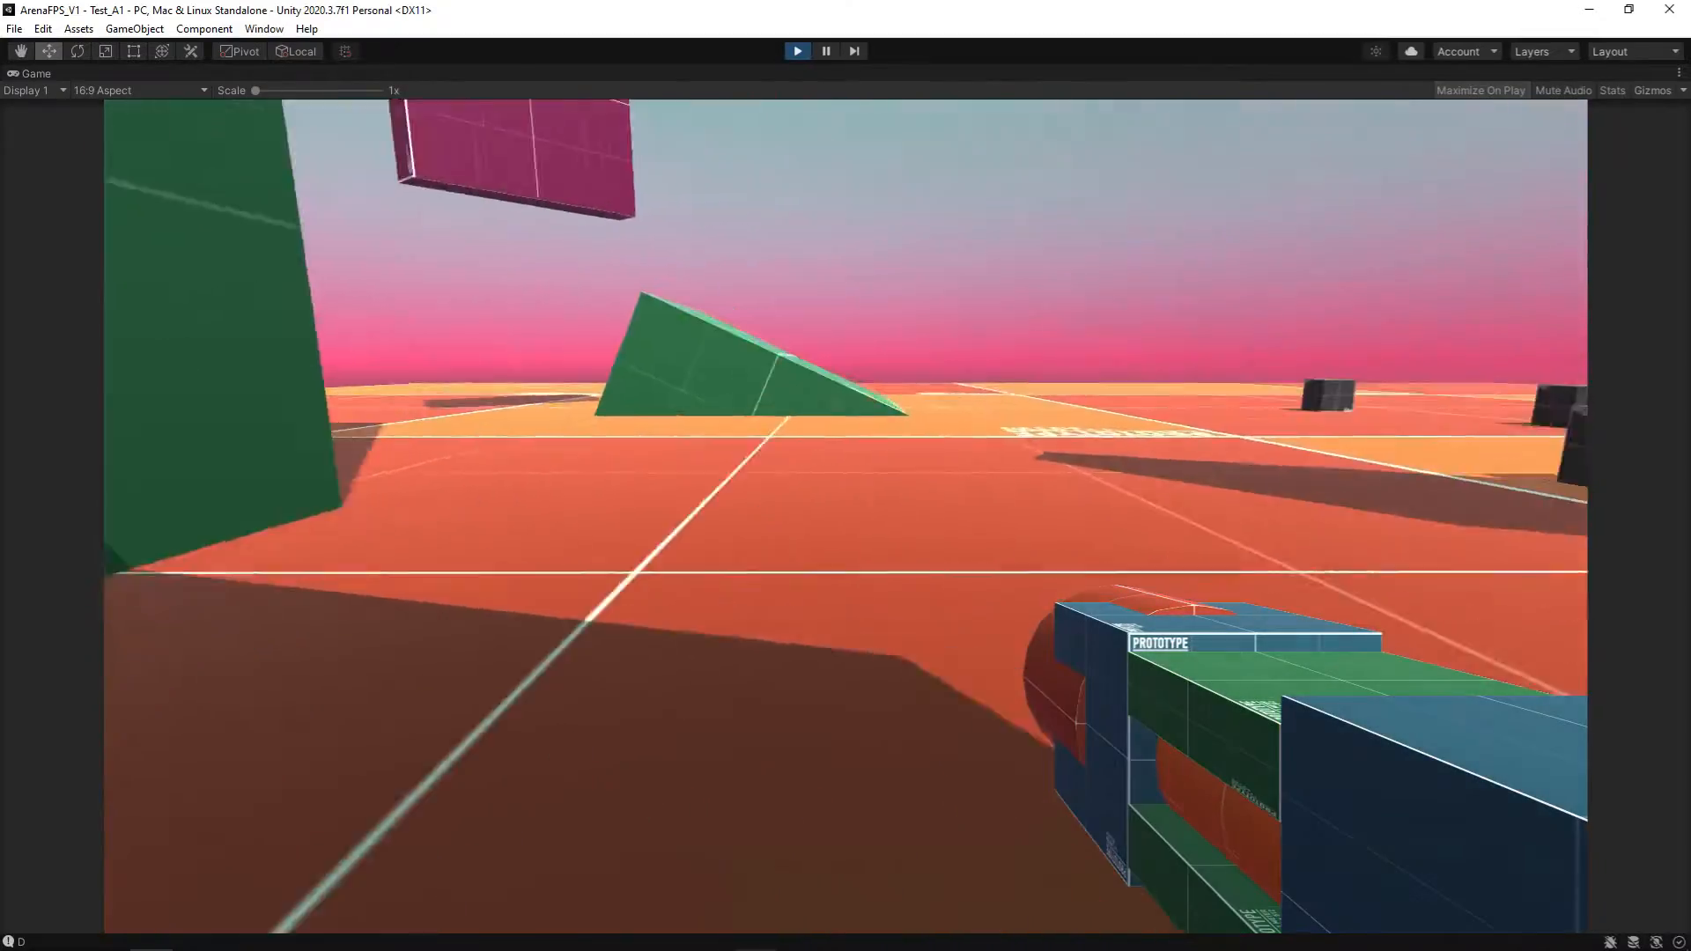
pyautogui.press('s')
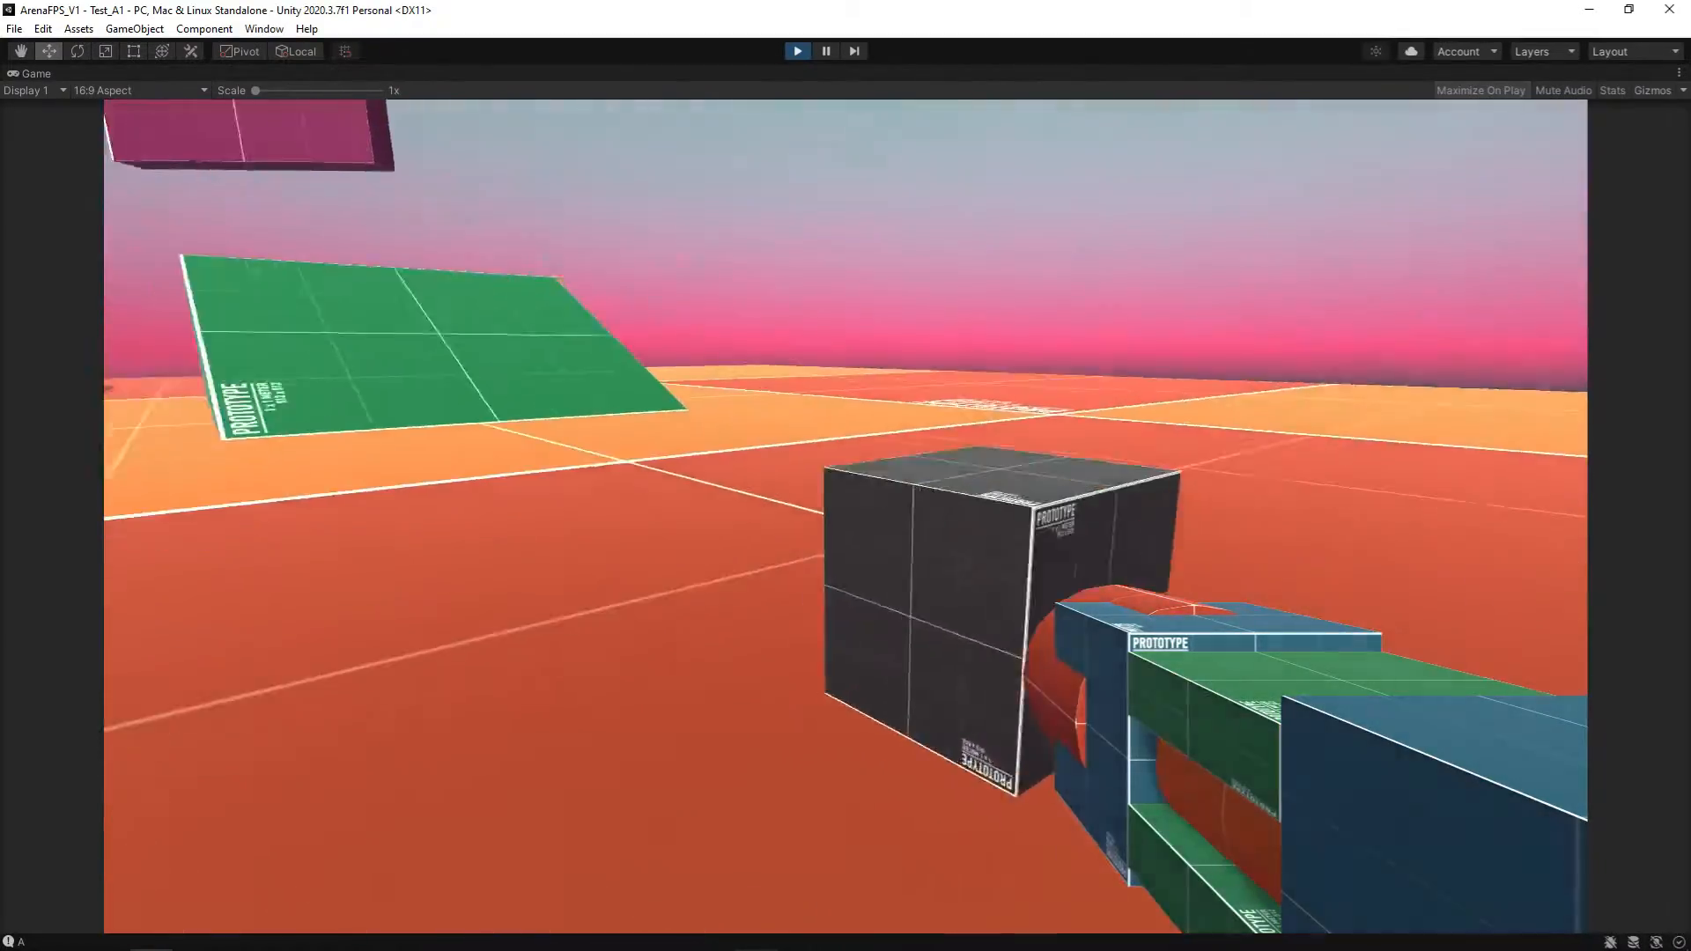
pyautogui.press('space')
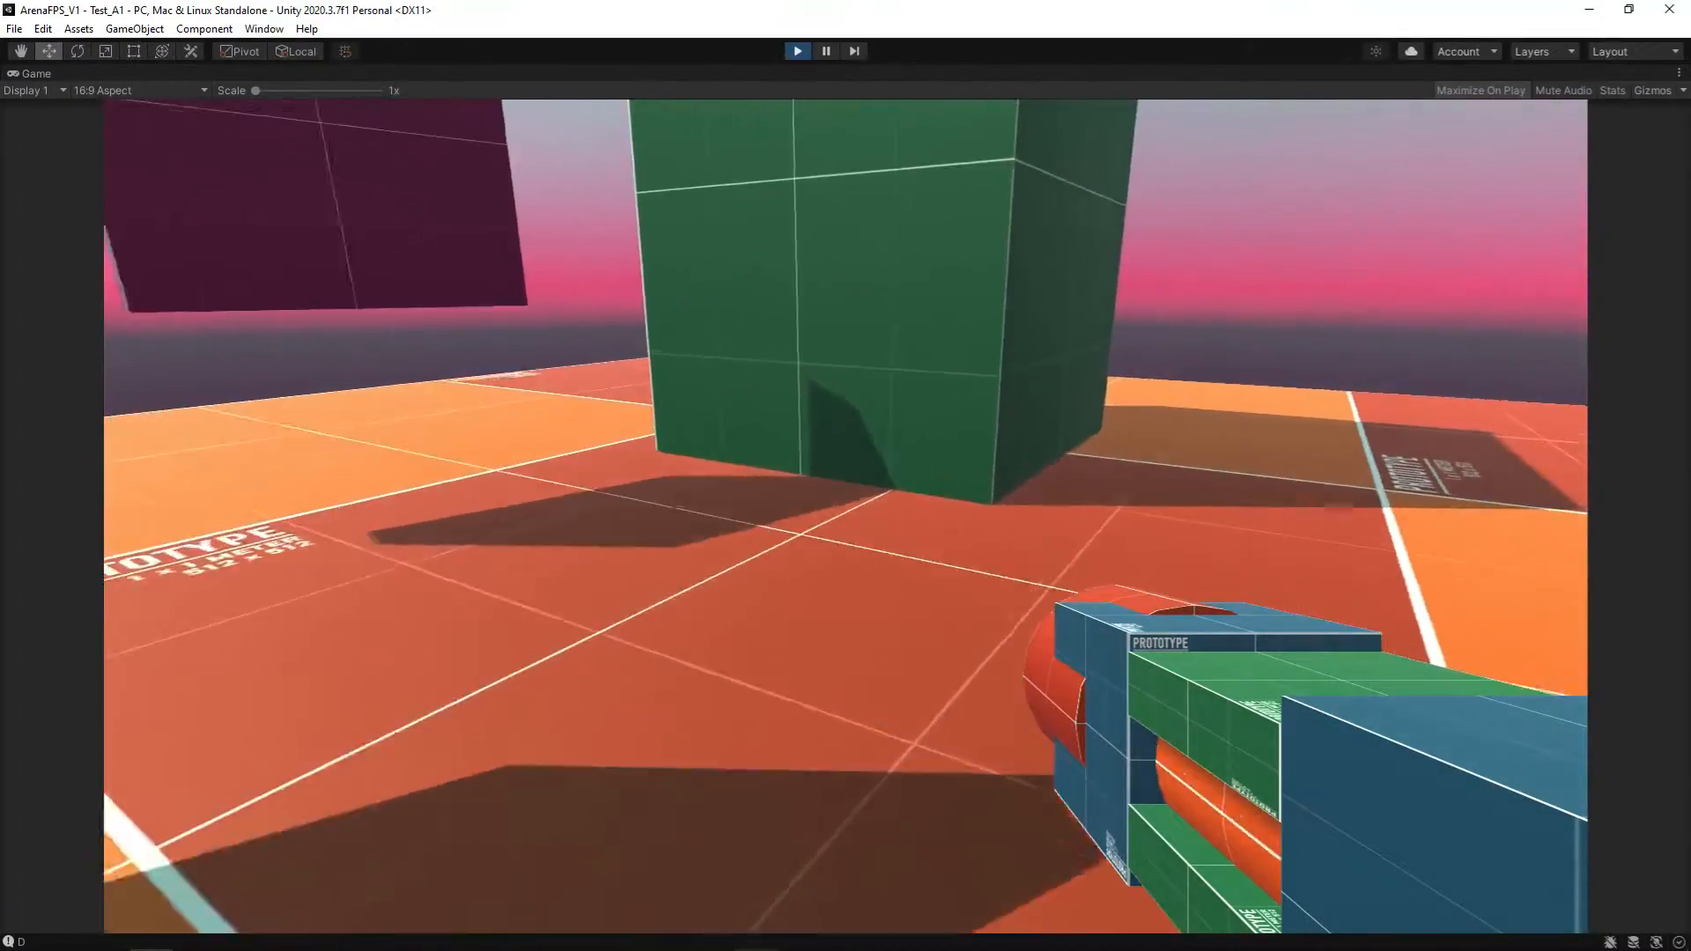
# Step: Test strafing in both directions while turning the view across the arena floor near the small black cubes
pyautogui.press('a')
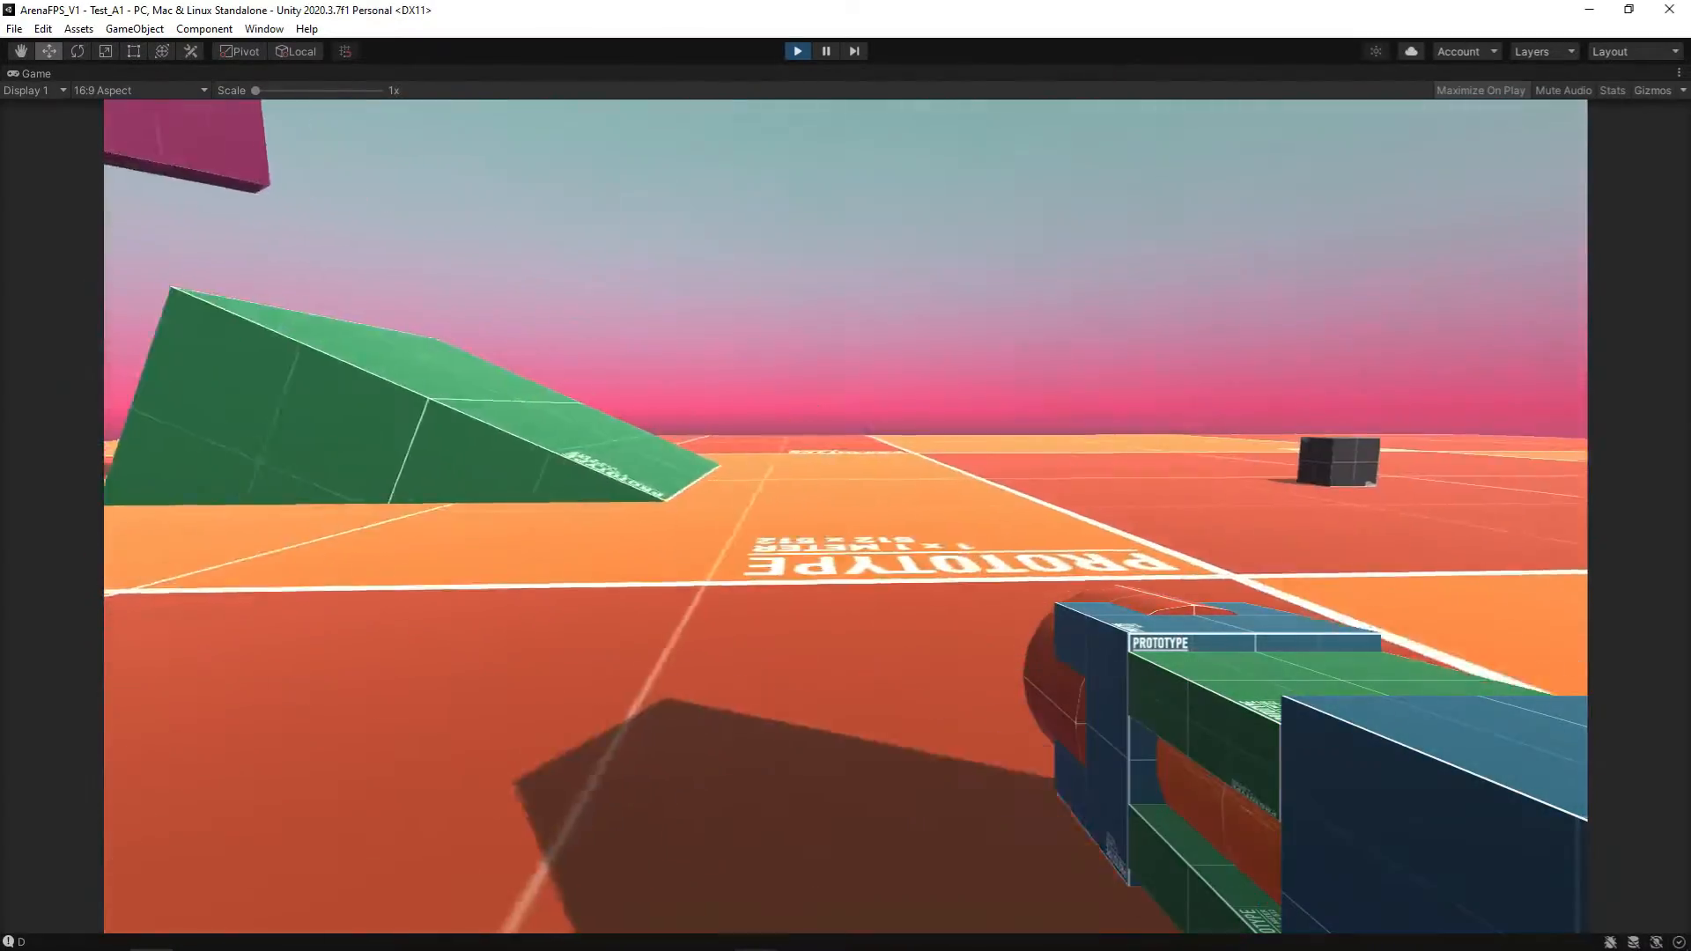
pyautogui.press('d')
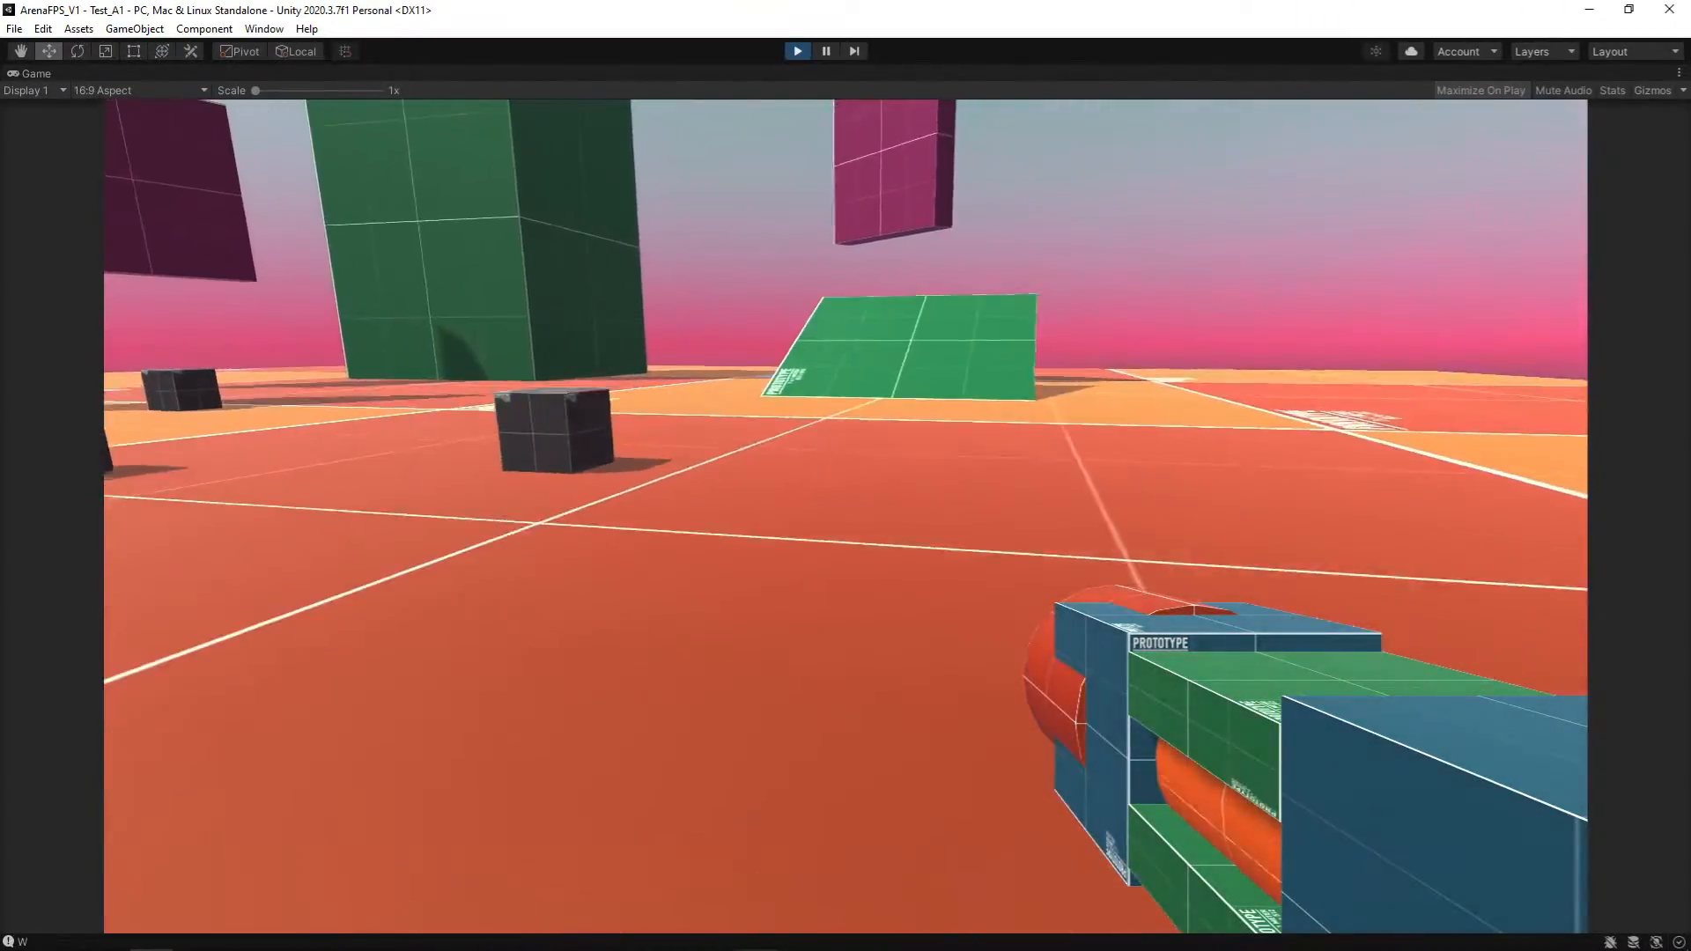
pyautogui.press('a')
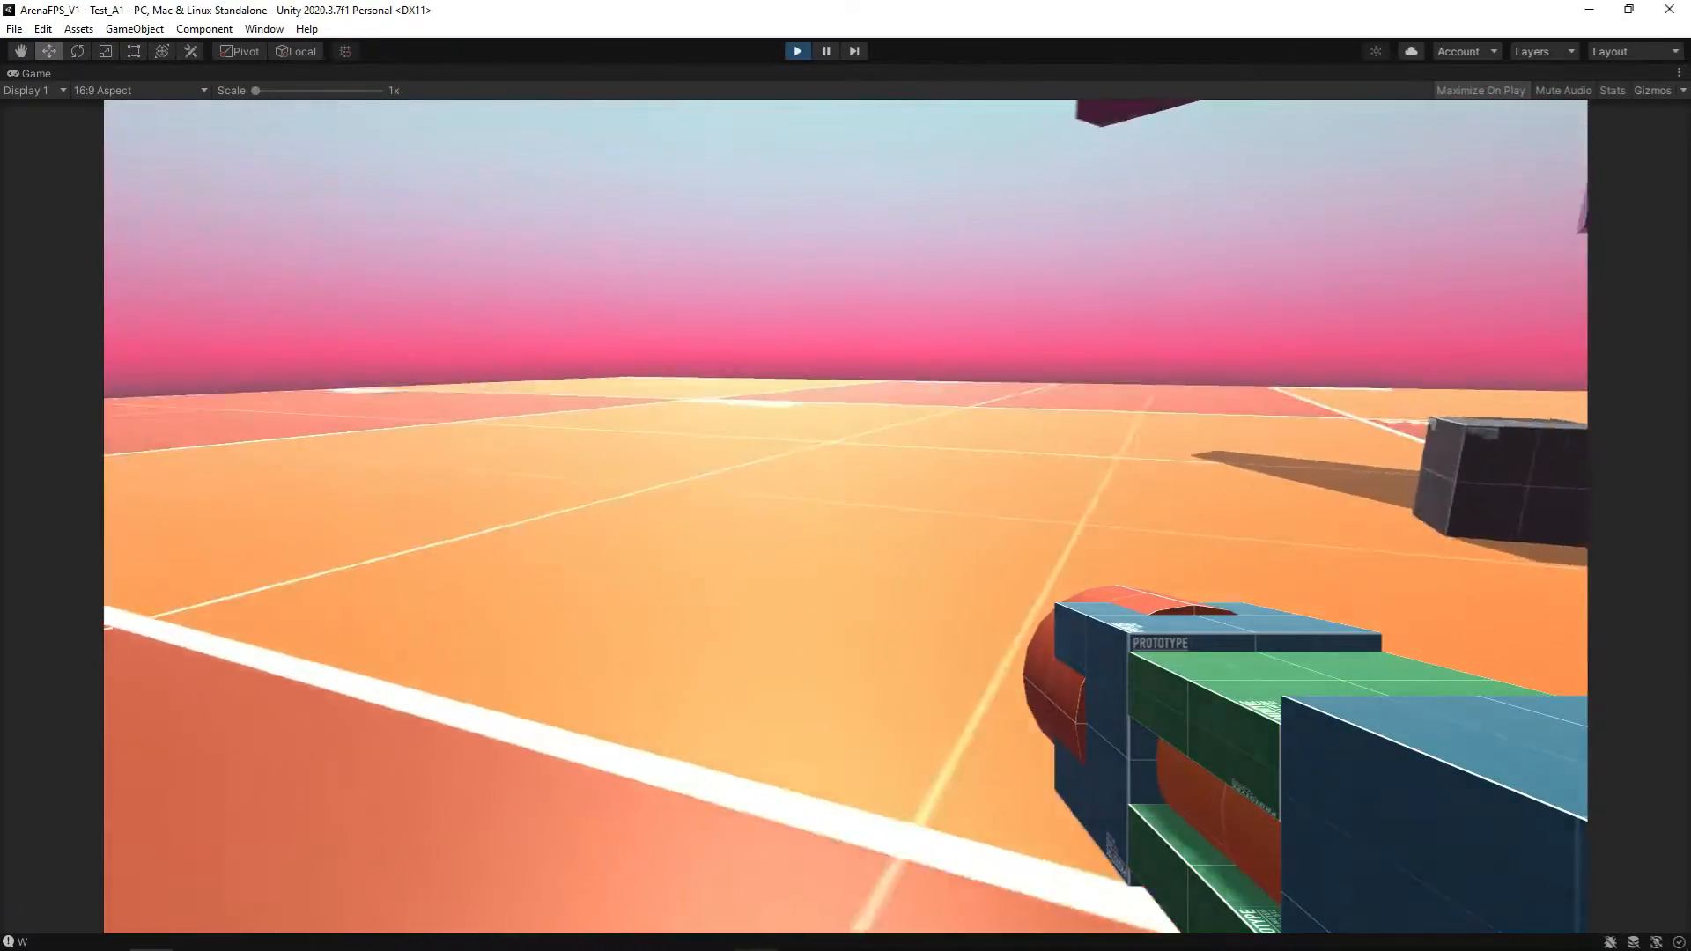
pyautogui.press('d')
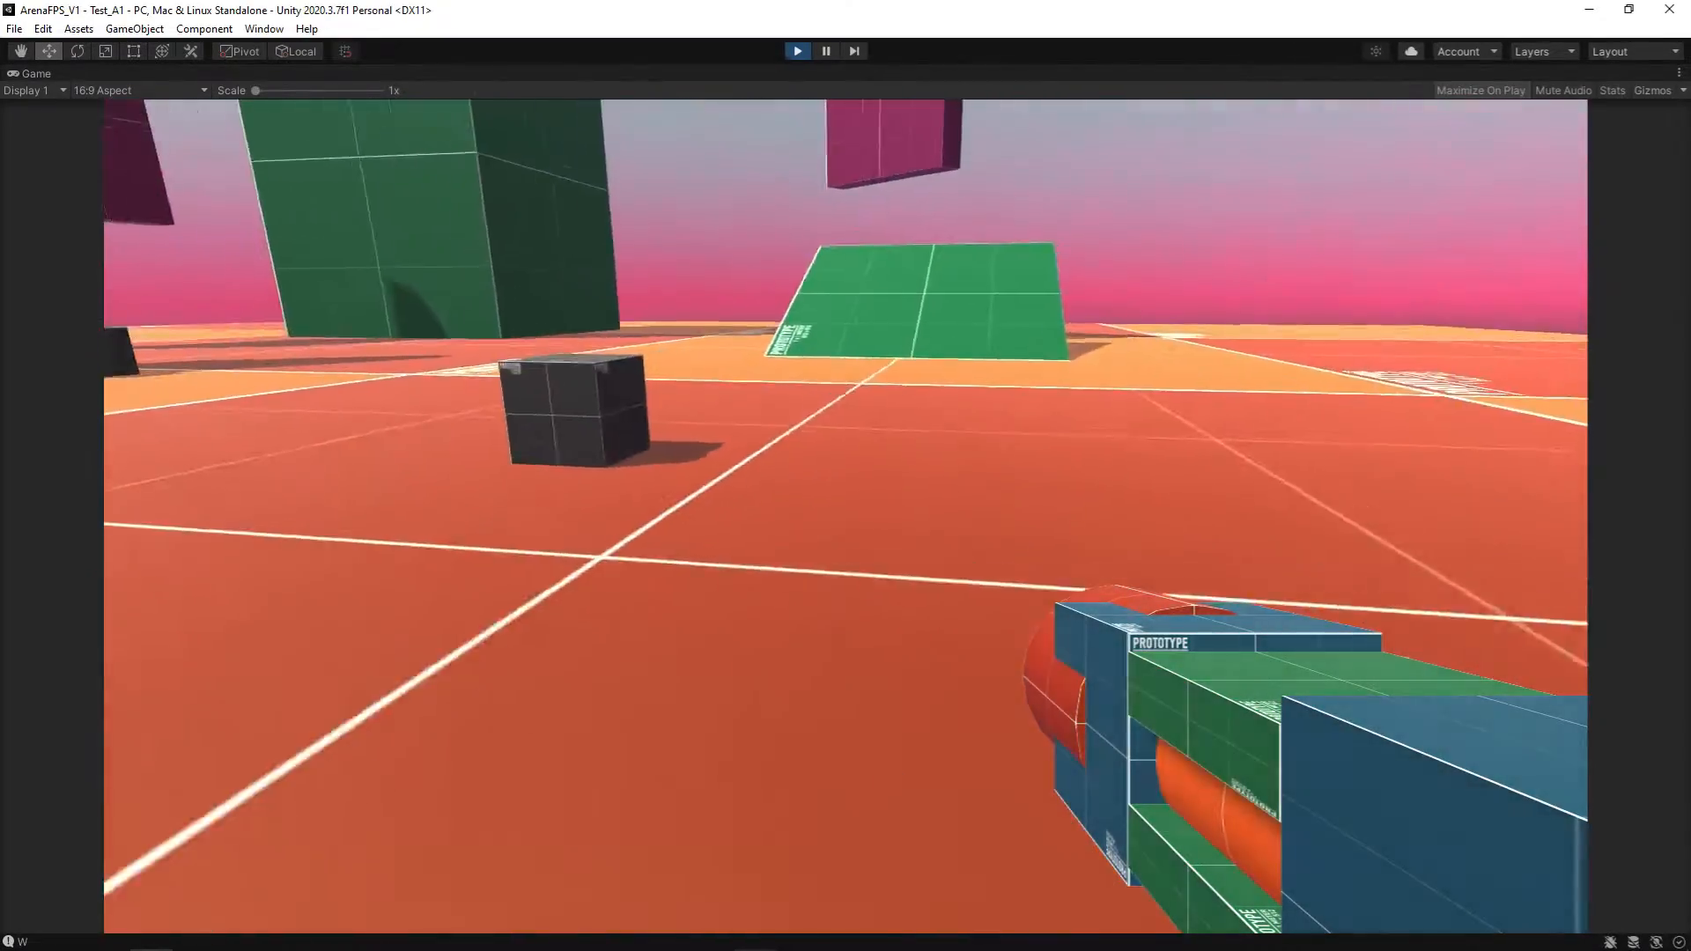
pyautogui.press('w')
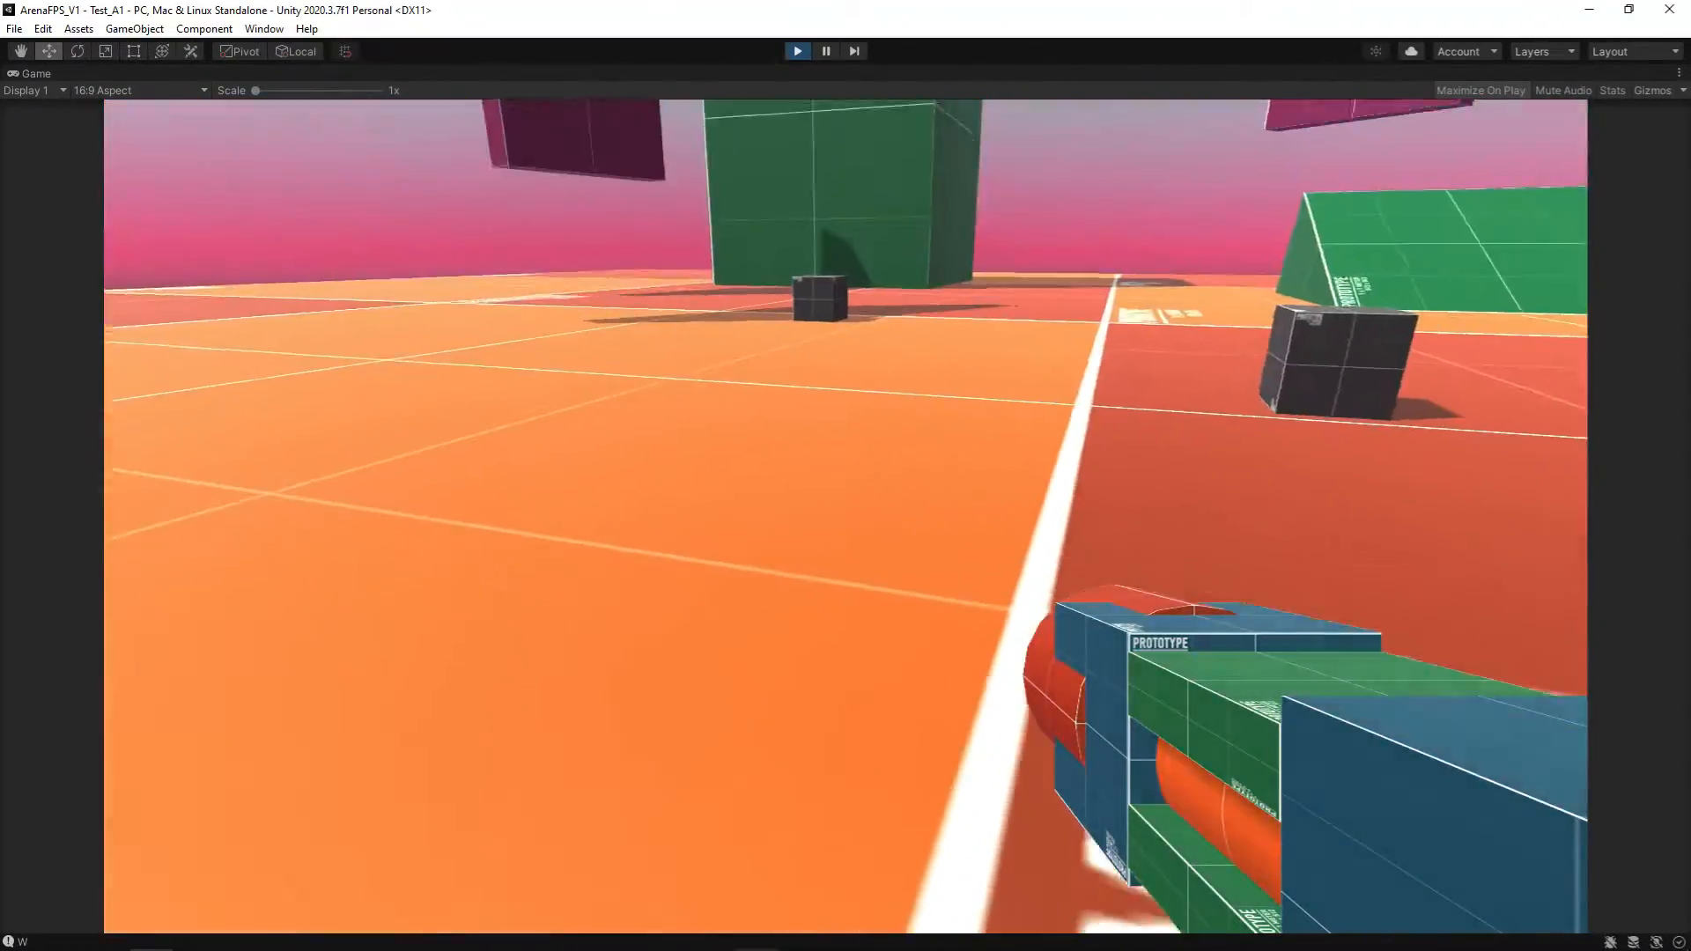
# Step: Move the player past the green ramp and around the tall green block to test running and turning between obstacles
pyautogui.press('d')
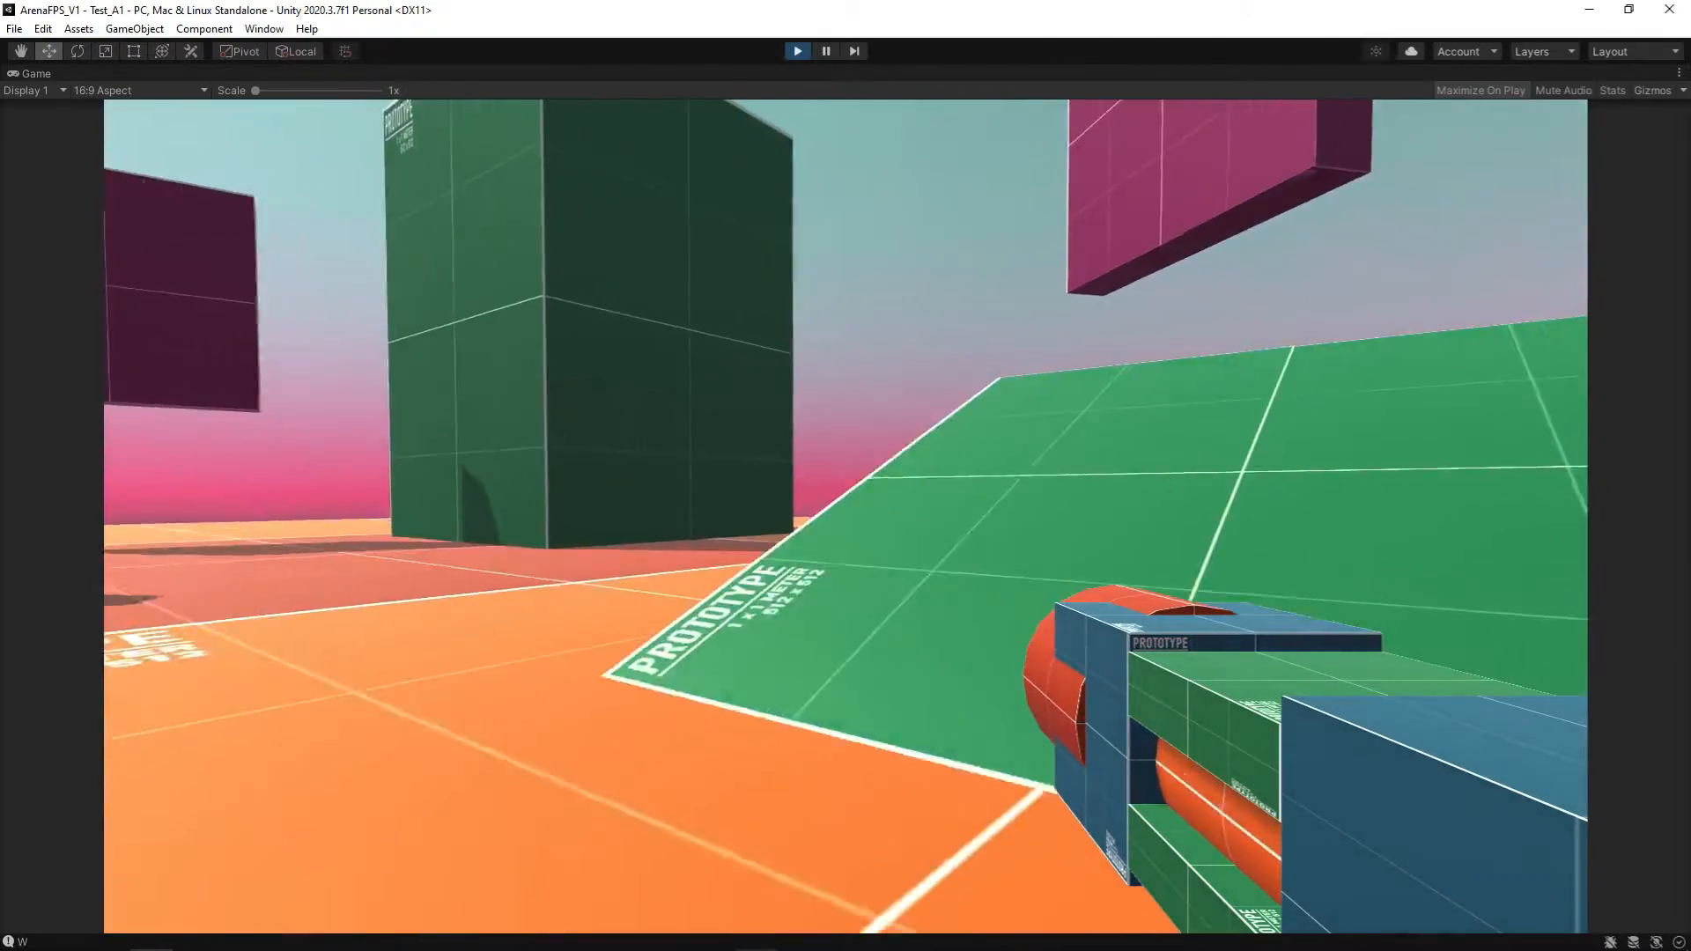
pyautogui.press('d')
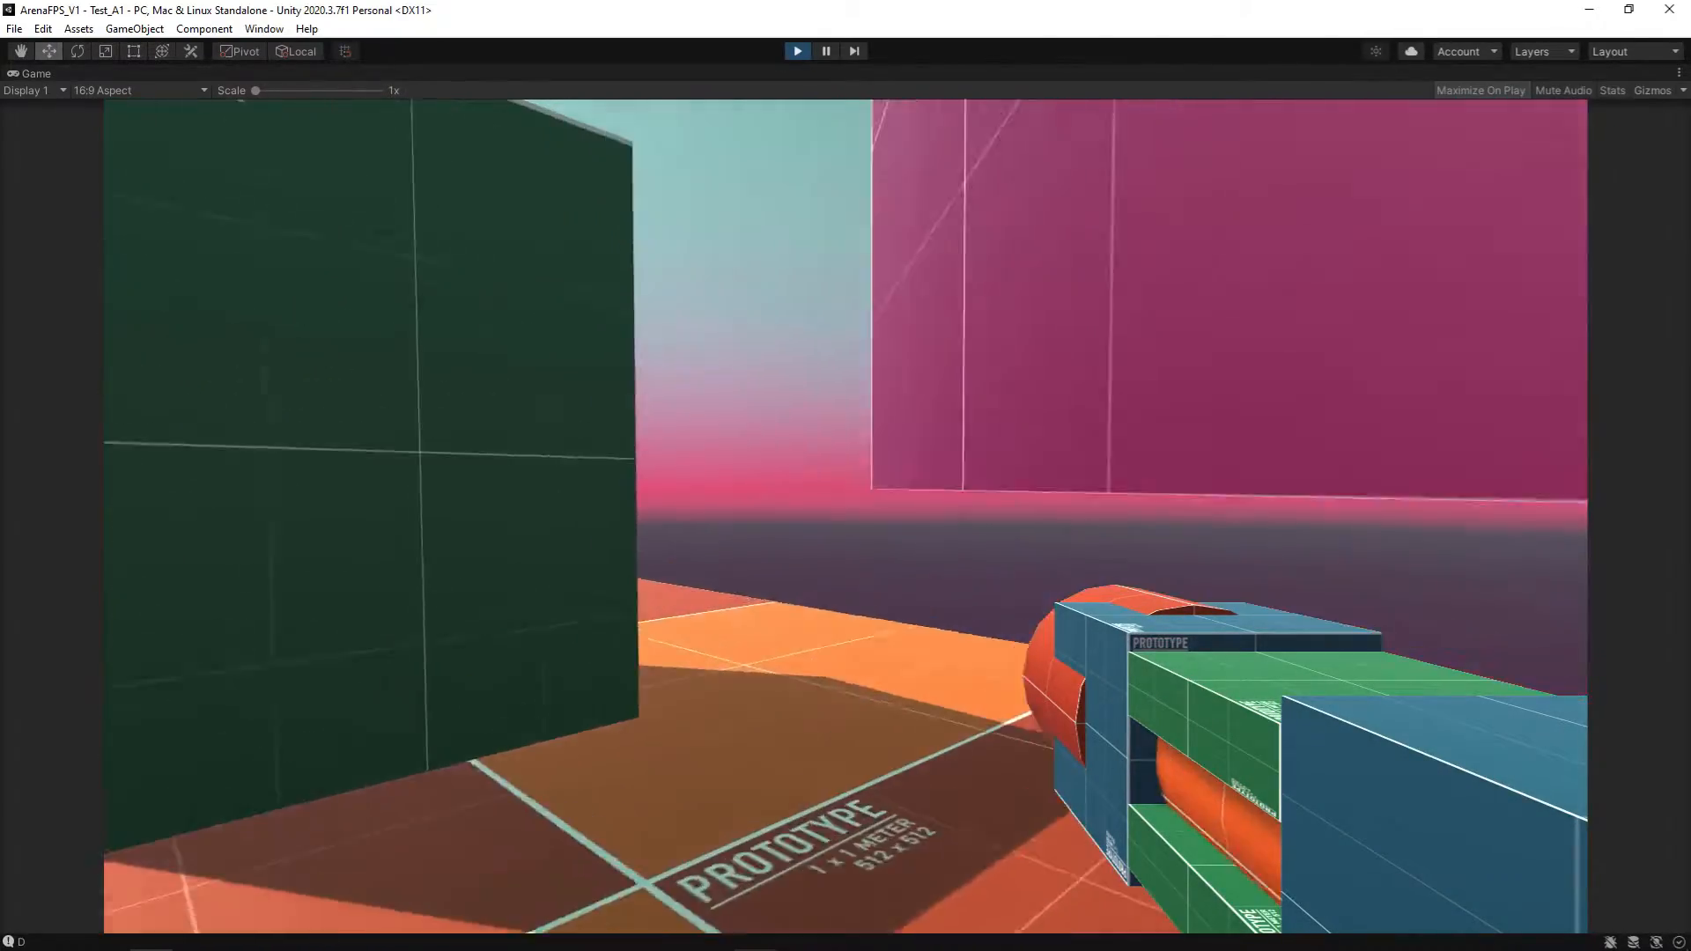
pyautogui.press('d')
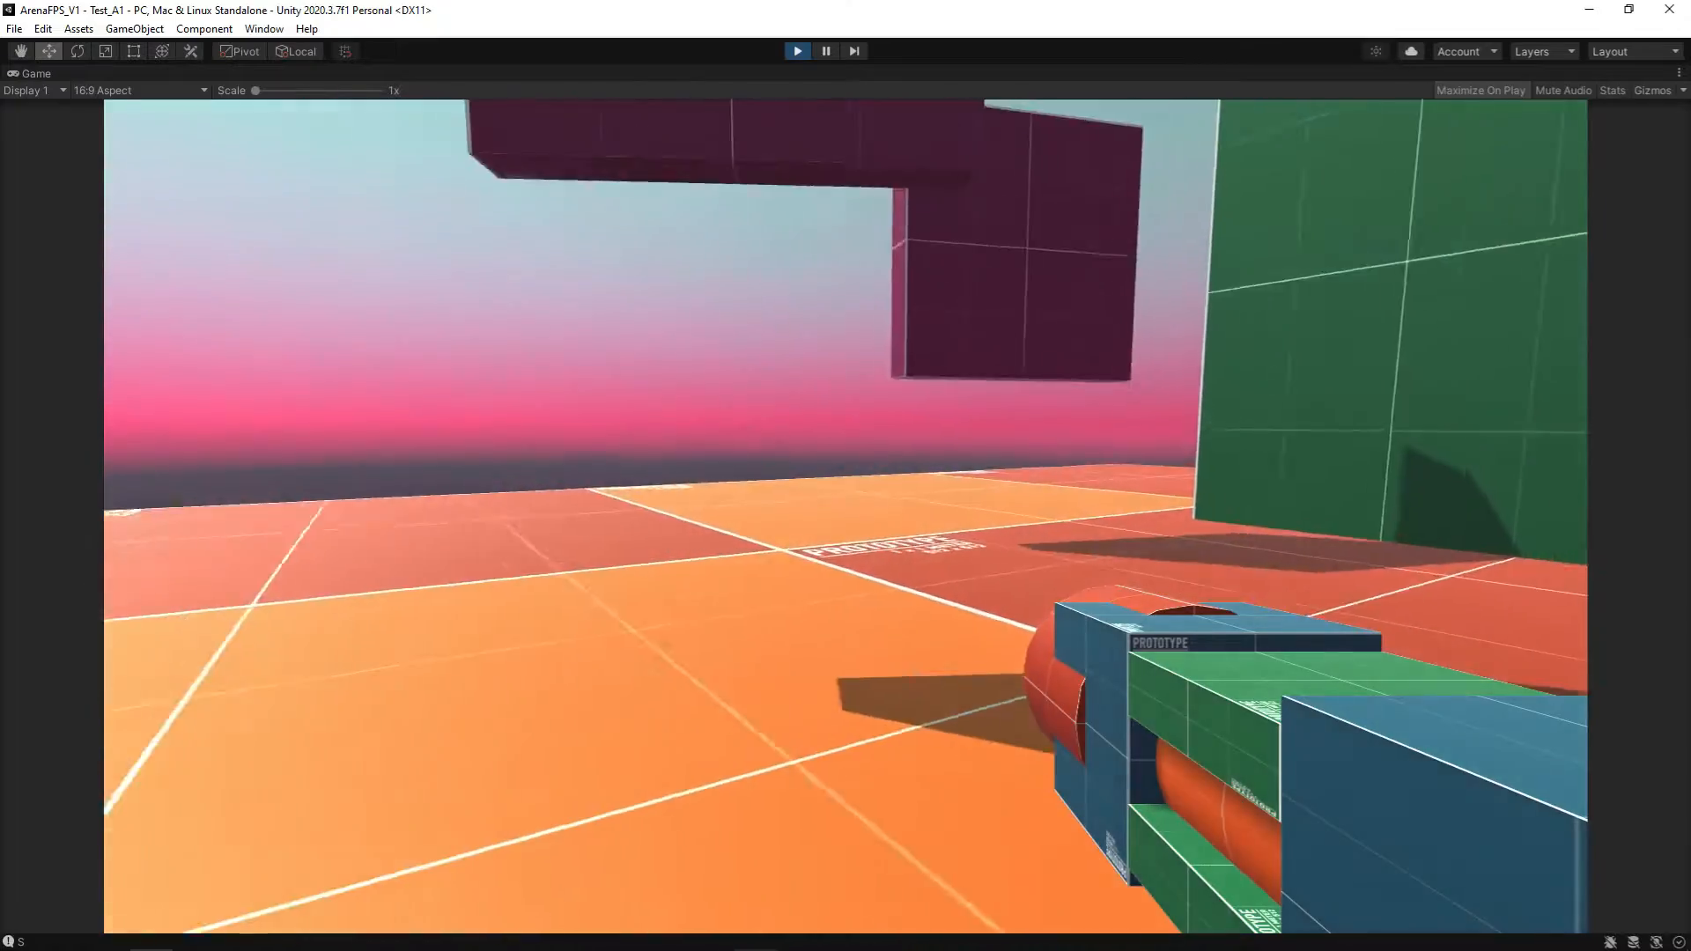
pyautogui.press('w')
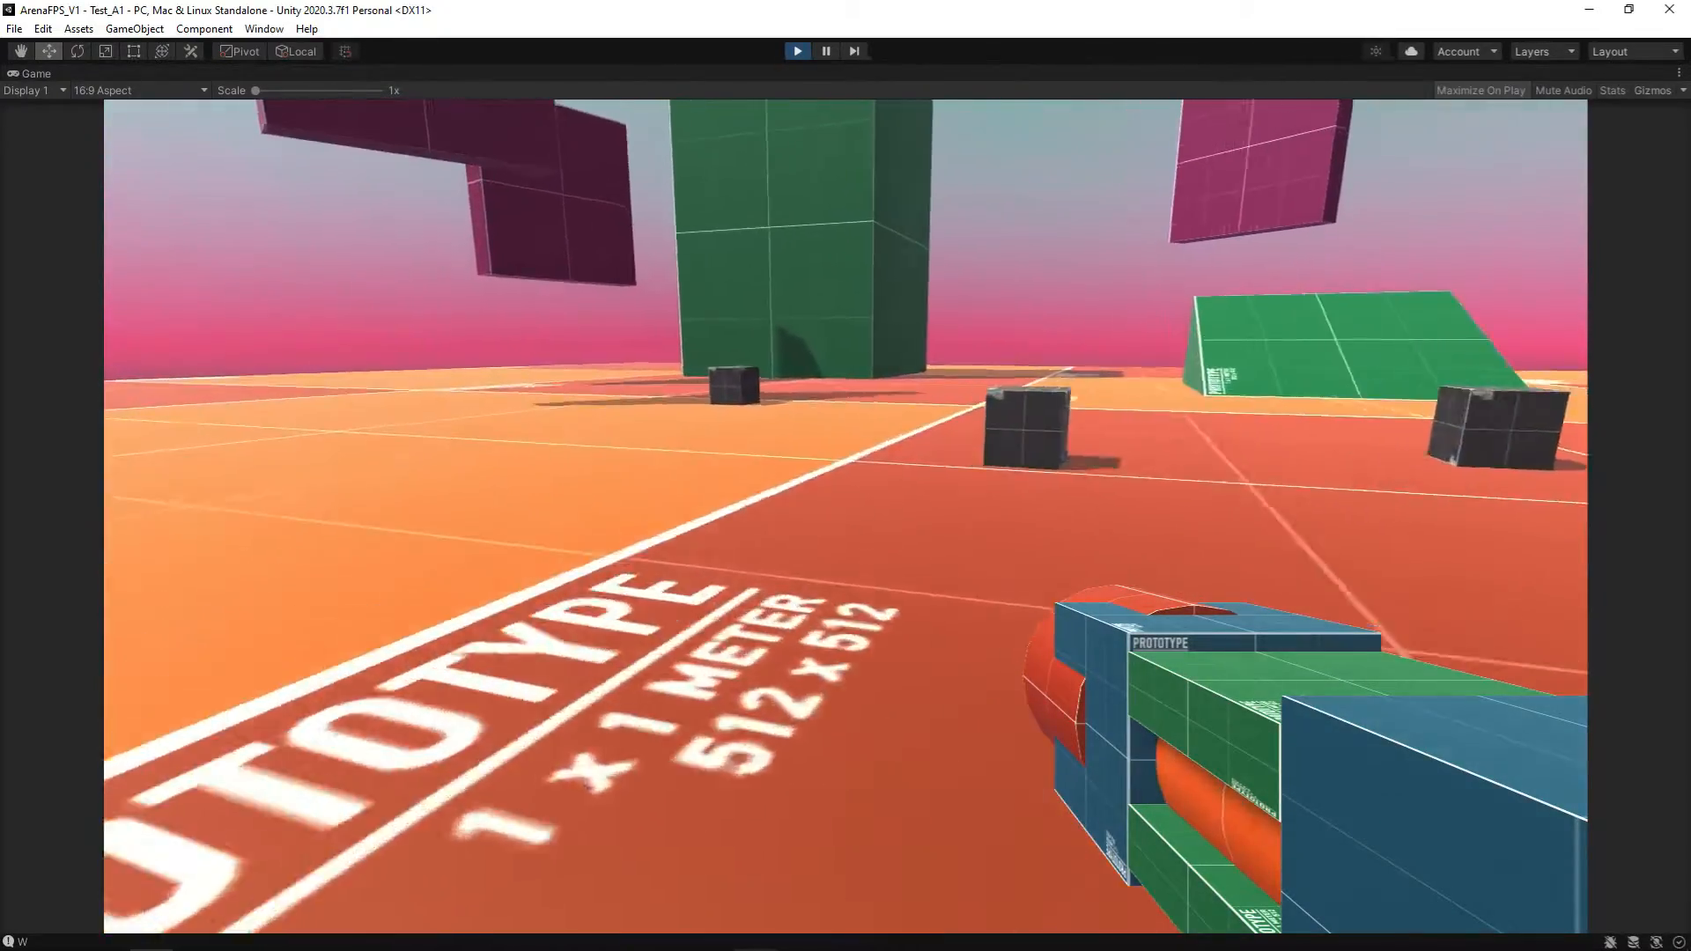
pyautogui.press('w')
pyautogui.press('w')
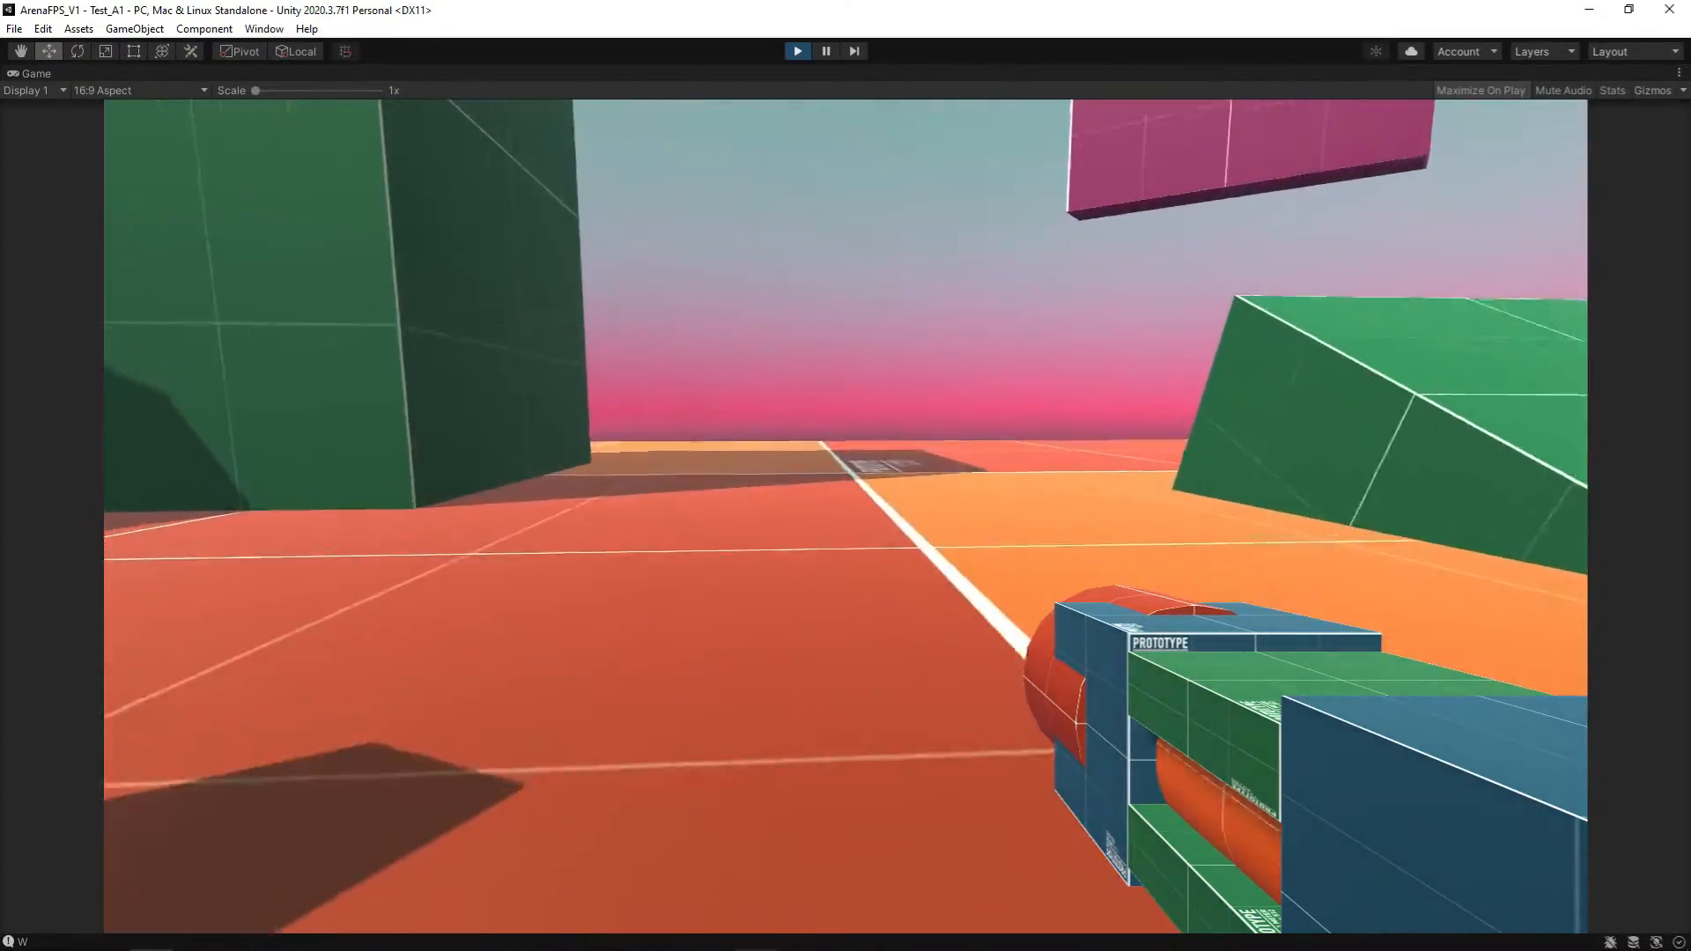
pyautogui.press('w')
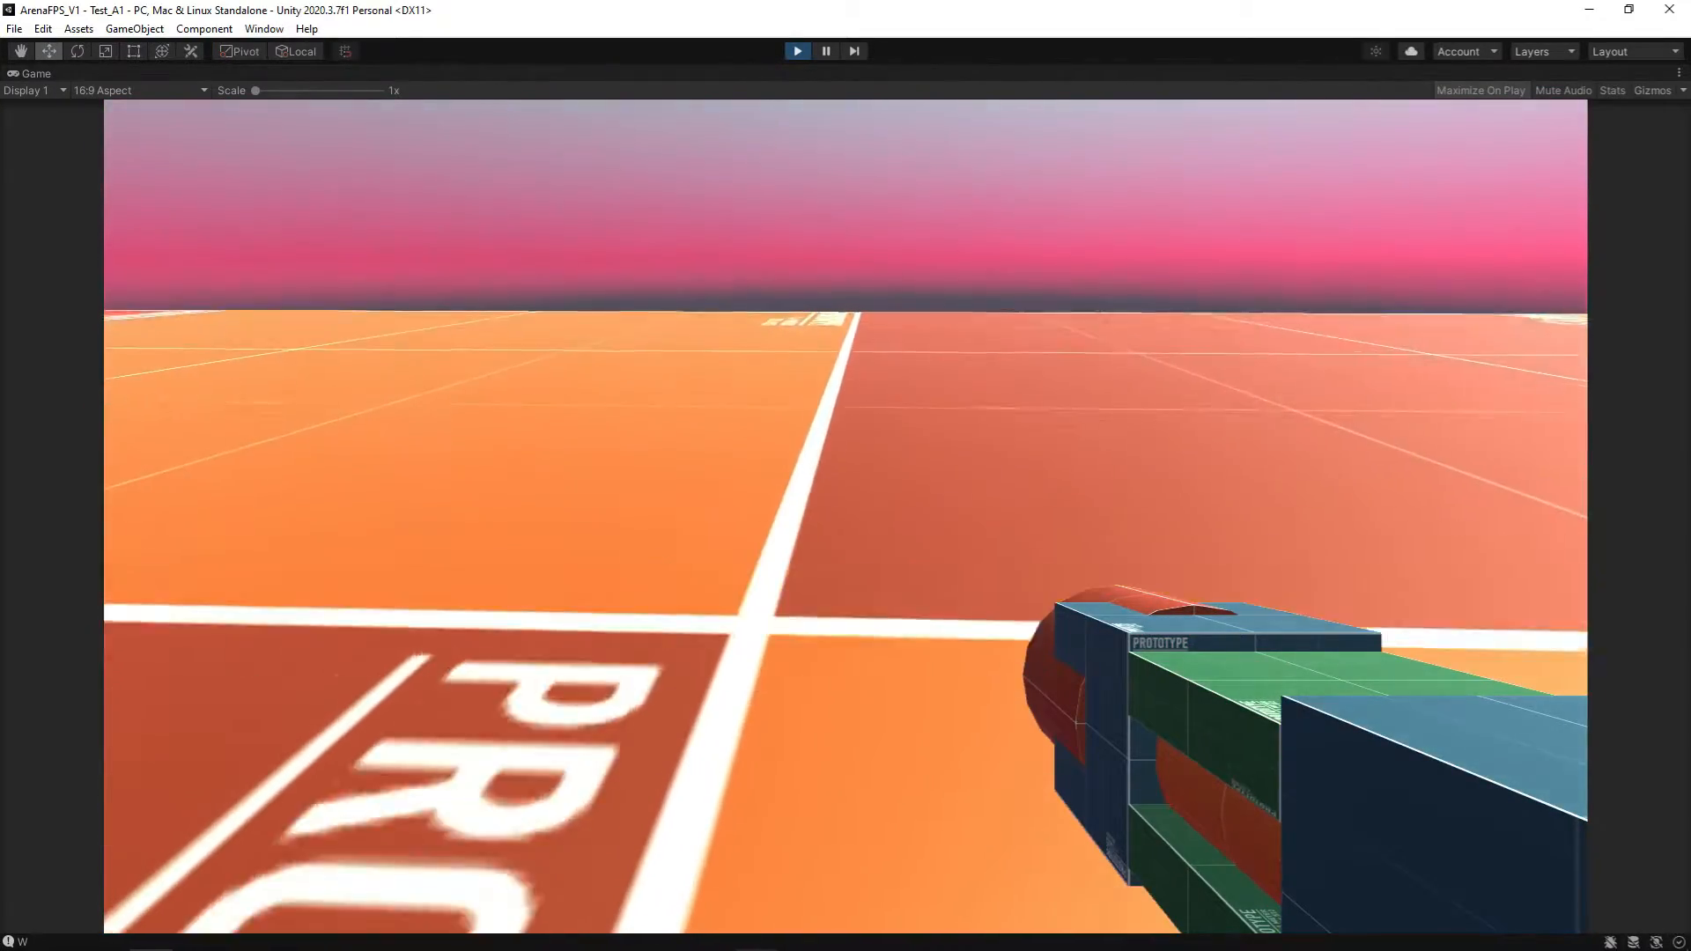
# Step: Run the player up the green ramp and jump from it toward the tall green block
pyautogui.press('w')
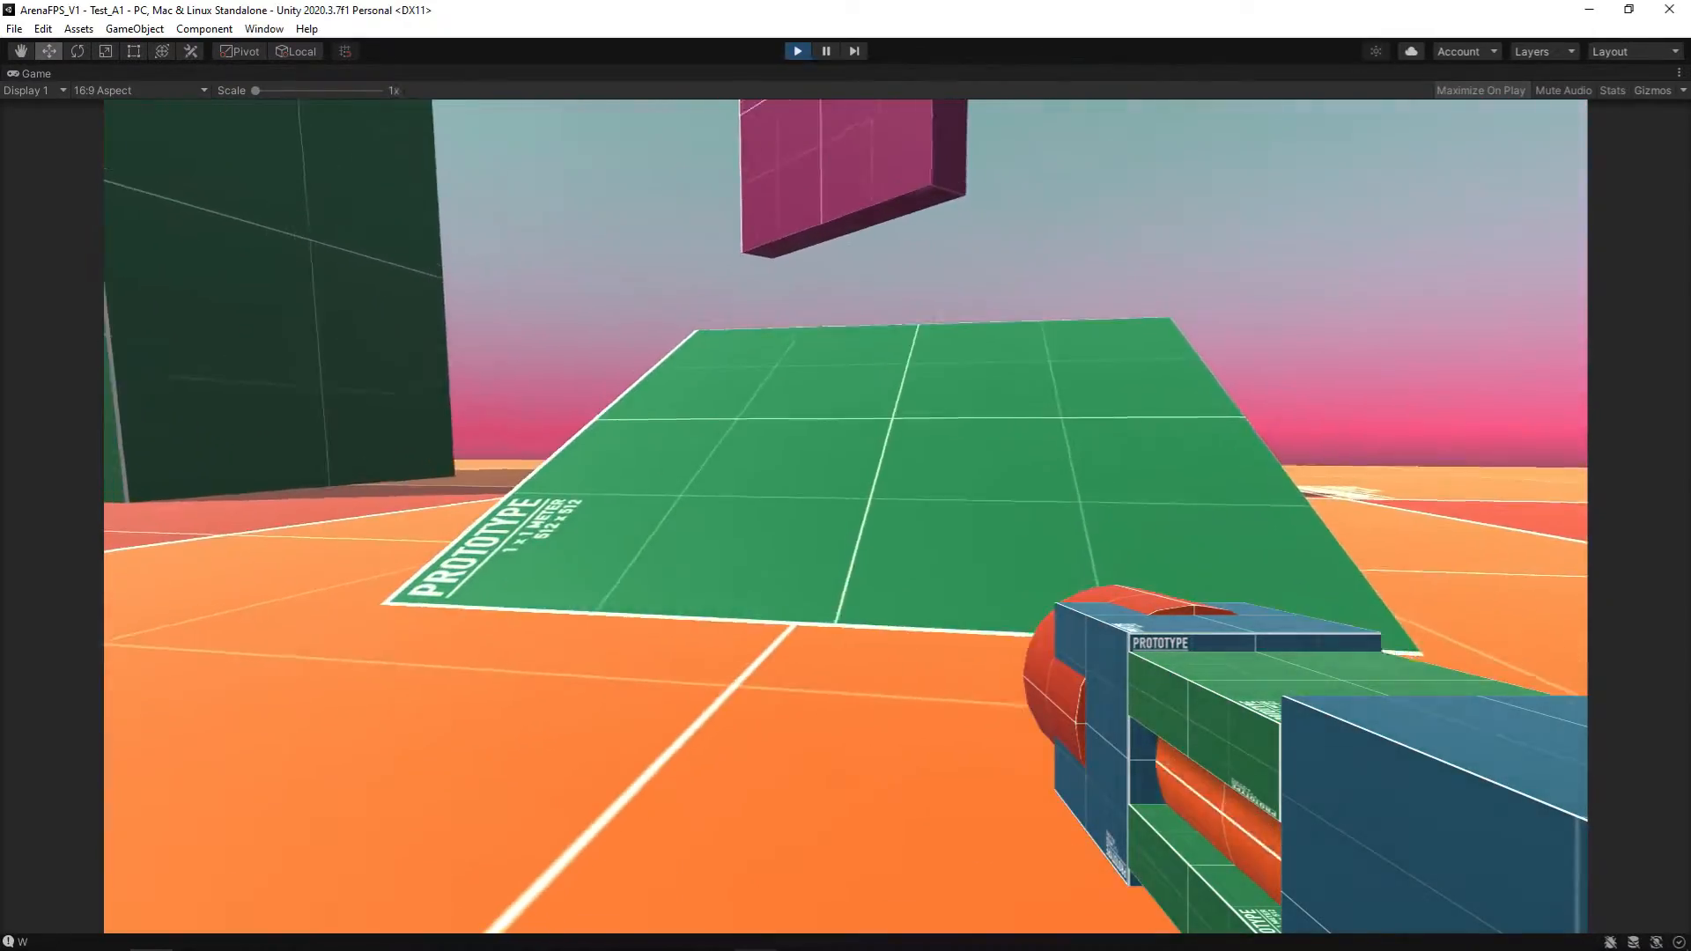
pyautogui.press('w')
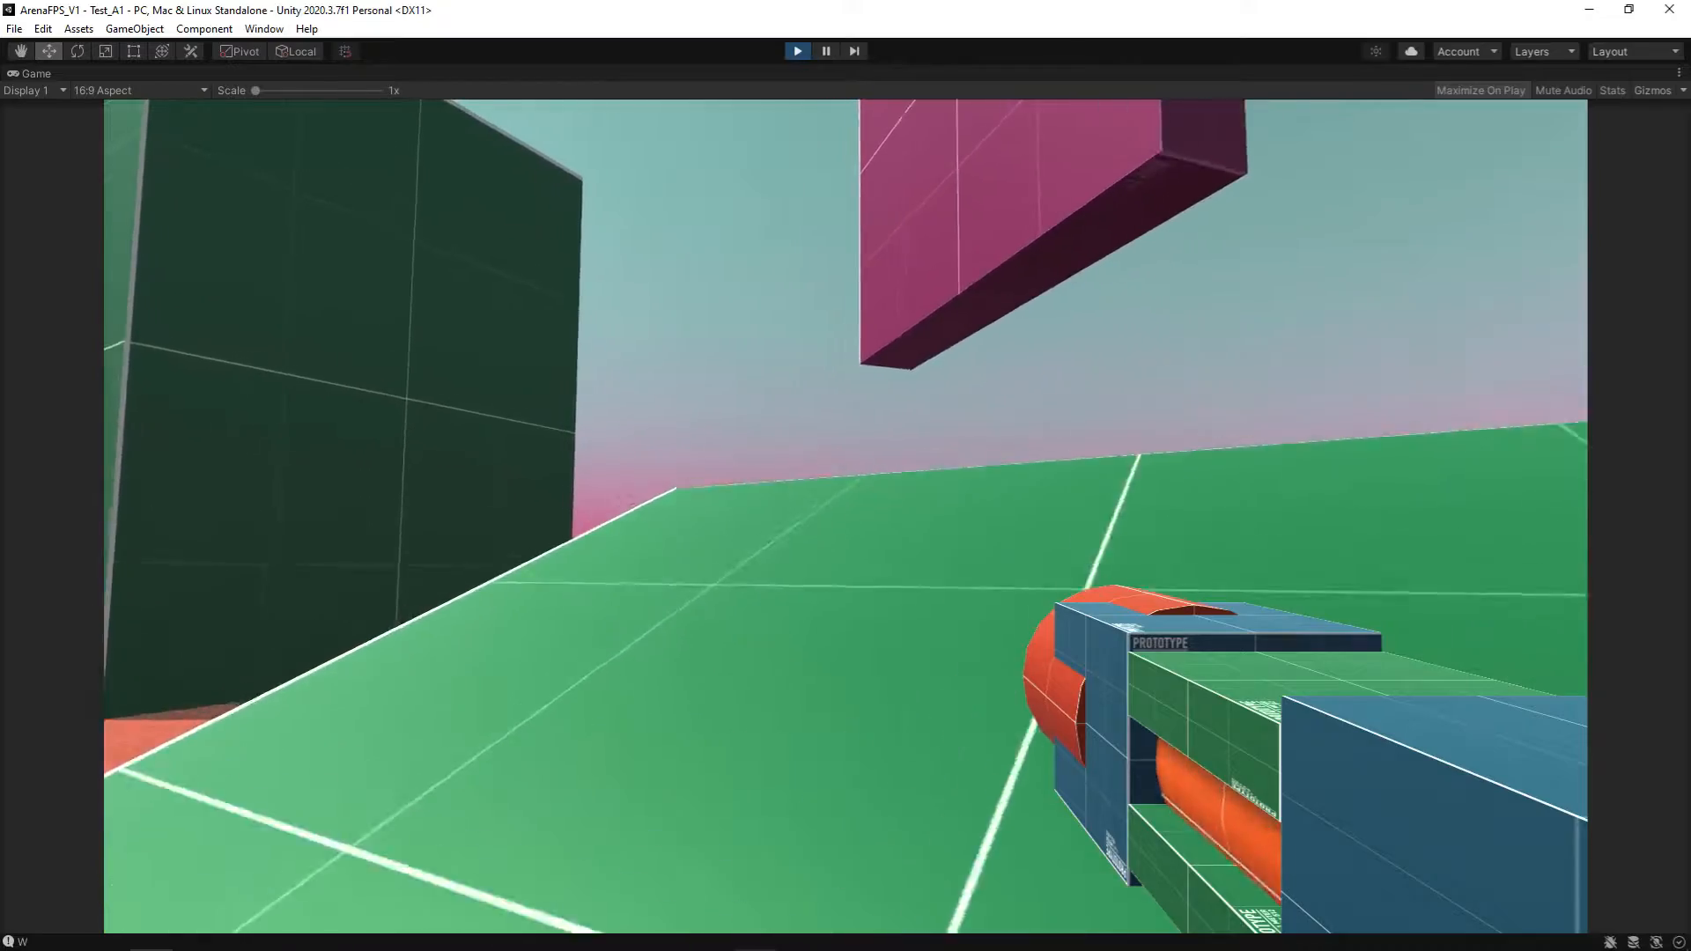
pyautogui.press('d')
pyautogui.press('w')
pyautogui.press('space')
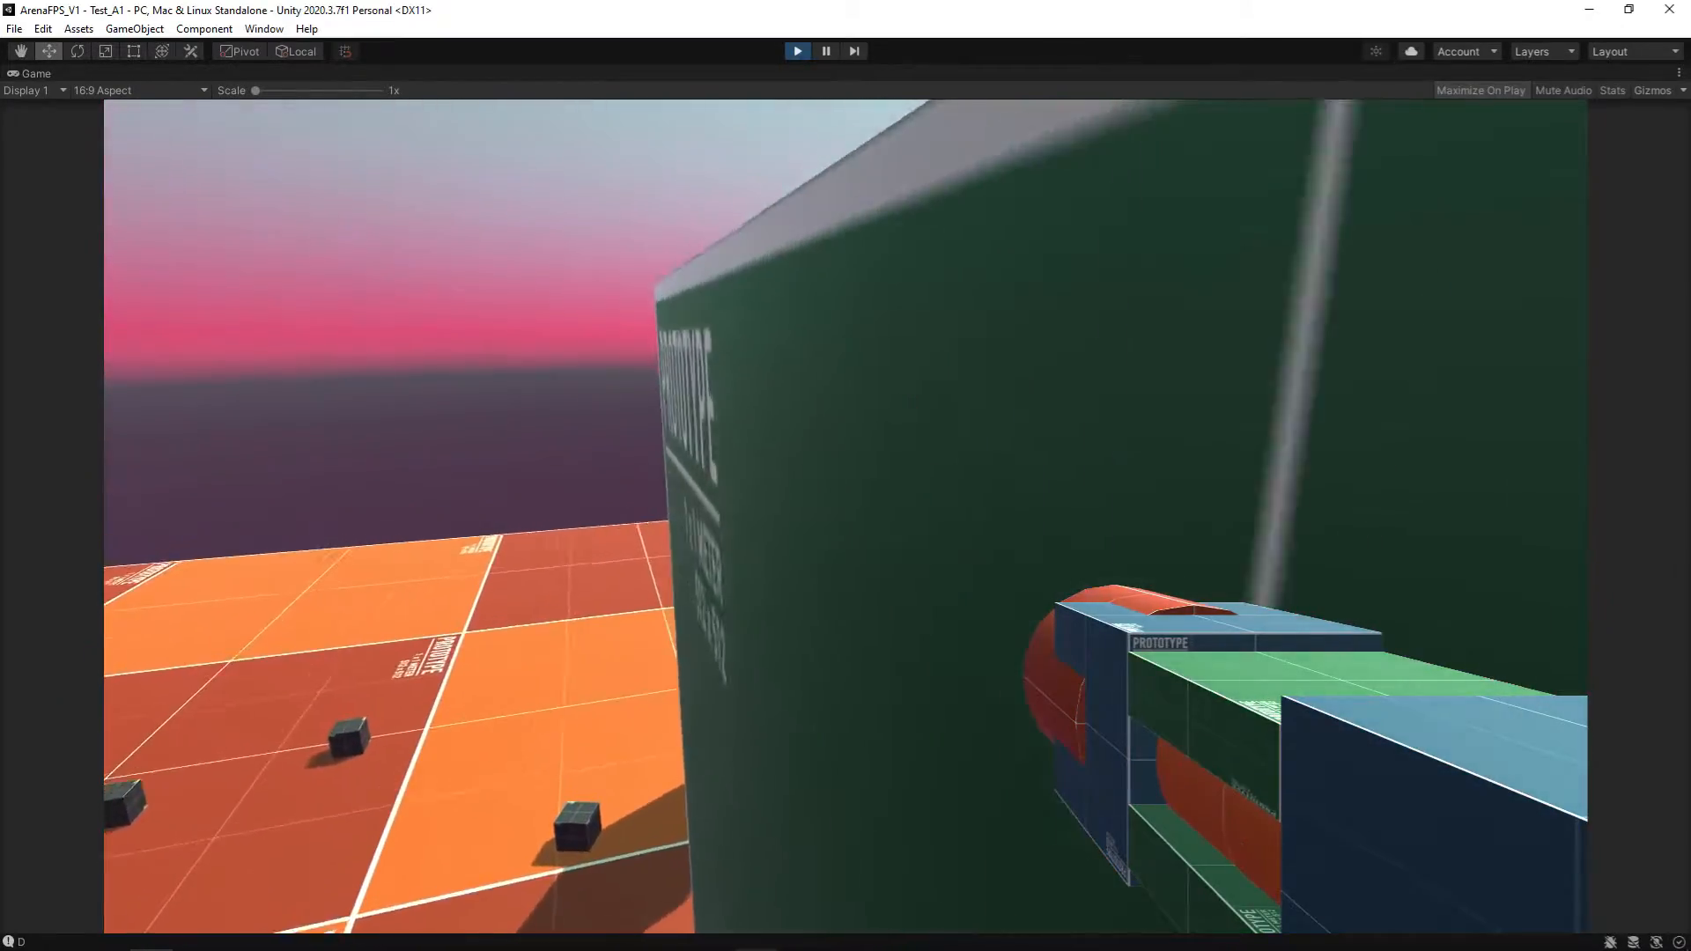
# Step: Cross the arena floor back to the ramp and use it to get the player onto the tall green block's roof
pyautogui.press('w')
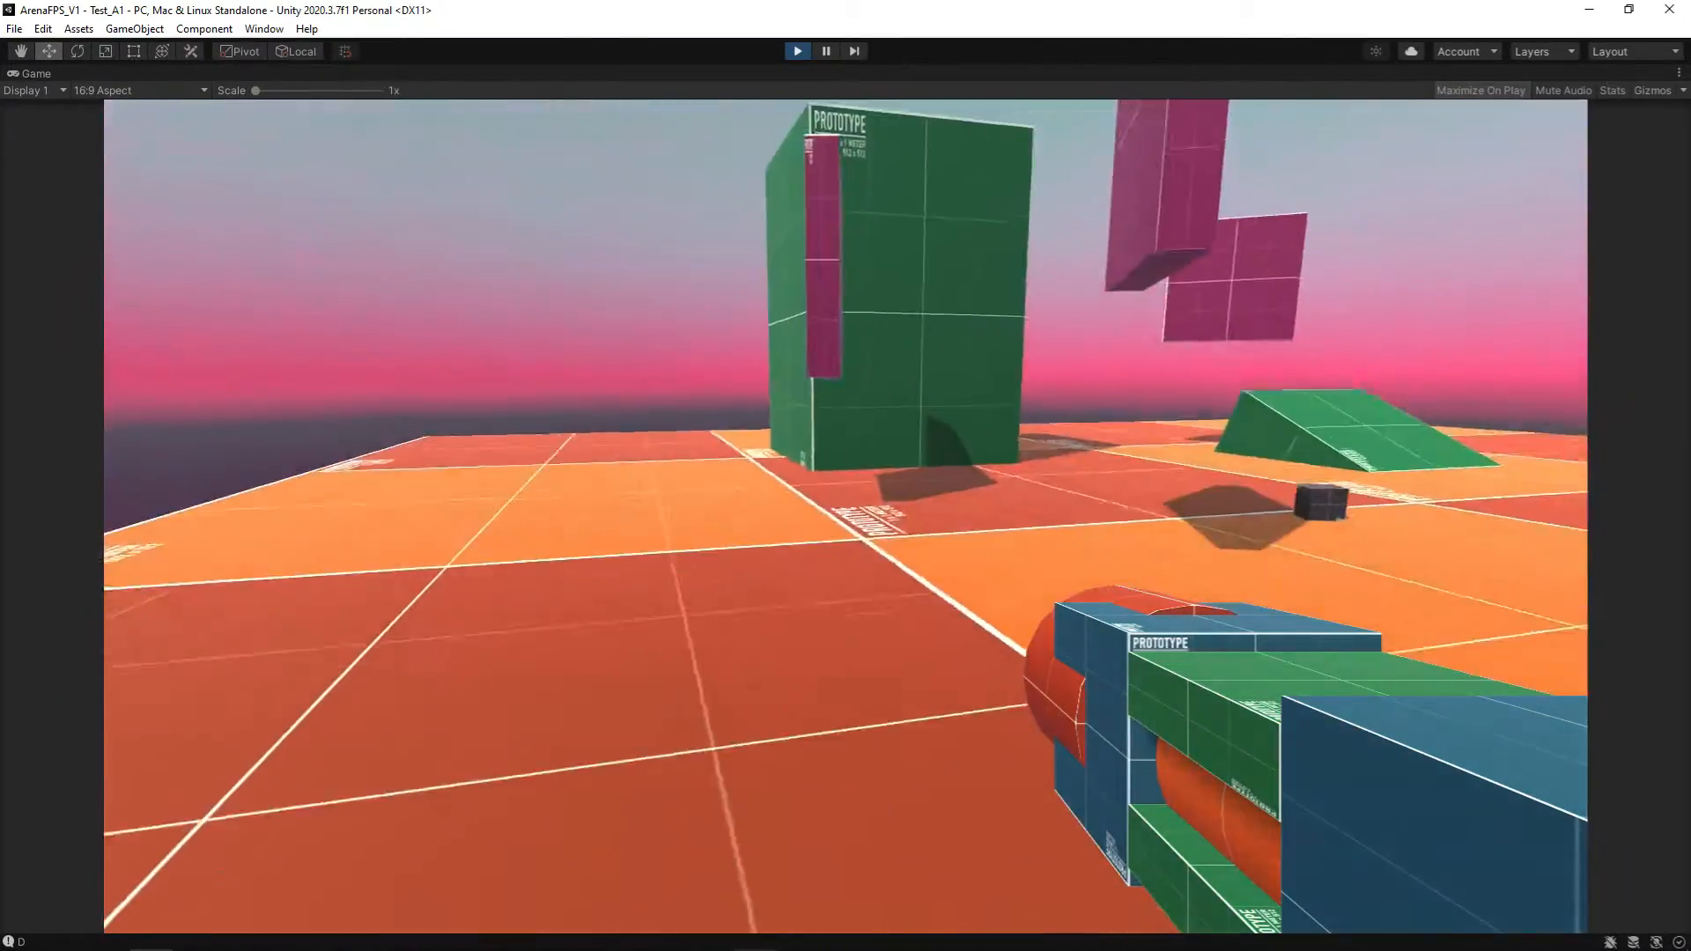
pyautogui.press('w')
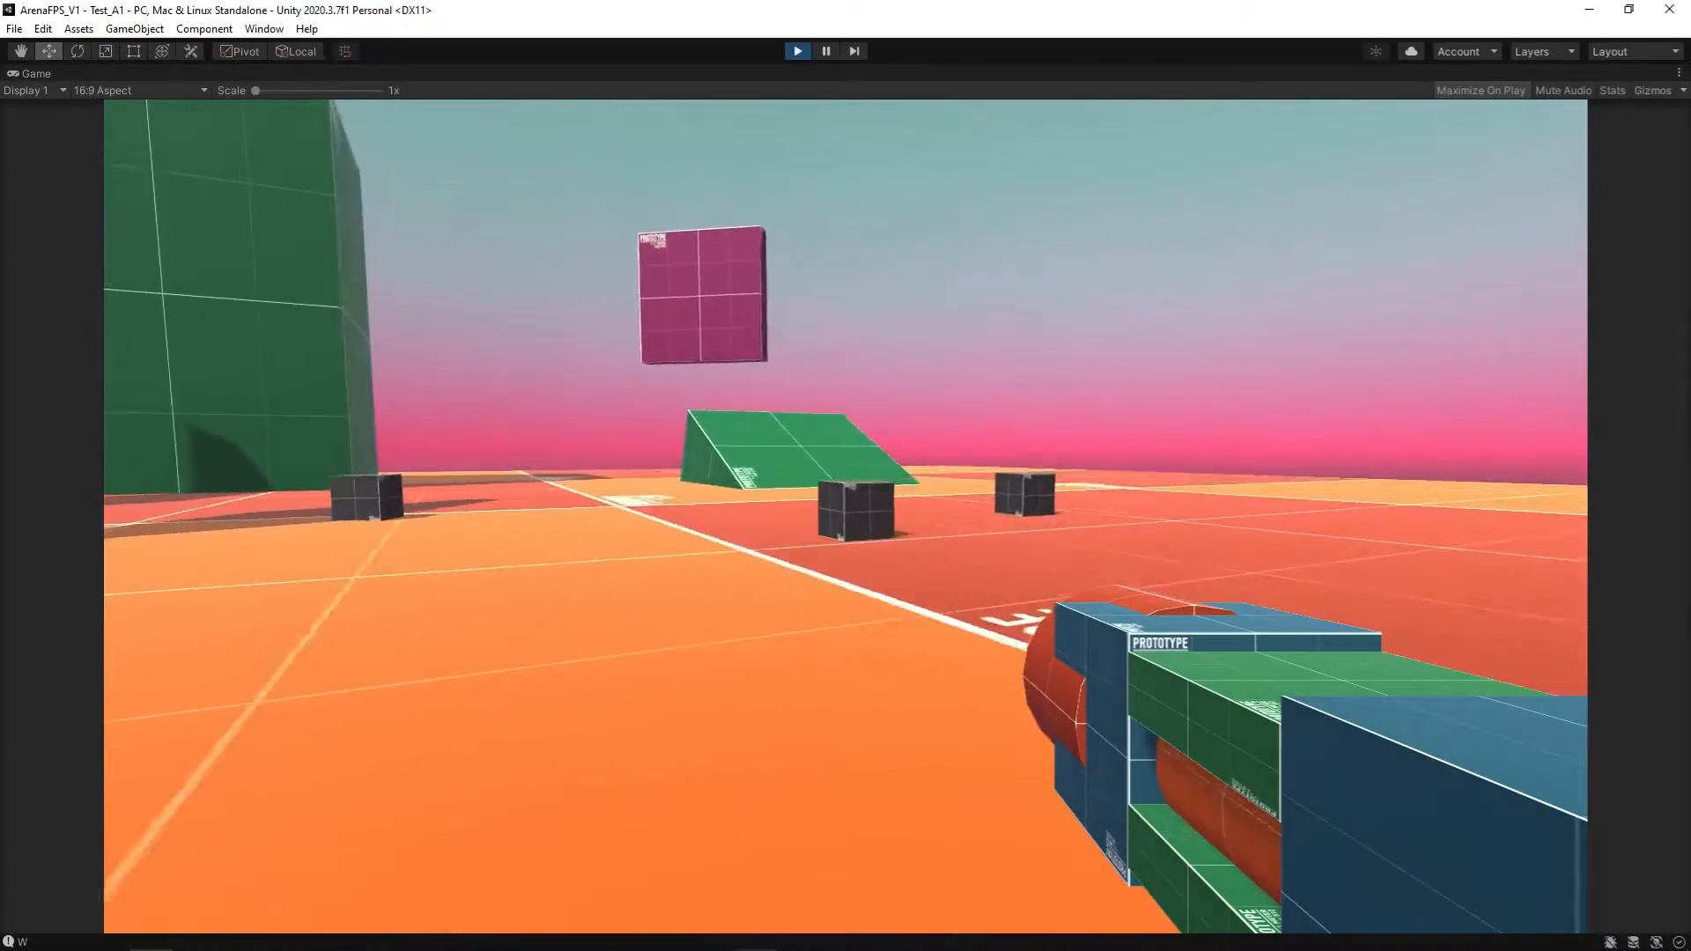
pyautogui.press('w')
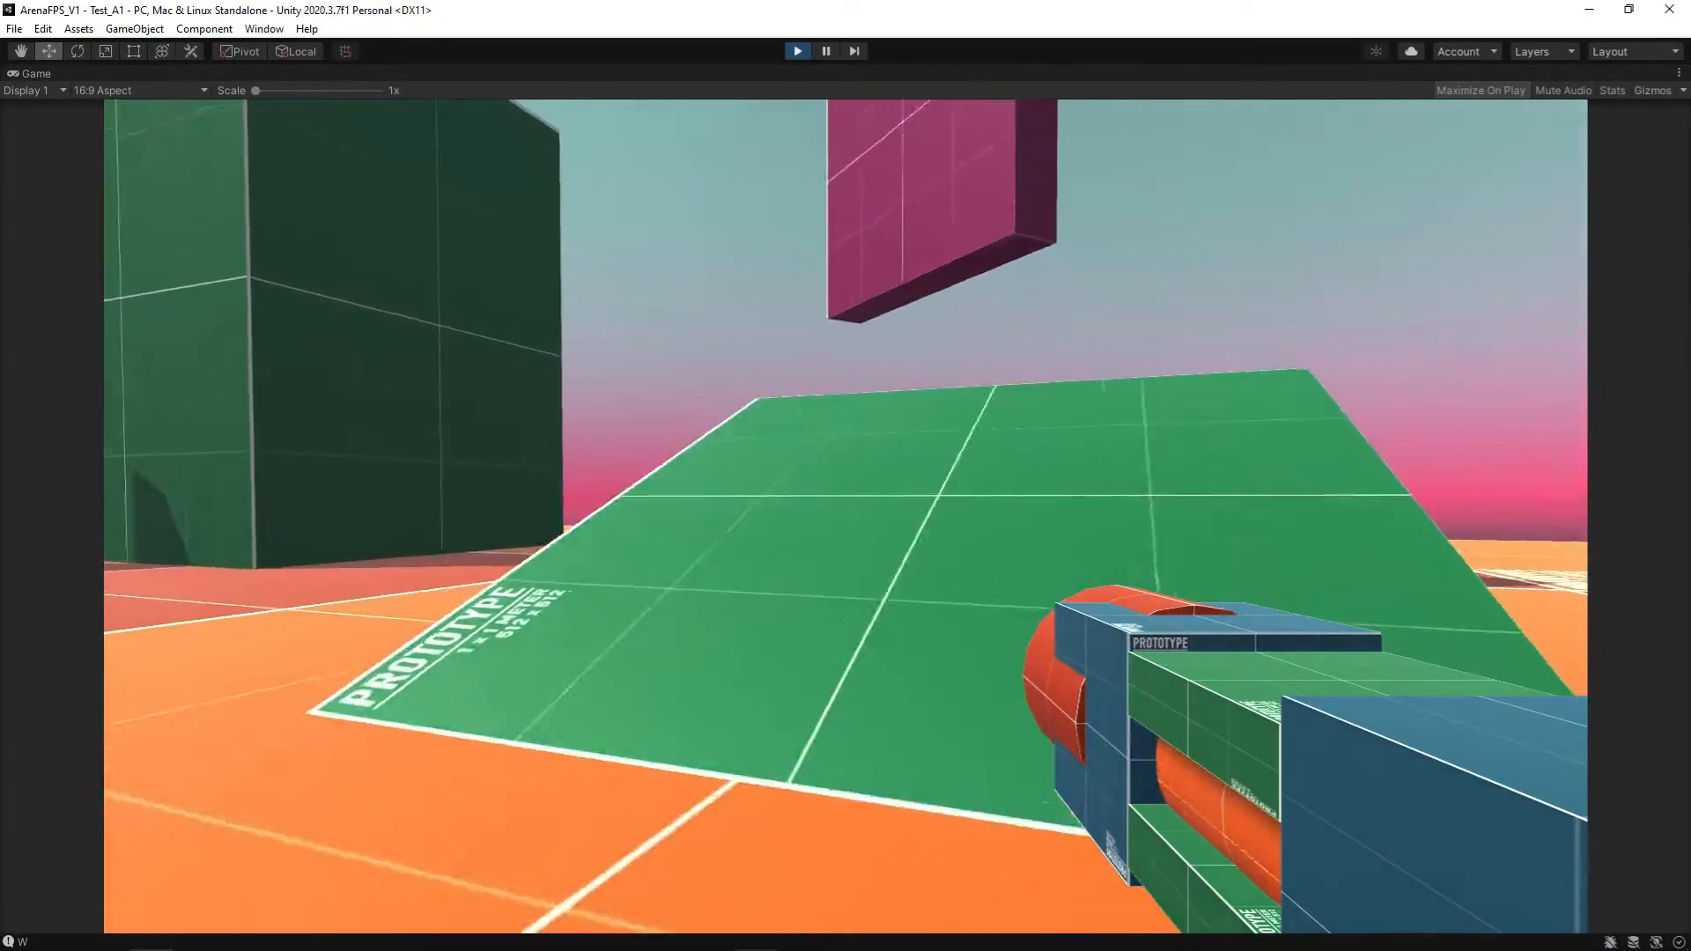
pyautogui.press('s')
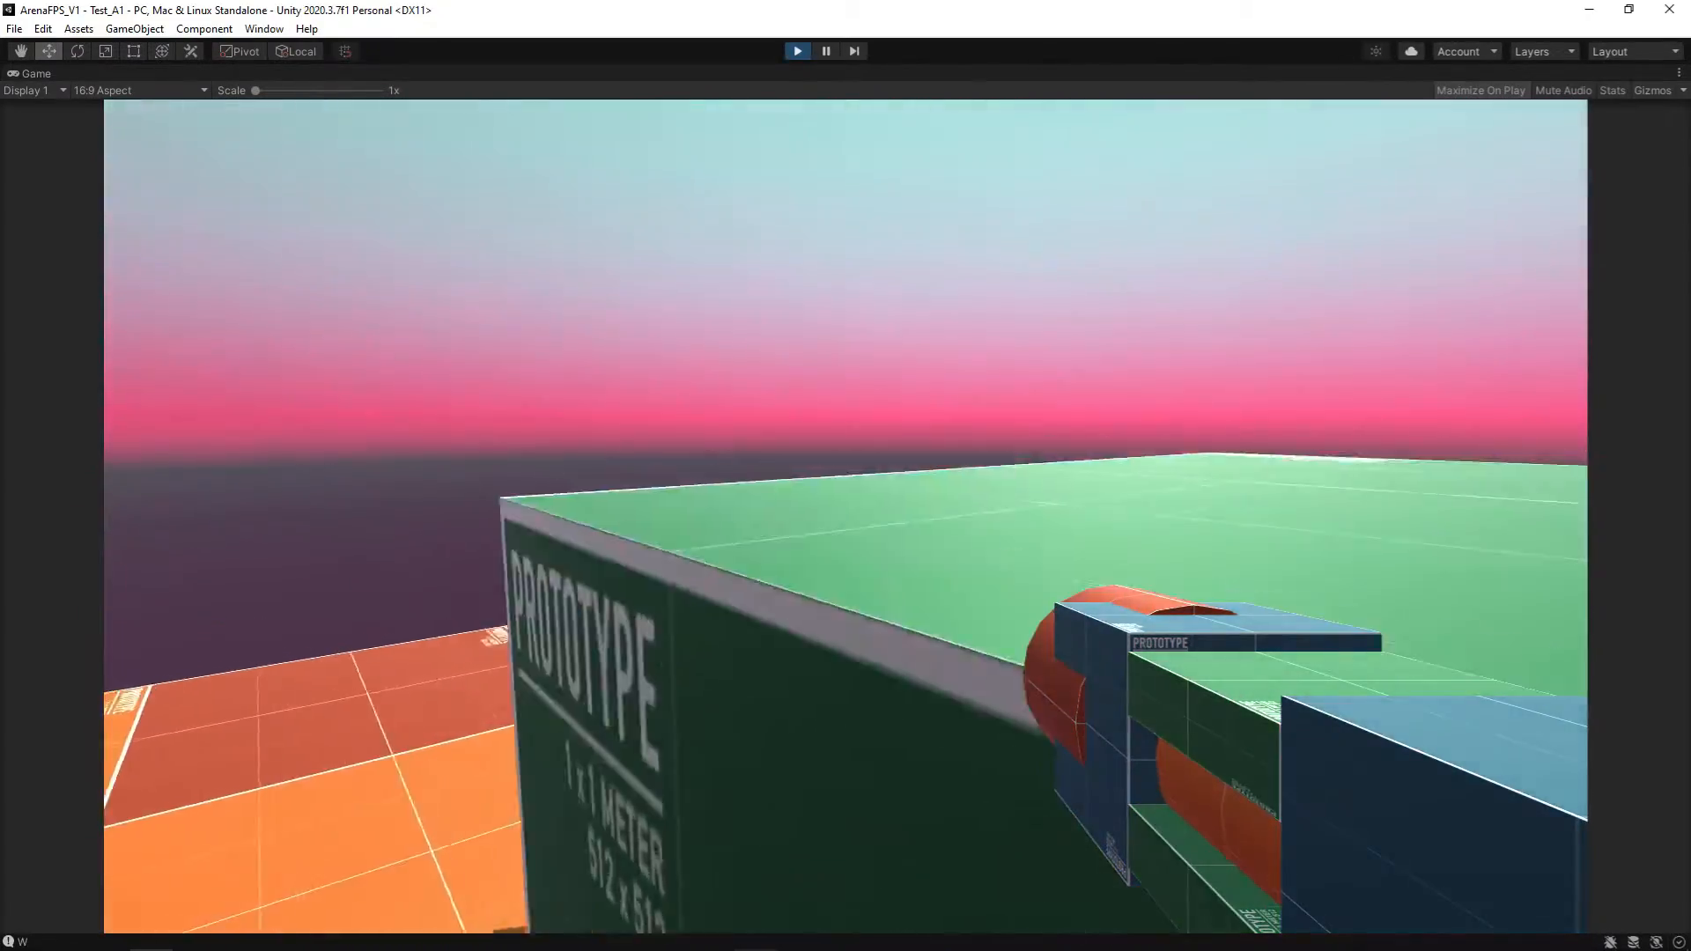
pyautogui.press('w')
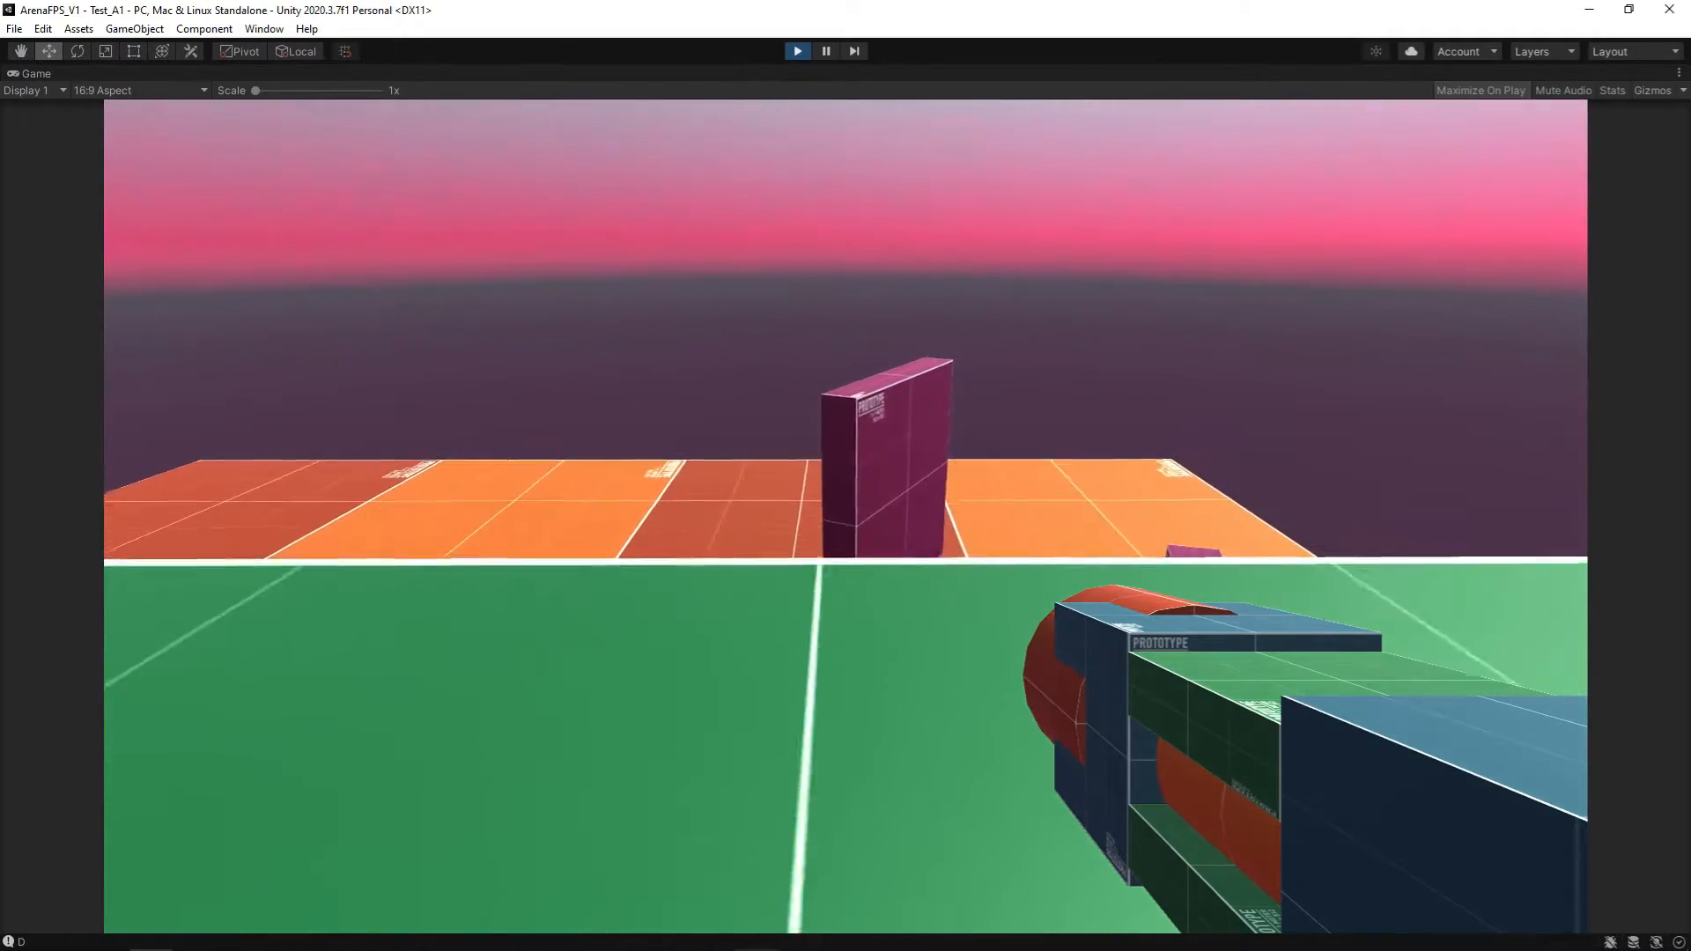
# Step: Test jumping and air movement between the green block's roof and the floating pink panels
pyautogui.press('s')
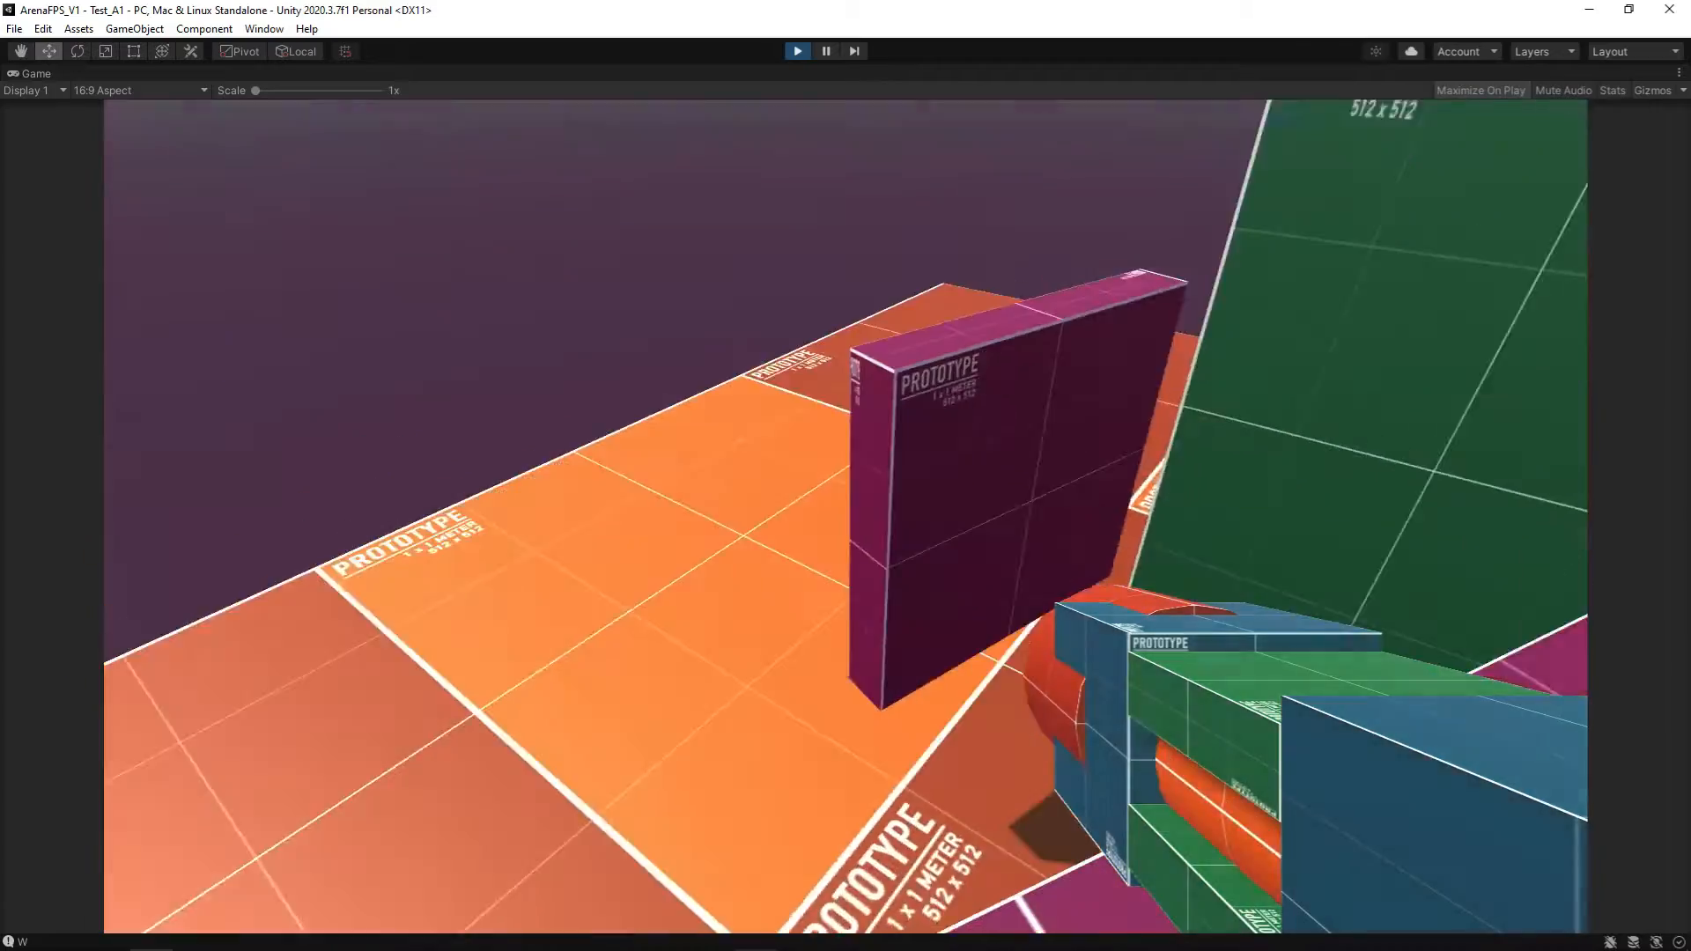
pyautogui.press('space')
pyautogui.press('a')
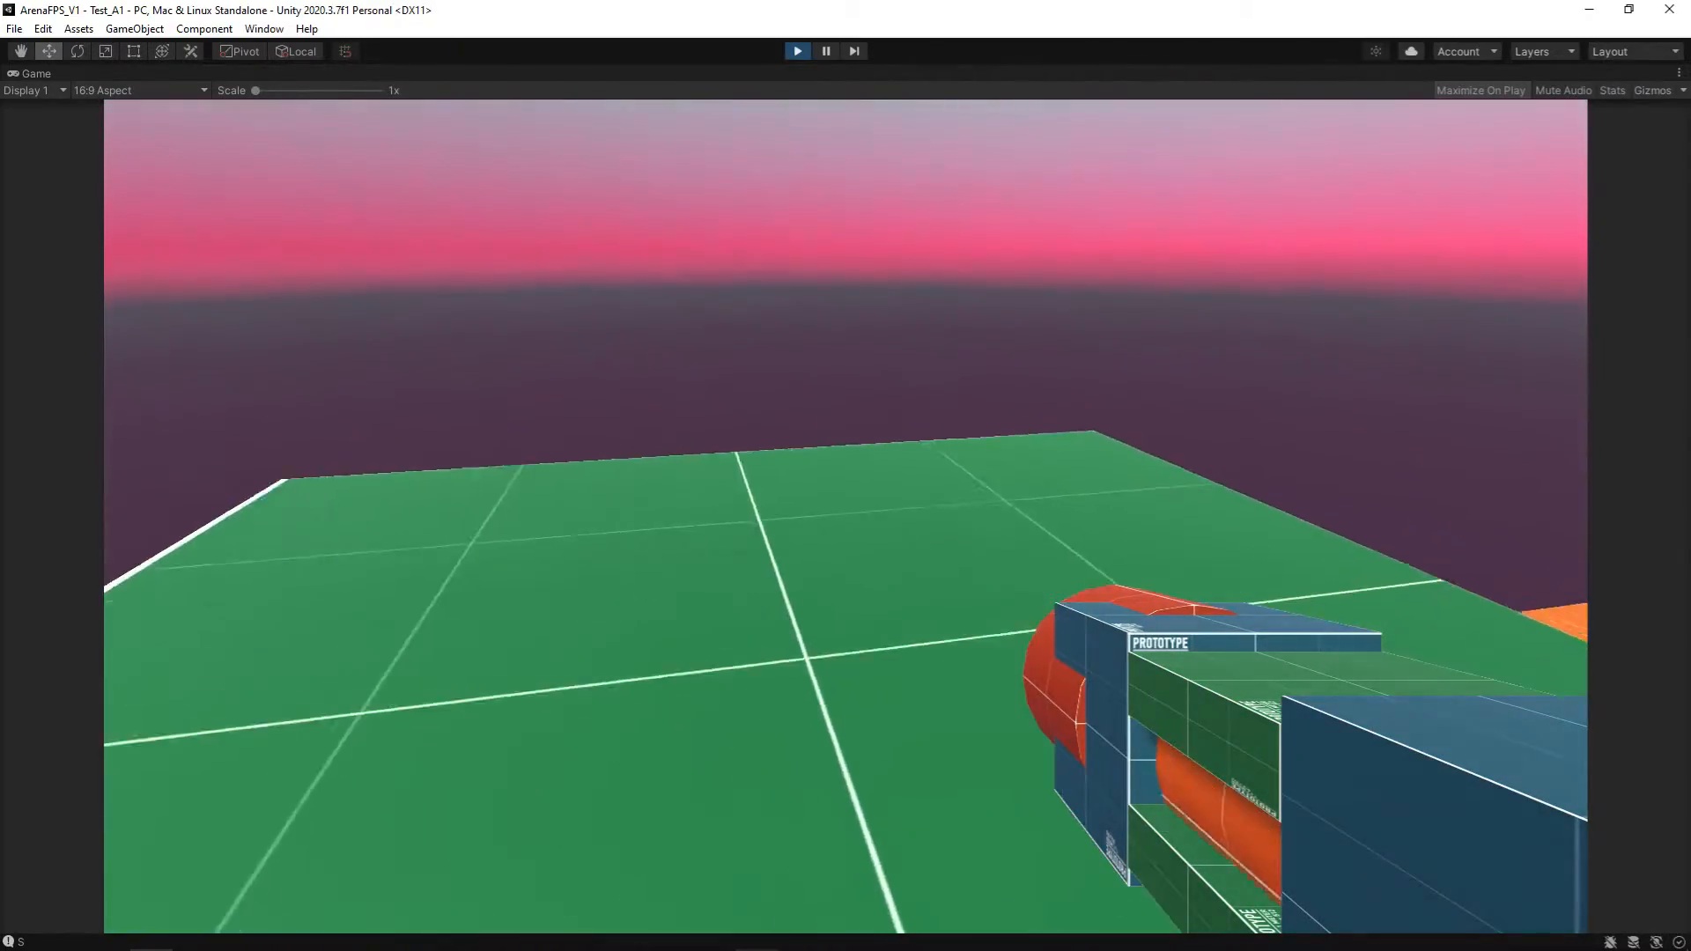
pyautogui.press('w')
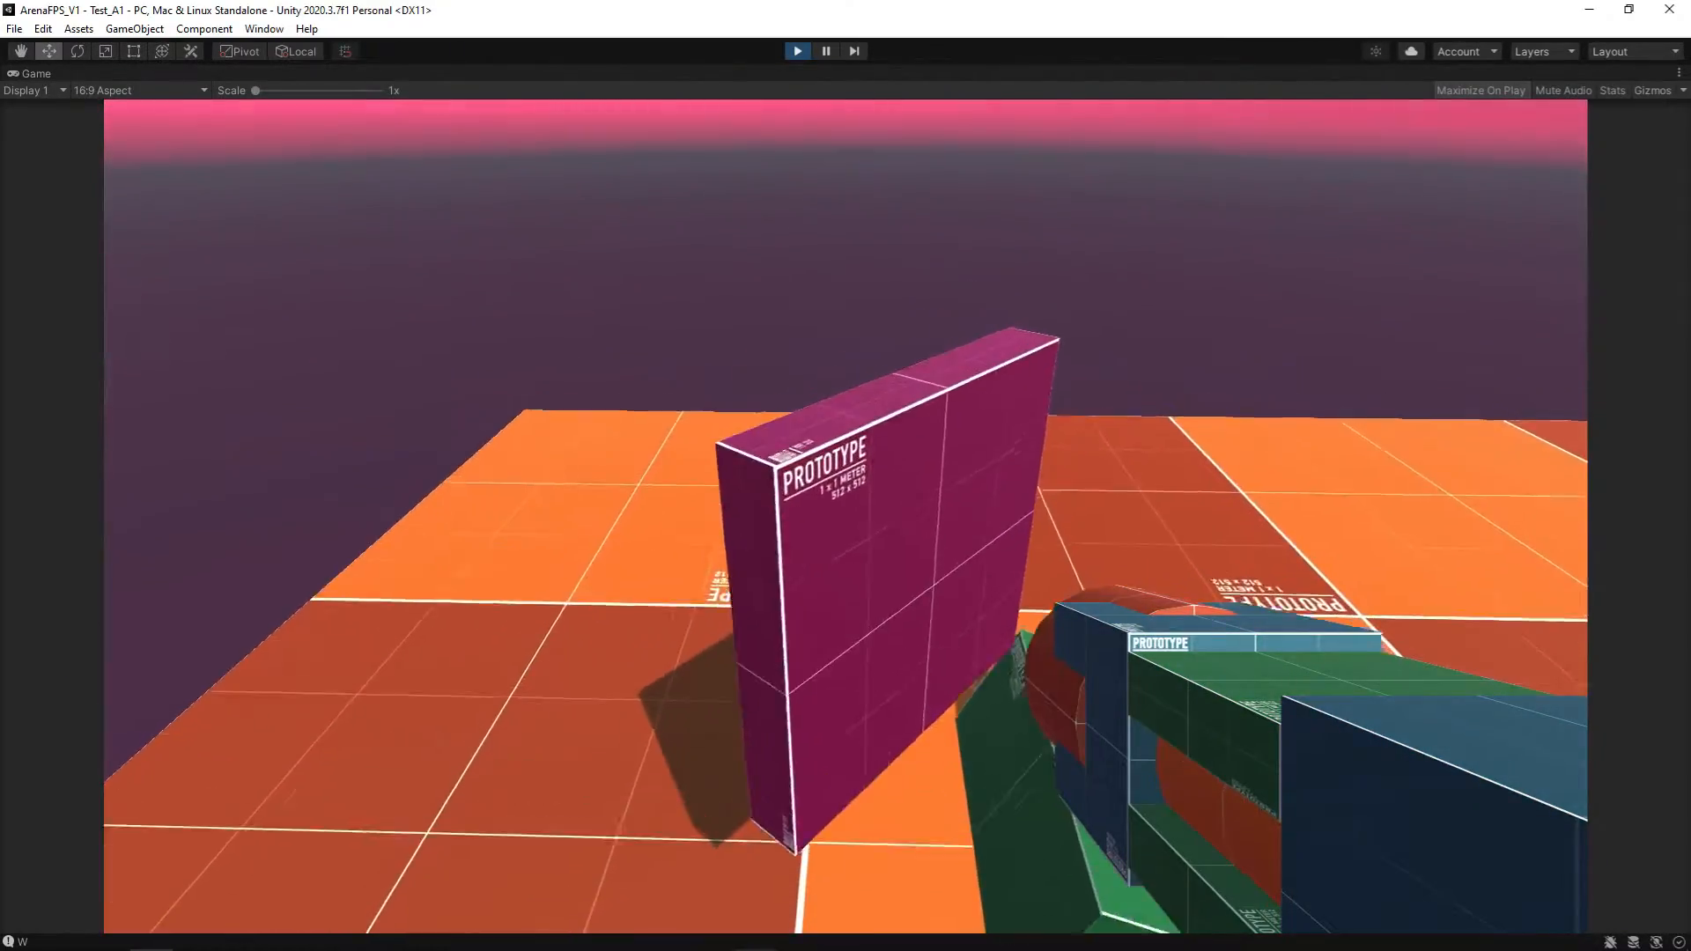
pyautogui.press('d')
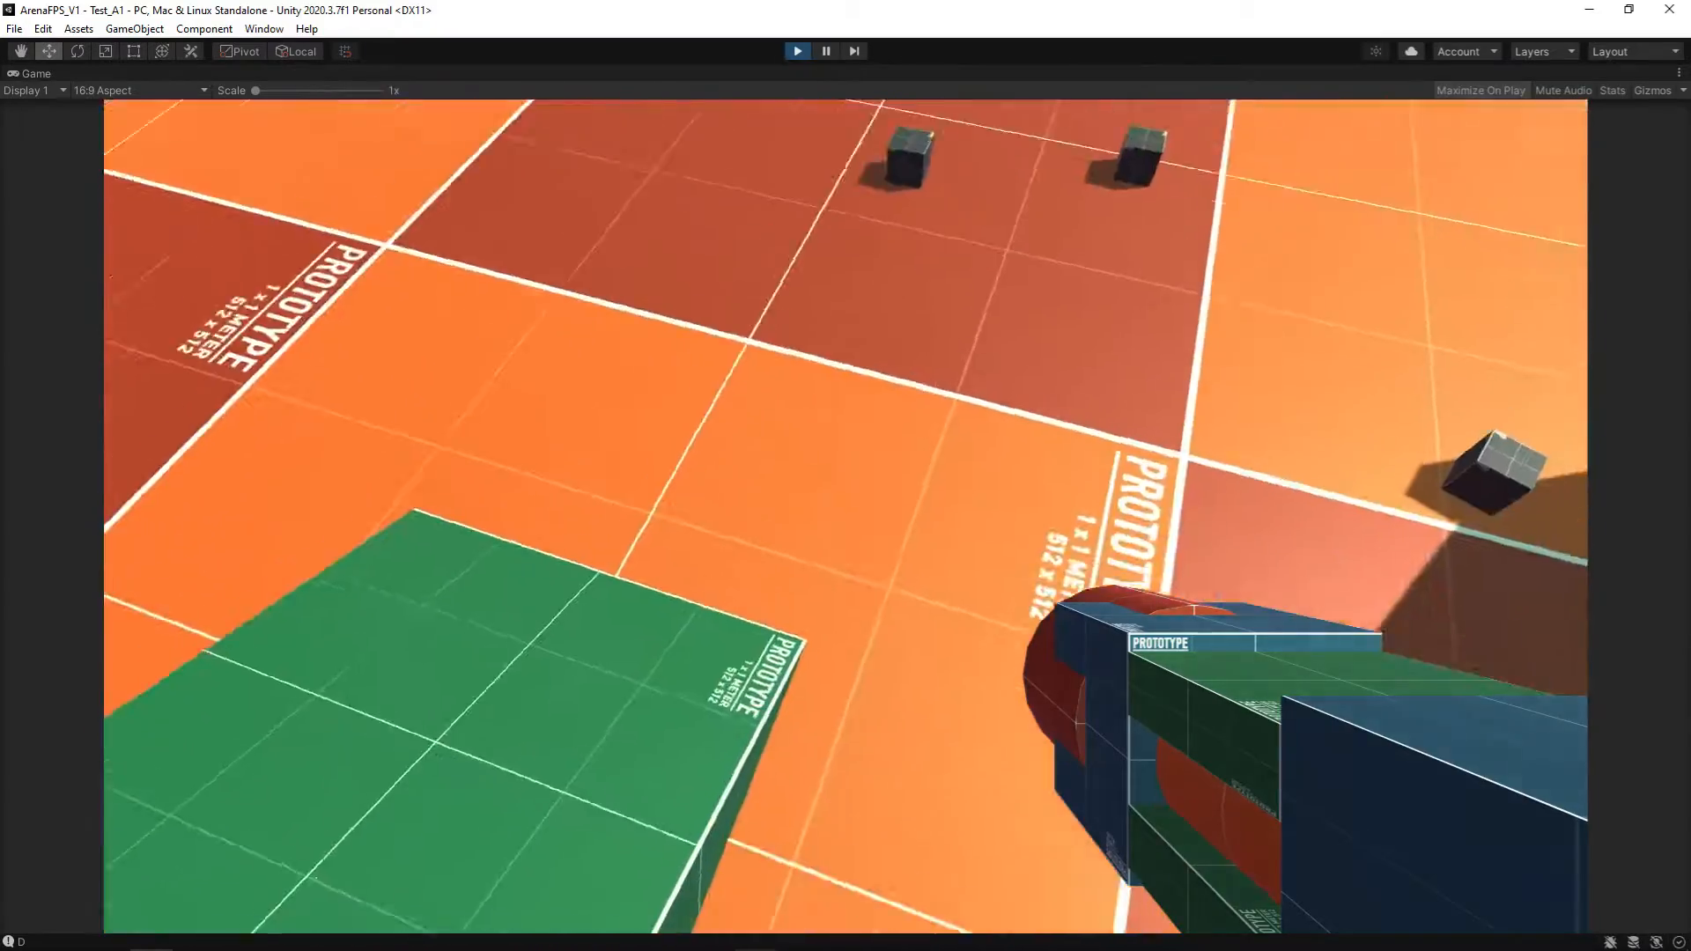
pyautogui.press('s')
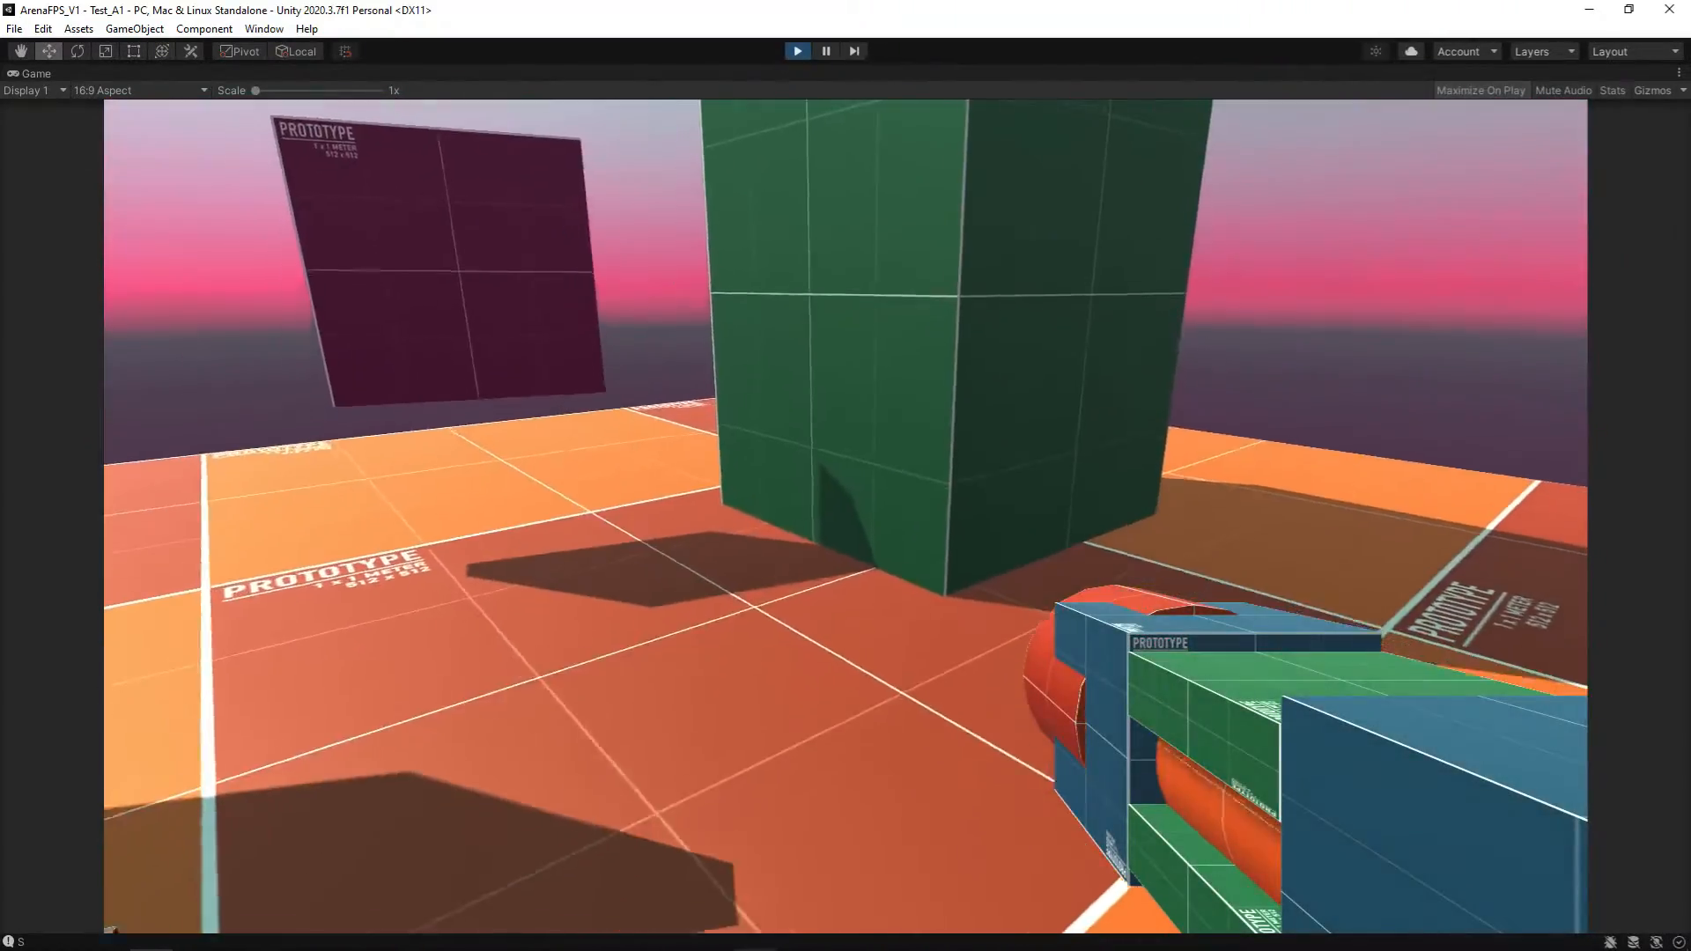
# Step: Repeat the ramp approach toward the green block's side, and test strafing and backing up beside the pink panels
pyautogui.press('d')
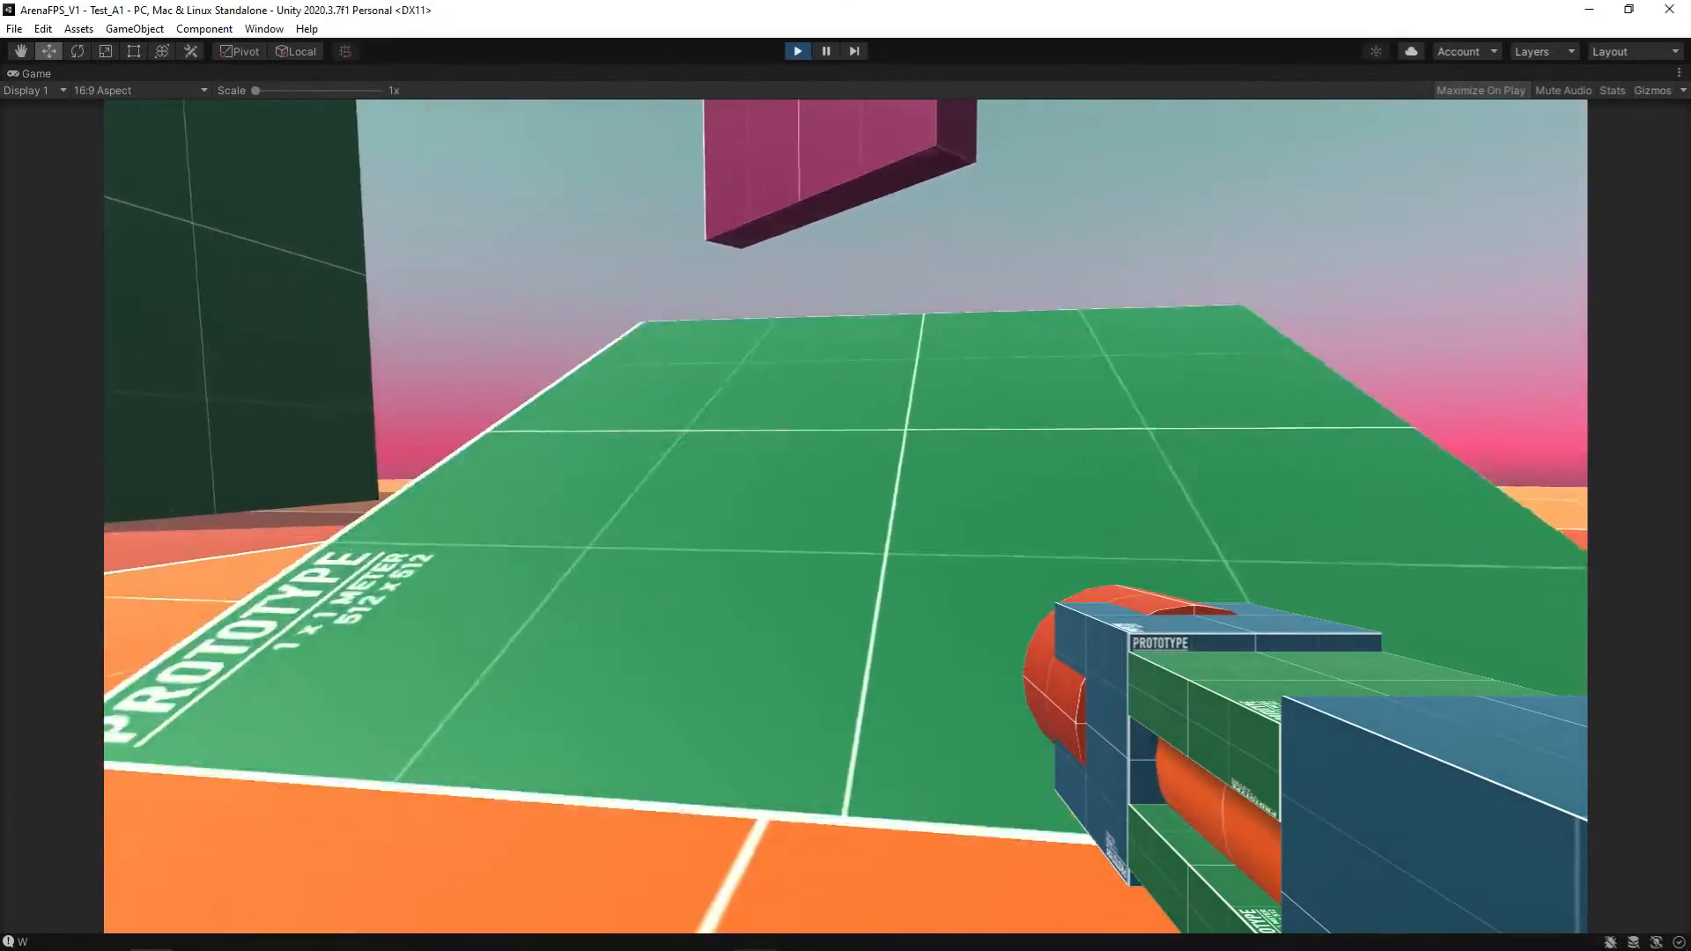
pyautogui.press('w')
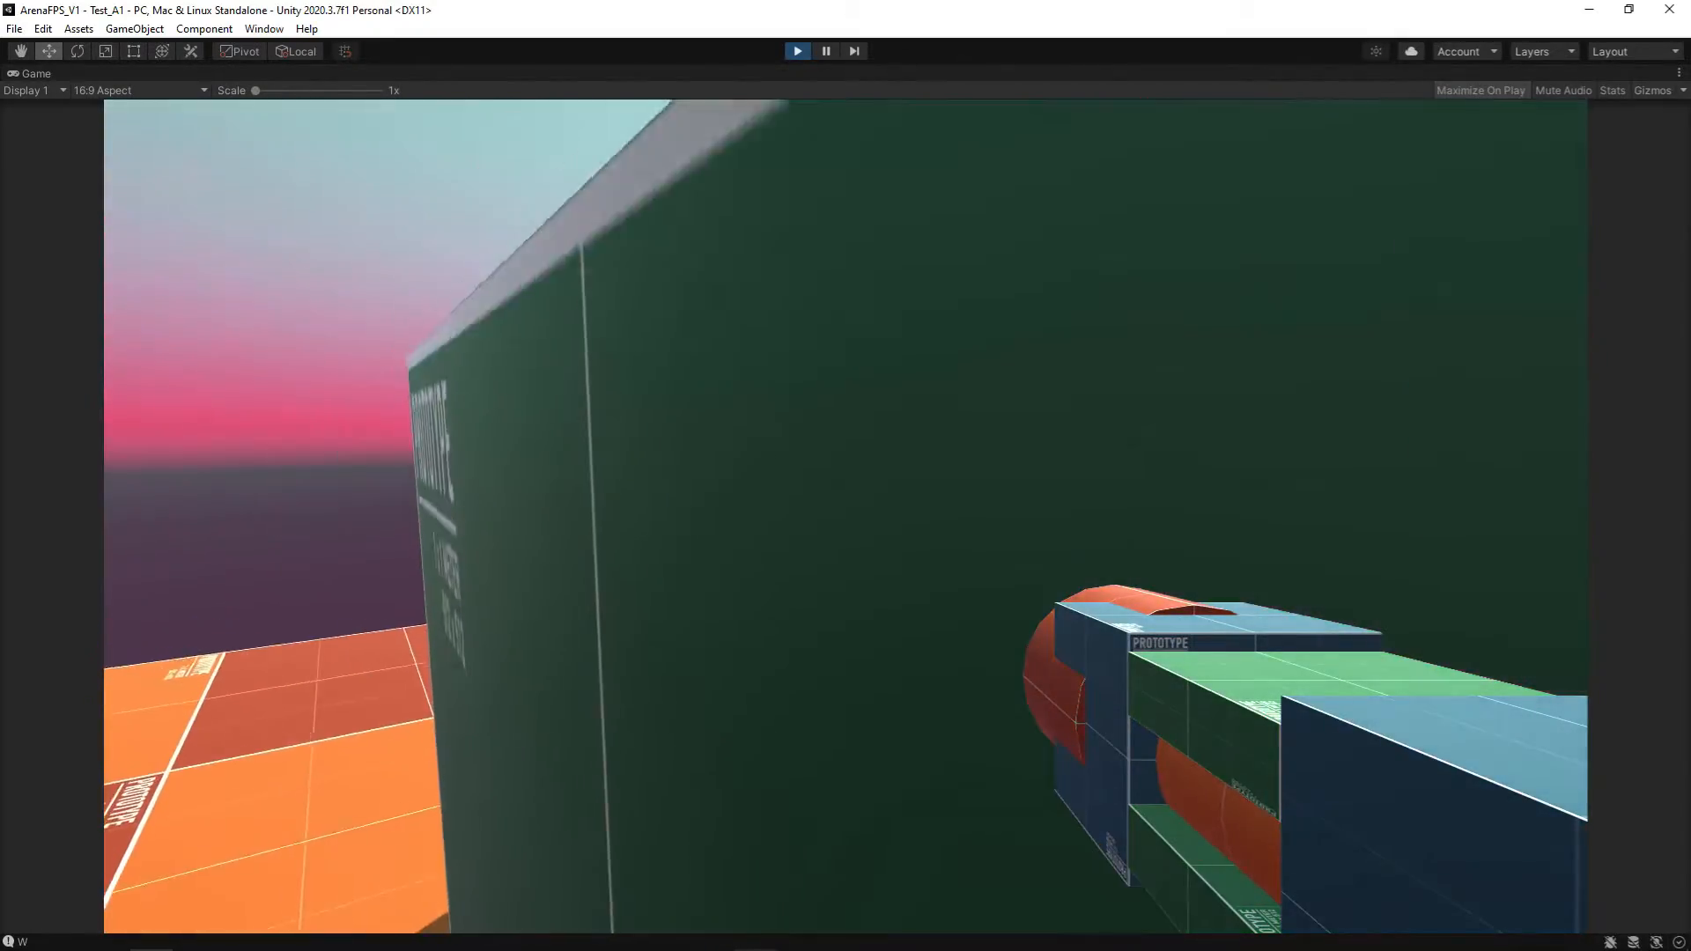
pyautogui.press('d')
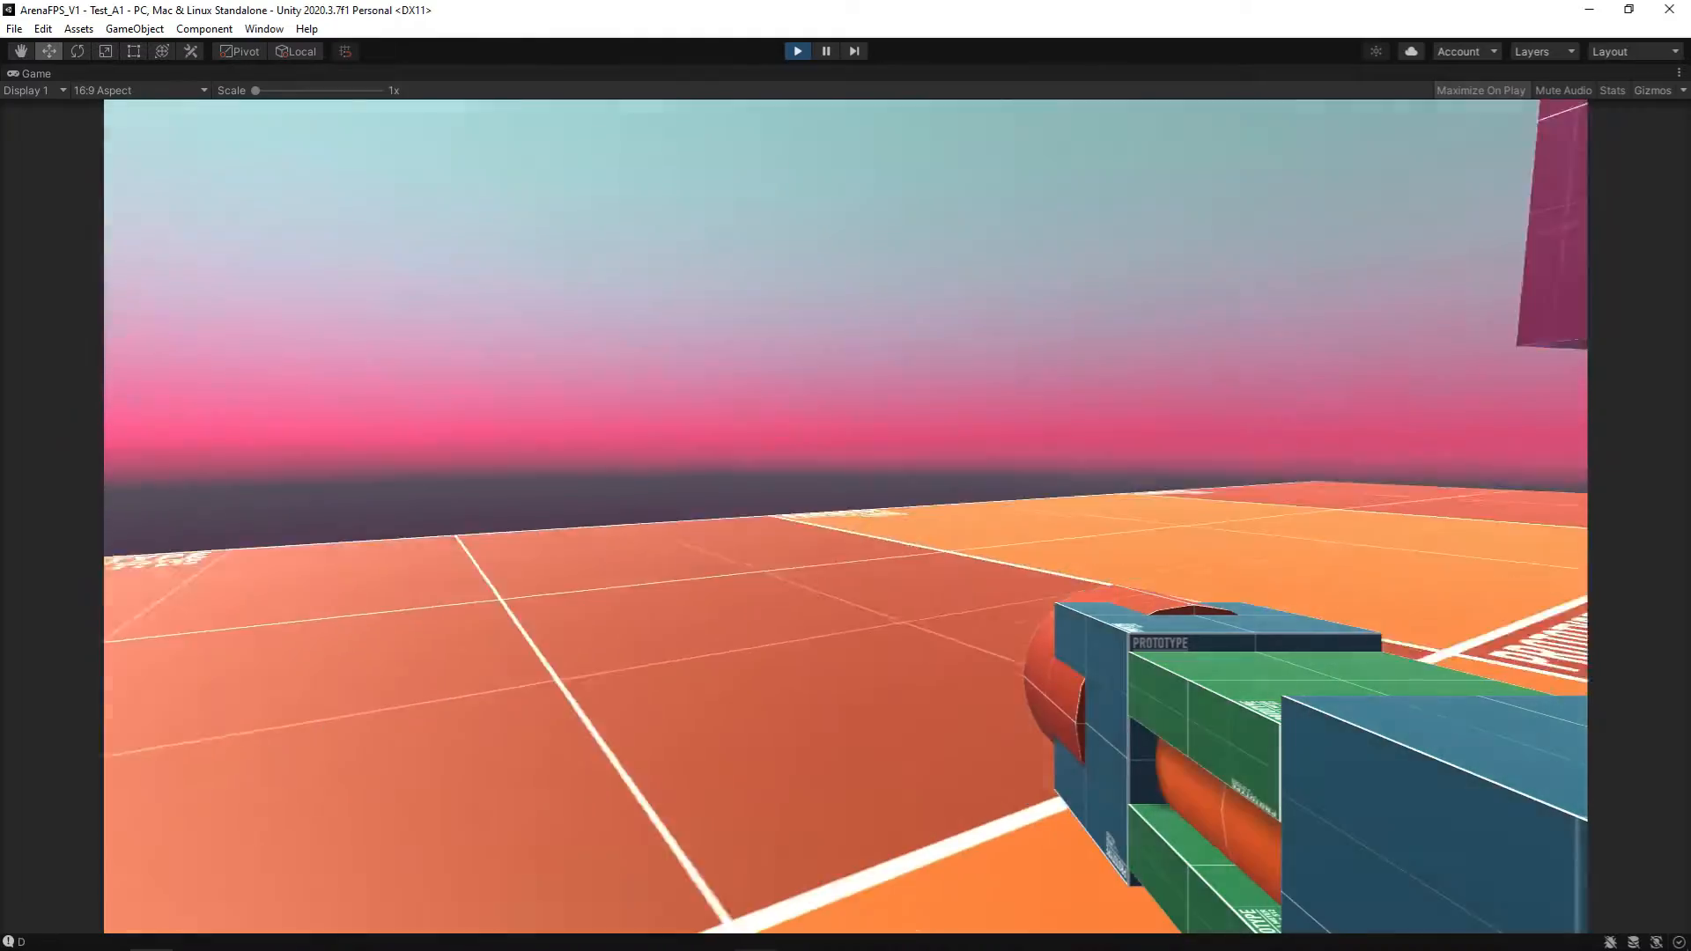
pyautogui.press('a')
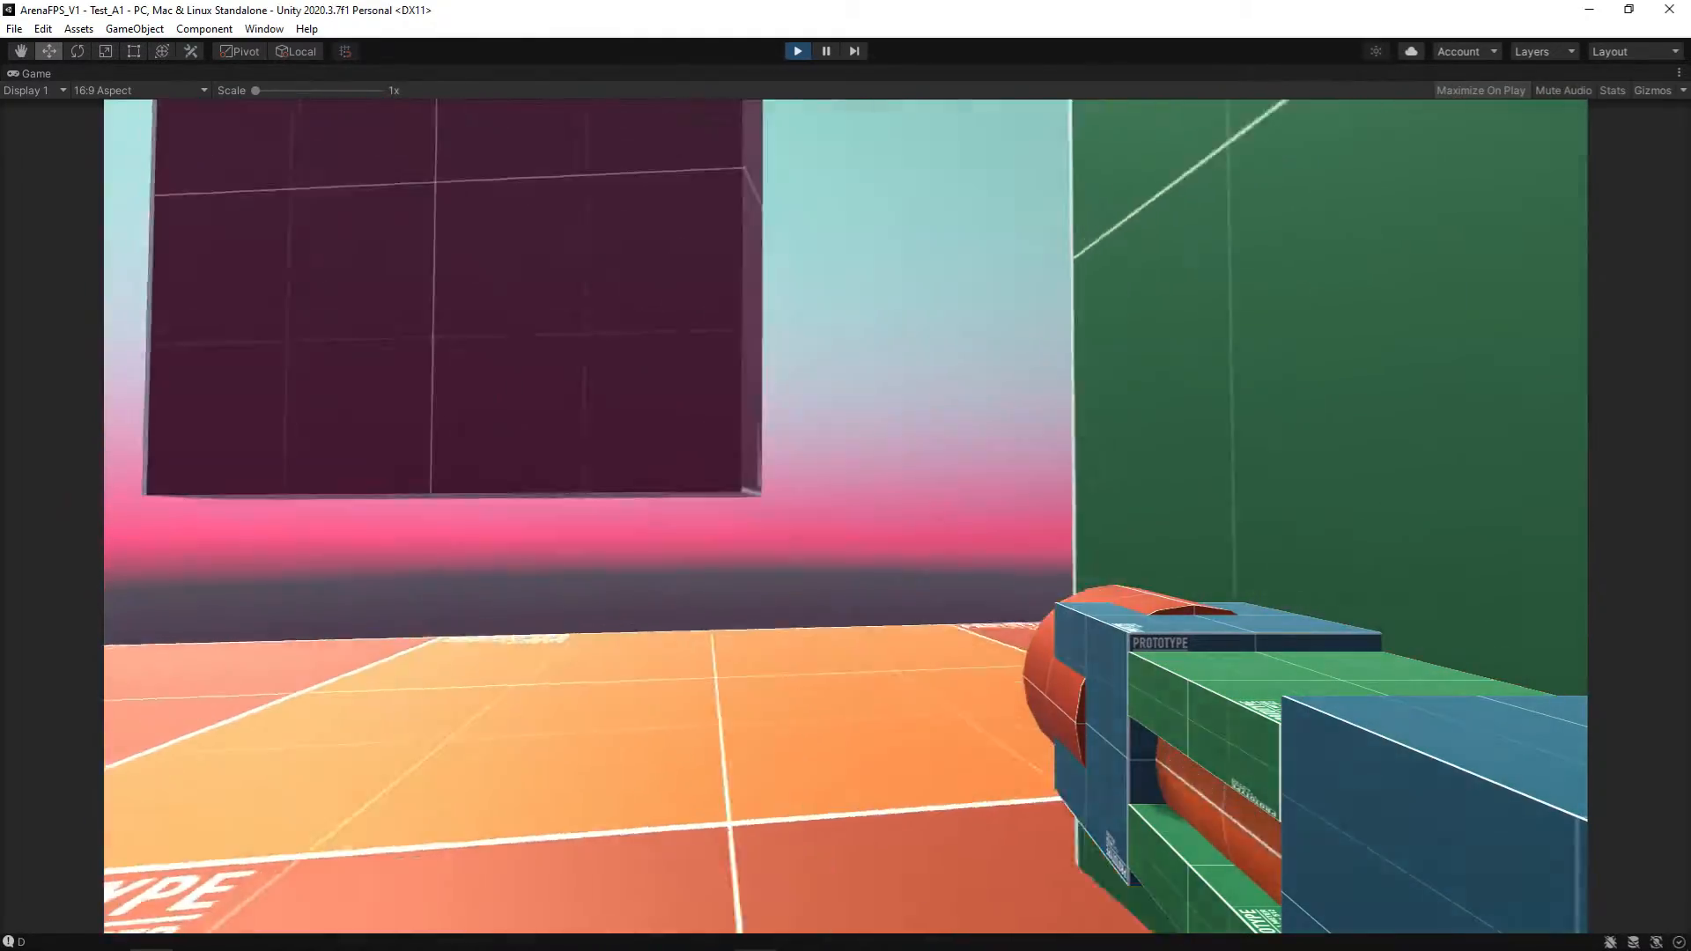
pyautogui.press('s')
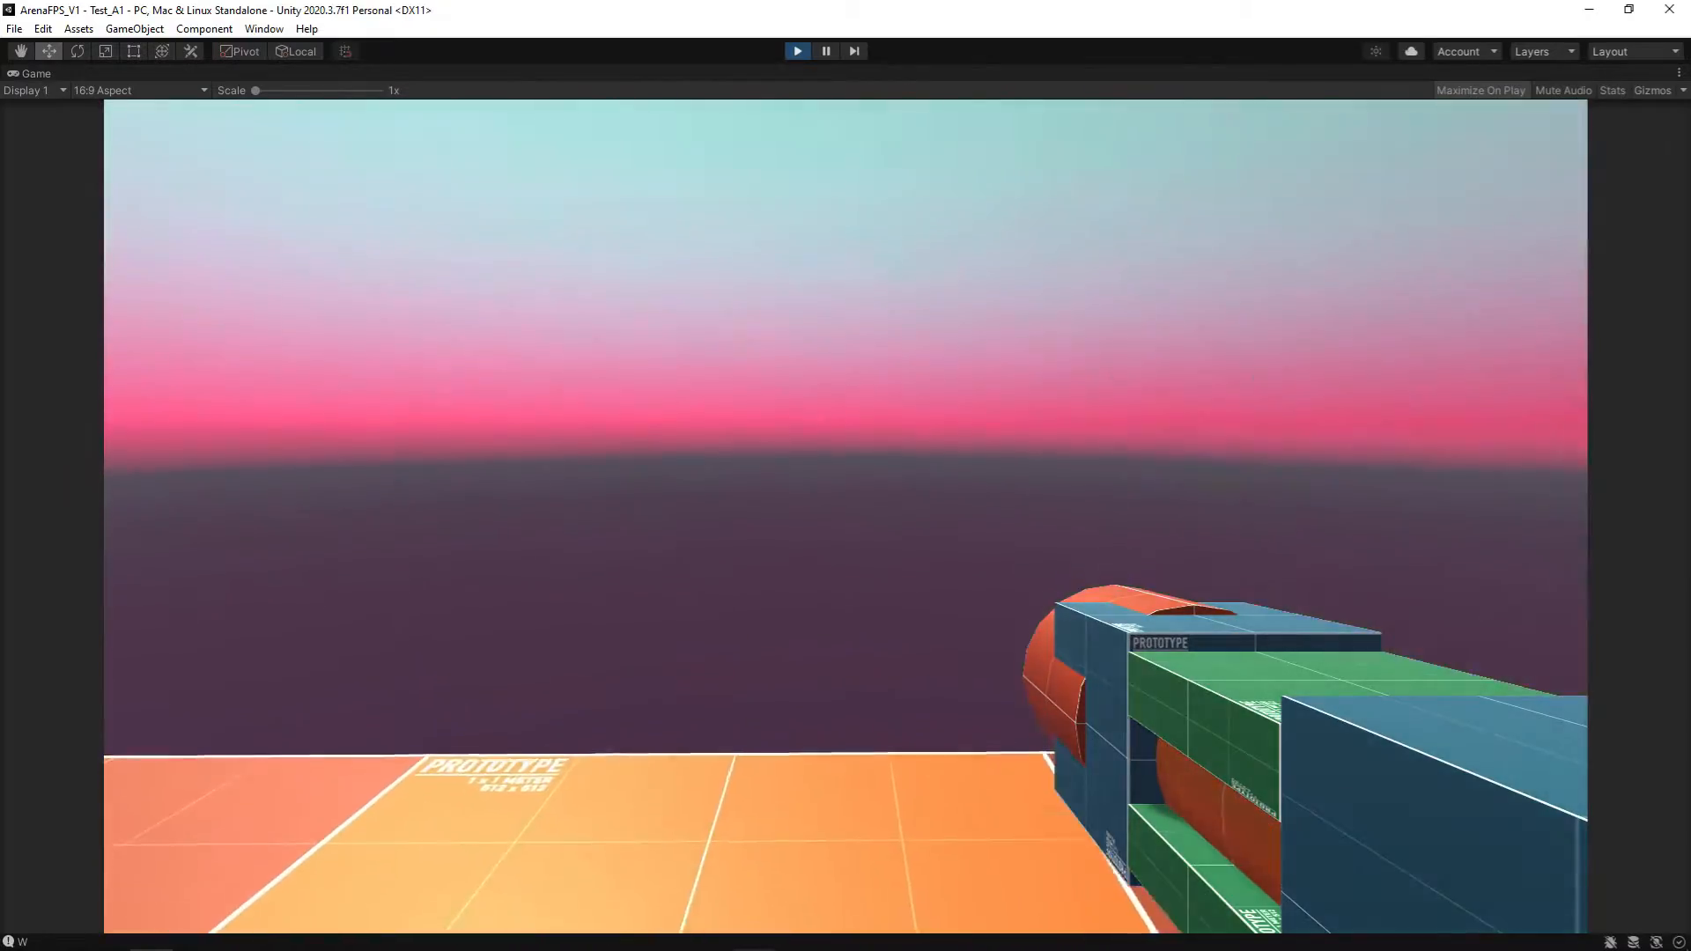
# Step: Maneuver the player past the floating pink panels onto the green block's roof, and return to the floor facing the ramp
pyautogui.press('d')
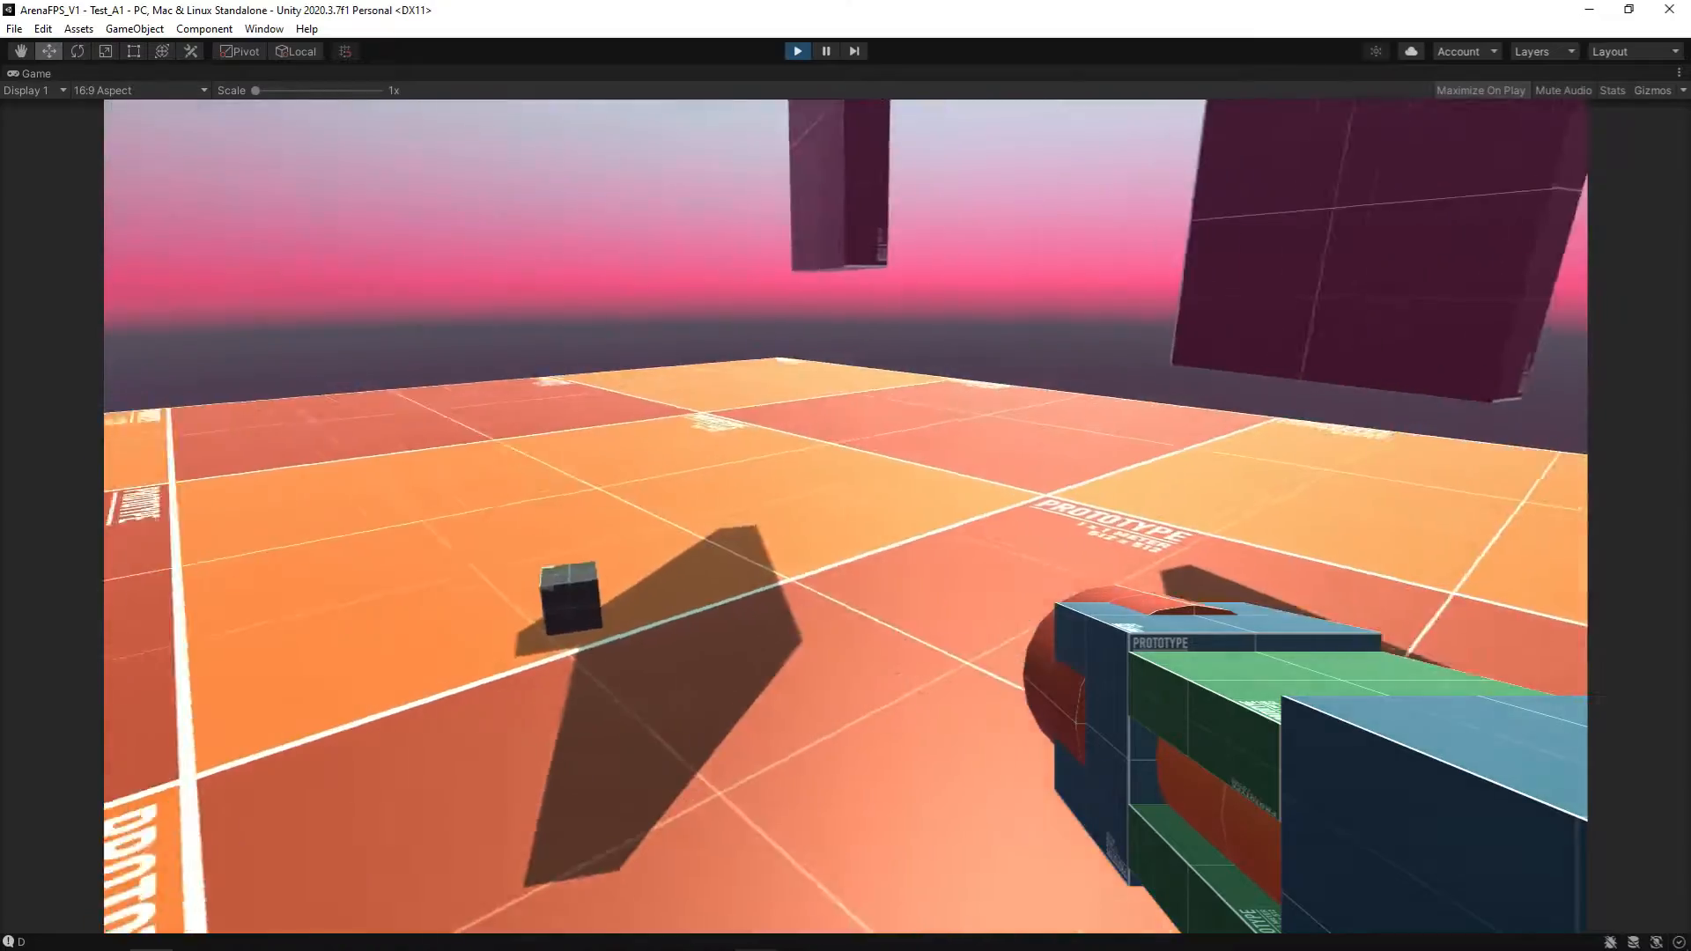
pyautogui.press('w')
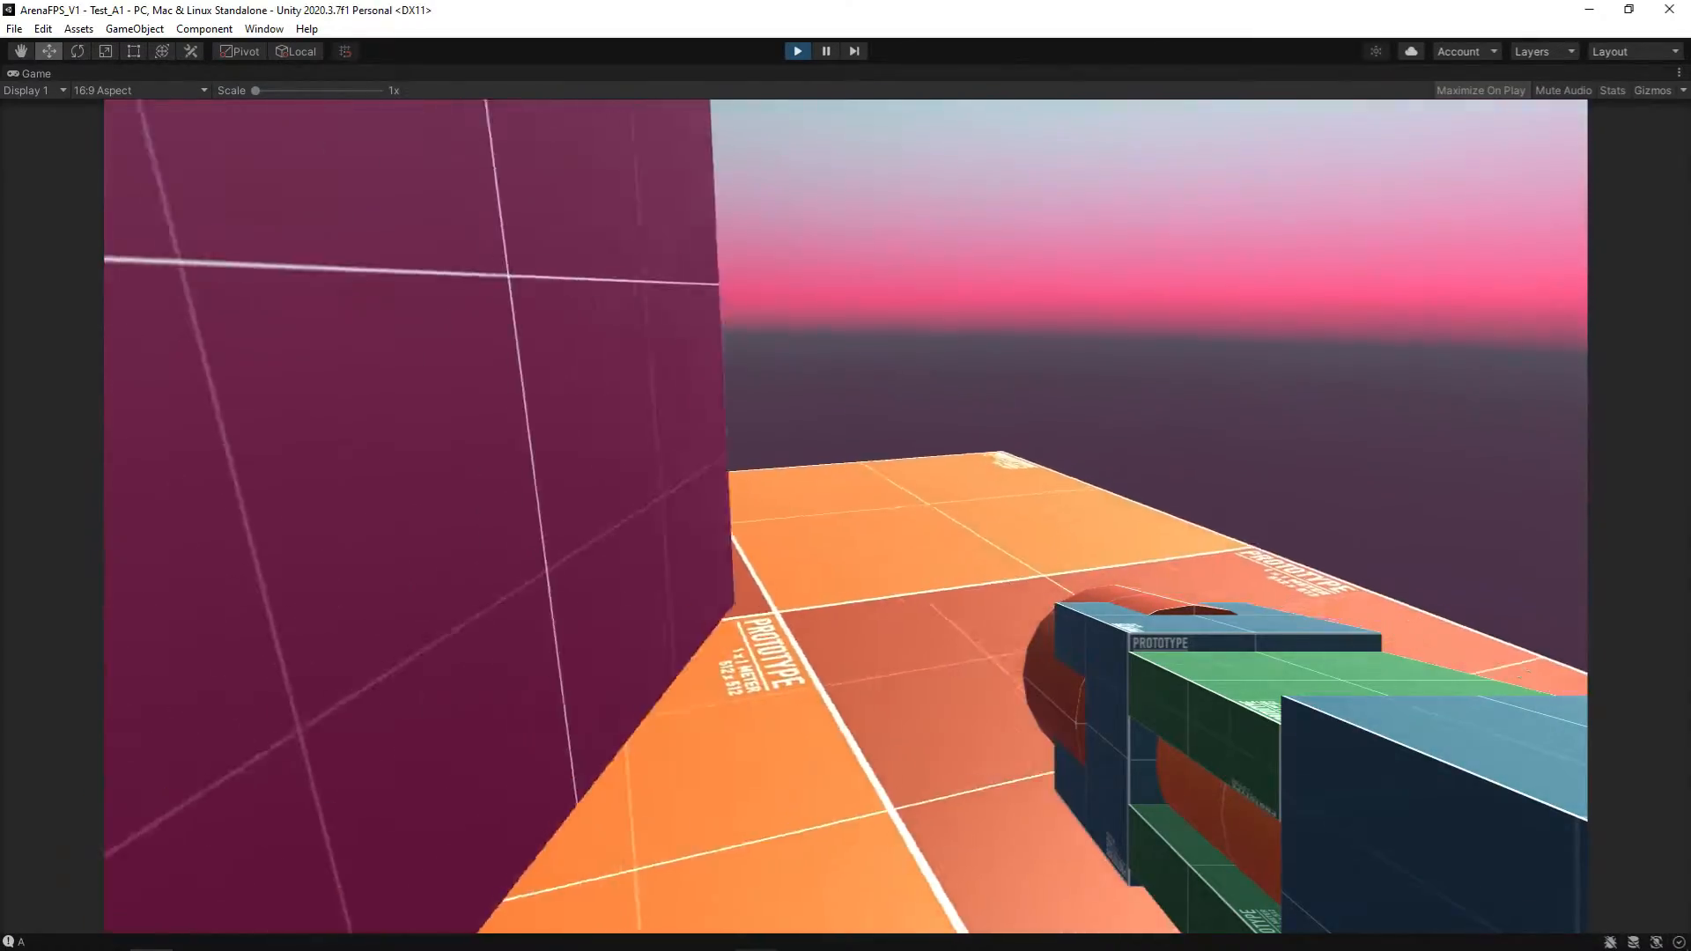
pyautogui.press('d')
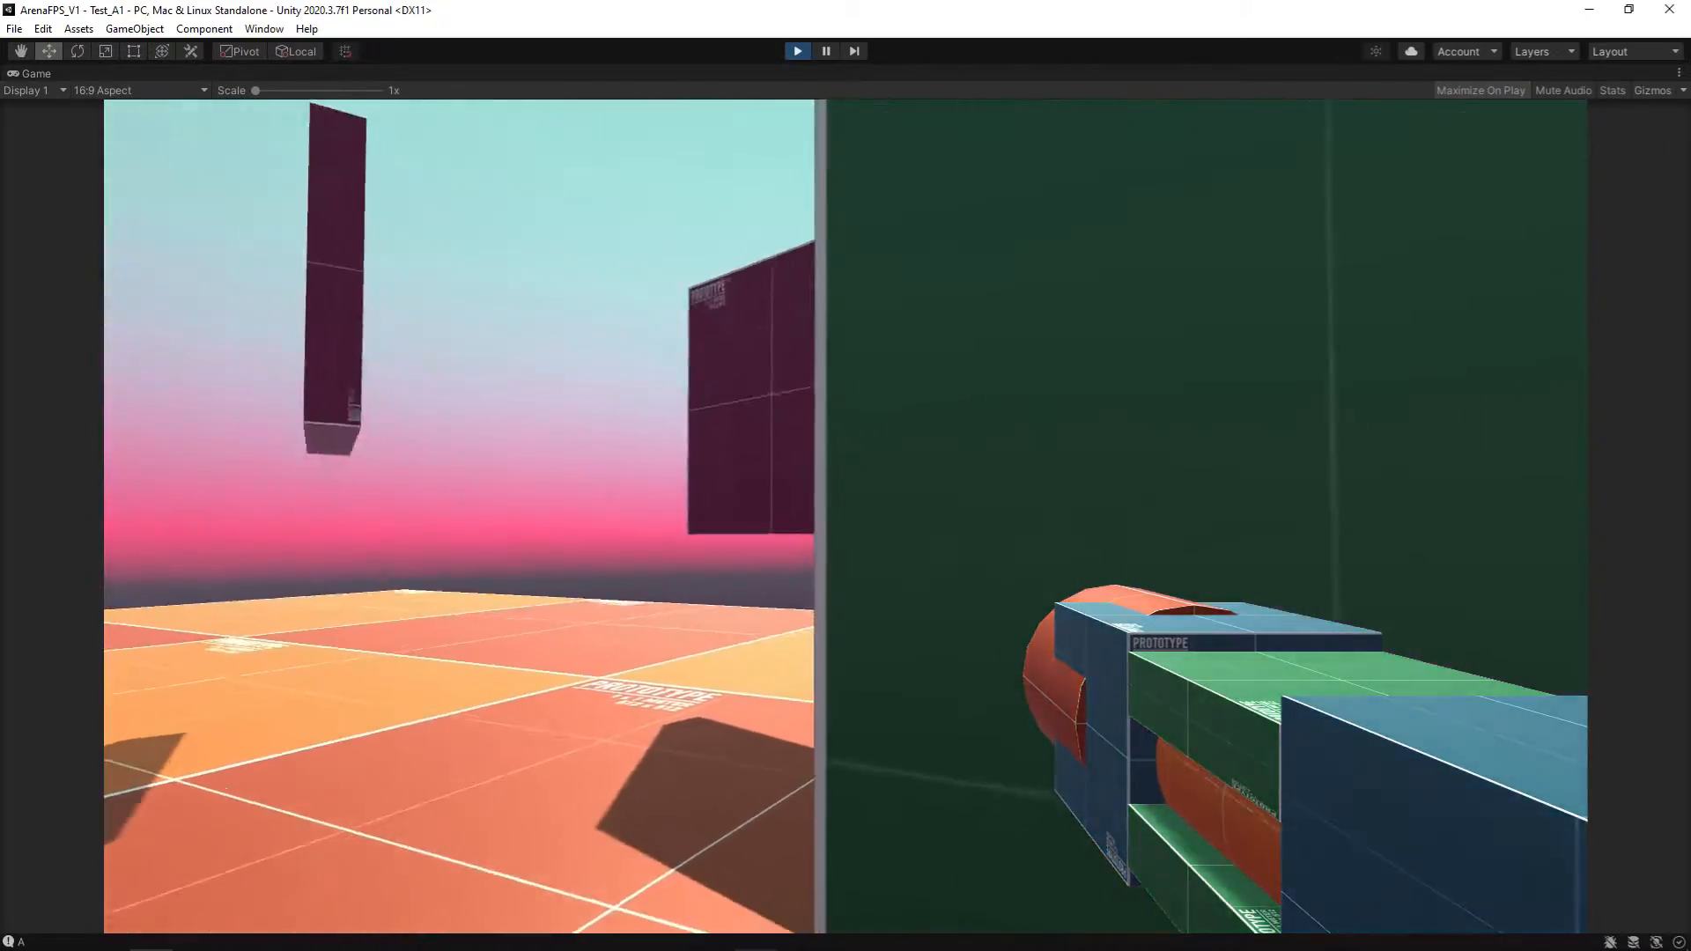
pyautogui.press('s')
pyautogui.press('w')
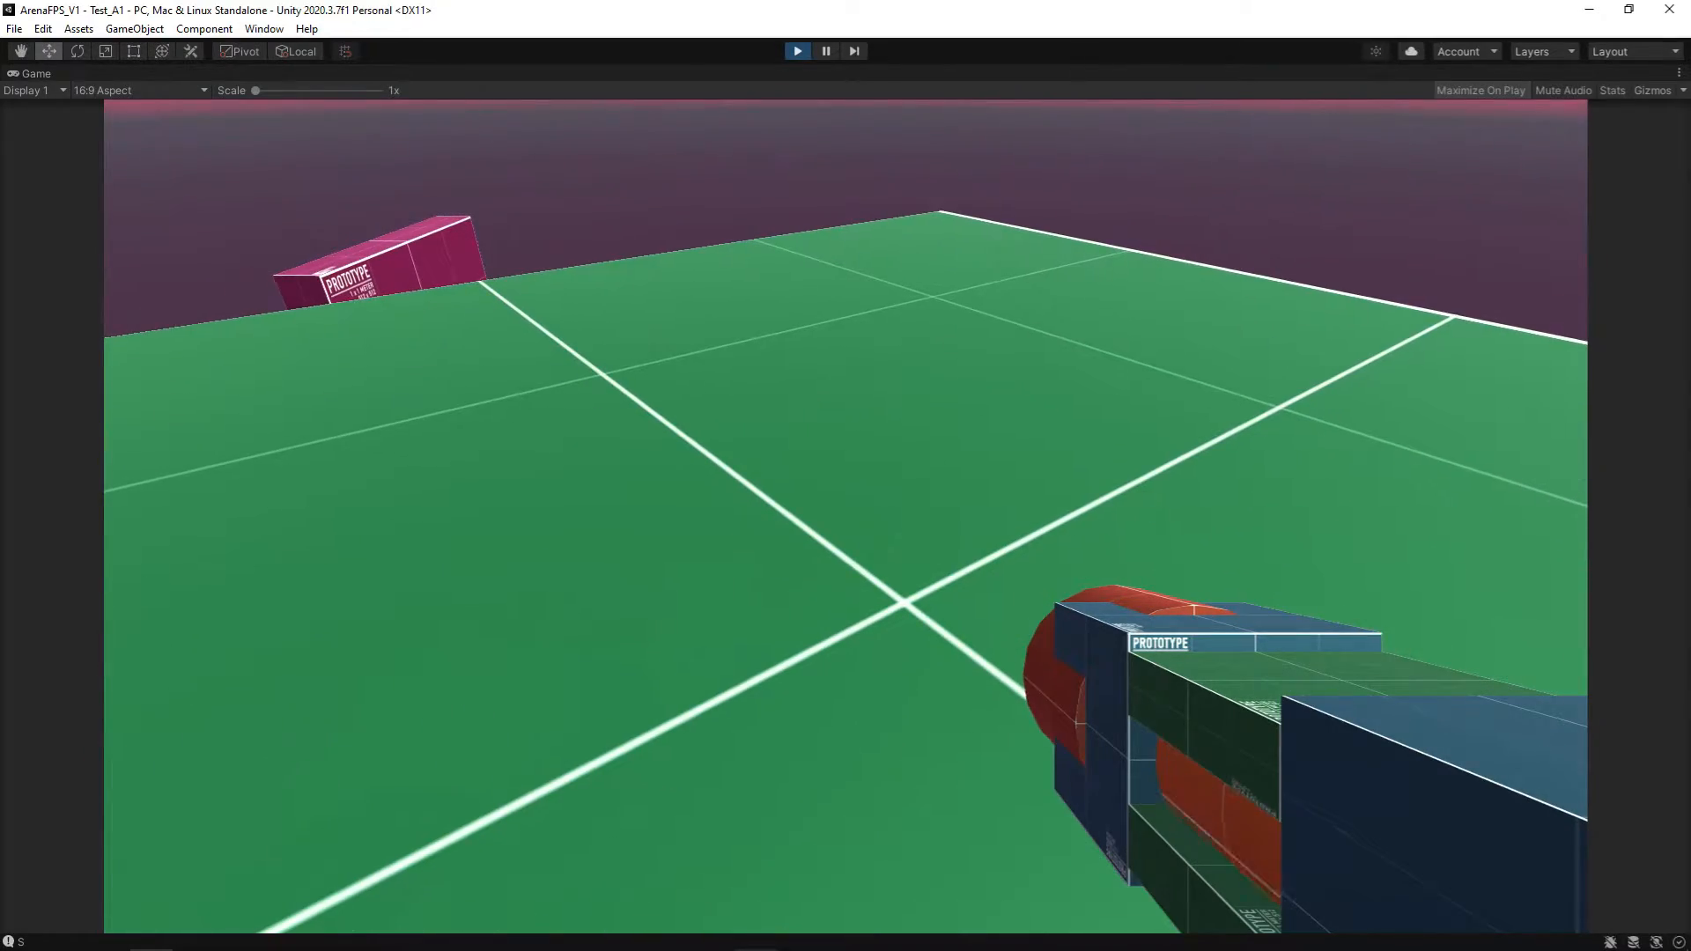
pyautogui.press('w')
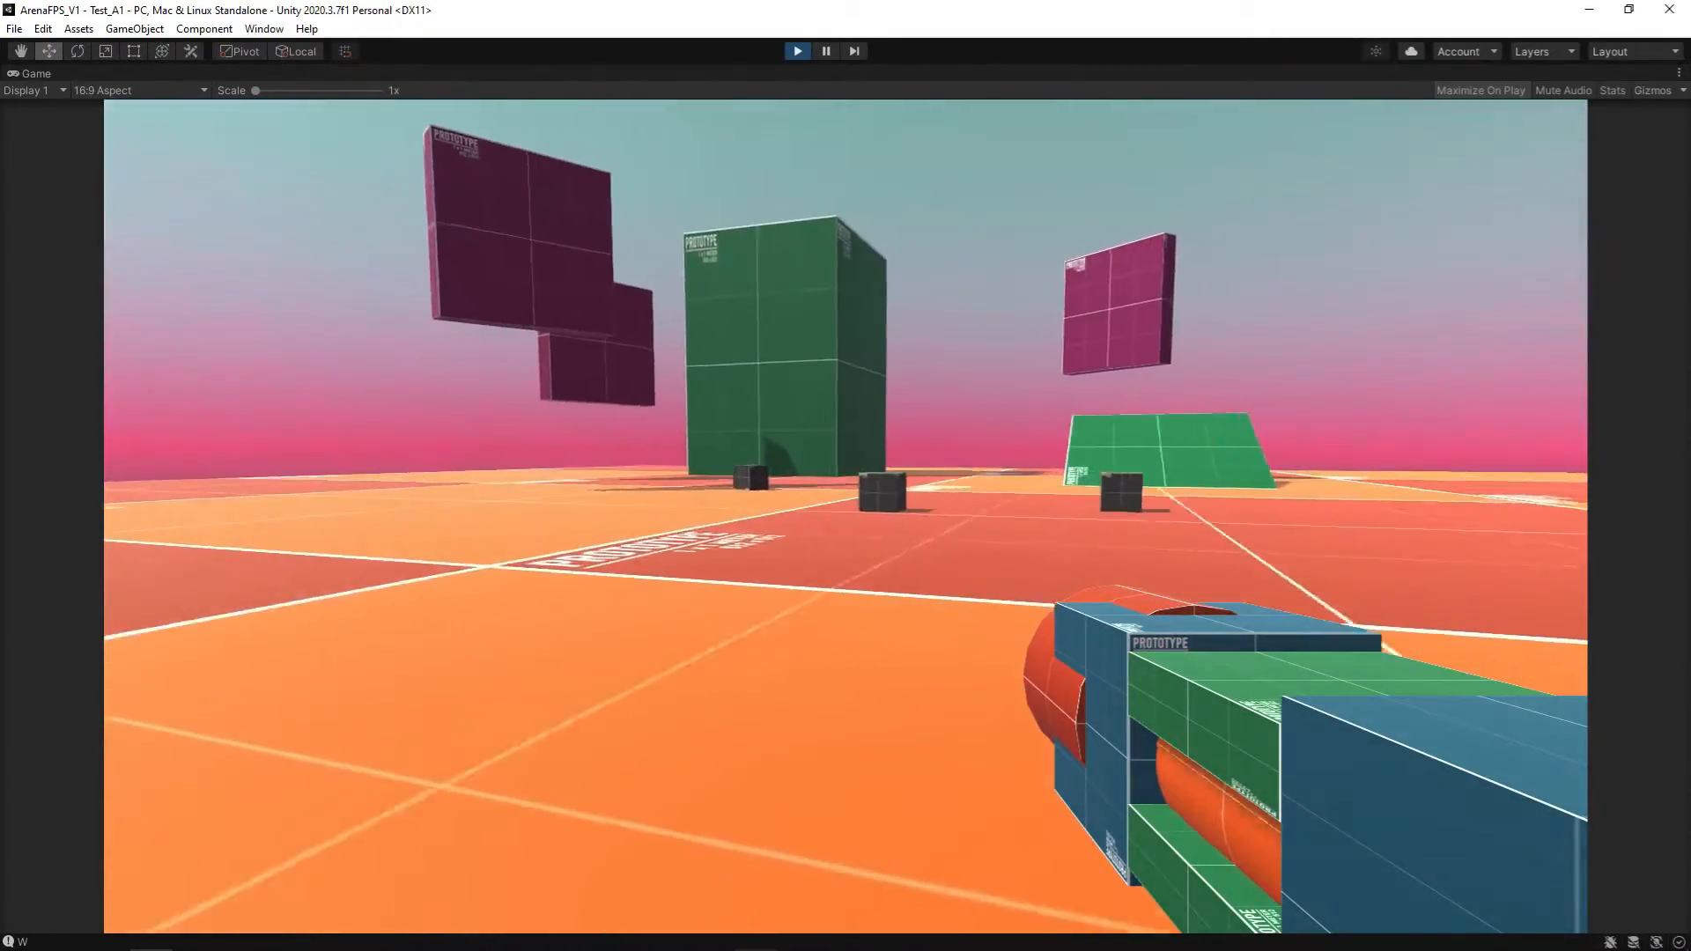
pyautogui.press('d')
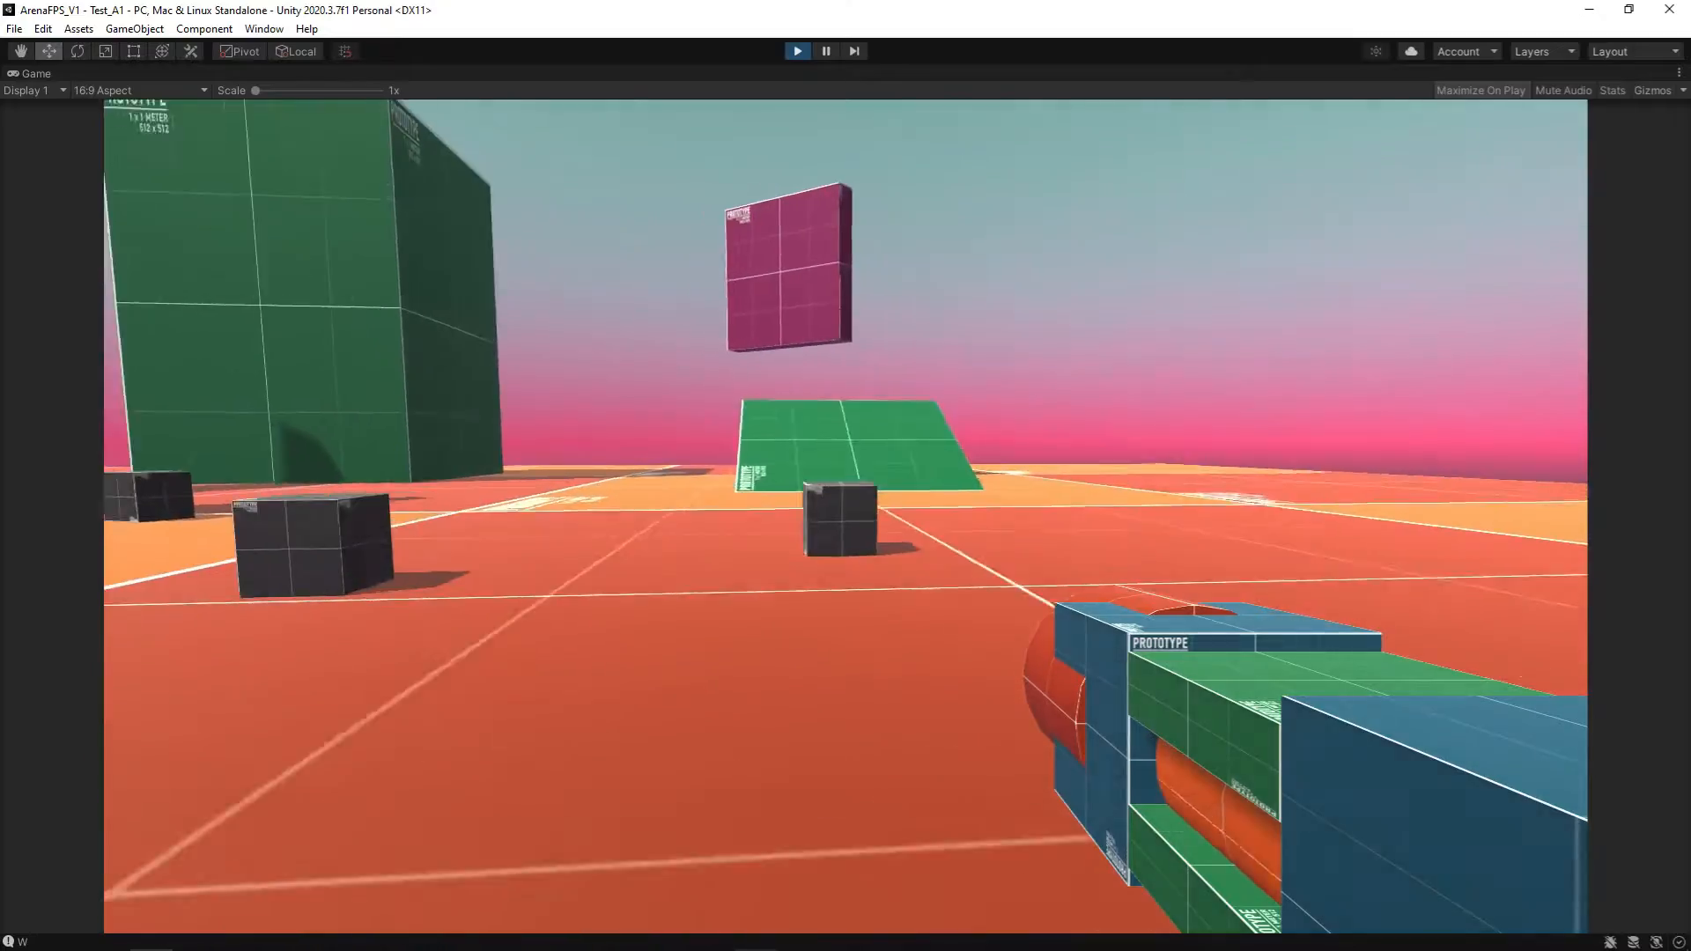
# Step: Strafe and run the player across the arena floor past the dark cubes, and exit play mode
pyautogui.press('a')
pyautogui.press('w')
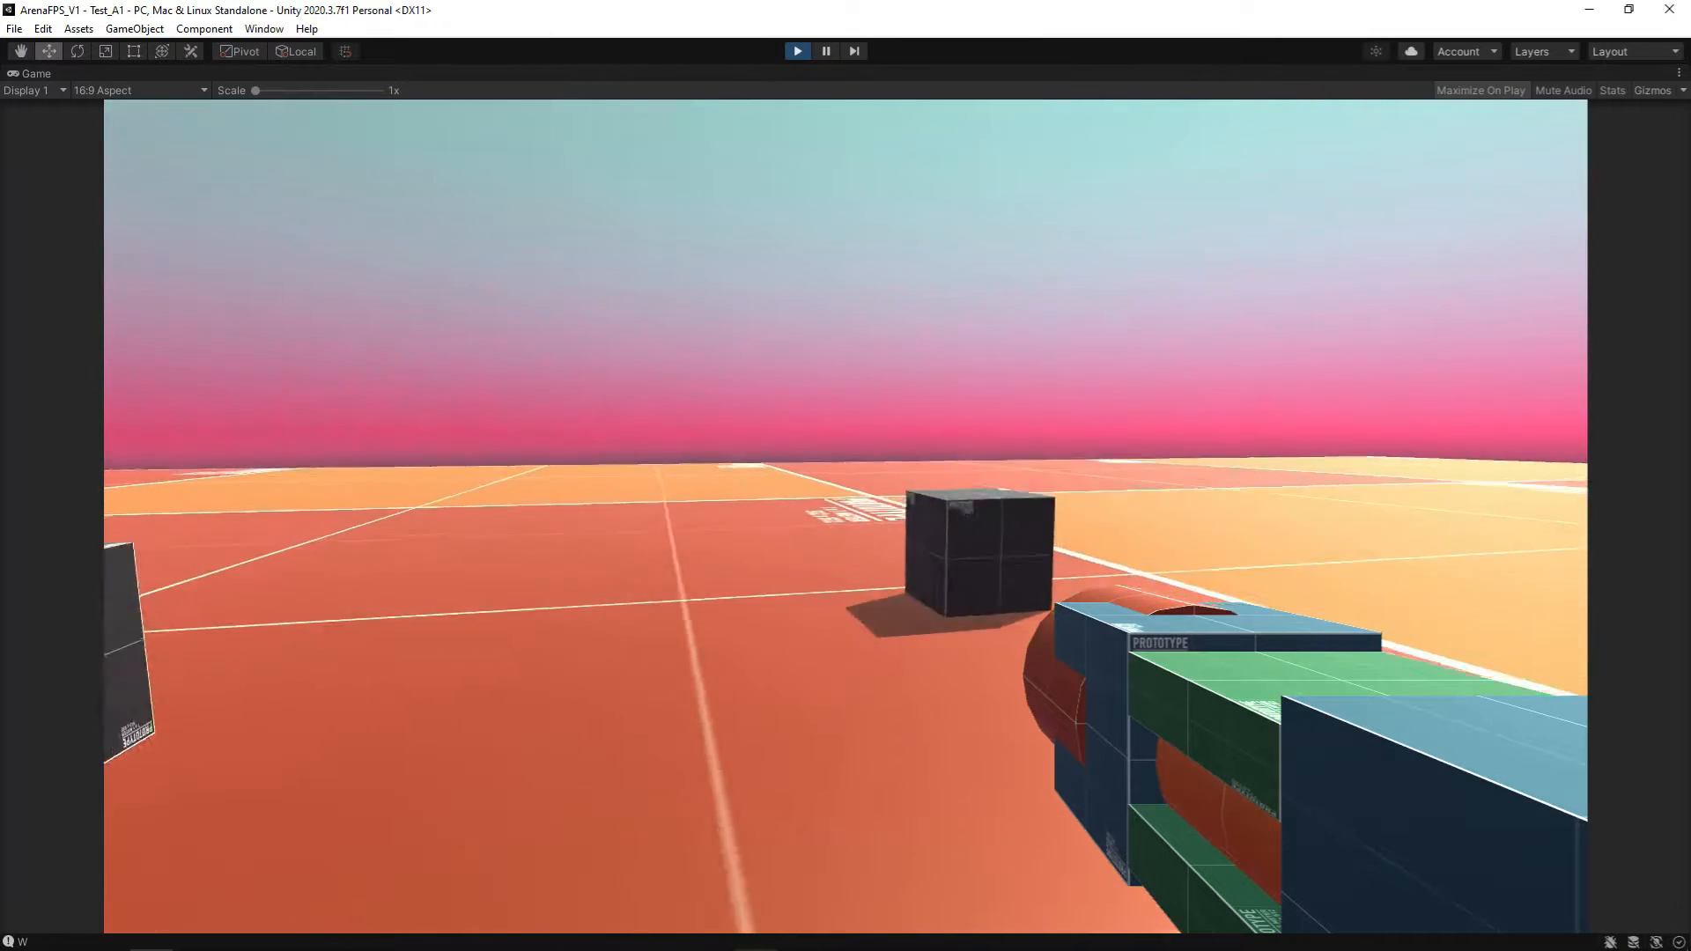
pyautogui.press('Escape')
pyautogui.click(796, 50)
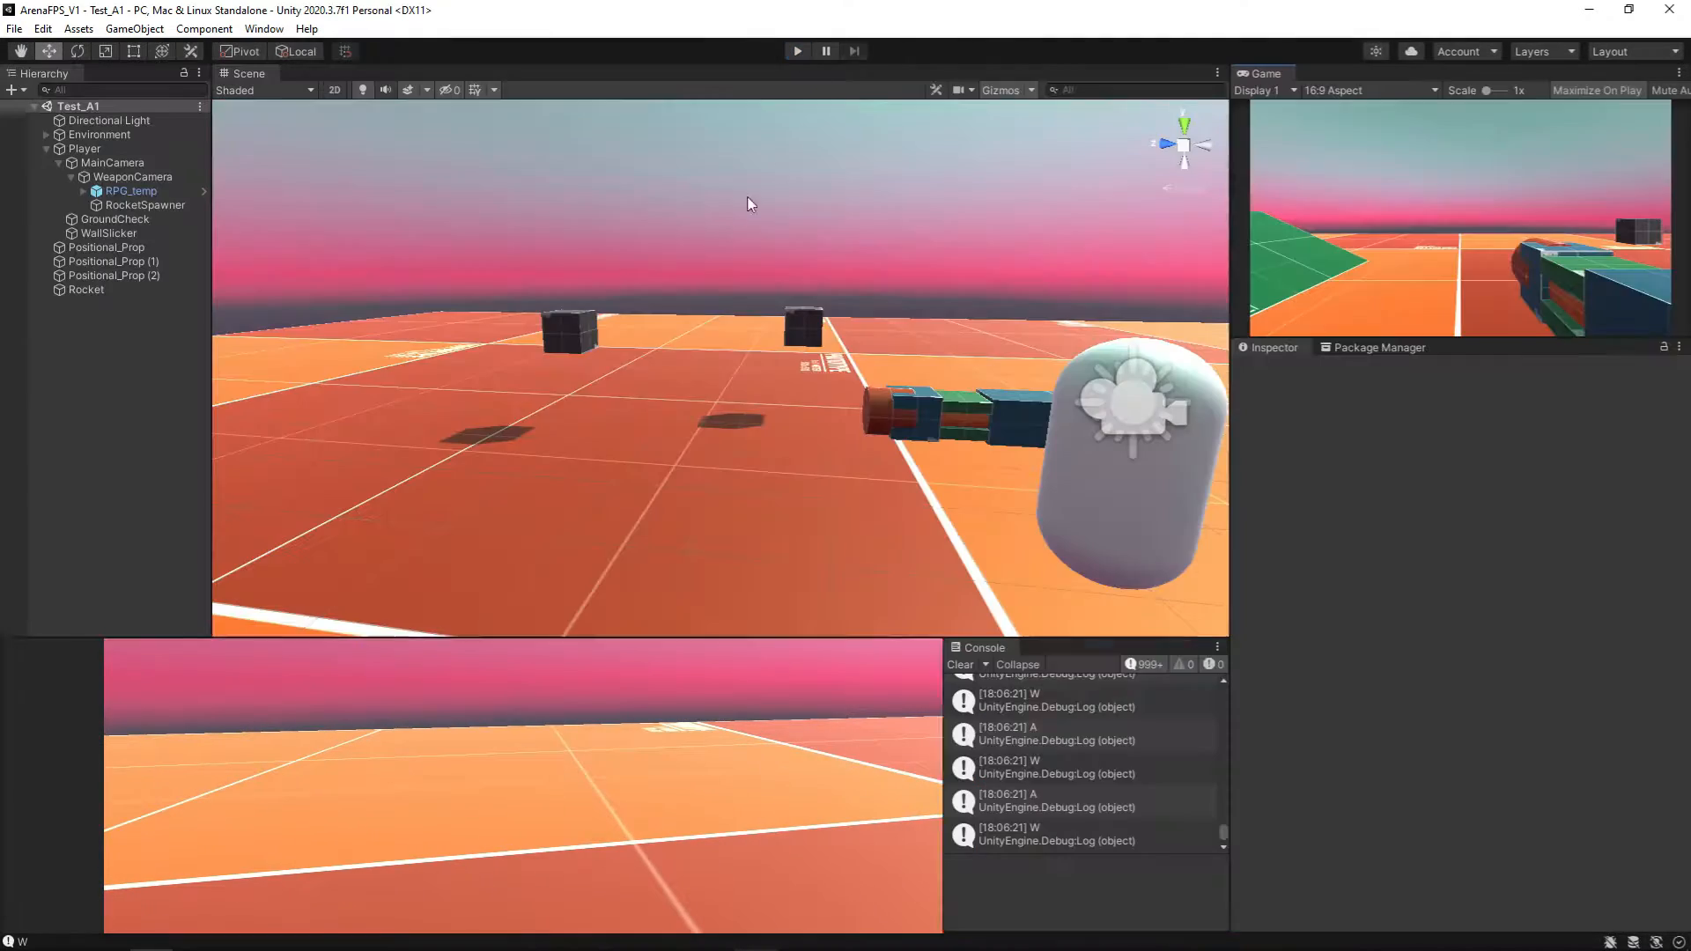
# Step: Inspect the Player object and its RocketSpawner child, examining the spawner's placement in front of the gun
pyautogui.click(1107, 482)
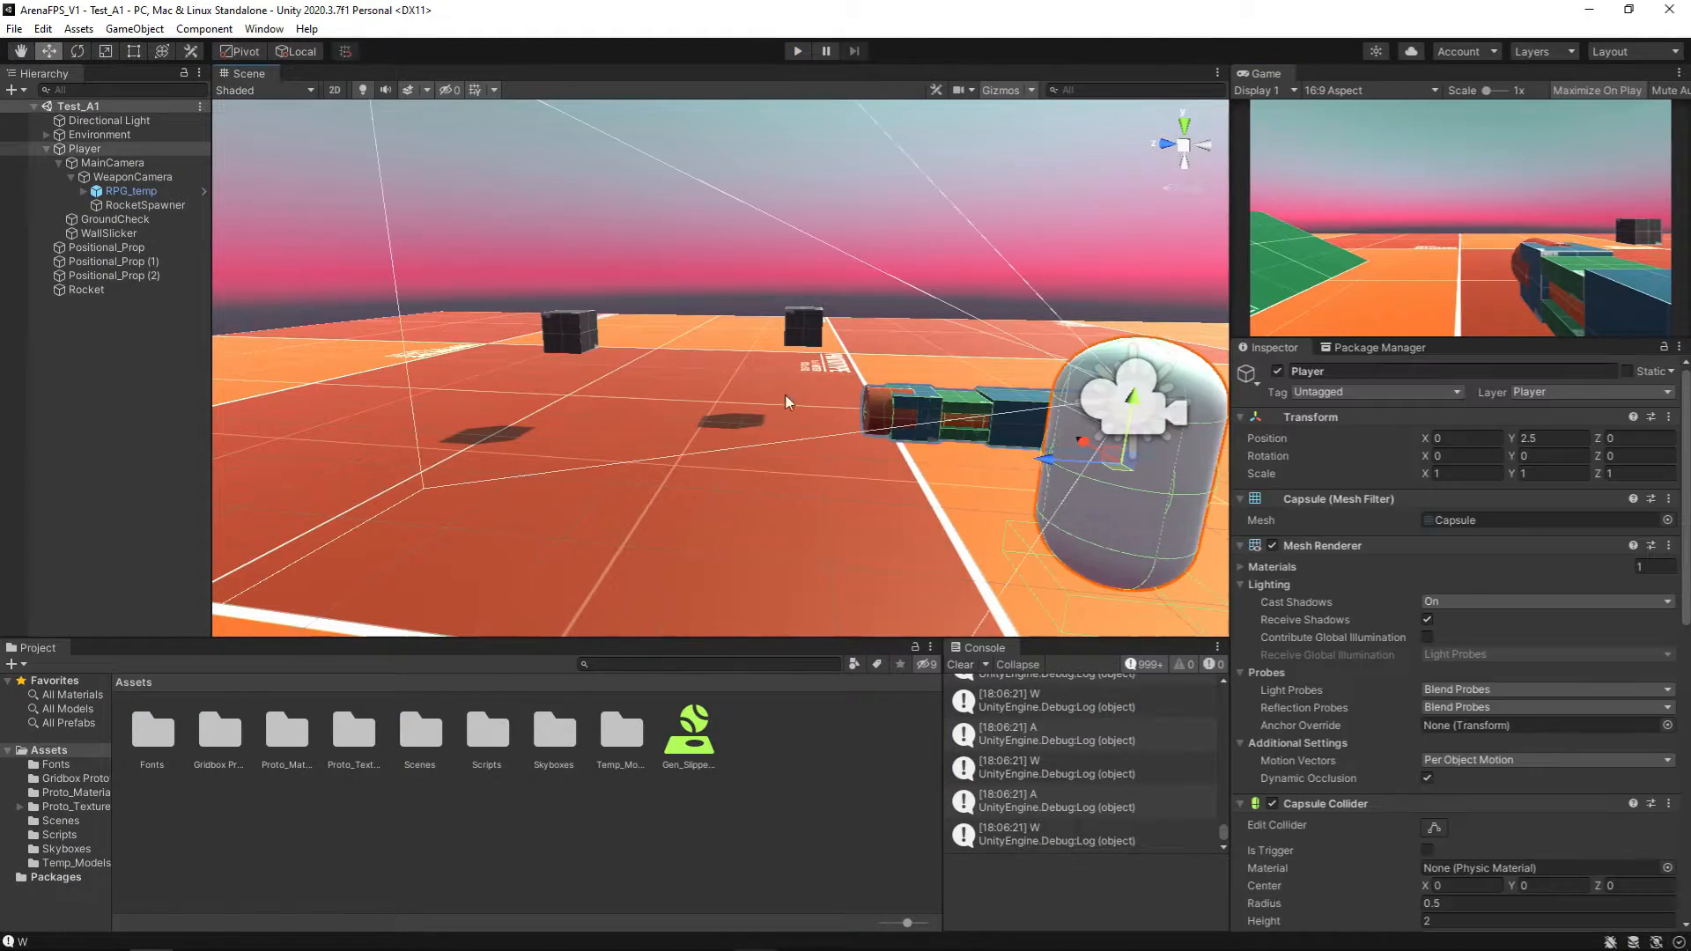
pyautogui.click(117, 206)
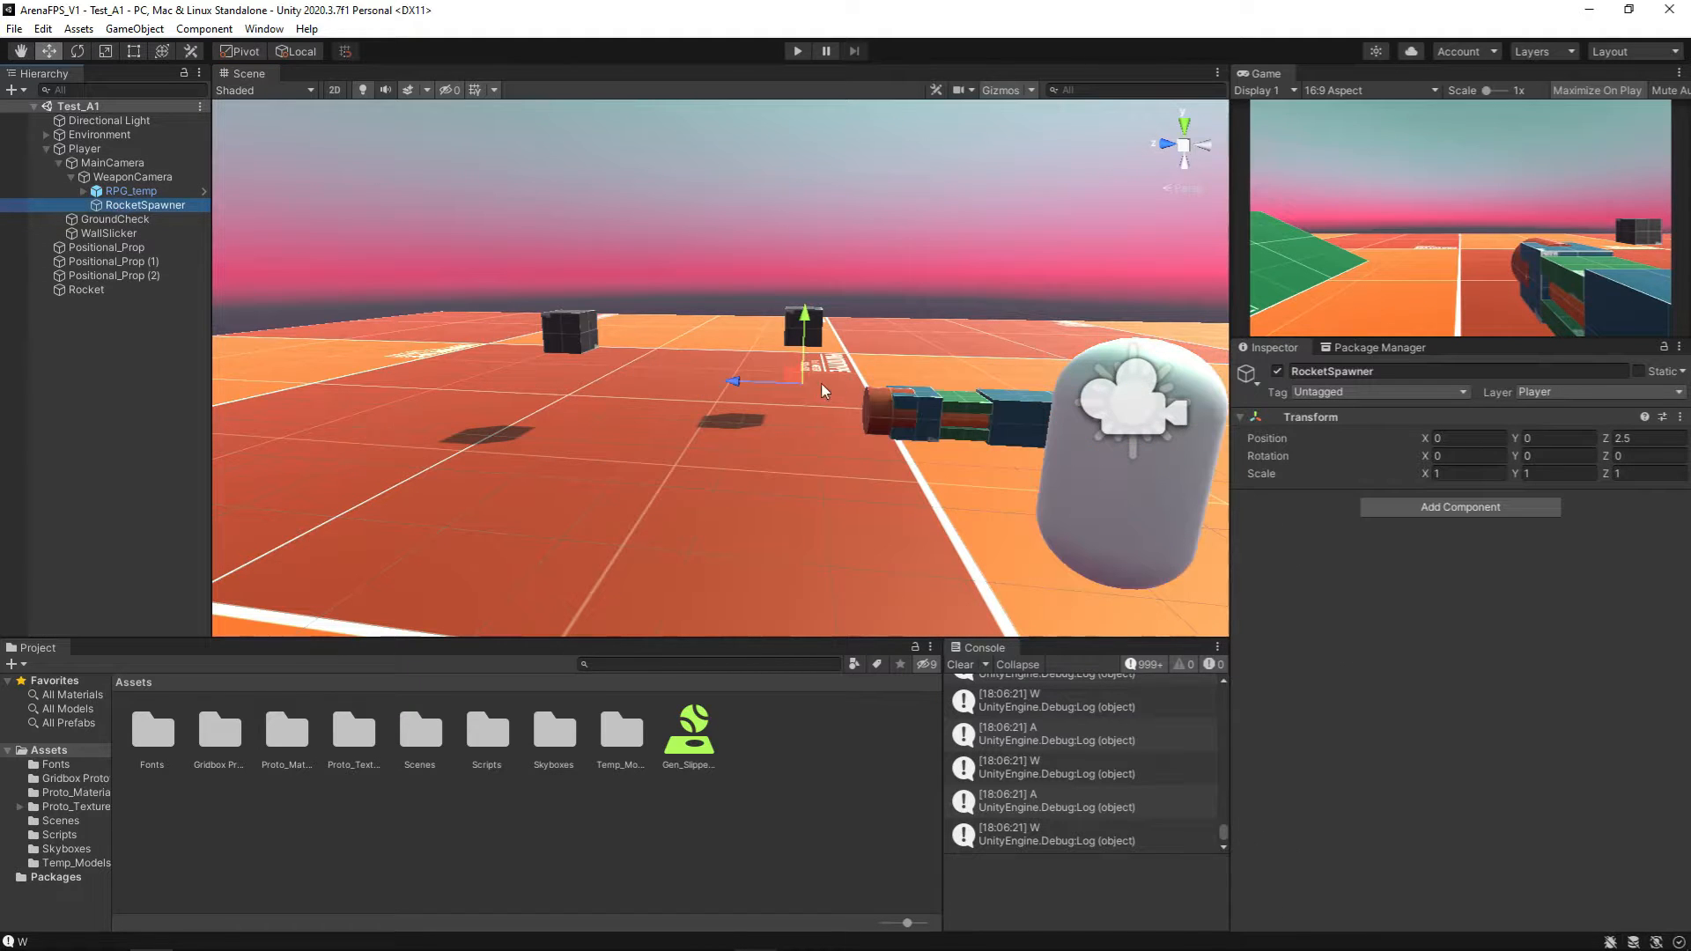
pyautogui.moveTo(788, 383); pyautogui.dragTo(691, 352, button='right')
pyautogui.moveTo(690, 351); pyautogui.dragTo(617, 321, button='middle')
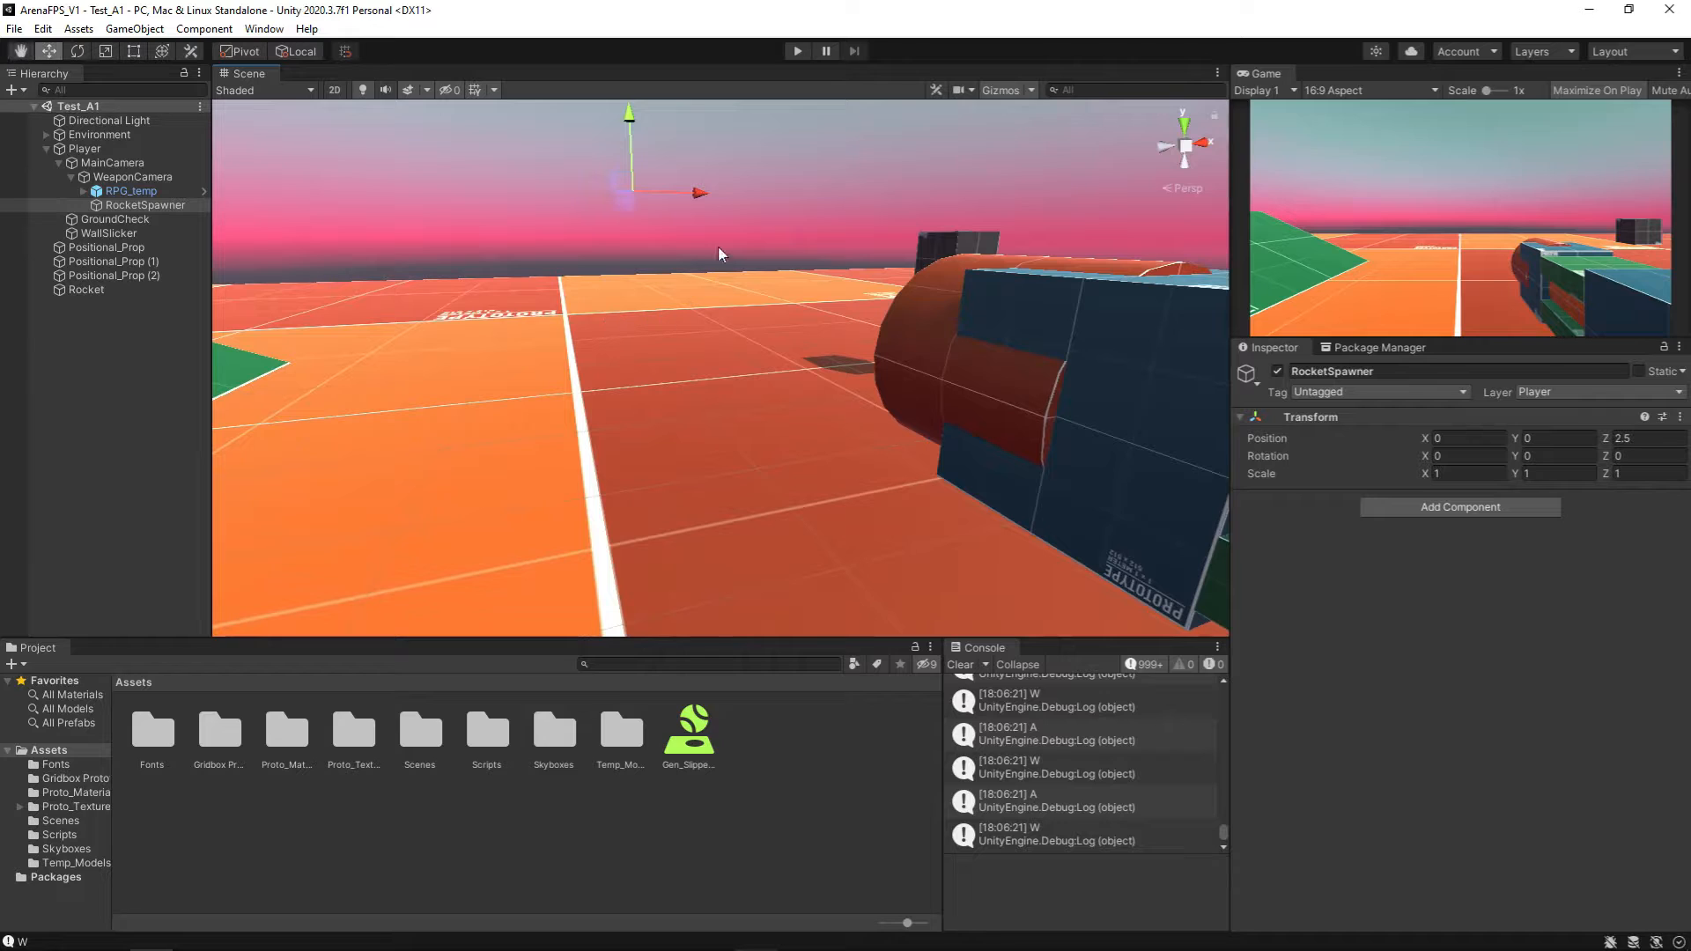
pyautogui.moveTo(767, 214); pyautogui.dragTo(724, 171, button='right')
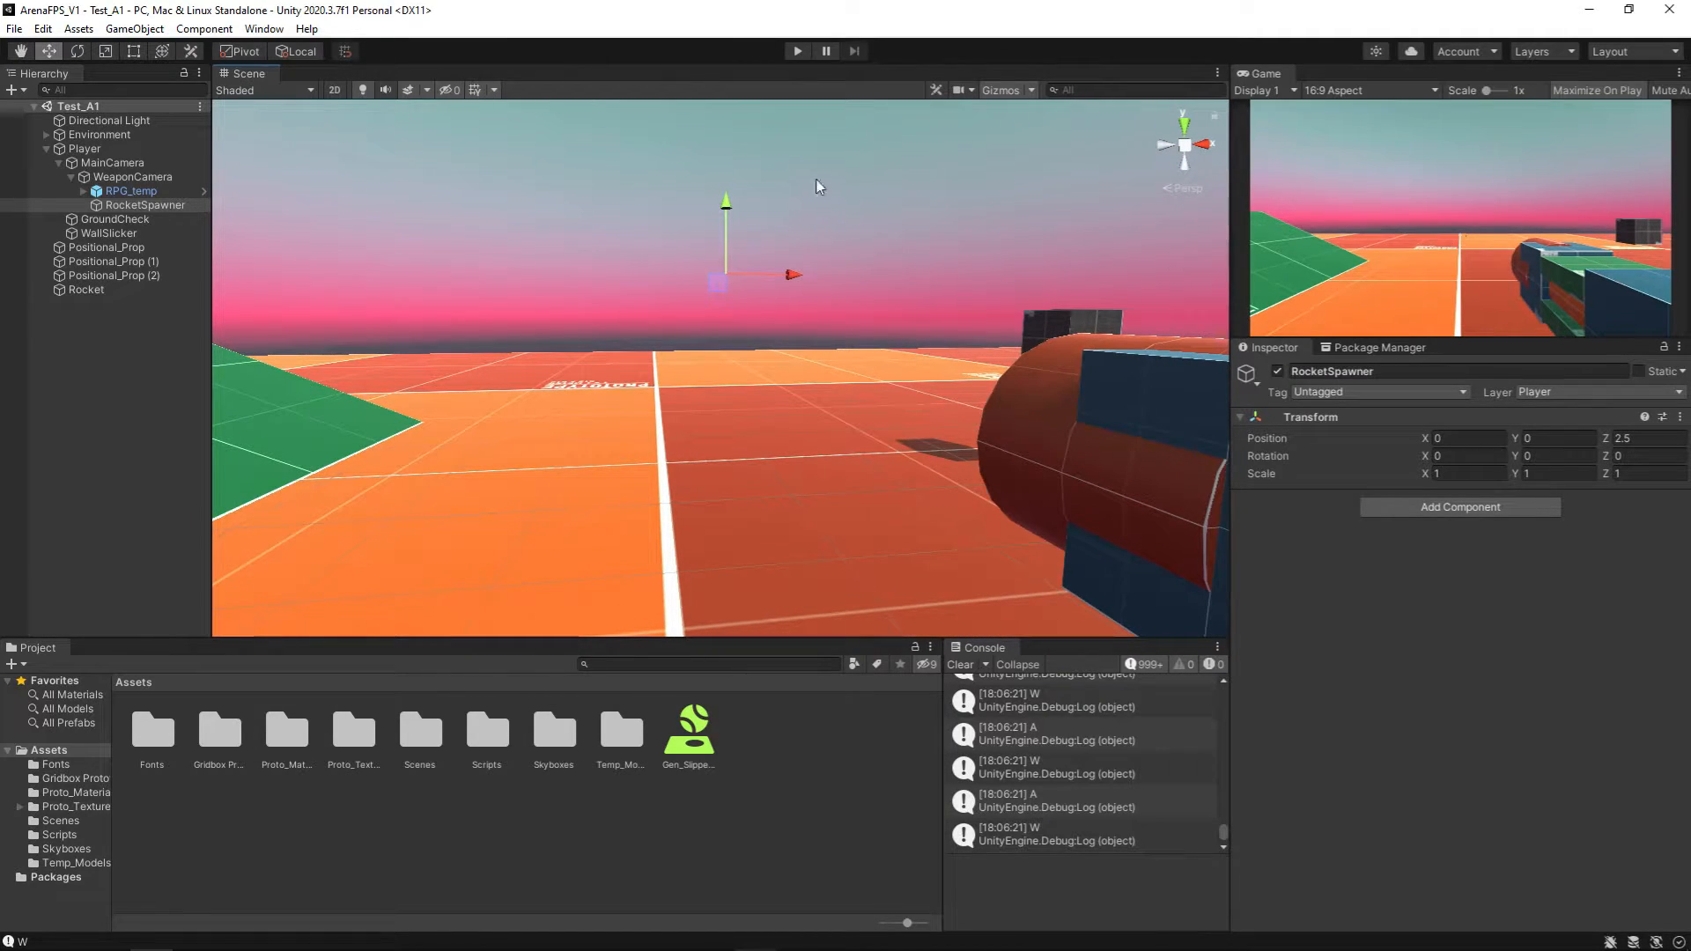
# Step: Restart play mode and fire test rockets over the open arena floor while running, backing up and strafing
pyautogui.click(809, 113)
pyautogui.click(797, 53)
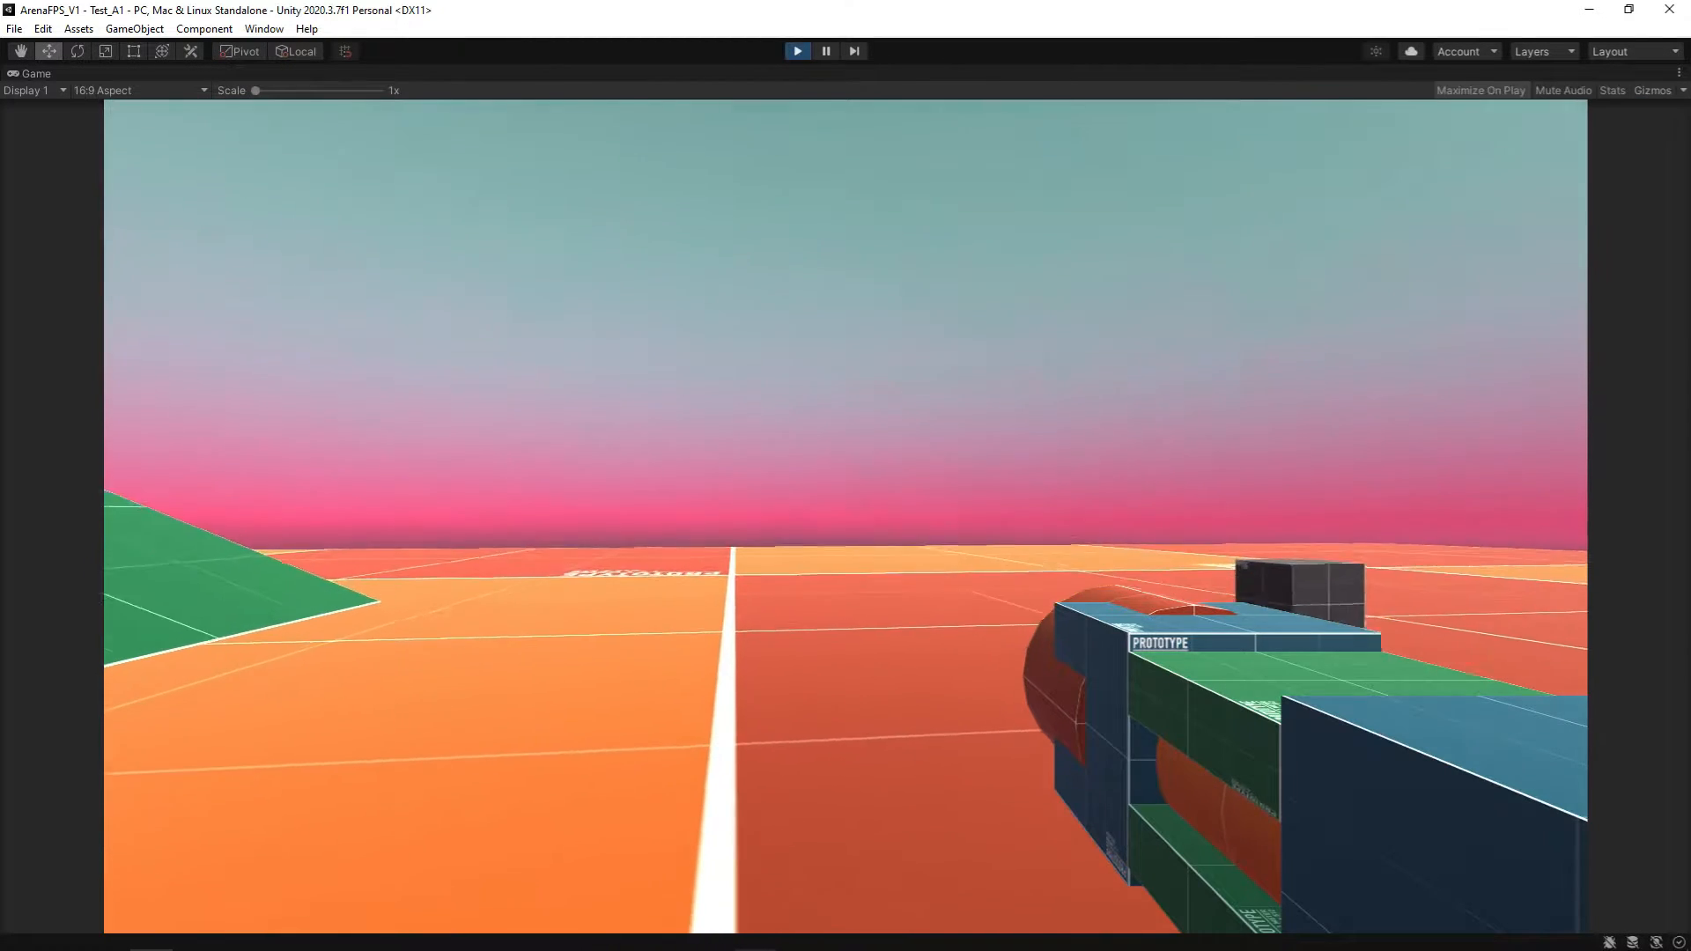
pyautogui.press('w')
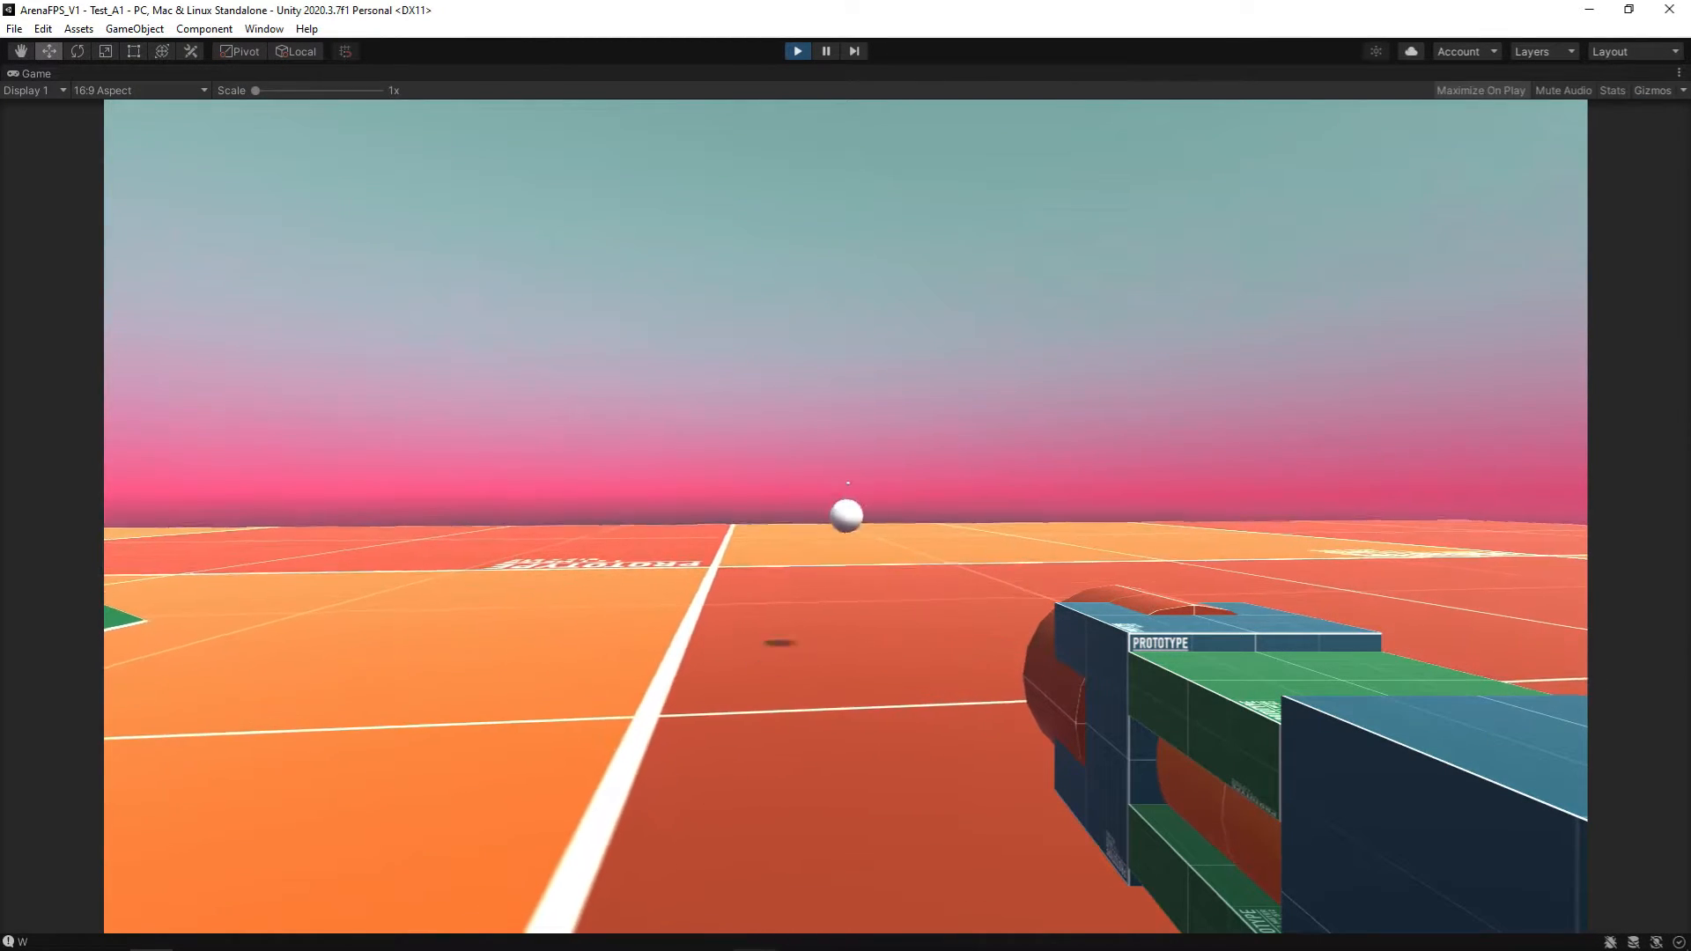
pyautogui.click(845, 516)
pyautogui.press('s')
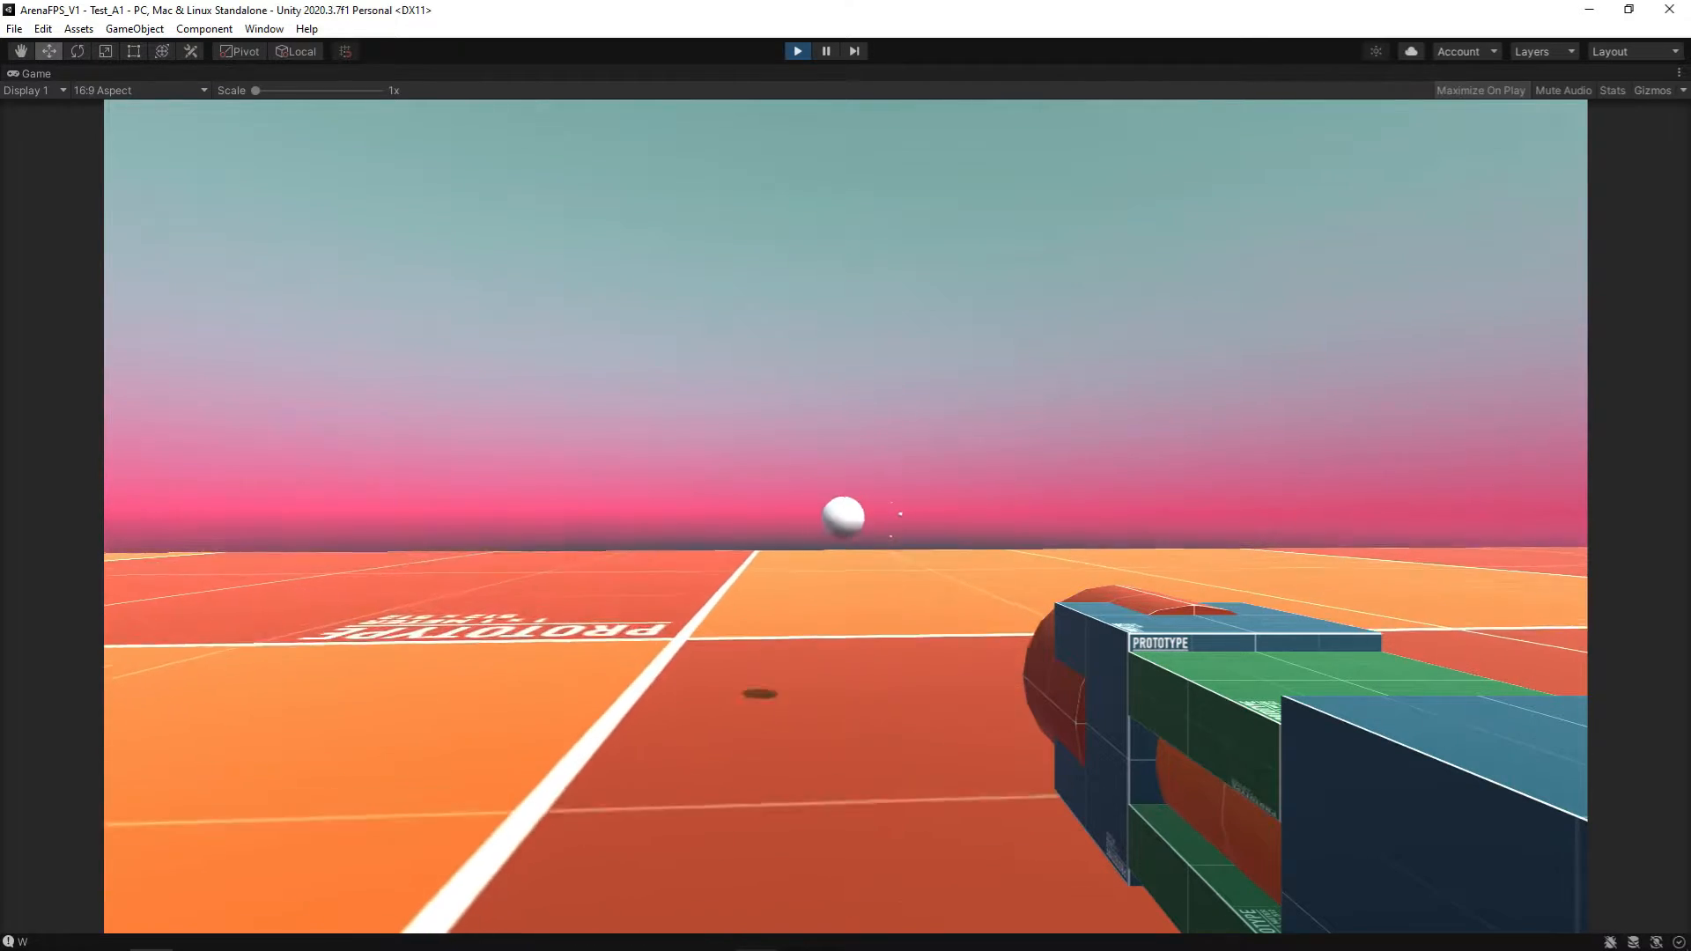
pyautogui.press('a')
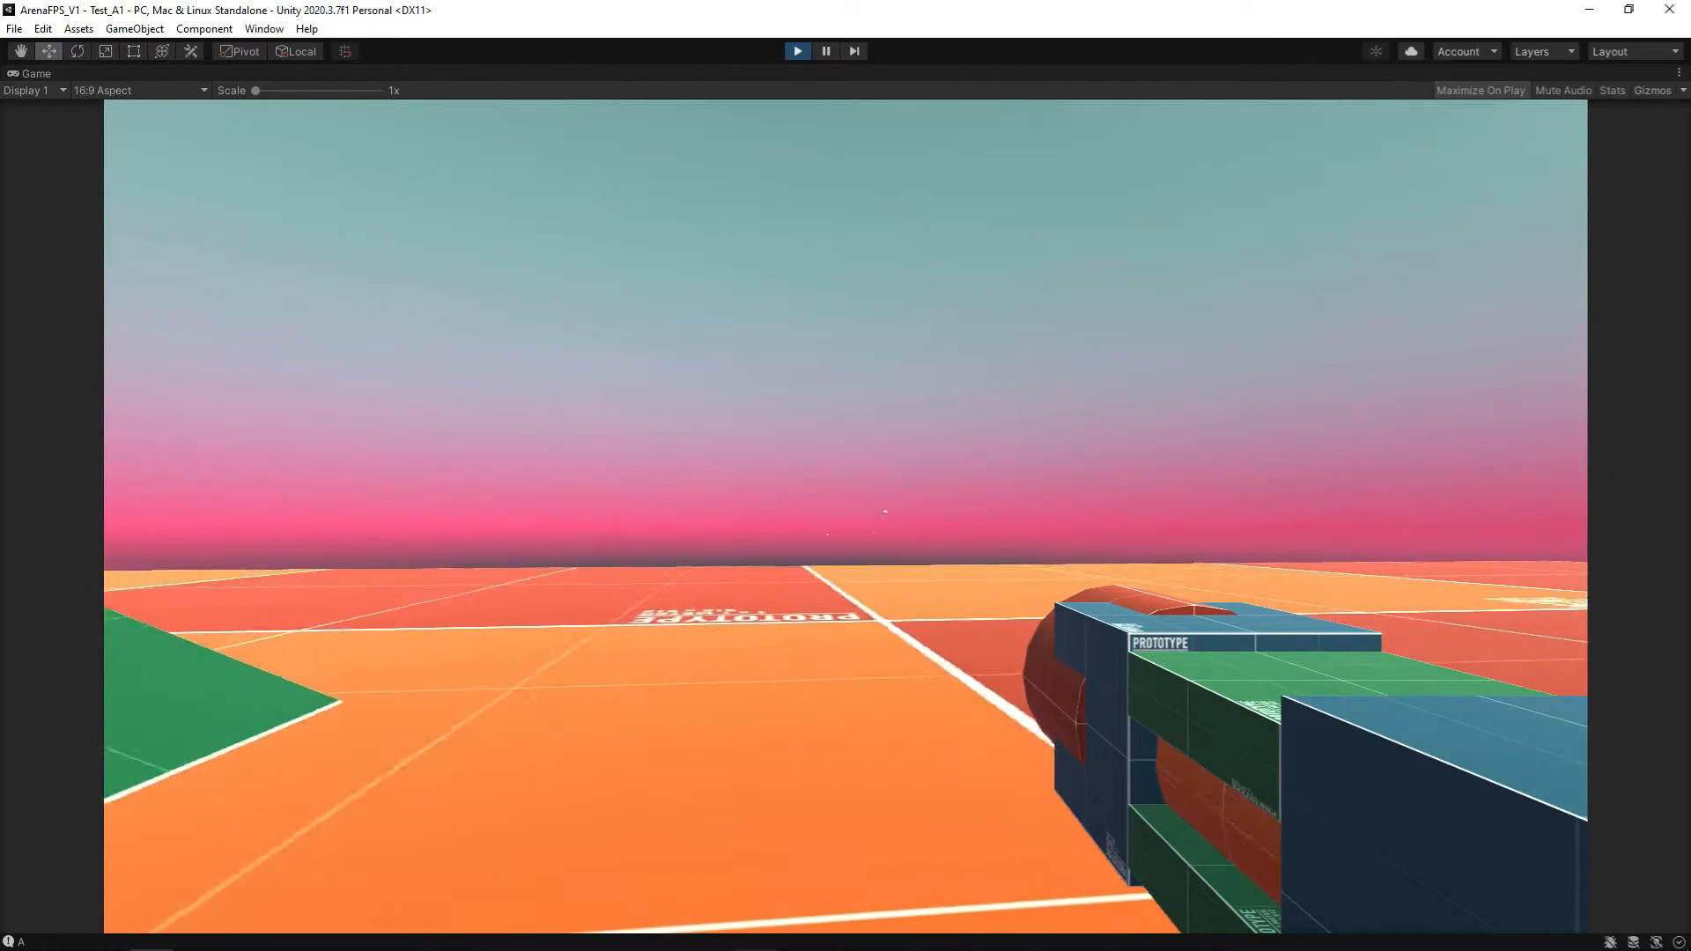
pyautogui.click(846, 516)
pyautogui.press('d')
pyautogui.click(845, 516)
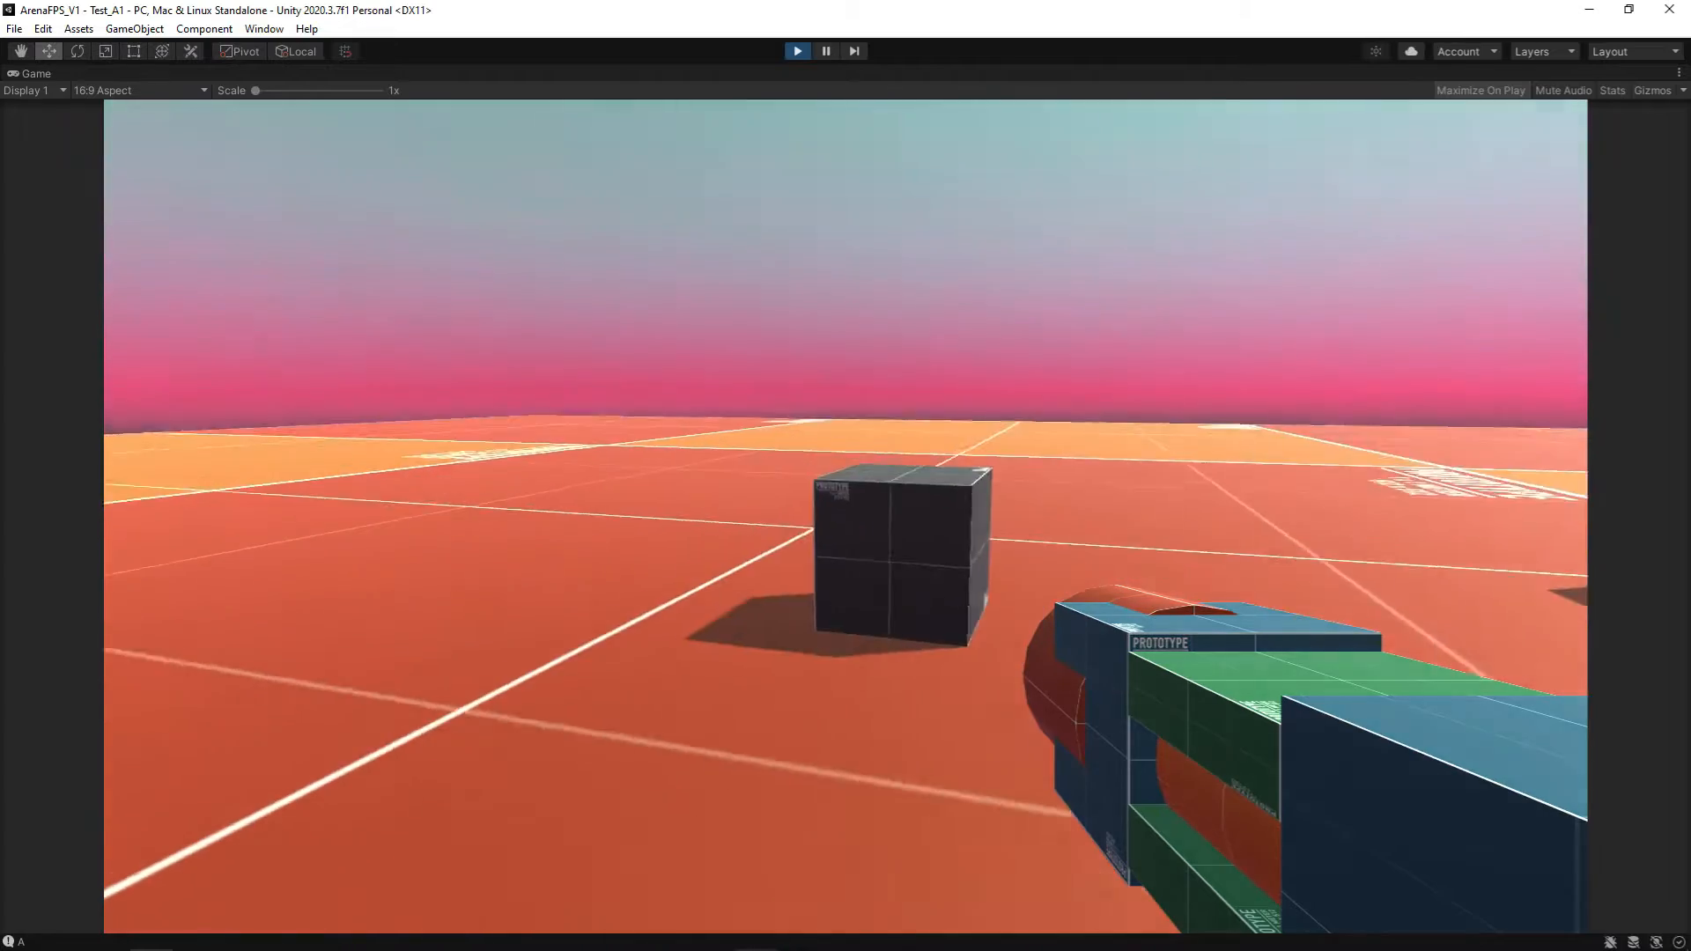
# Step: Shoot rockets at the dark cube on the open floor to knock it toward the floating pink panels
pyautogui.press('w')
pyautogui.click(845, 516)
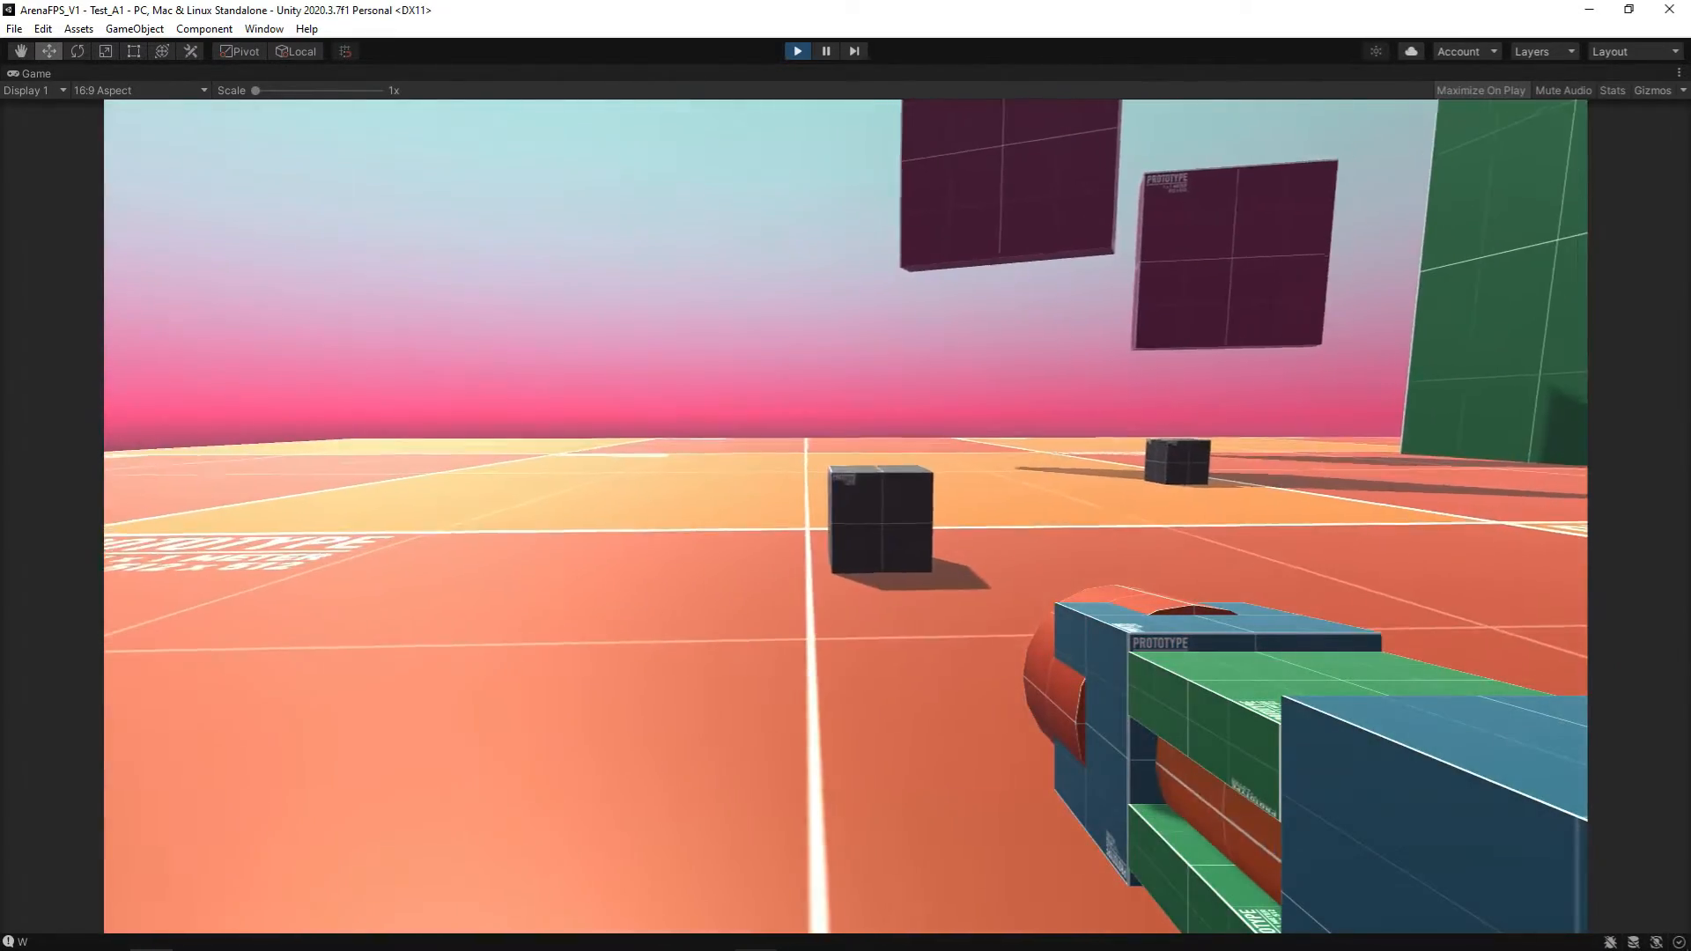
pyautogui.click(846, 516)
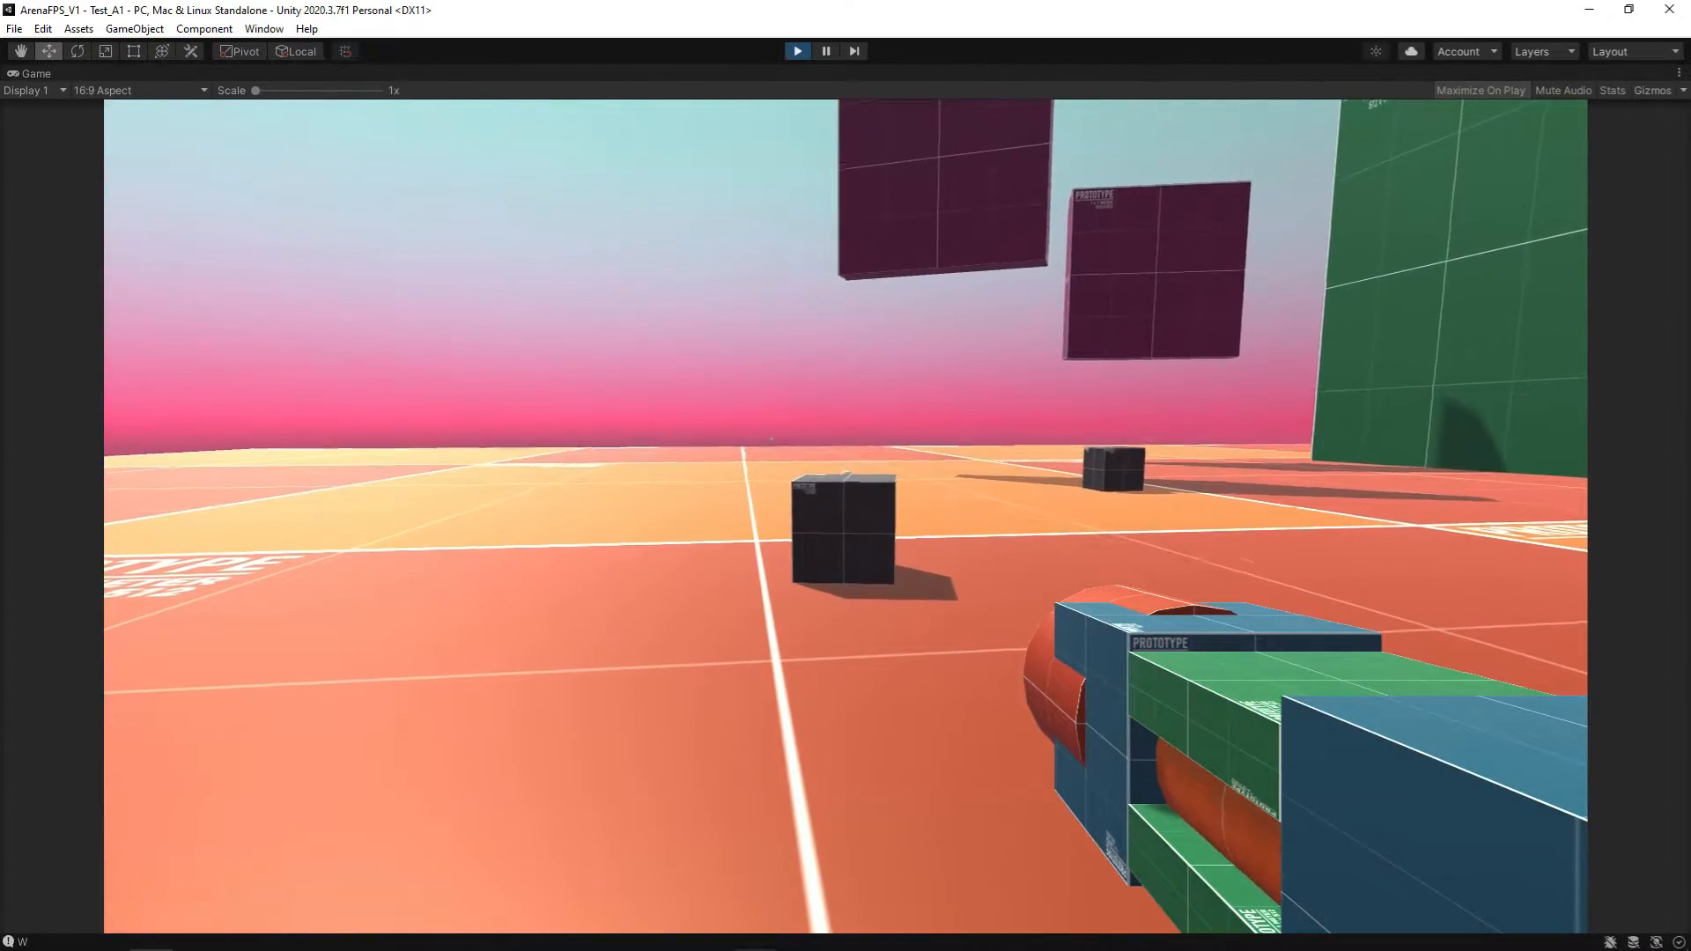
pyautogui.press('s')
pyautogui.click(846, 517)
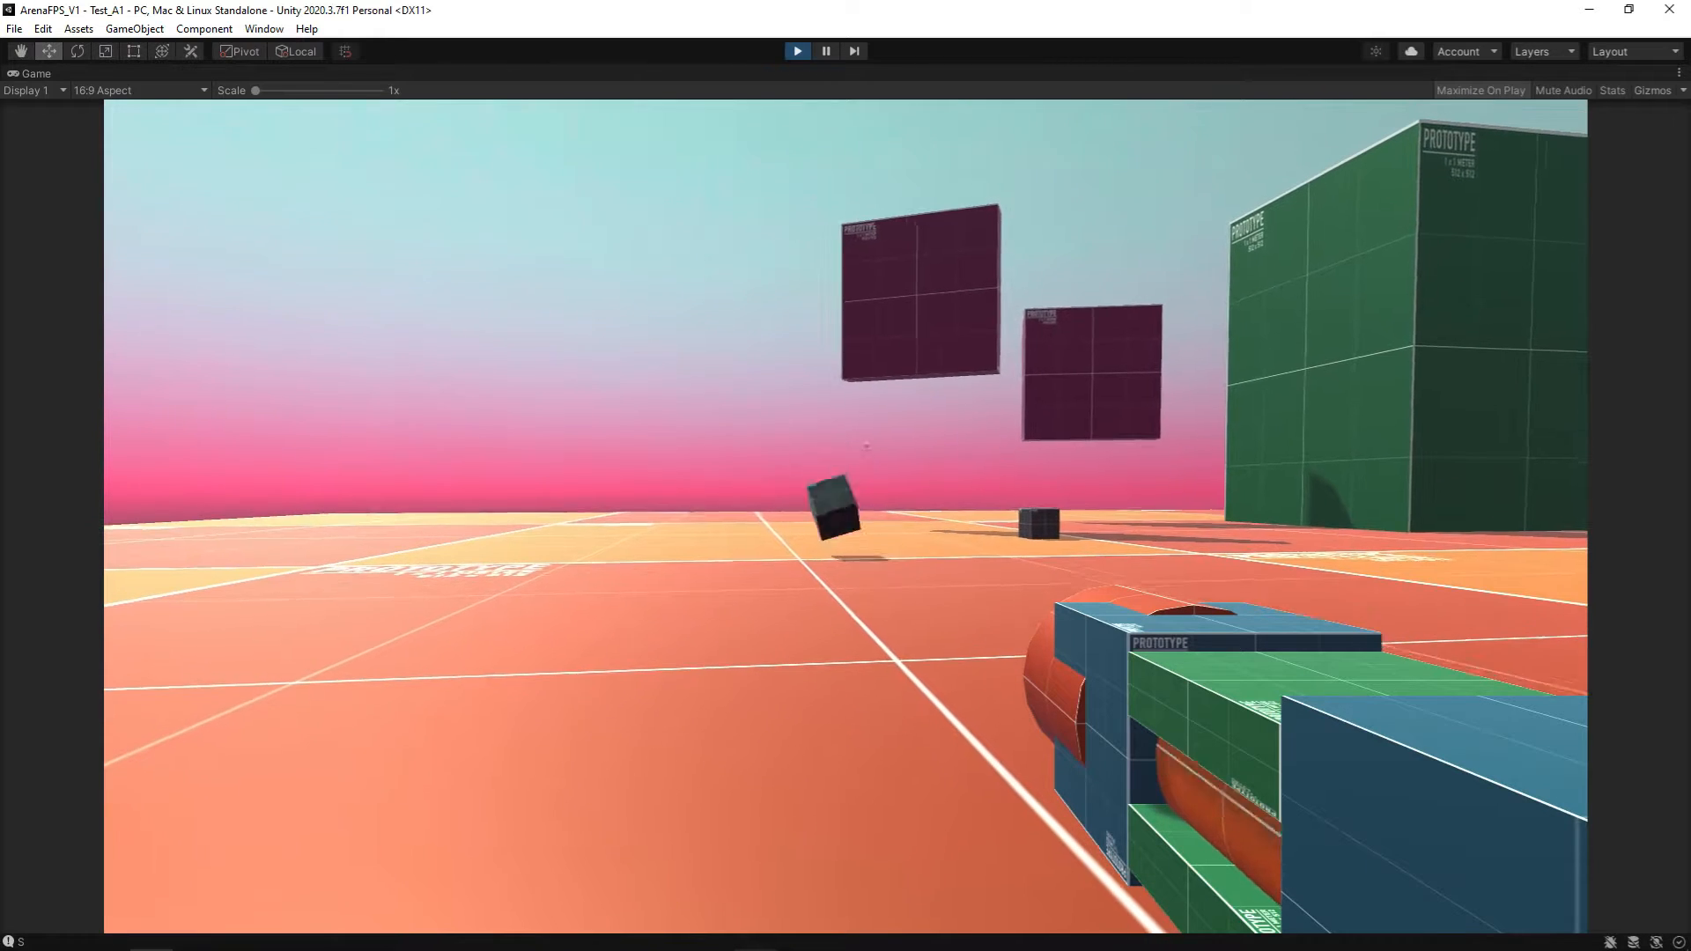
pyautogui.press('w')
pyautogui.click(845, 516)
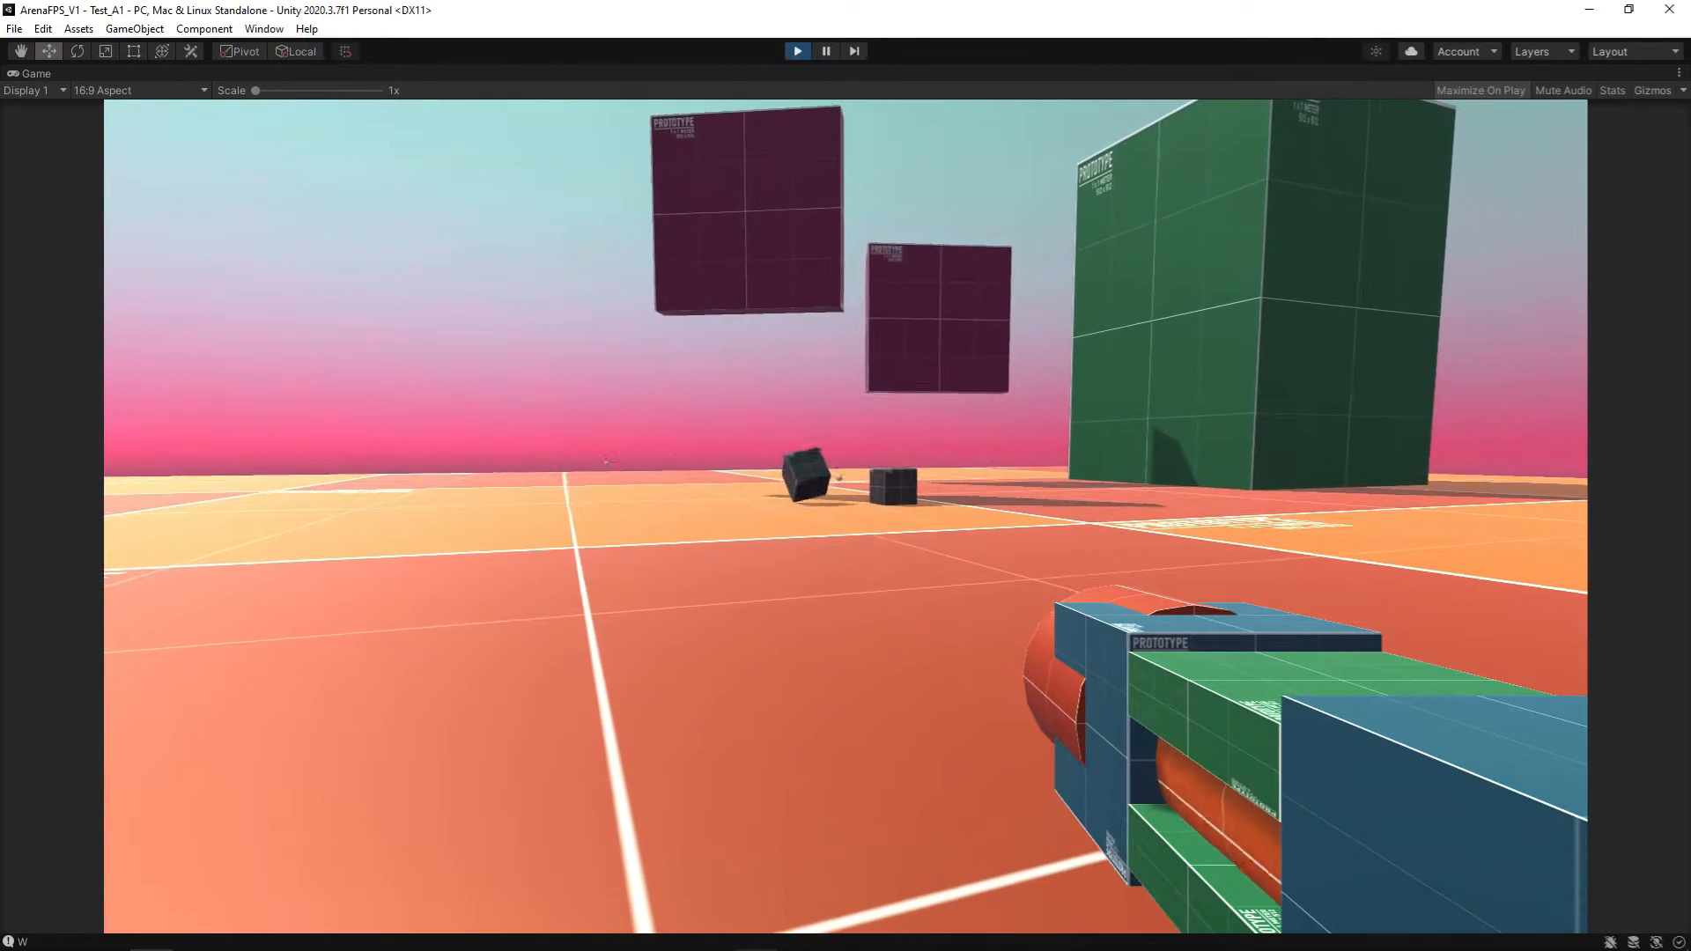
# Step: Follow the tumbling cube and keep hitting it with rockets, driving it past the second dark cube
pyautogui.click(846, 516)
pyautogui.press('w')
pyautogui.click(846, 517)
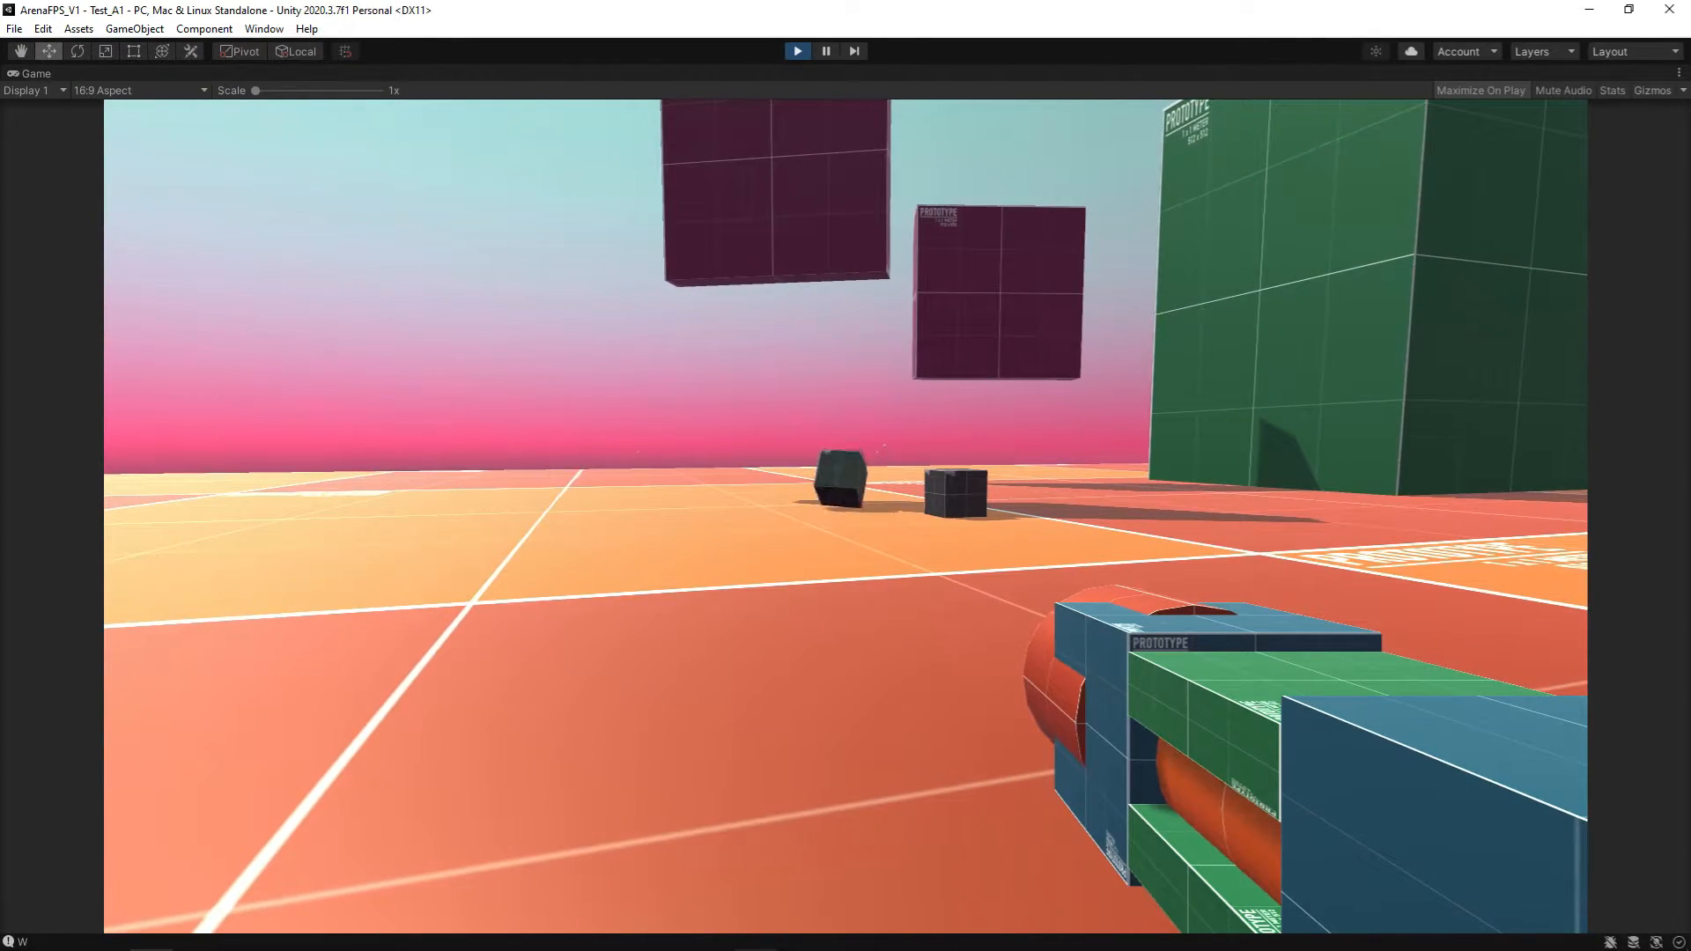
pyautogui.click(846, 516)
pyautogui.click(846, 516)
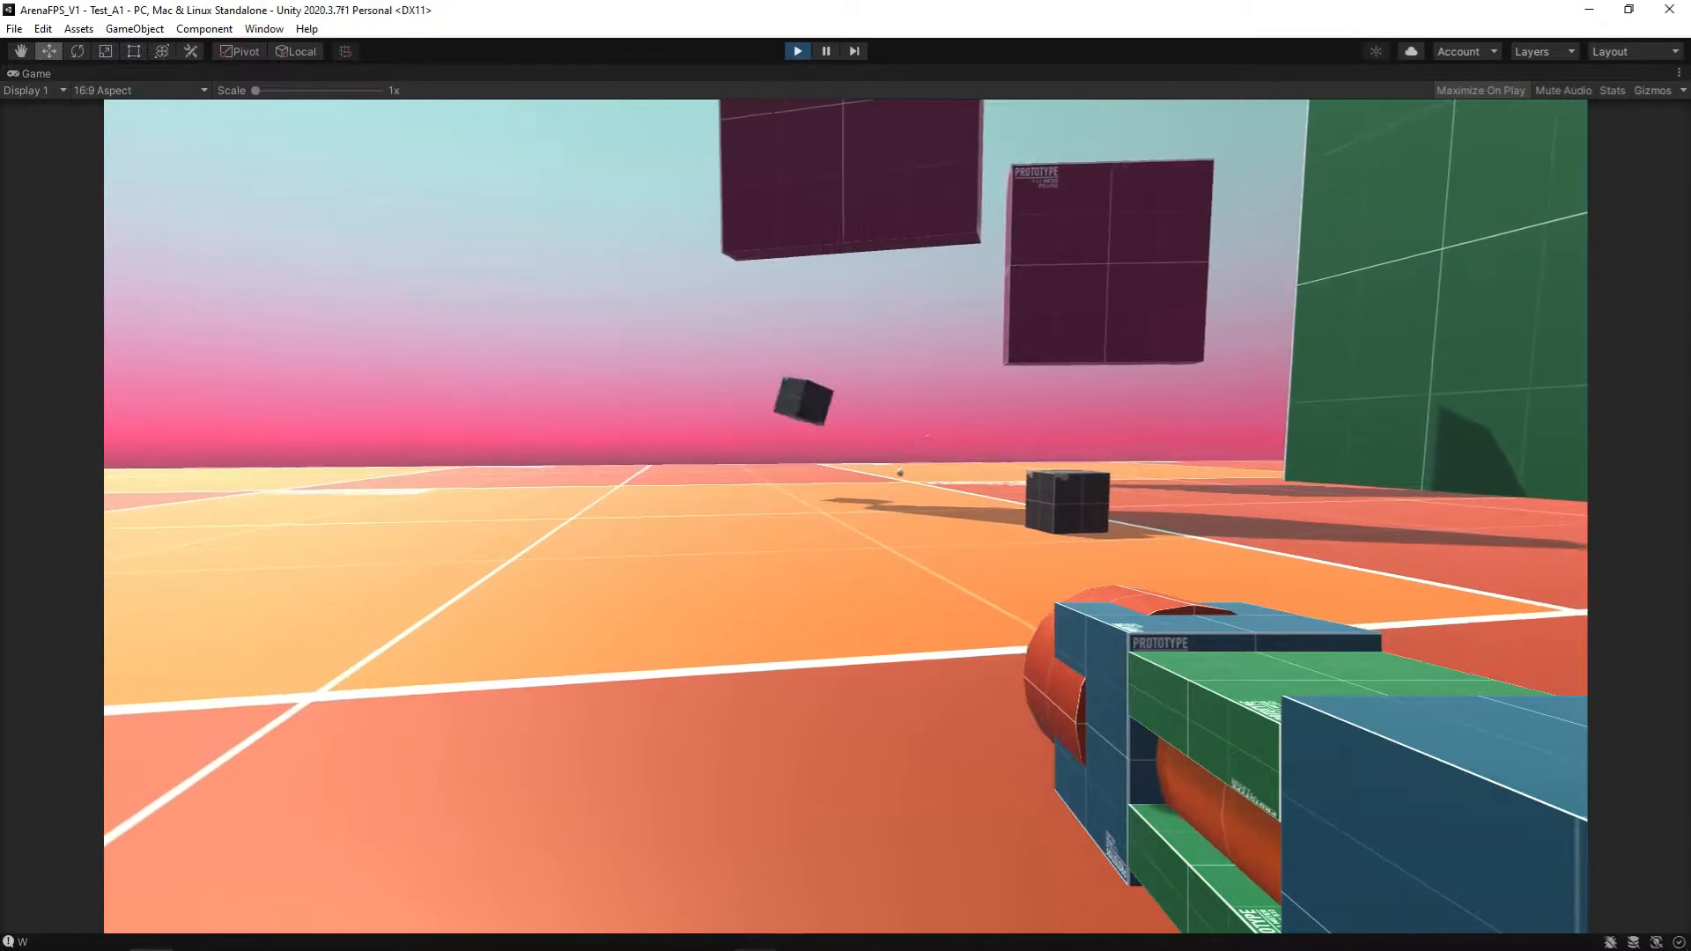
pyautogui.click(846, 516)
# Step: Fire rockets at a dark cube beside the pink panels to push it up to the tall green block's wall
pyautogui.press('w')
pyautogui.click(846, 517)
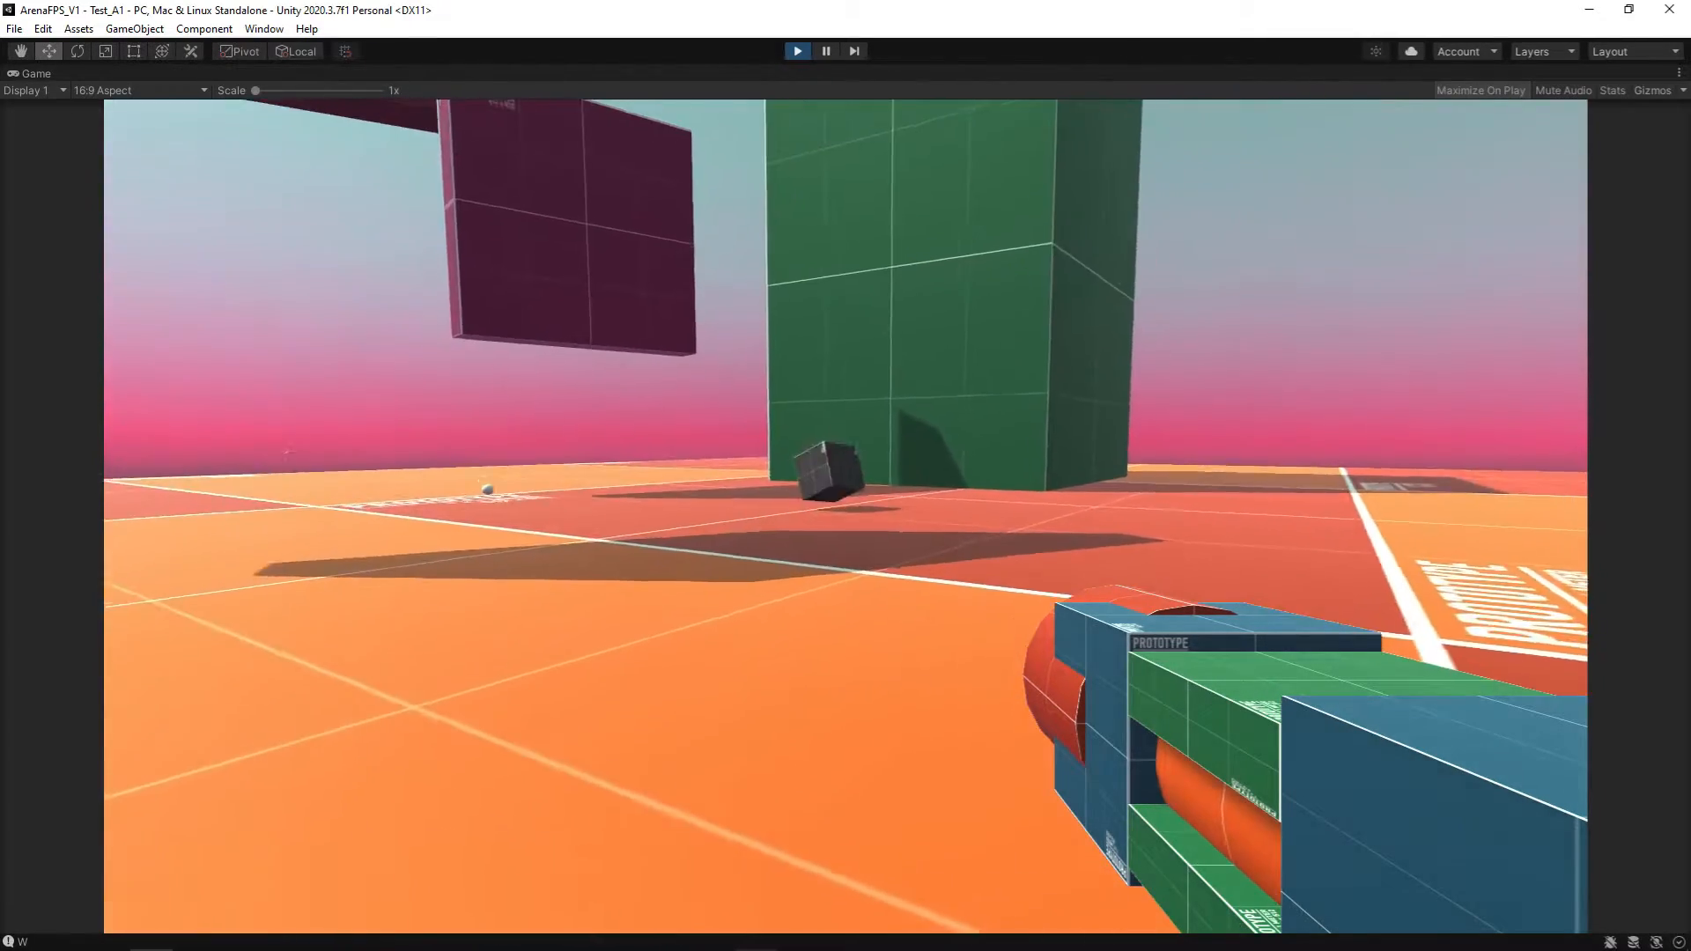
pyautogui.click(845, 516)
pyautogui.press('w')
pyautogui.click(845, 516)
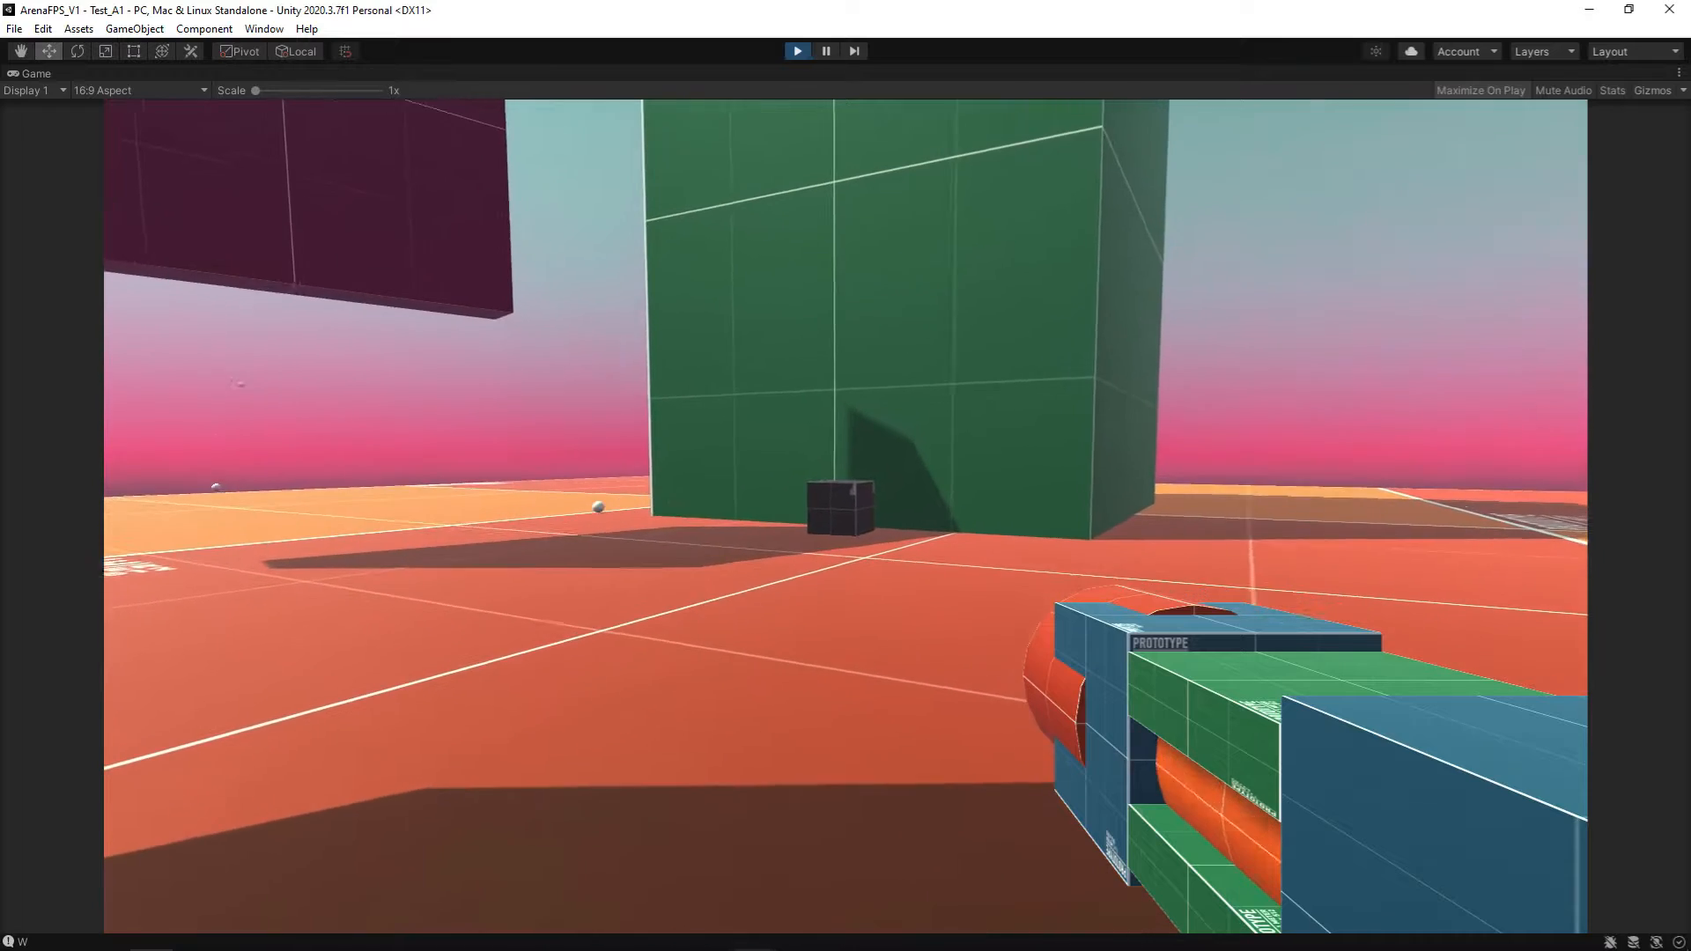
pyautogui.click(845, 517)
pyautogui.press('d')
pyautogui.press('s')
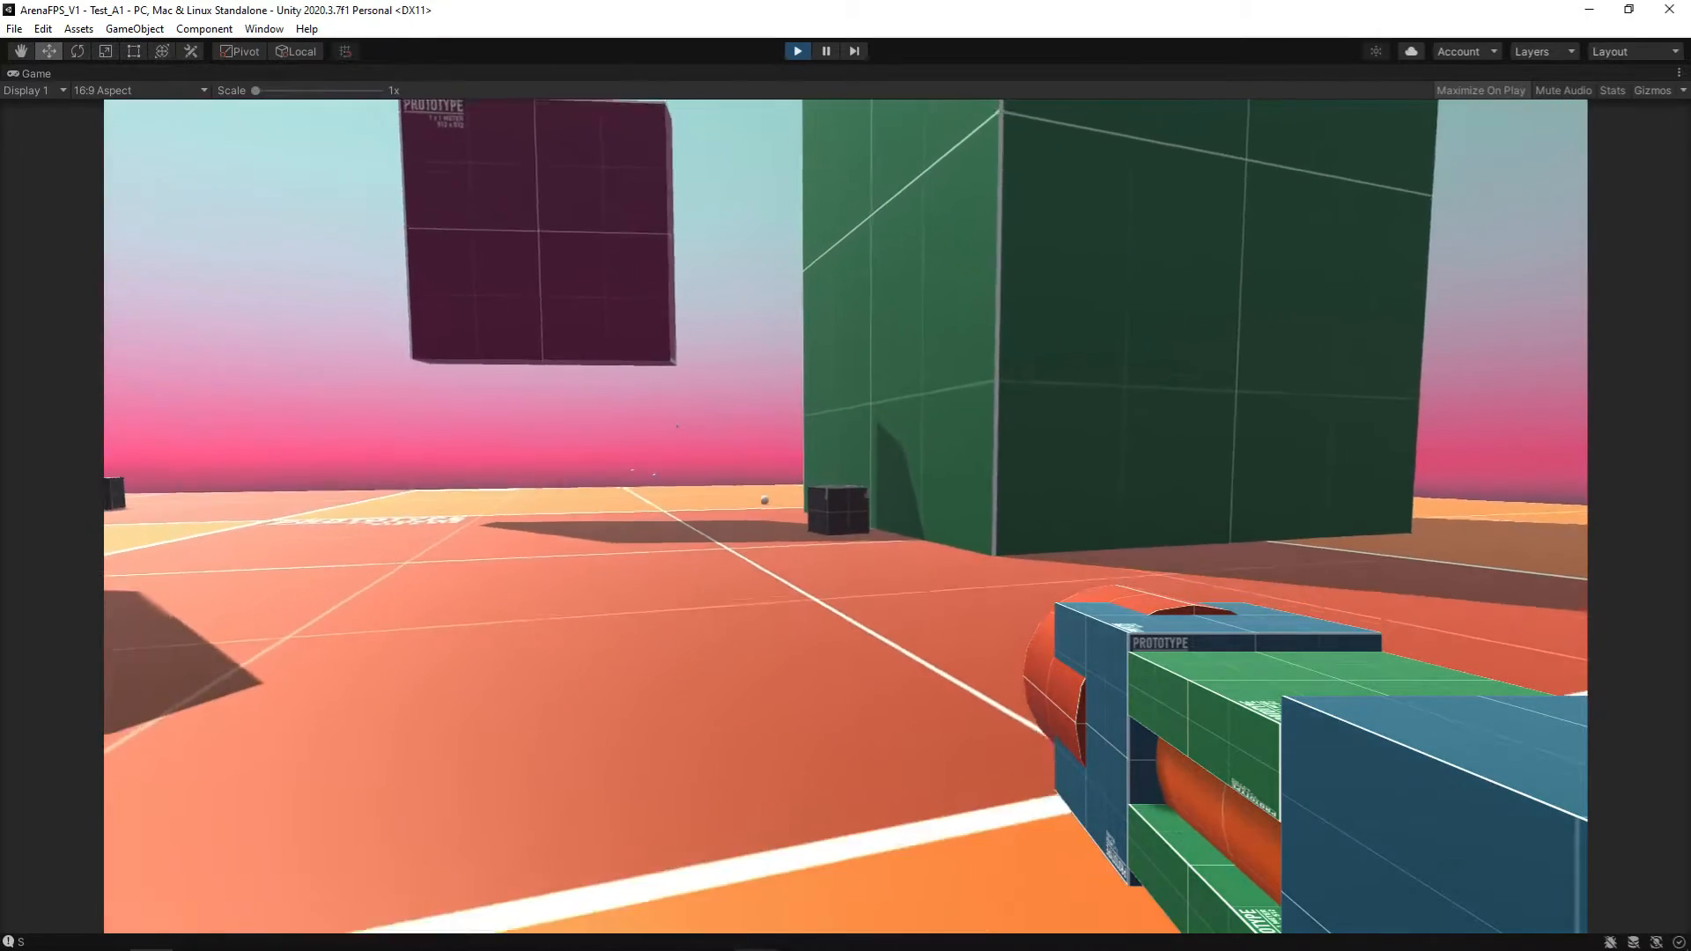
# Step: Shoot the cube away from the green block's corner and chase it with rockets across the floor beyond
pyautogui.click(845, 516)
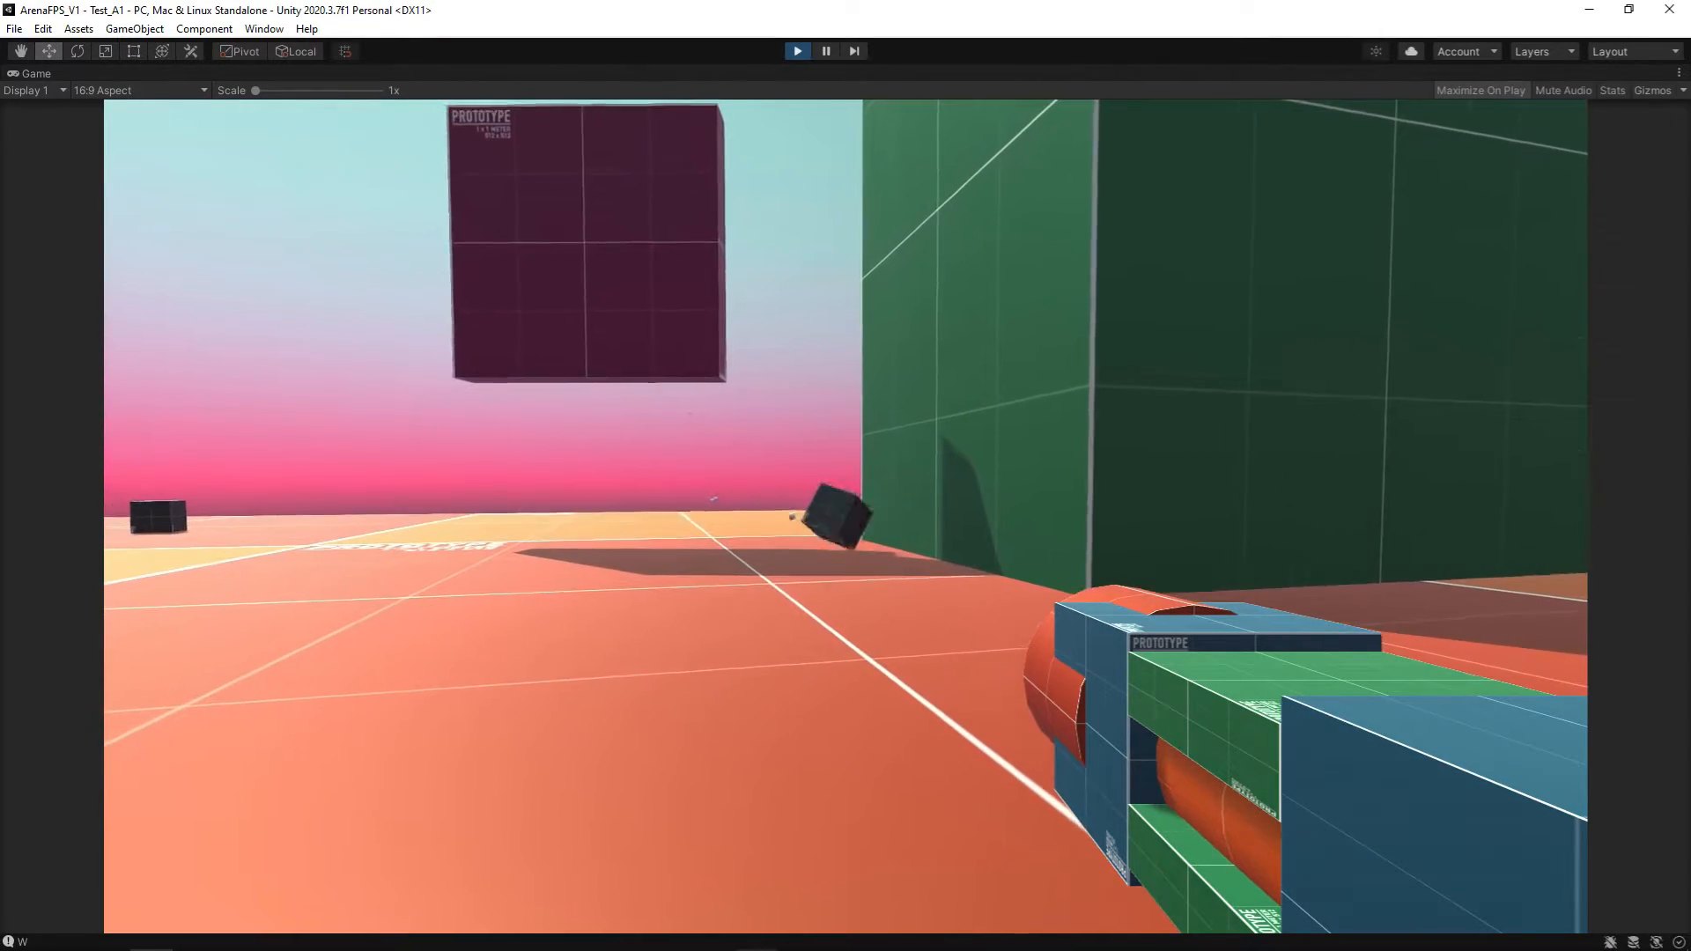
pyautogui.click(846, 516)
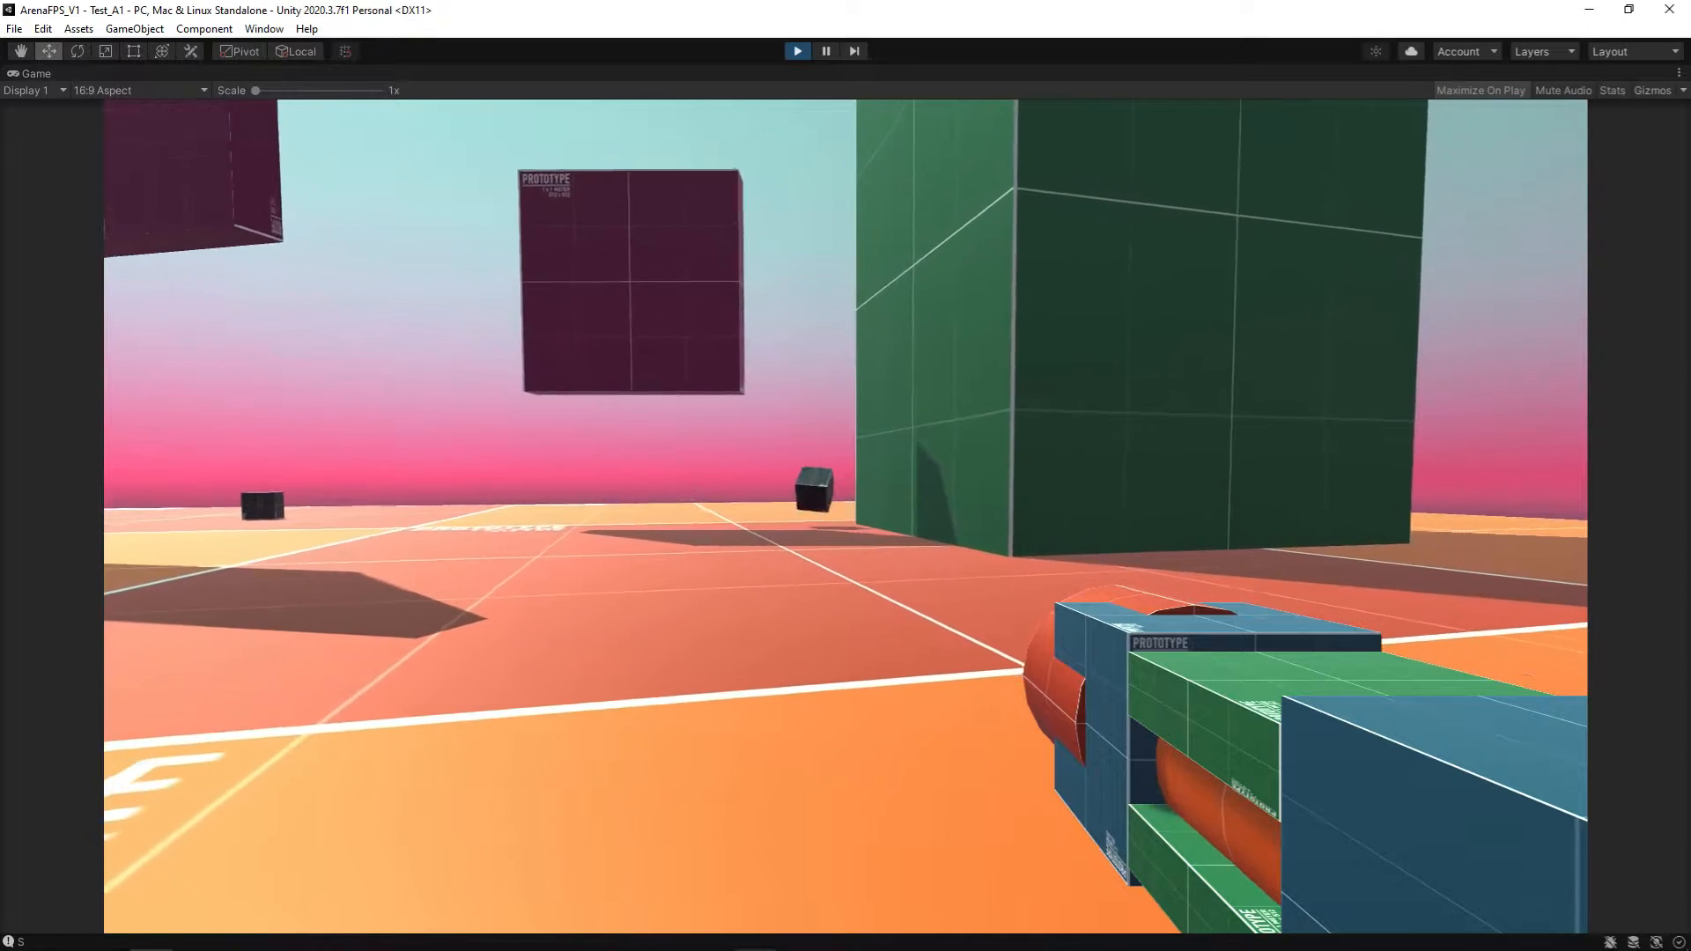
pyautogui.click(846, 516)
pyautogui.press('w')
pyautogui.click(845, 516)
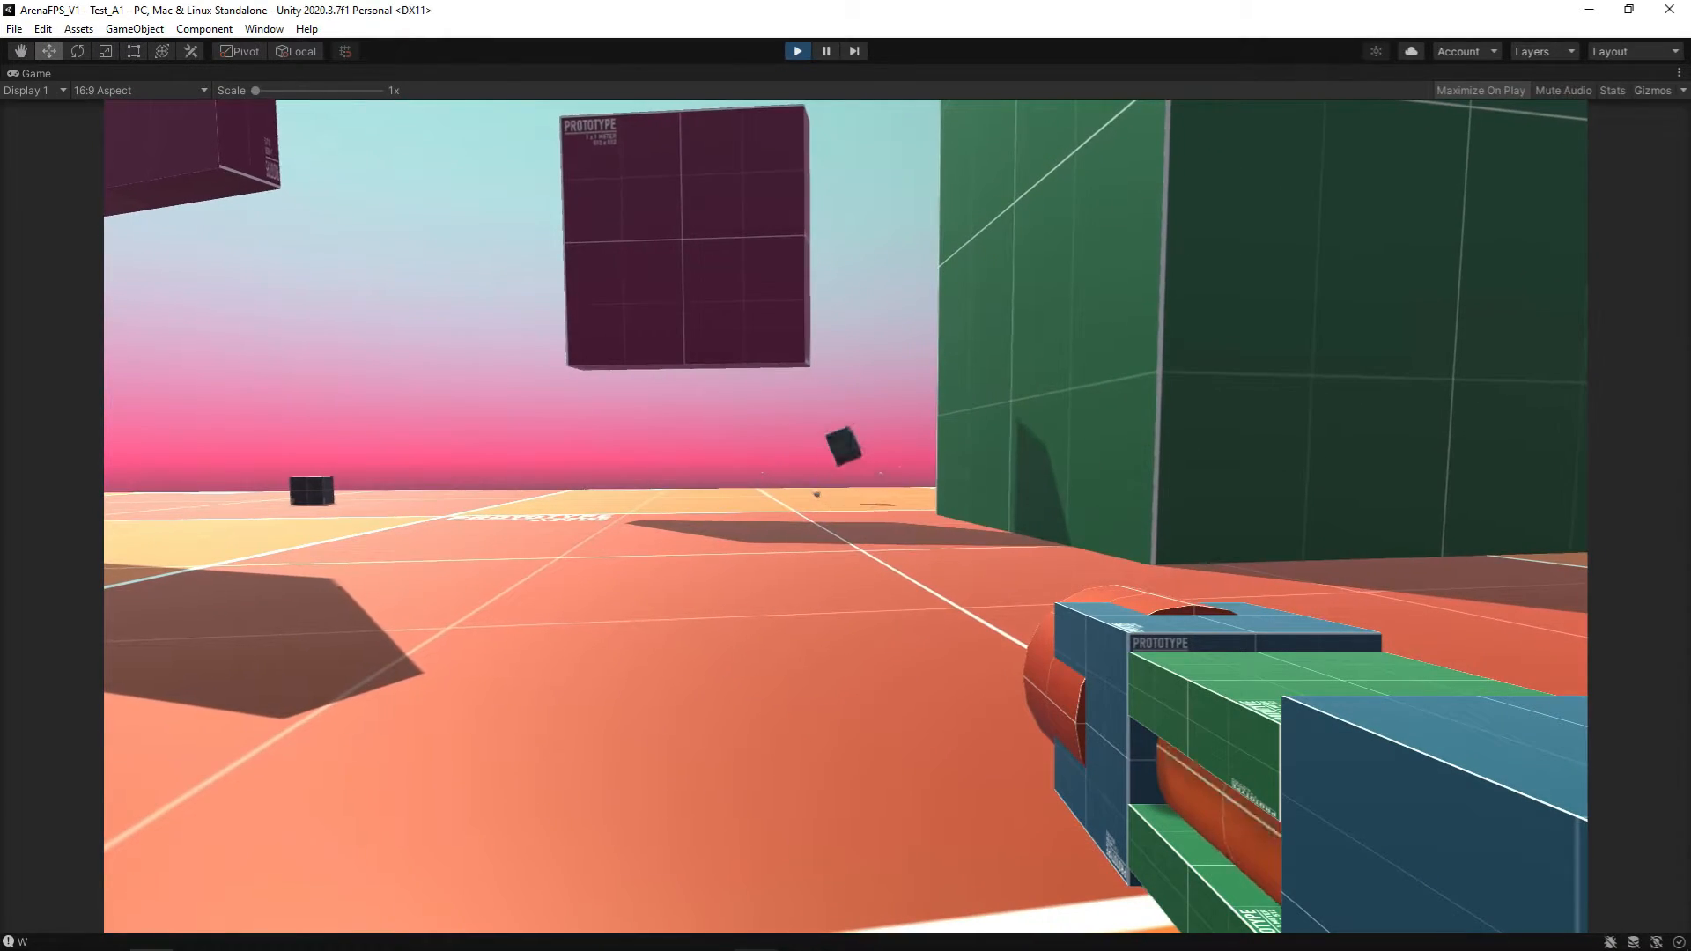
pyautogui.click(846, 516)
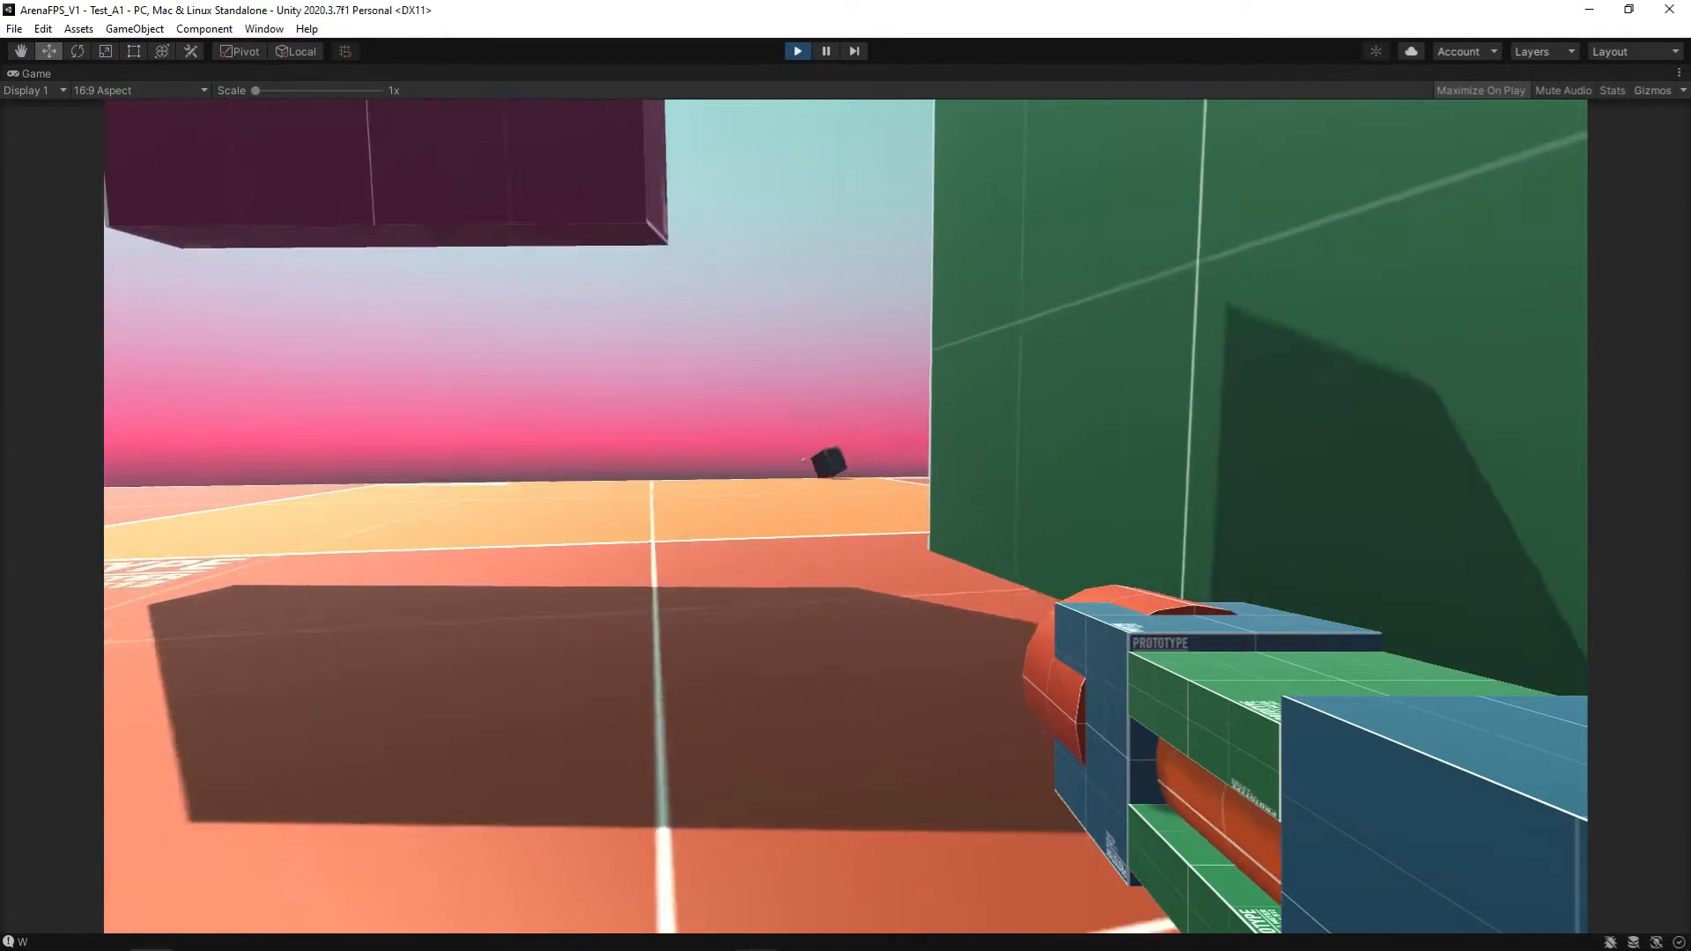
# Step: Run the player past the green block and get it up among the floating pink panels from the arena floor
pyautogui.press('w')
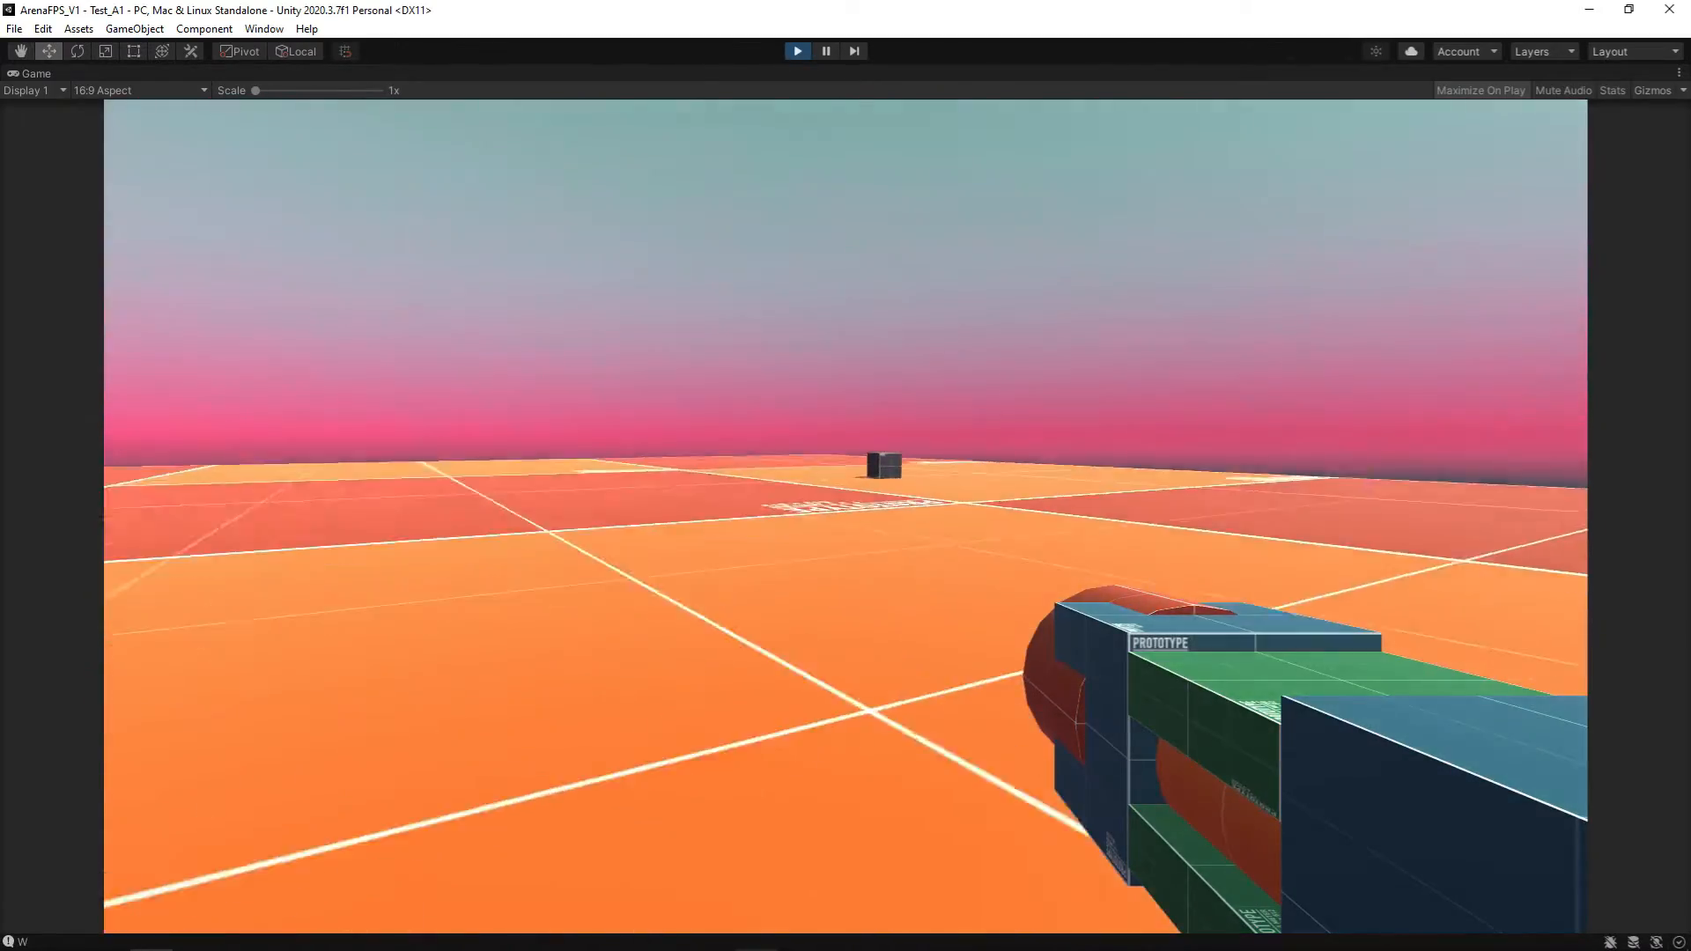
pyautogui.press('w')
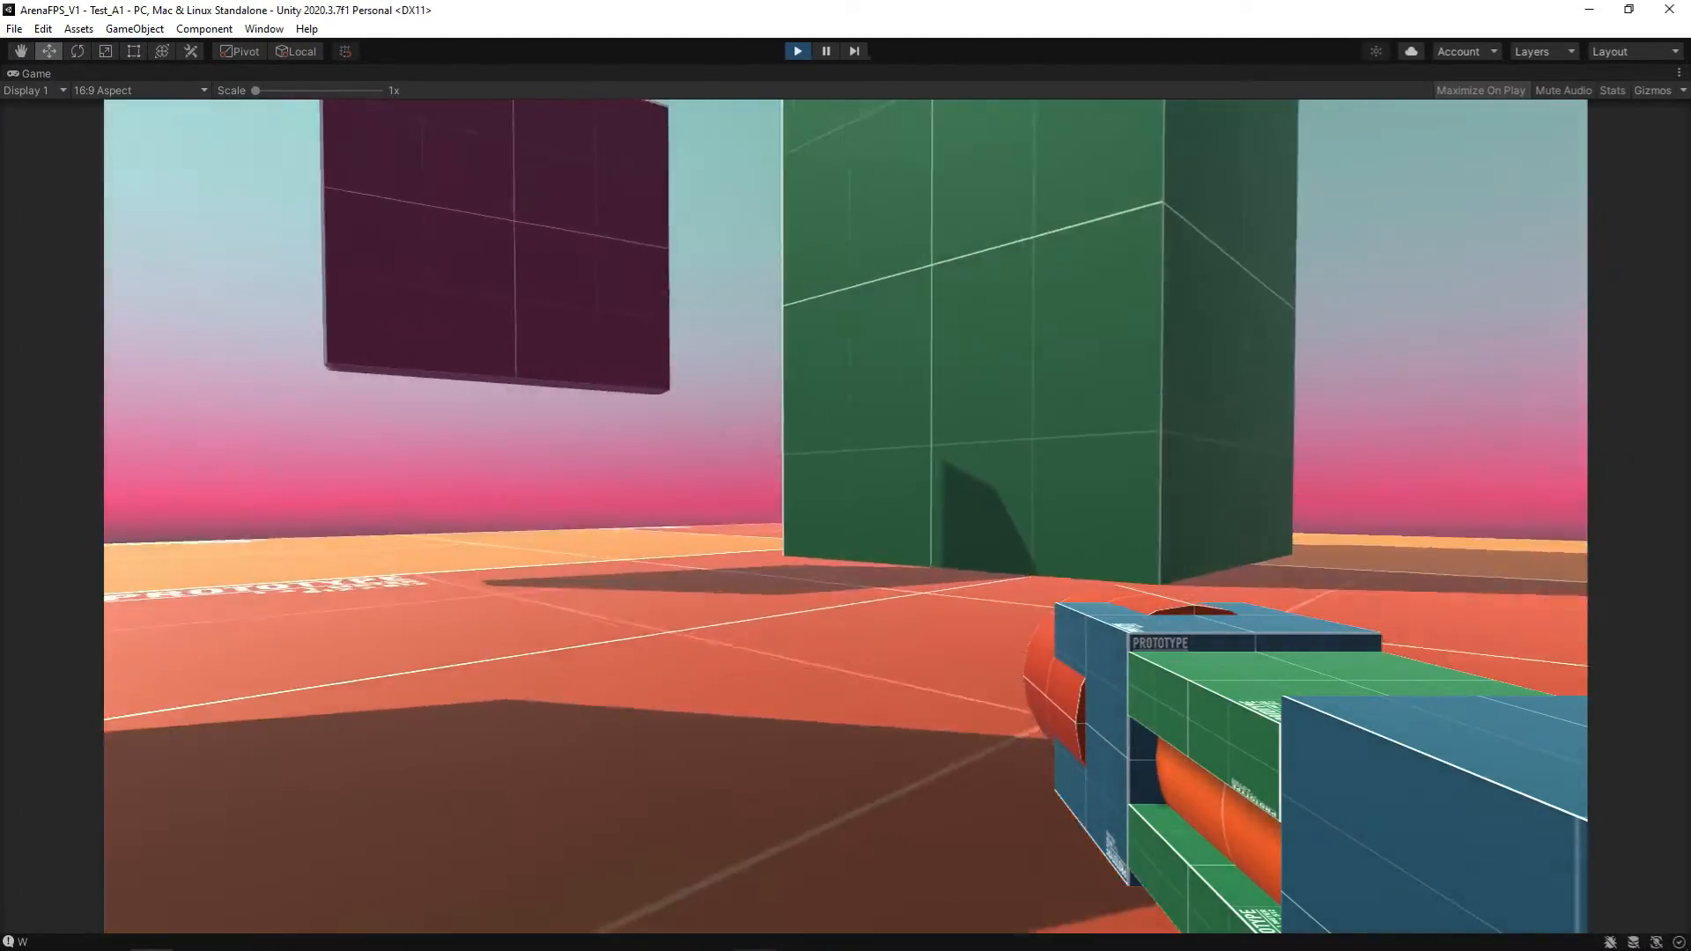
pyautogui.press('w')
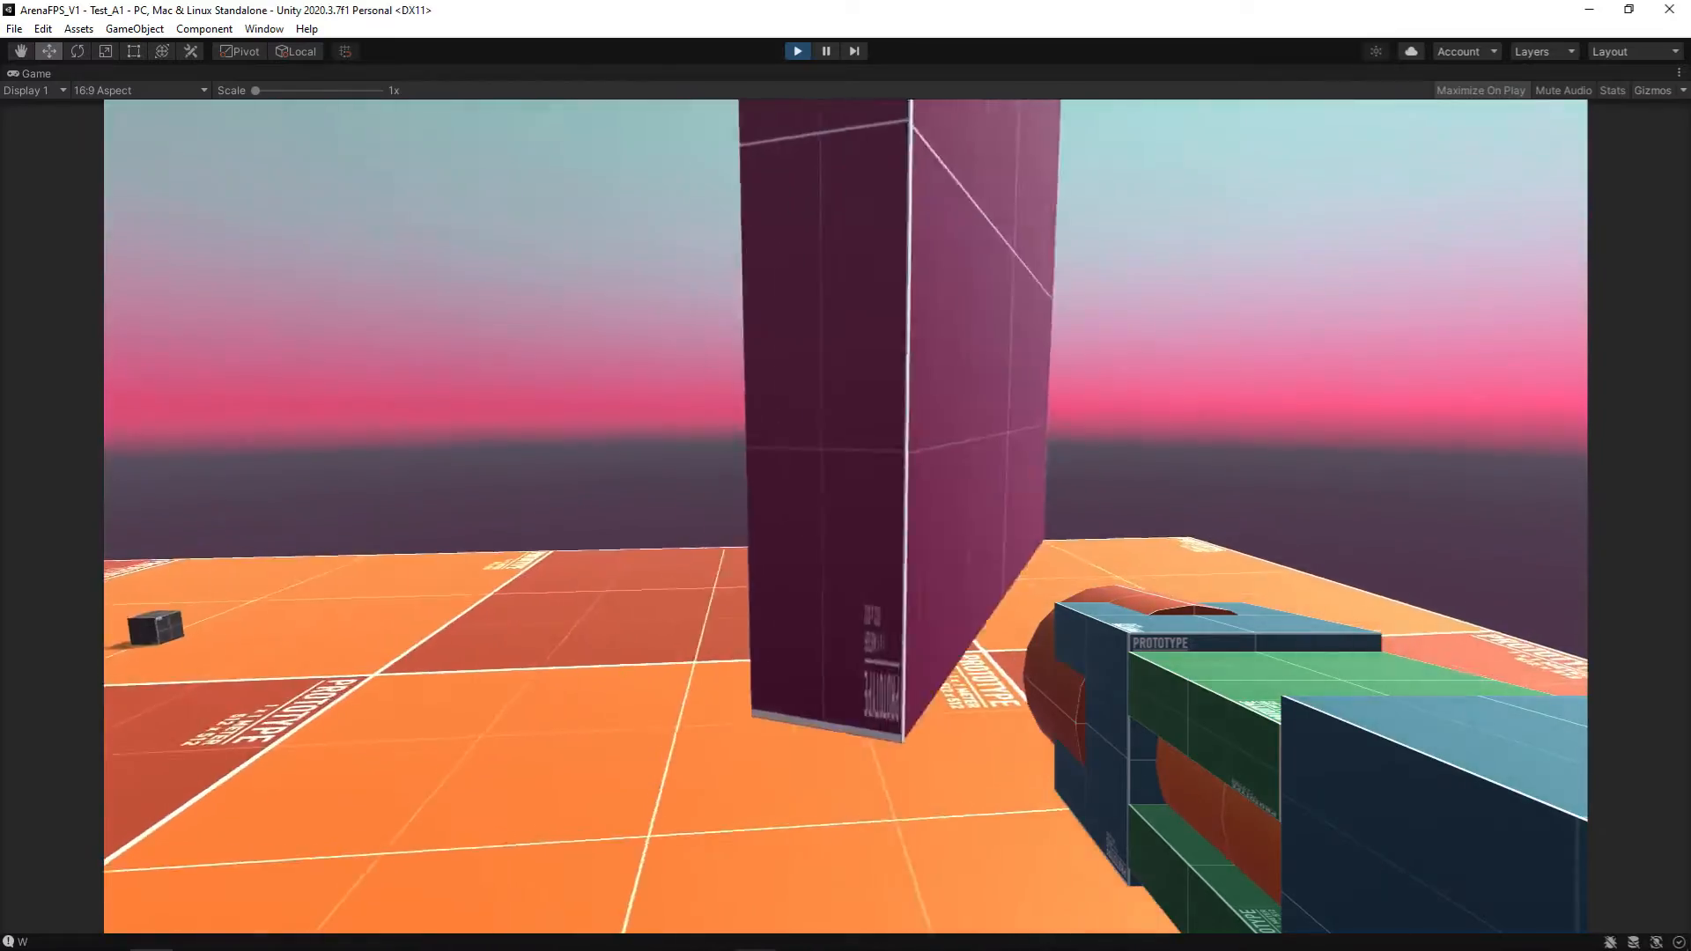
pyautogui.press('w')
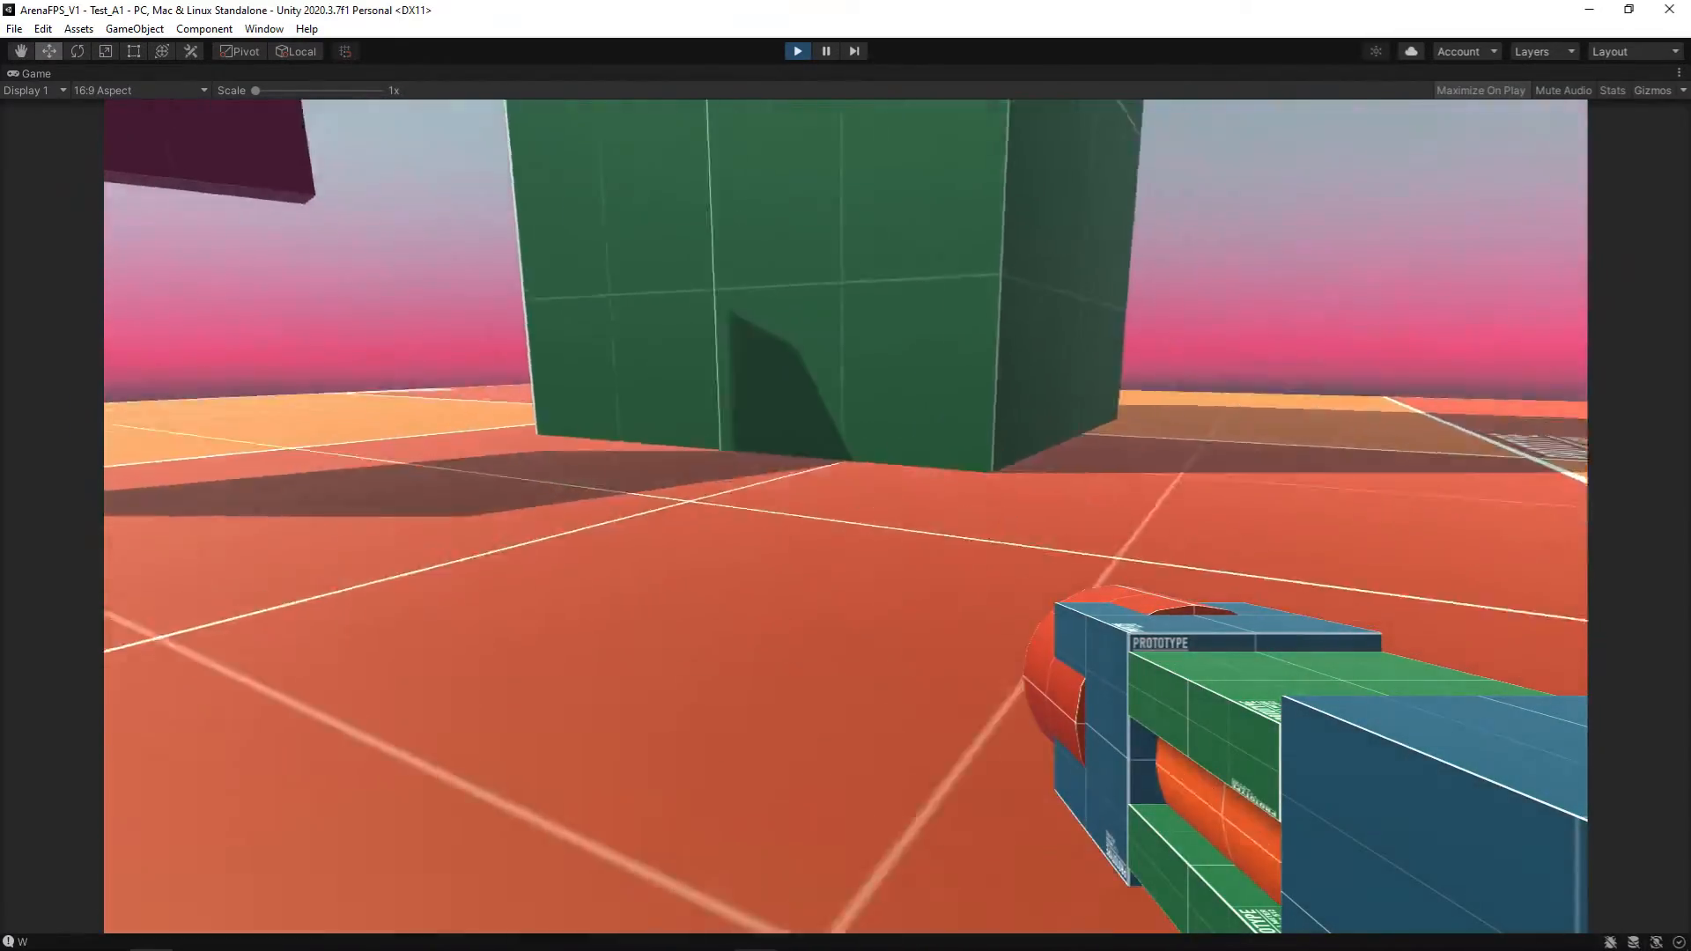
pyautogui.press('w')
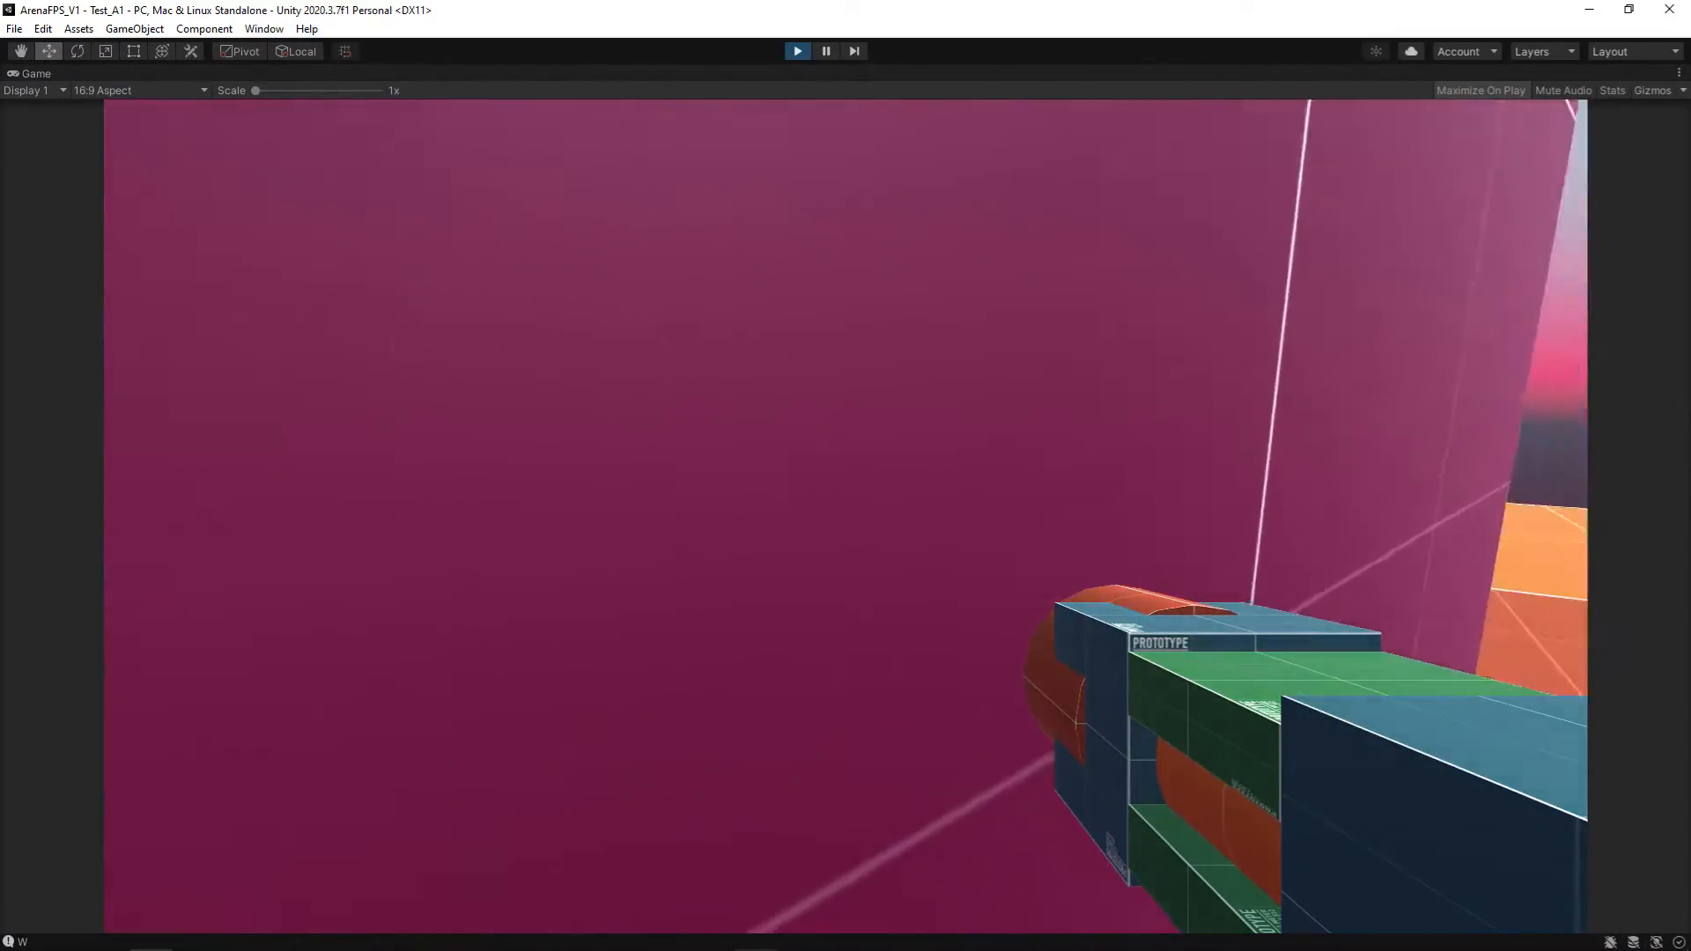
pyautogui.press('w')
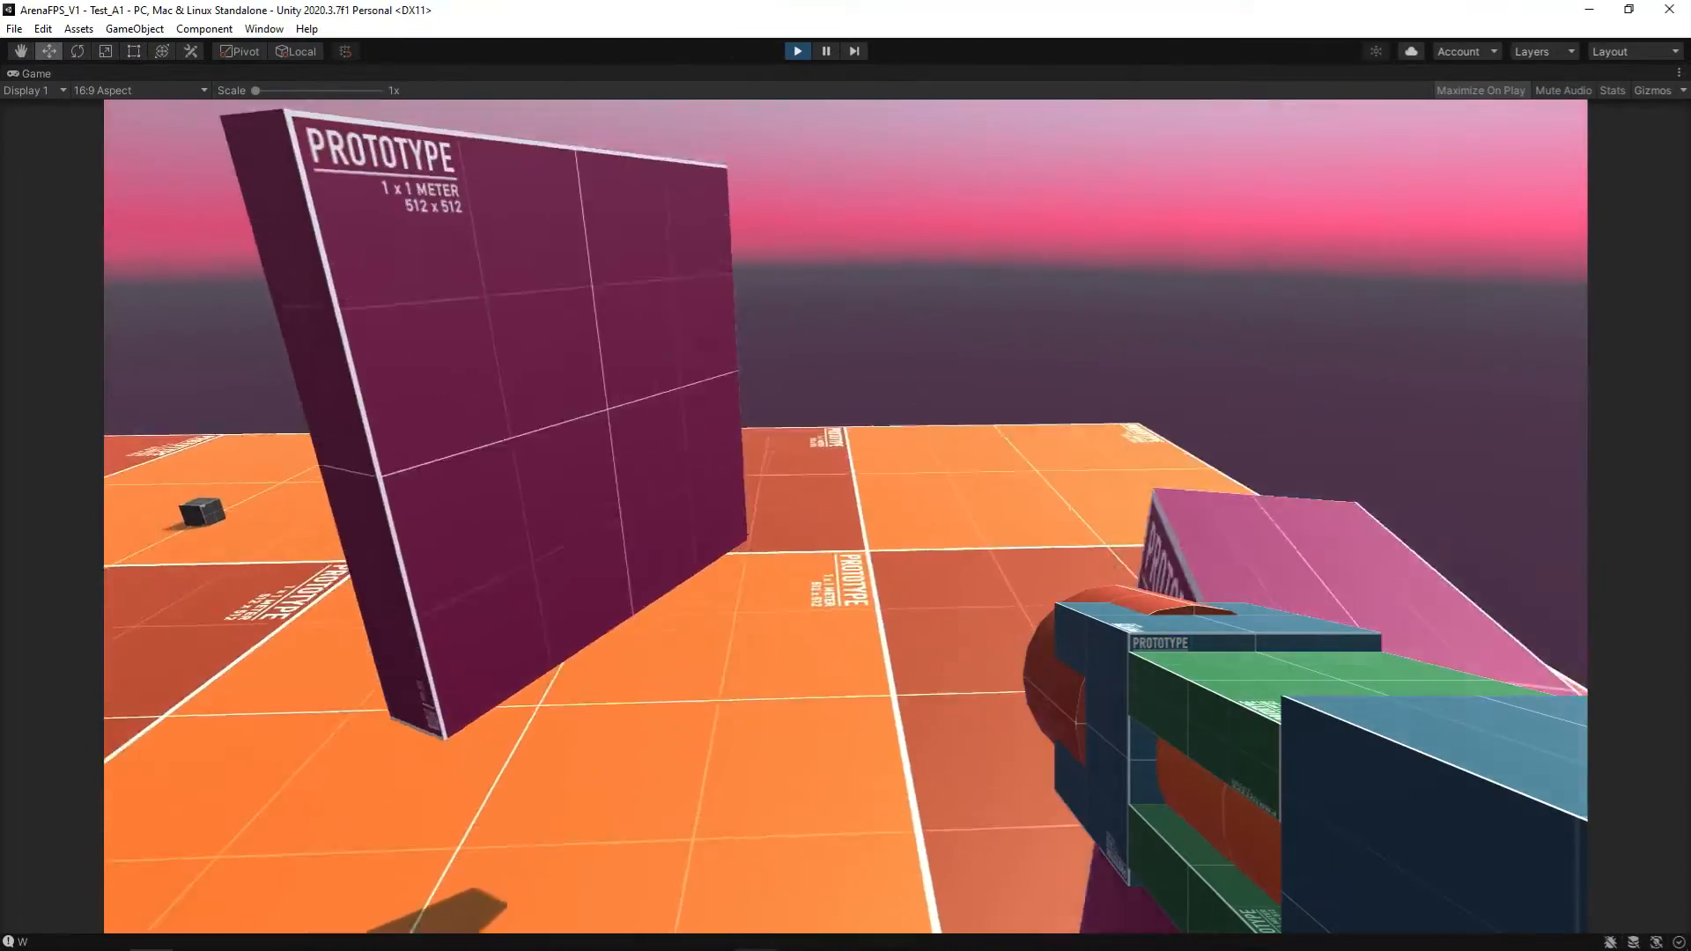
# Step: Jump and strafe the player from the pink panels onto the green block's roof, and carry on off its edge
pyautogui.press('w')
pyautogui.press('space')
pyautogui.press('d')
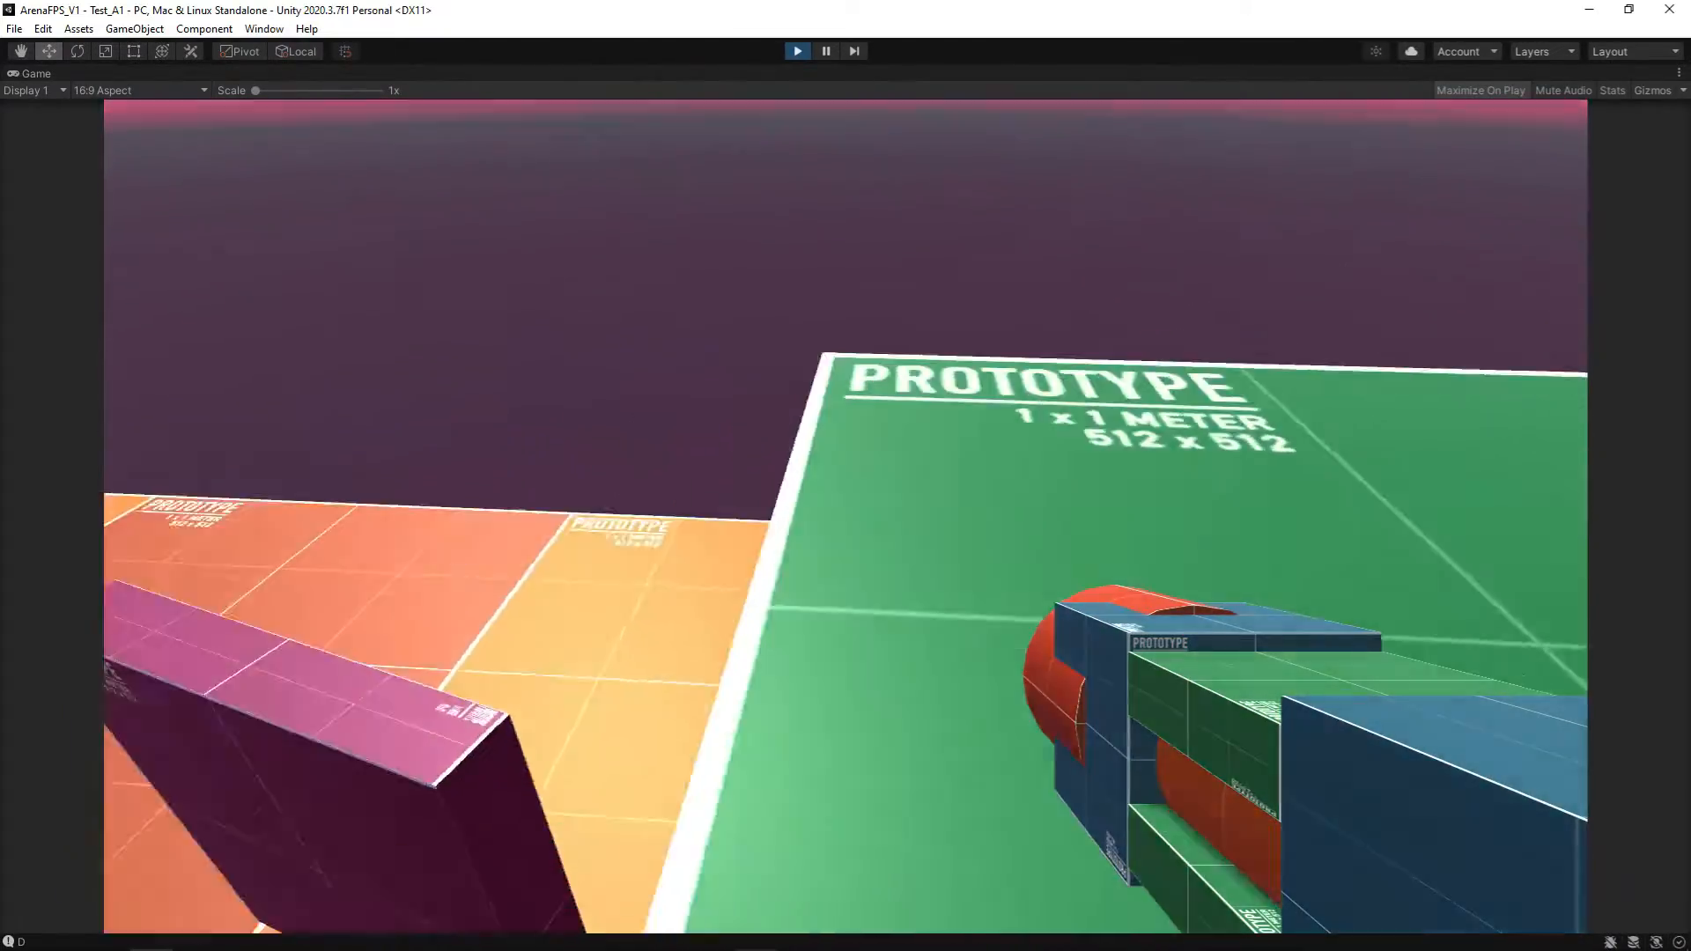
pyautogui.press('w')
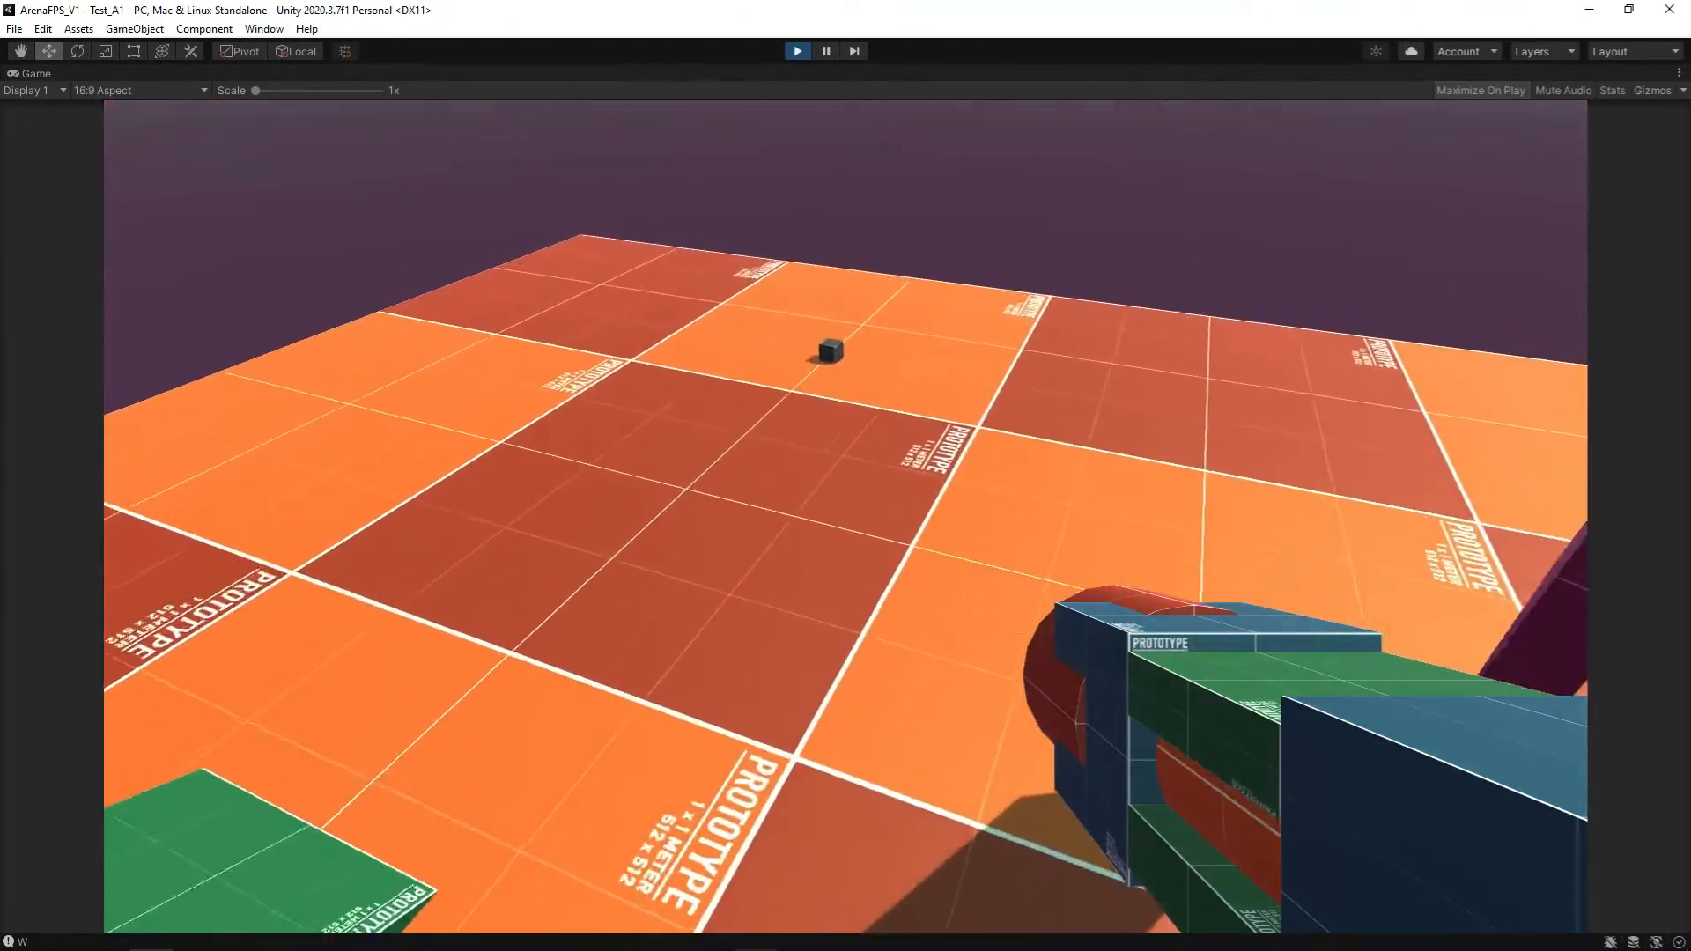
# Step: Bring the player past the green ramp back onto the tall block's roof, and move off it toward the pink panels
pyautogui.press('w')
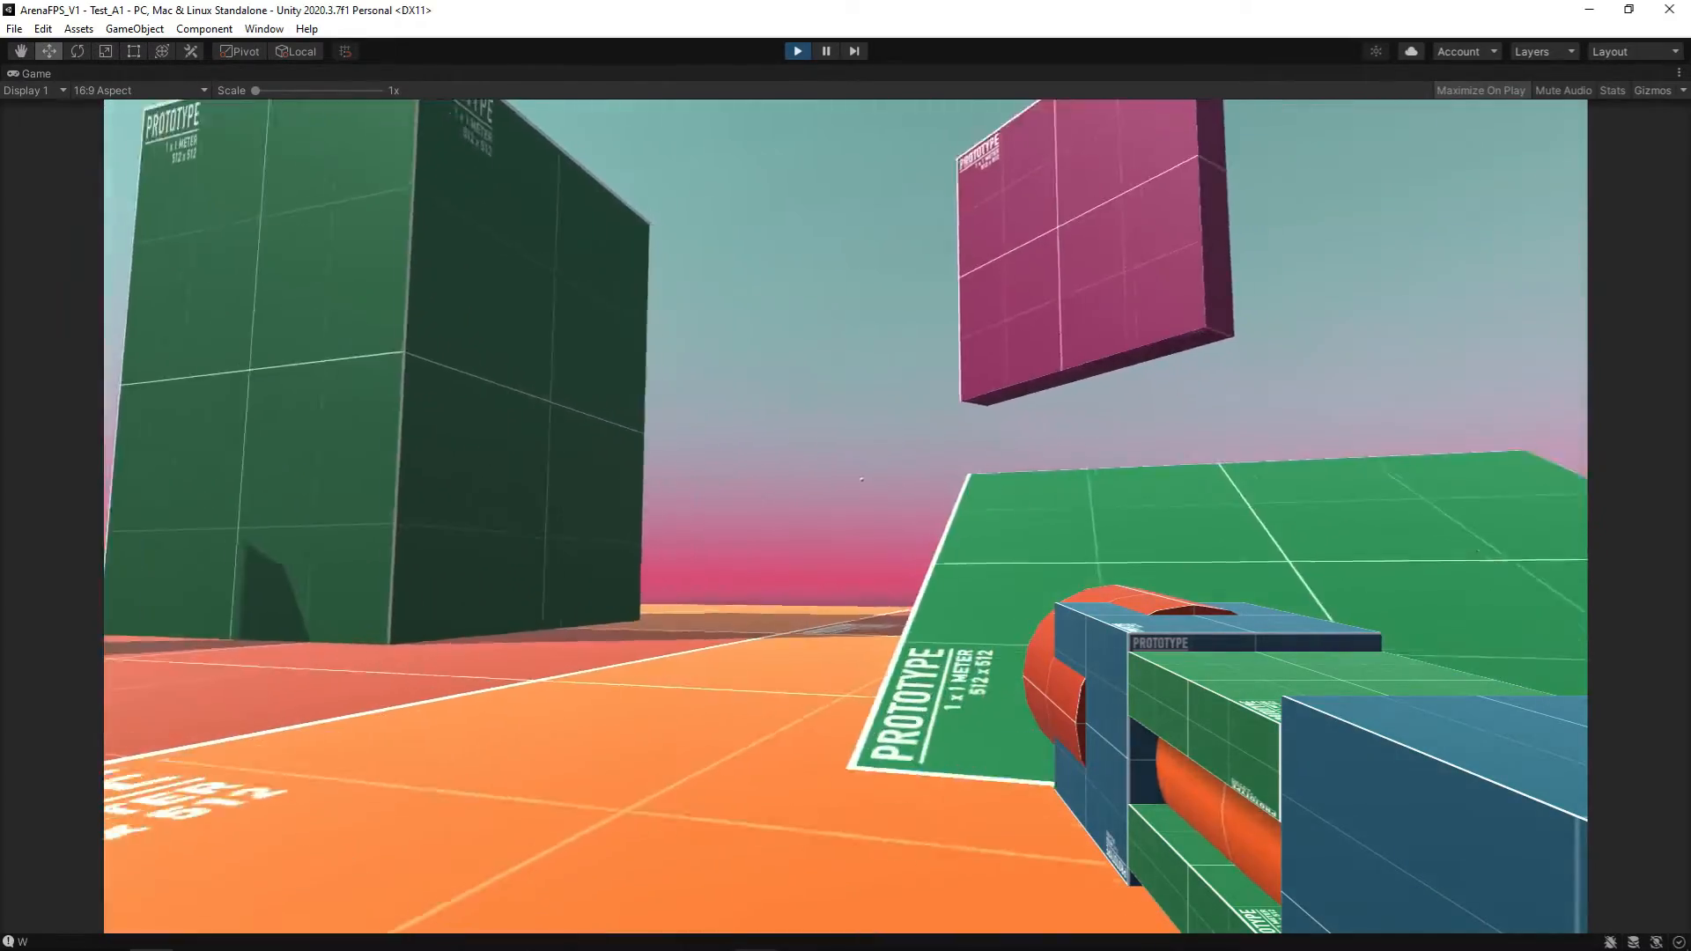
pyautogui.press('w')
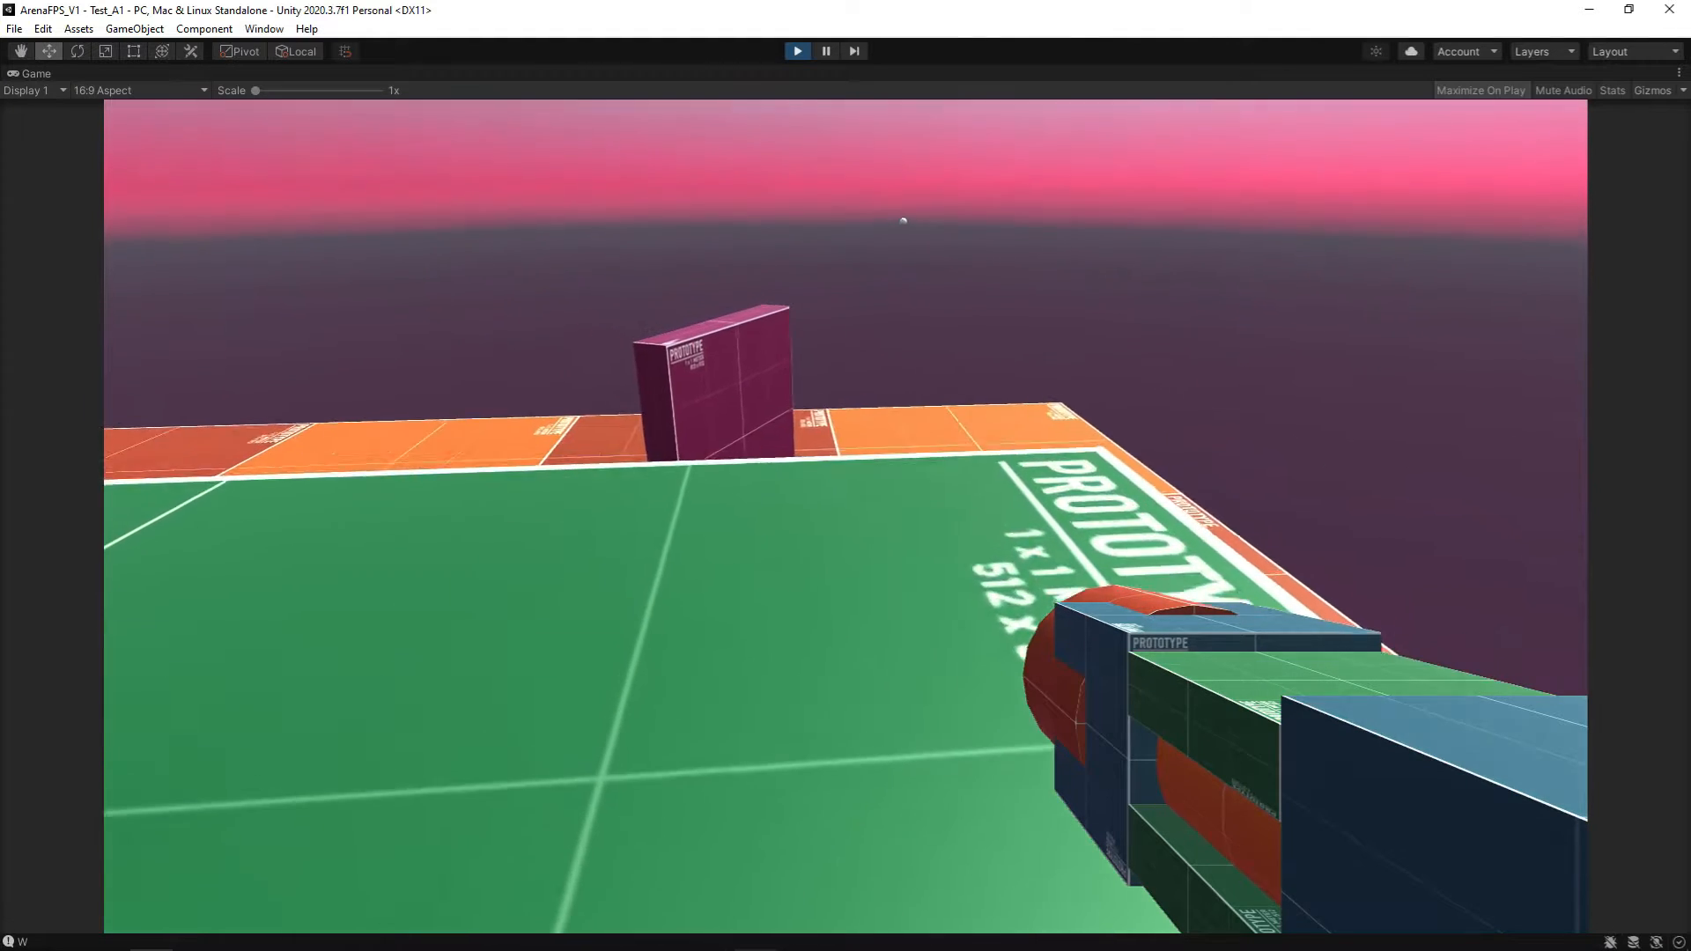
pyautogui.press('w')
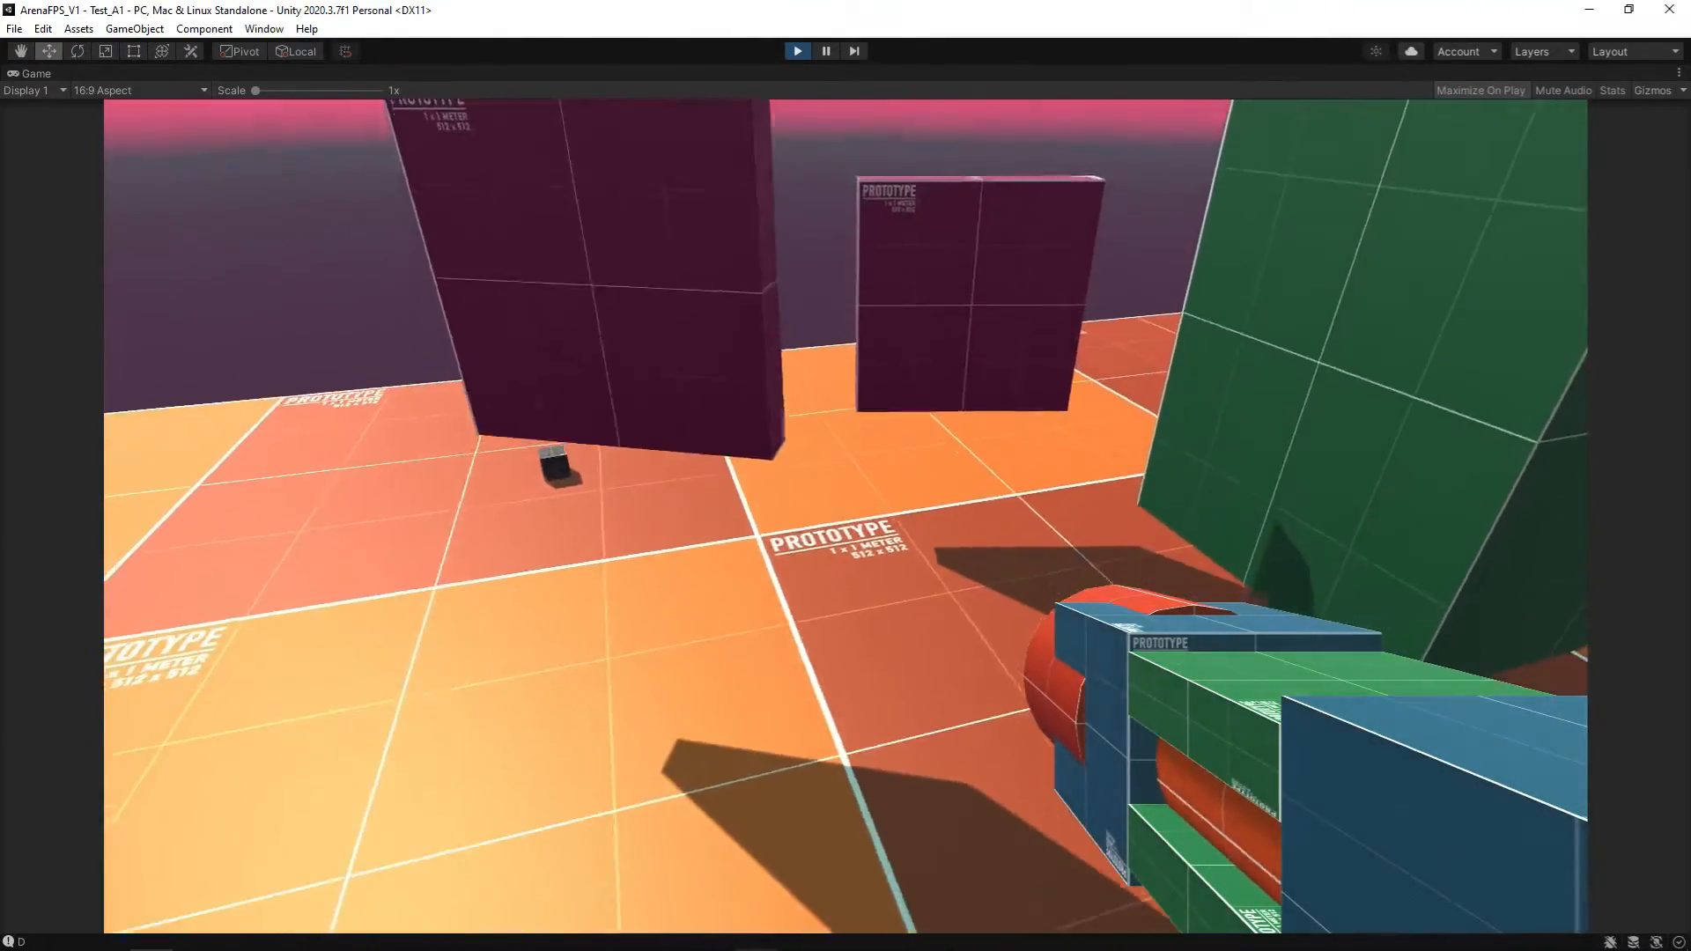
# Step: Strafe the player around the floating purple panels beside the green block, and run across the floor to the green ramp
pyautogui.press('a')
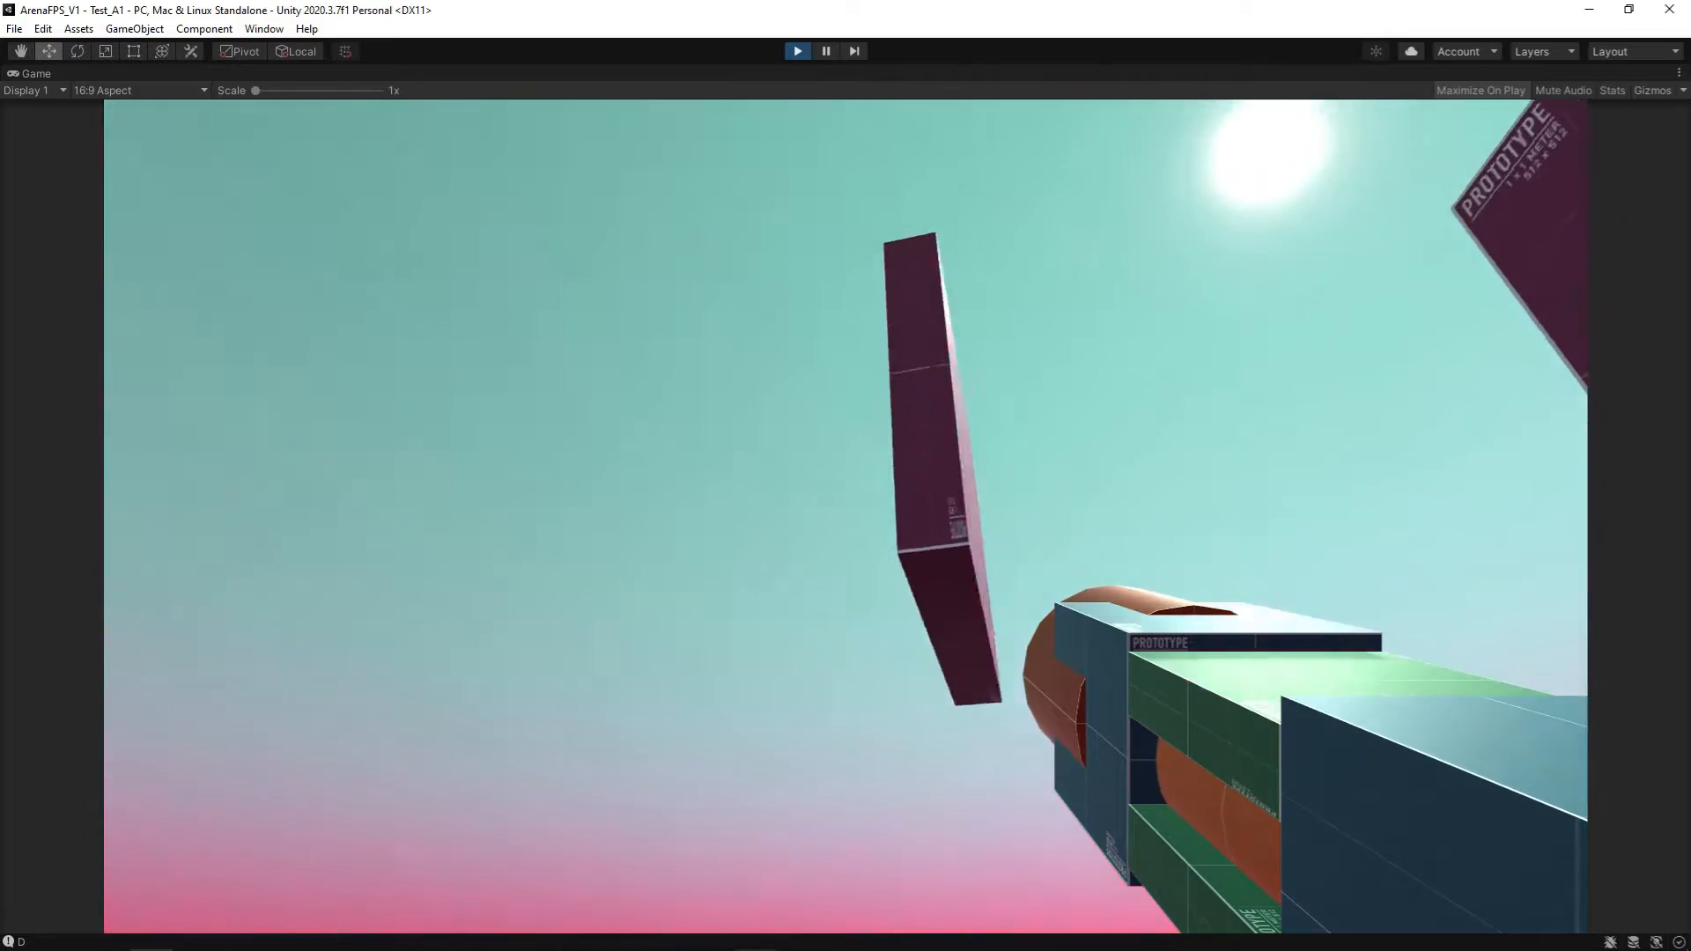
pyautogui.press('d')
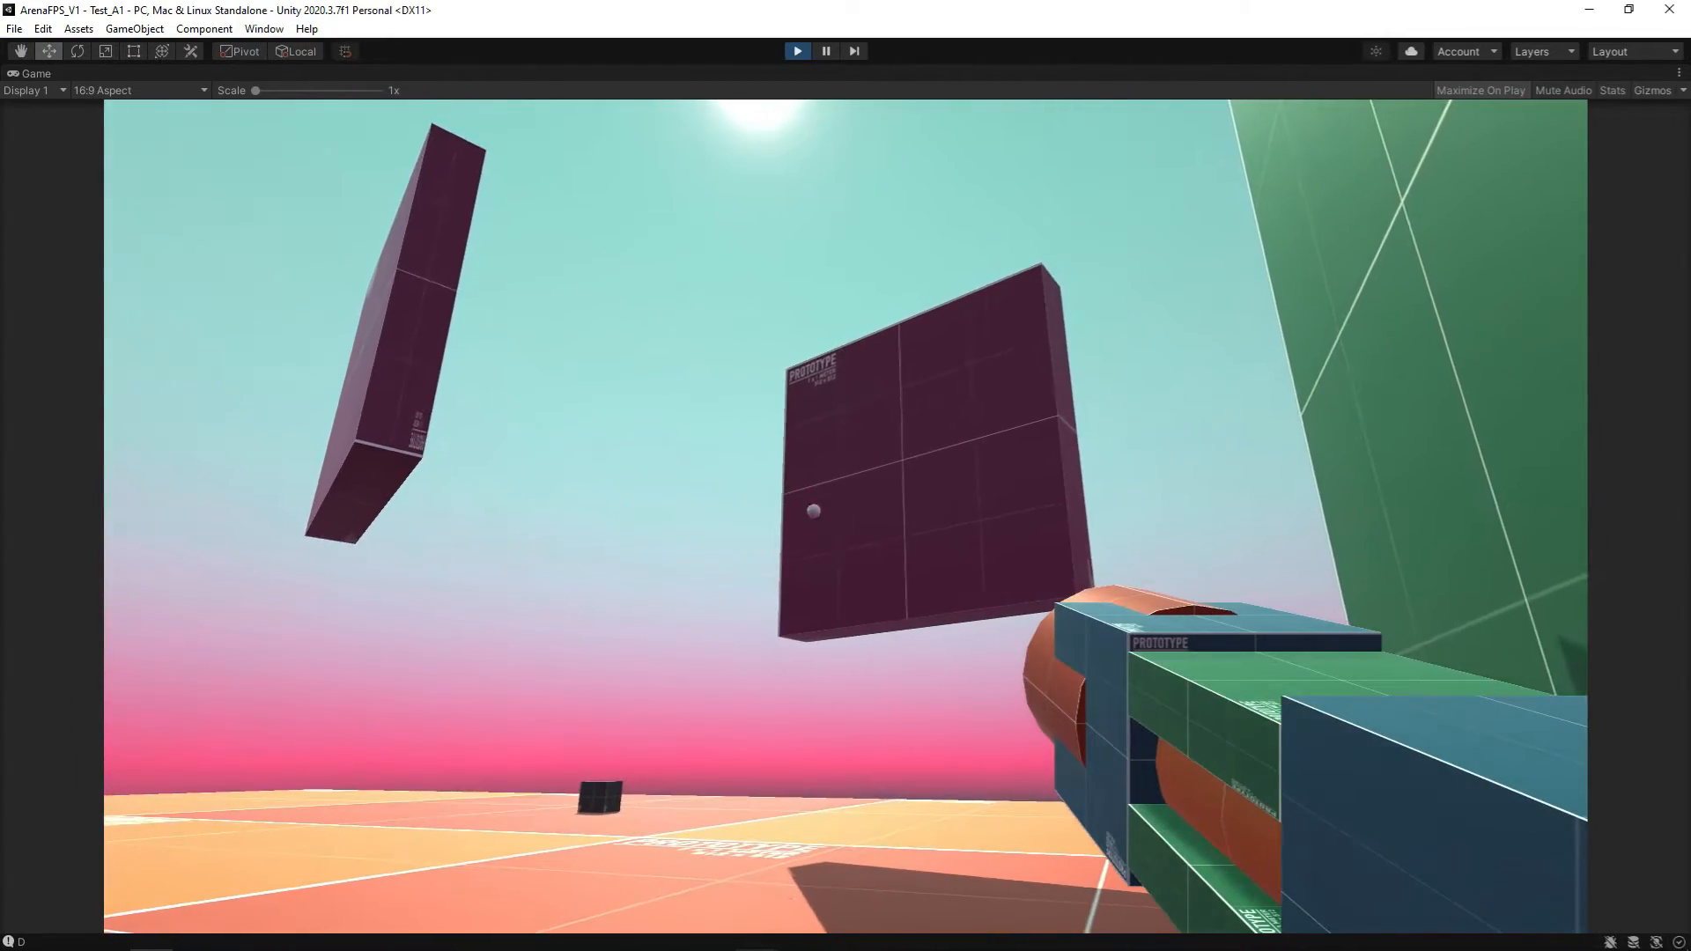
pyautogui.press('a')
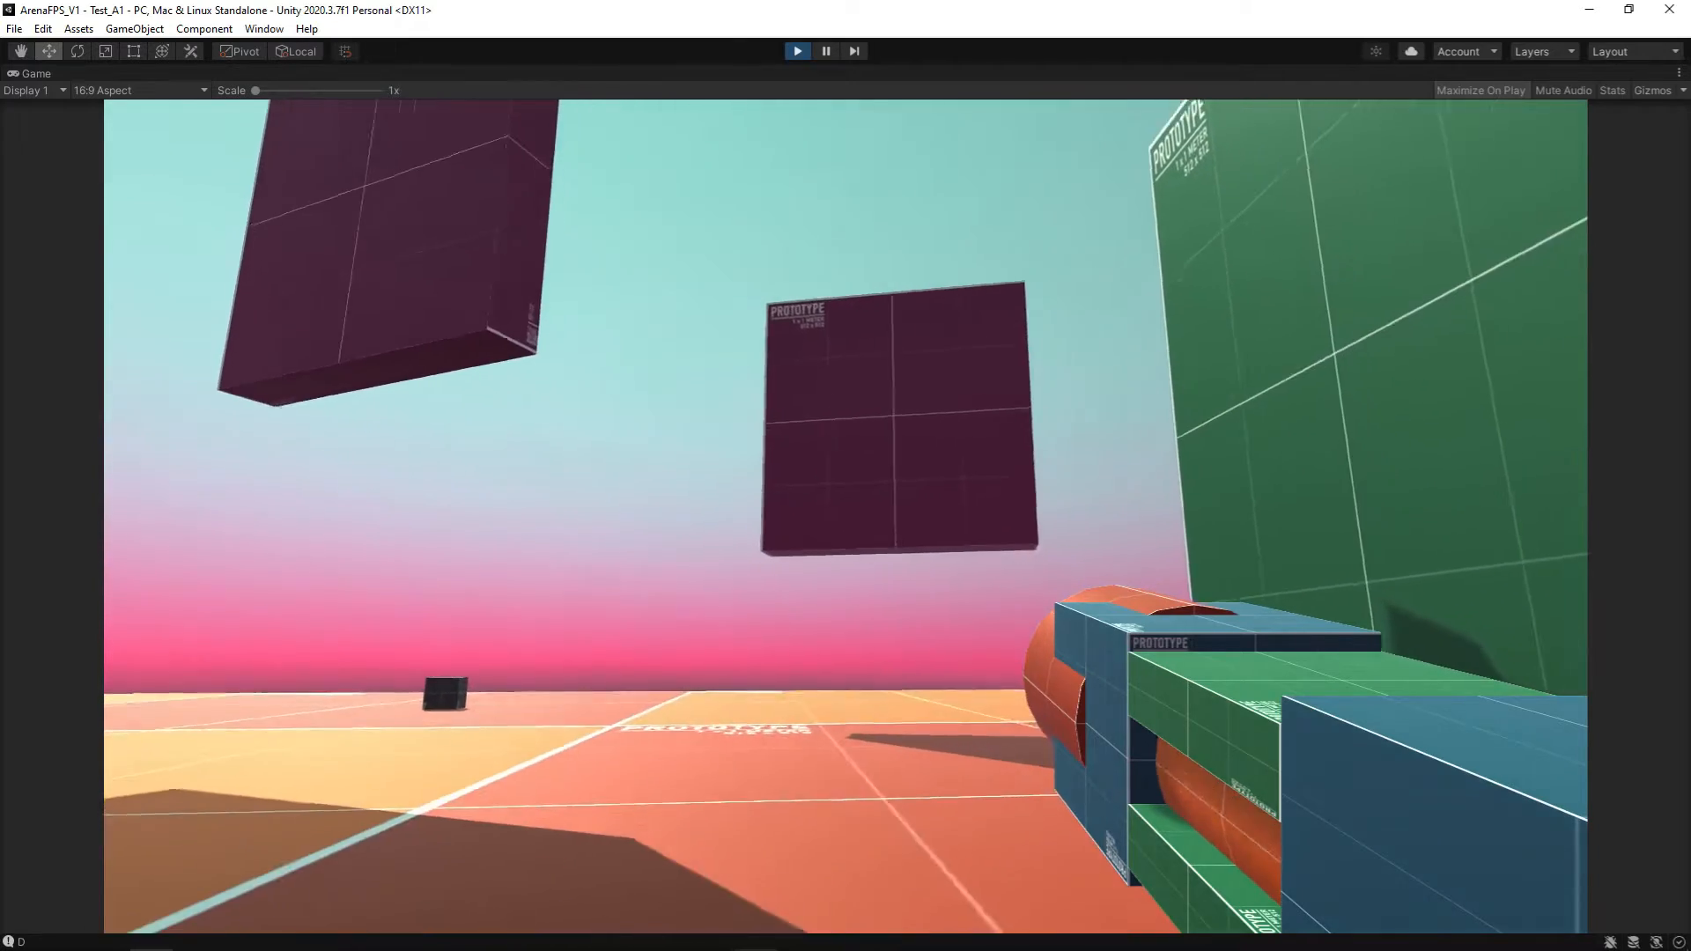
pyautogui.press('a')
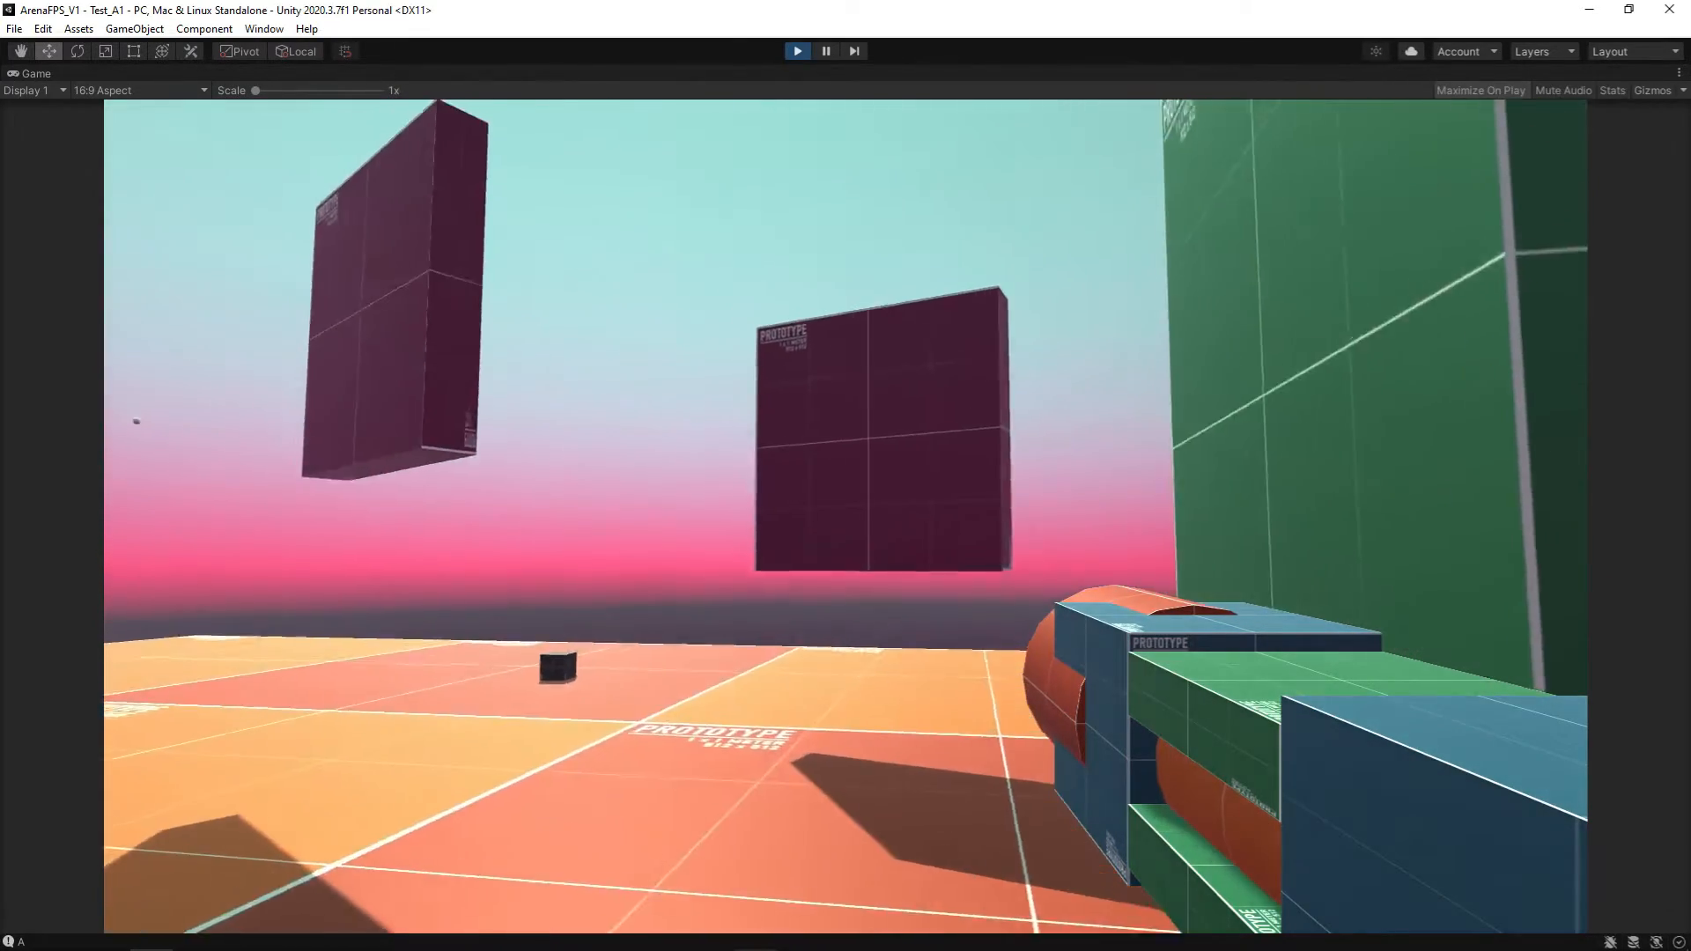
pyautogui.press('w')
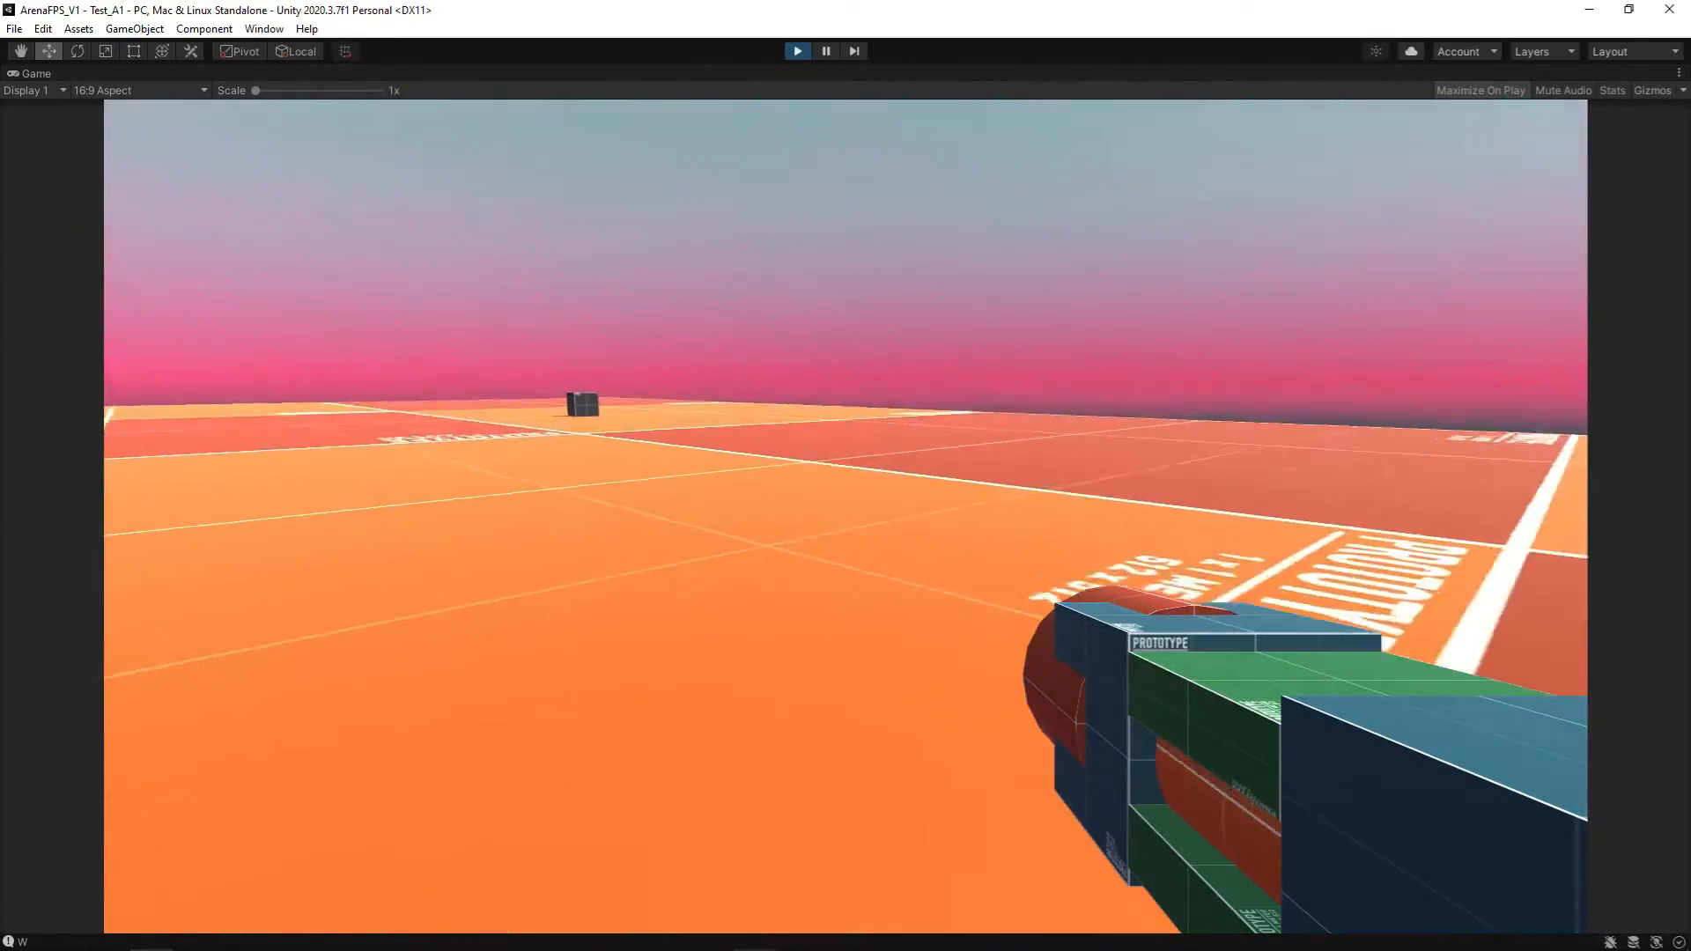
pyautogui.press('a')
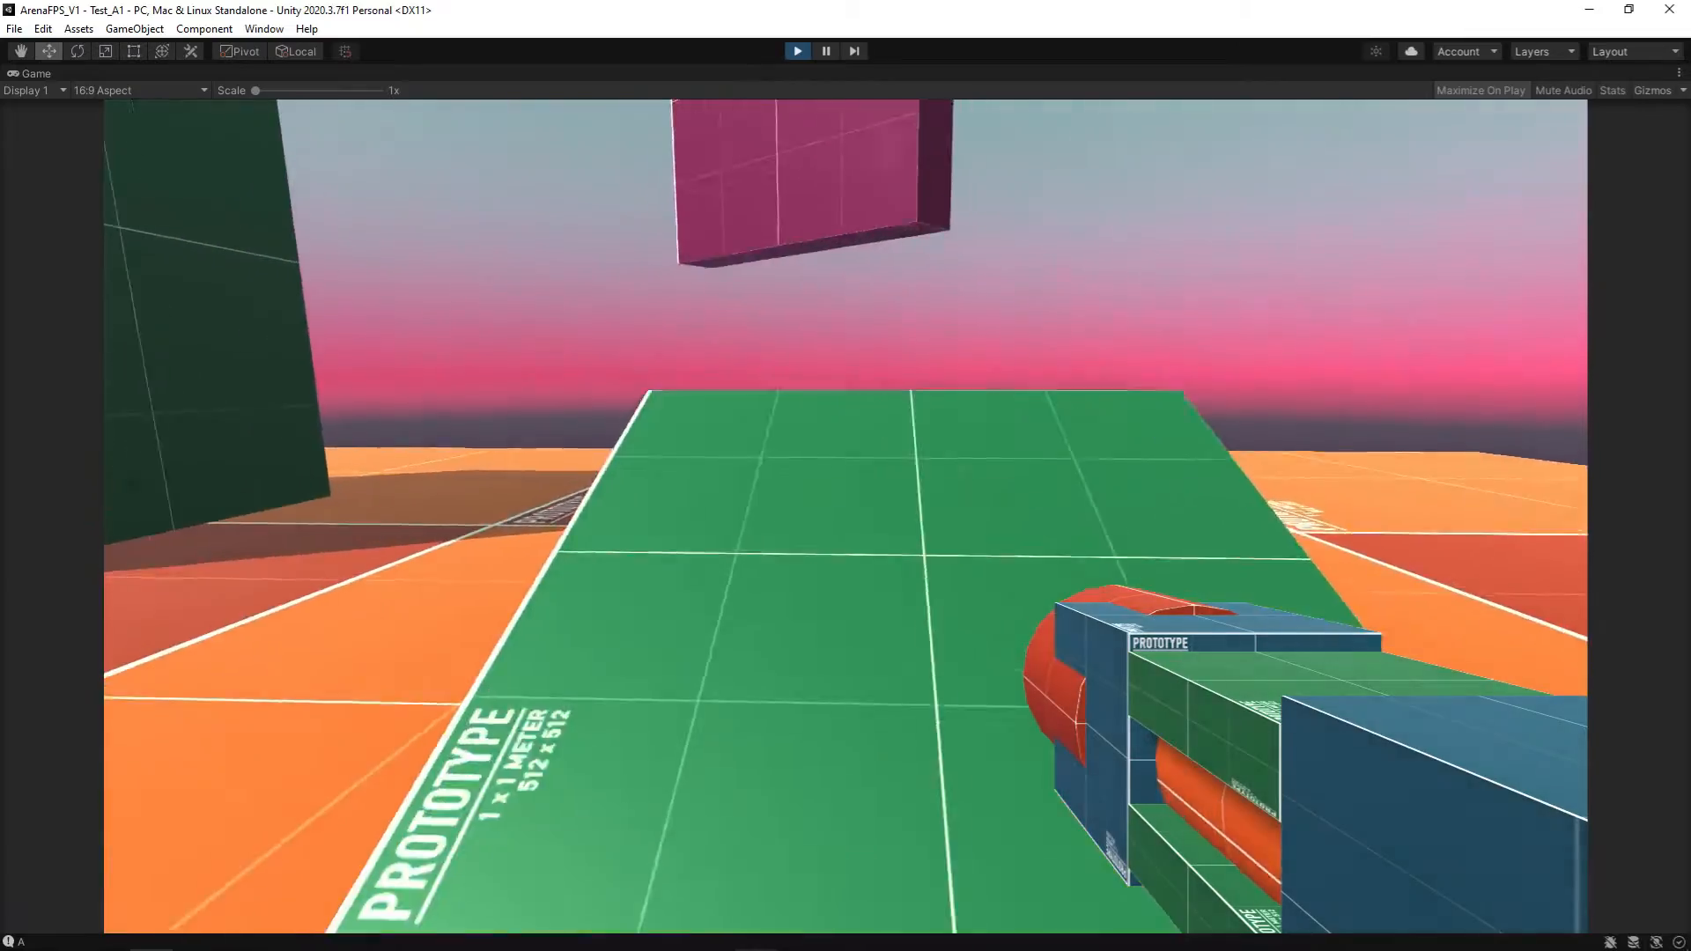
# Step: Run the player toward the dark cube, fire rockets at it across the open floor, and stop play mode
pyautogui.press('w')
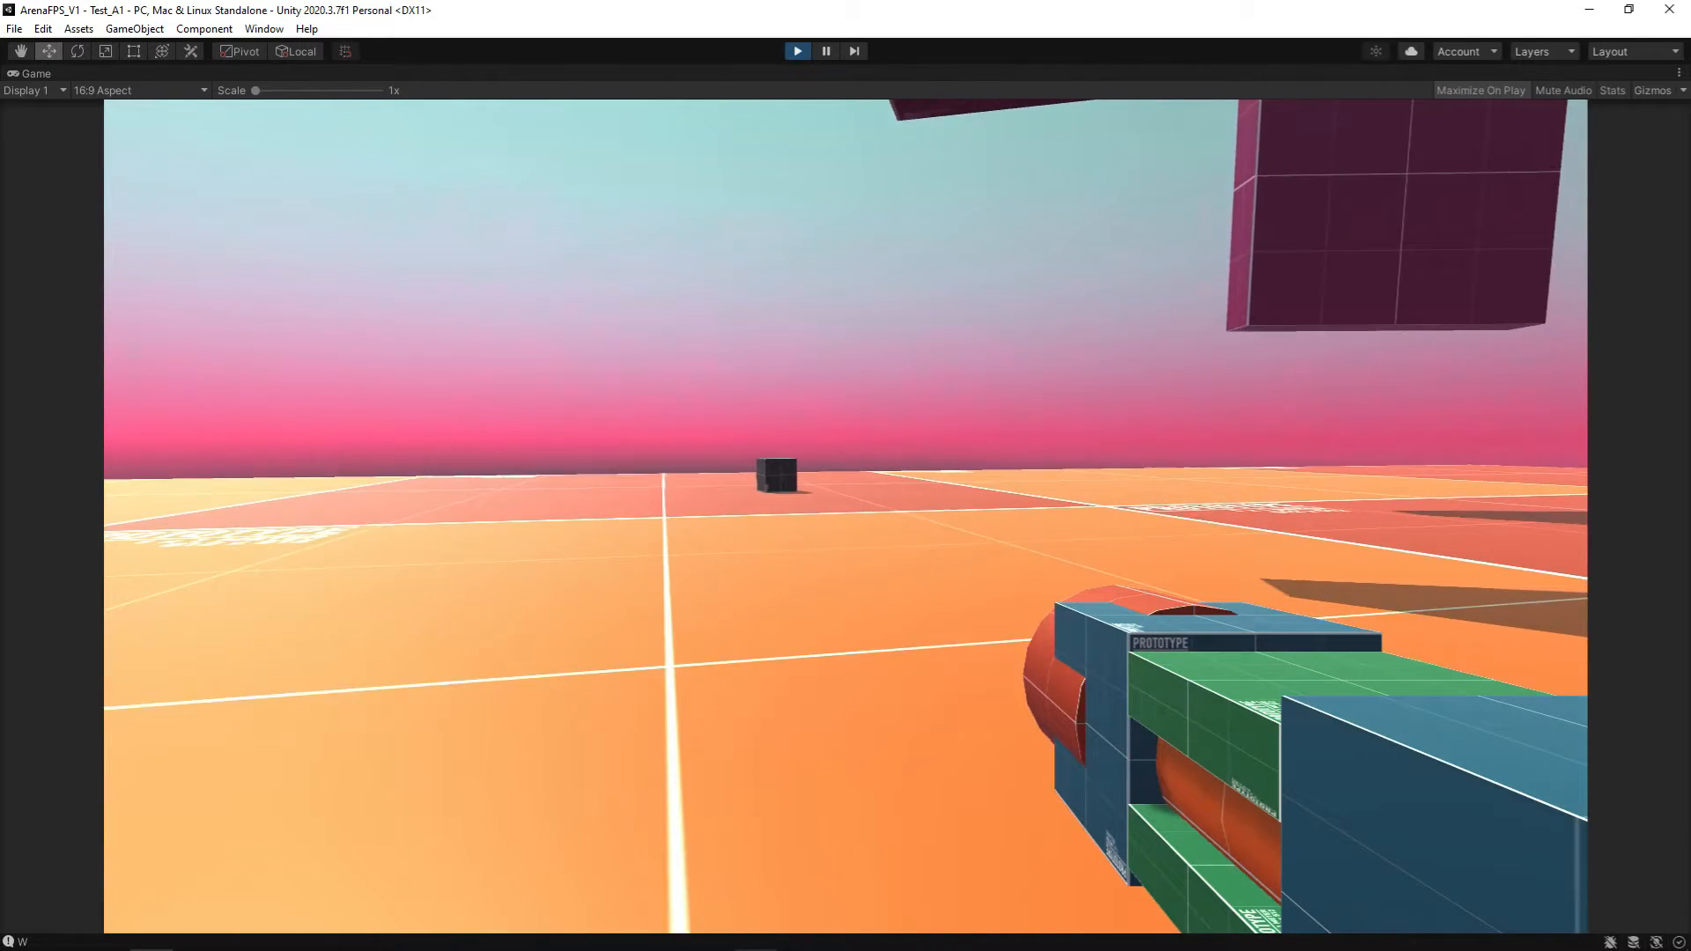
pyautogui.click(846, 516)
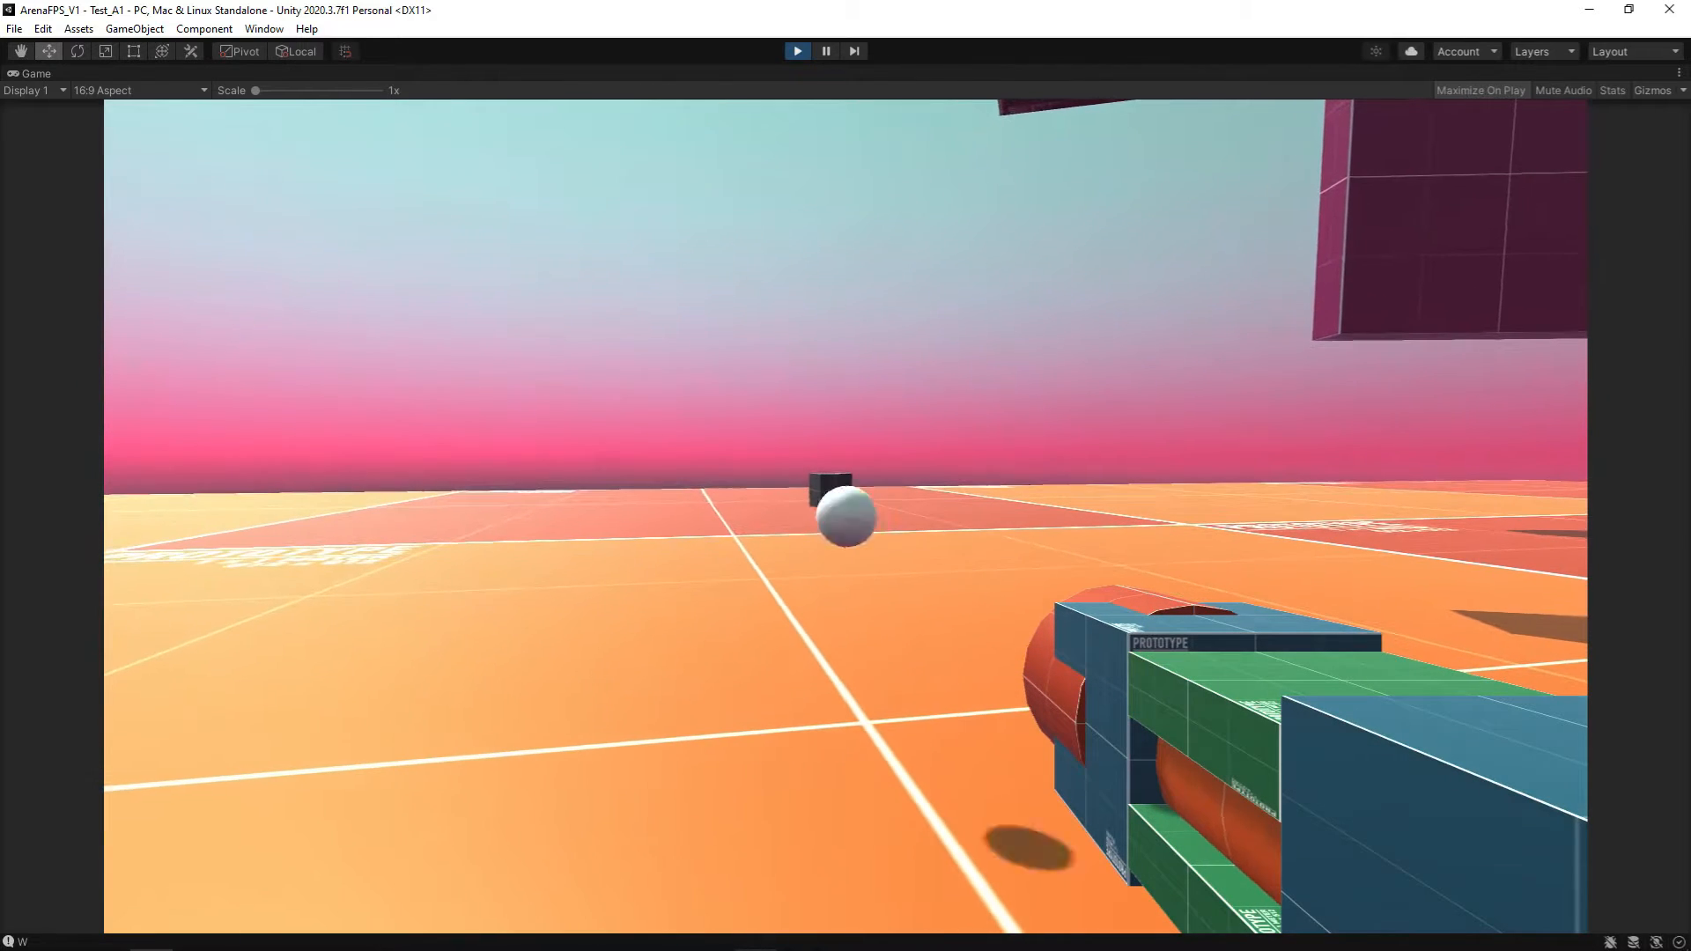
pyautogui.click(846, 516)
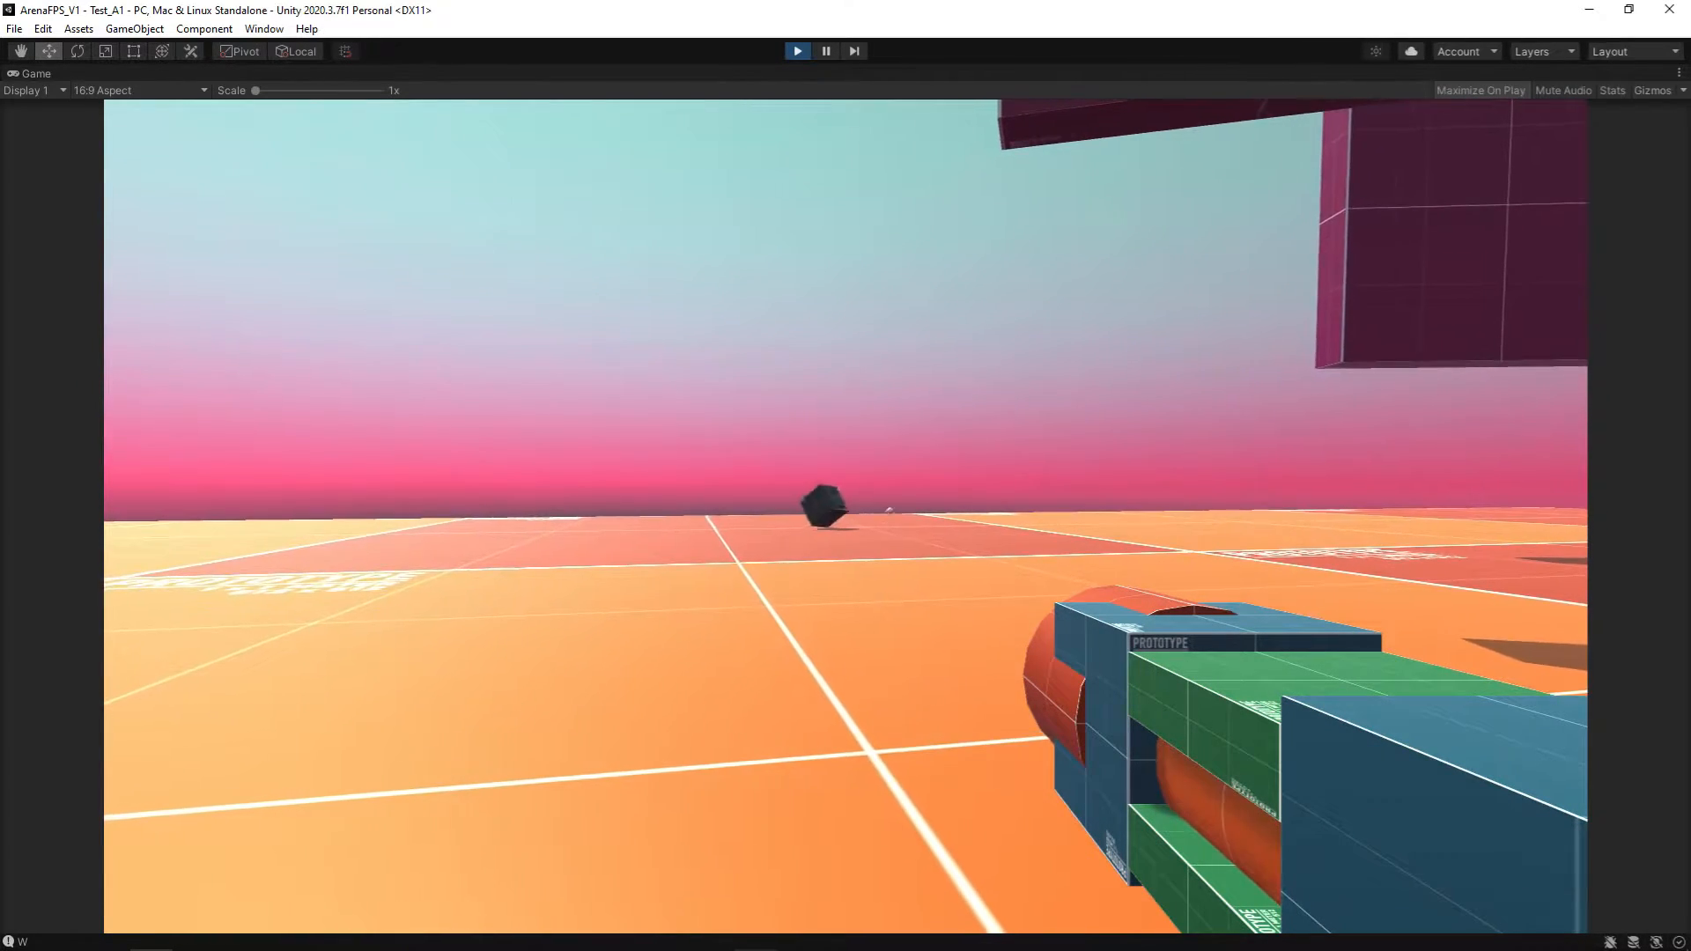
pyautogui.press('Escape')
pyautogui.click(792, 53)
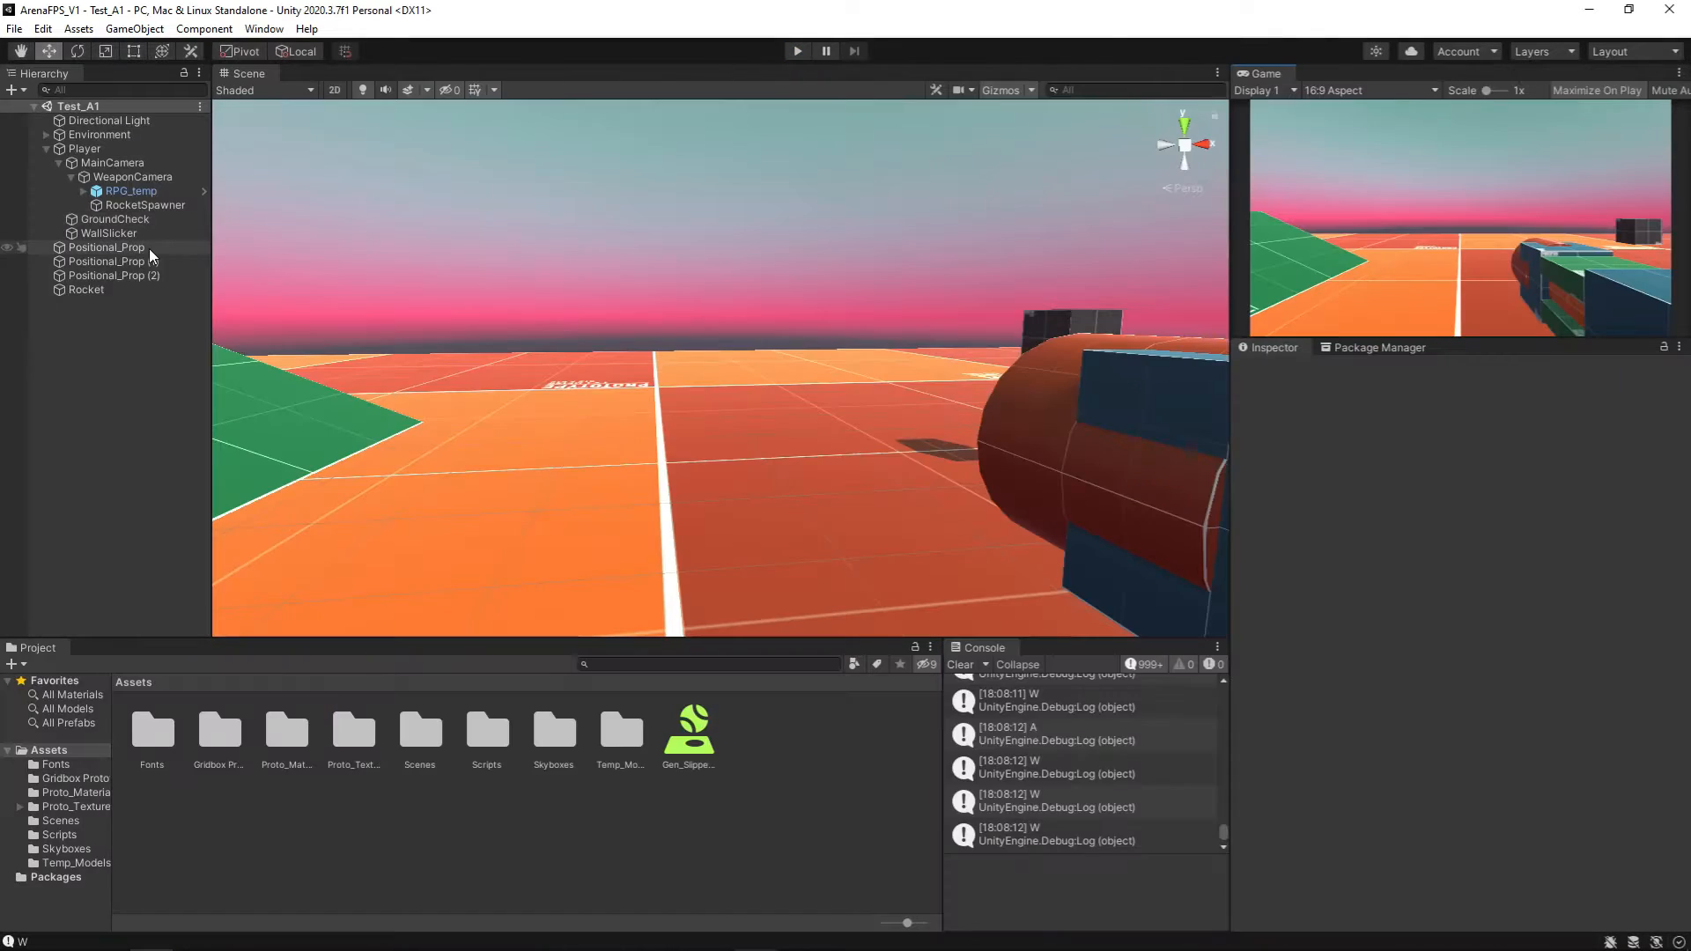
# Step: Select the Rocket object and examine its sphere up close from several angles below the arena floor
pyautogui.moveTo(449, 427); pyautogui.dragTo(900, 484, button='right')
pyautogui.scroll(-10, 900, 484)
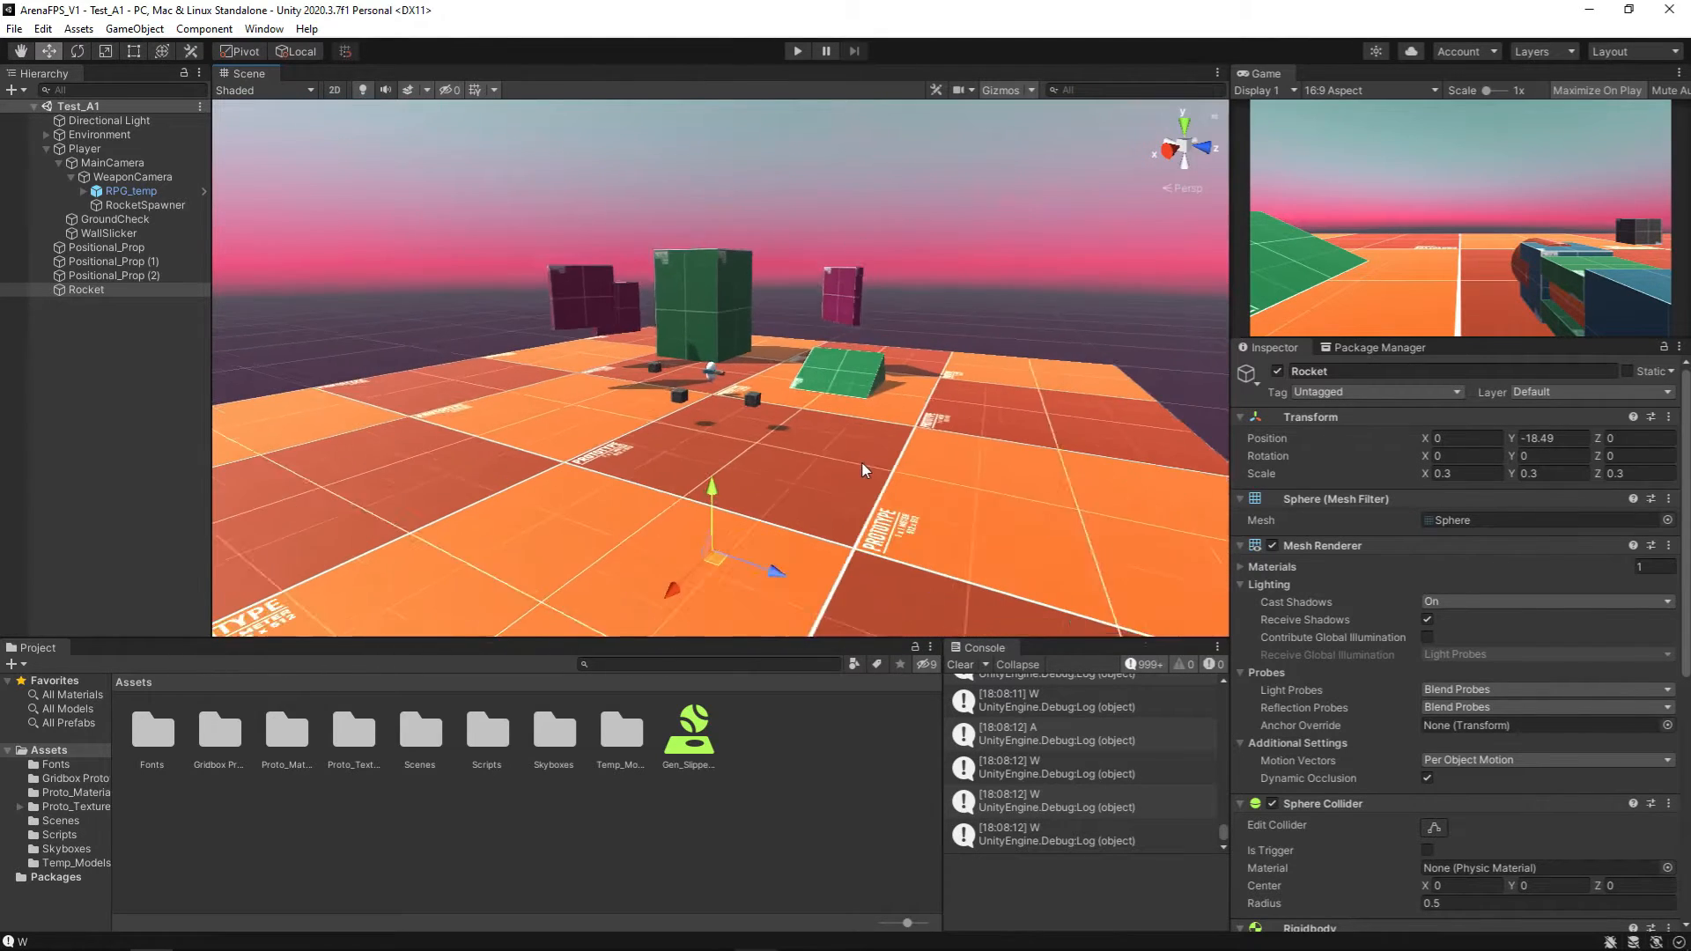
pyautogui.moveTo(775, 563); pyautogui.dragTo(775, 434, button='middle')
pyautogui.scroll(10, 742, 384)
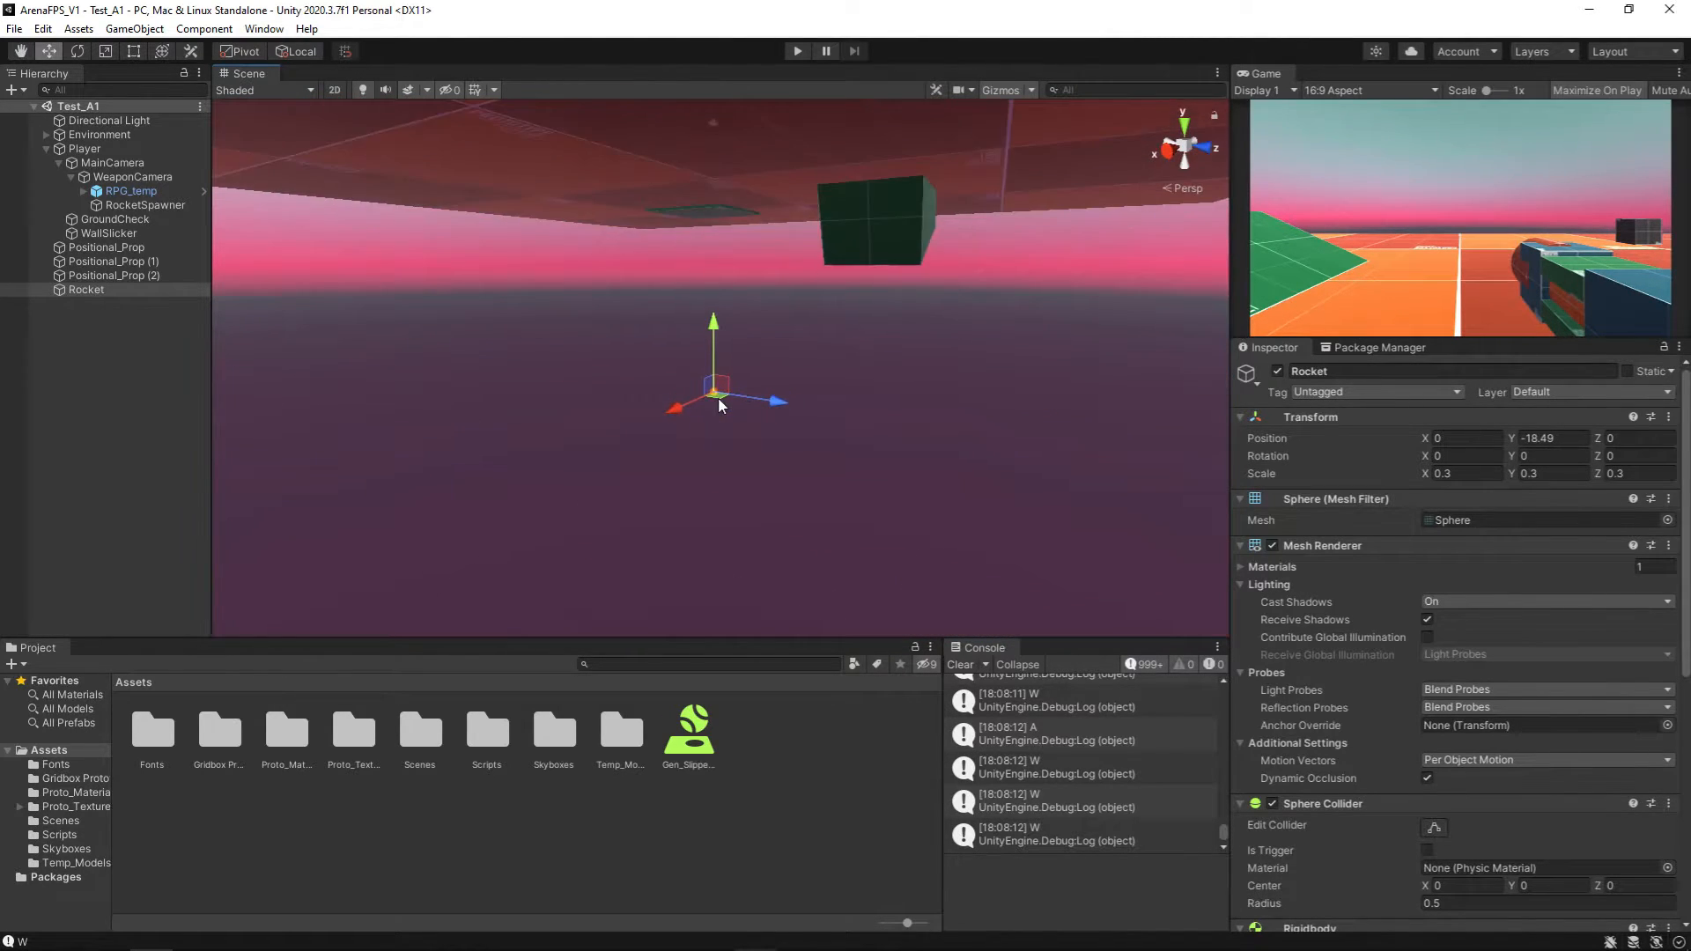
pyautogui.scroll(5, 702, 462)
pyautogui.moveTo(770, 446); pyautogui.dragTo(719, 534, button='right')
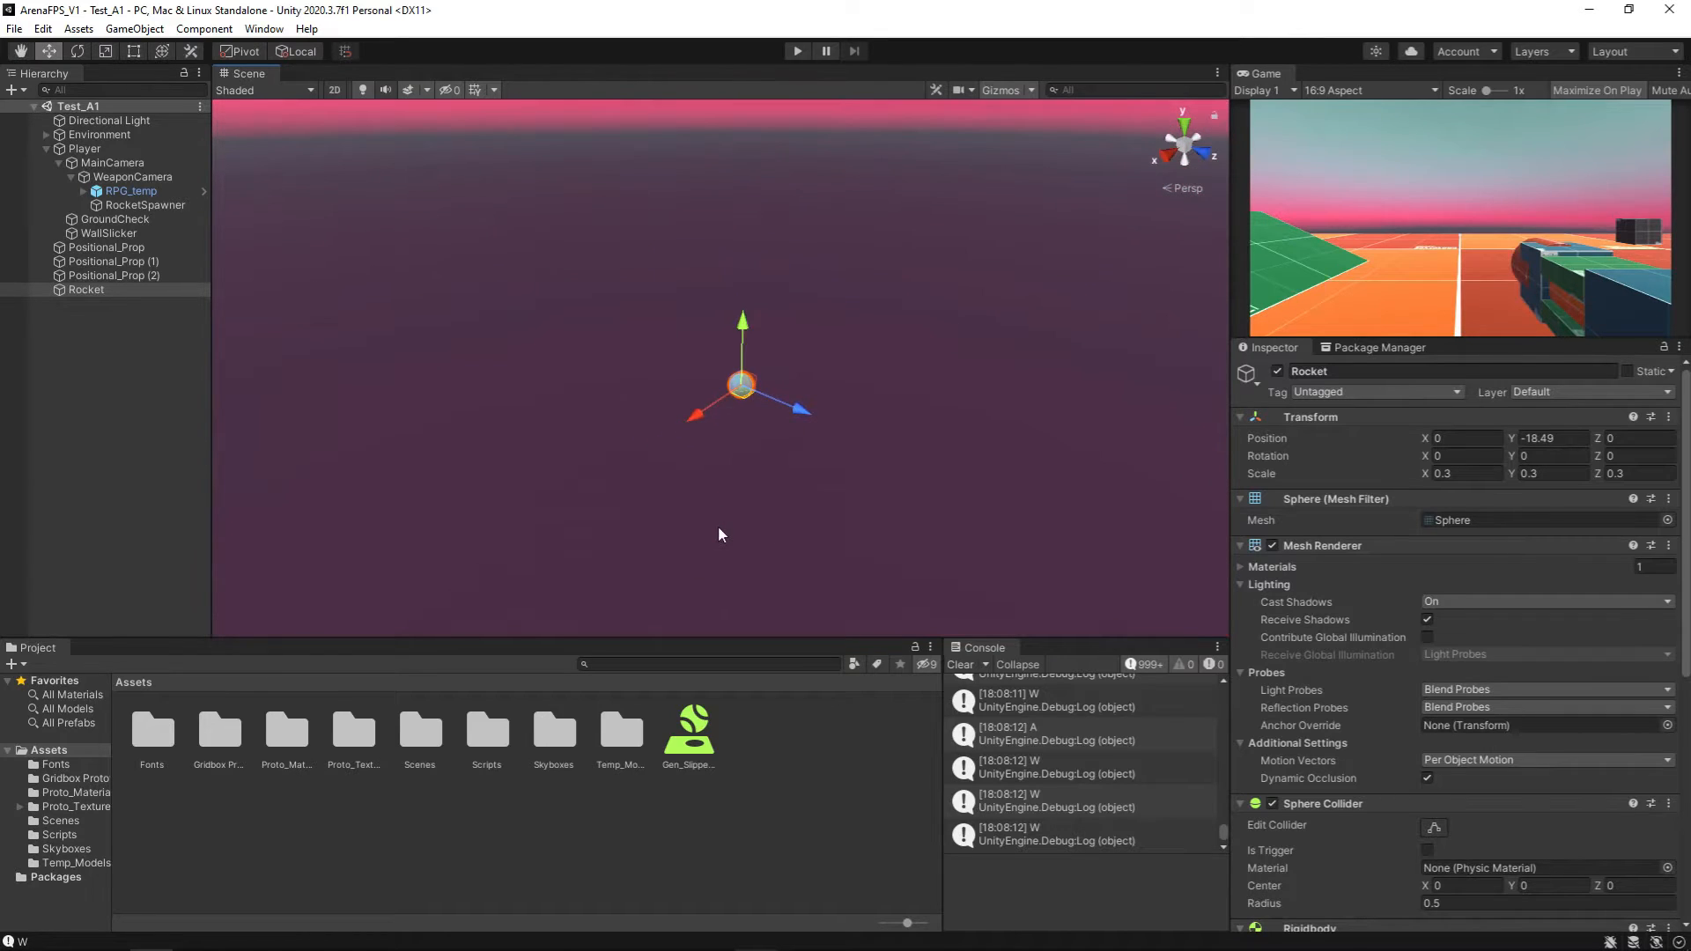
pyautogui.keyDown('alt'); pyautogui.moveTo(719, 535); pyautogui.dragTo(1006, 508); pyautogui.keyUp('alt')
pyautogui.moveTo(1003, 508); pyautogui.dragTo(927, 160, button='right')
pyautogui.keyDown('alt'); pyautogui.moveTo(616, 313); pyautogui.dragTo(921, 613); pyautogui.keyUp('alt')
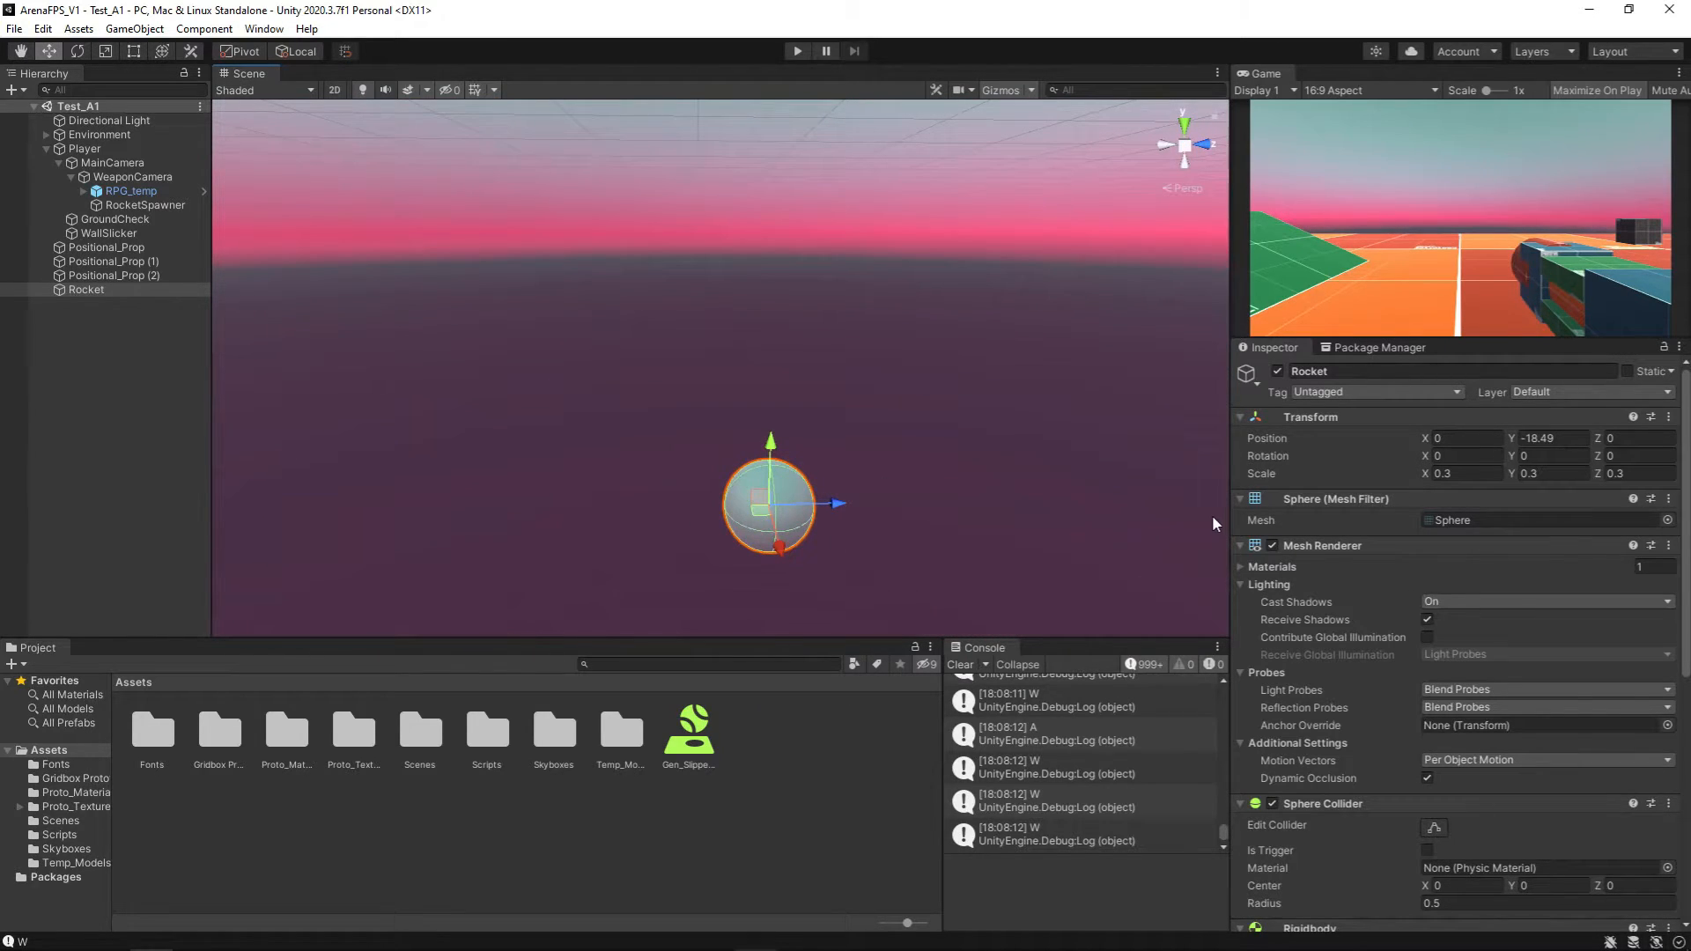
# Step: Playtest the scene in the docked Game view, moving the player among the cubes and panels, and stop play mode
pyautogui.hotkey('ctrl', 'p')
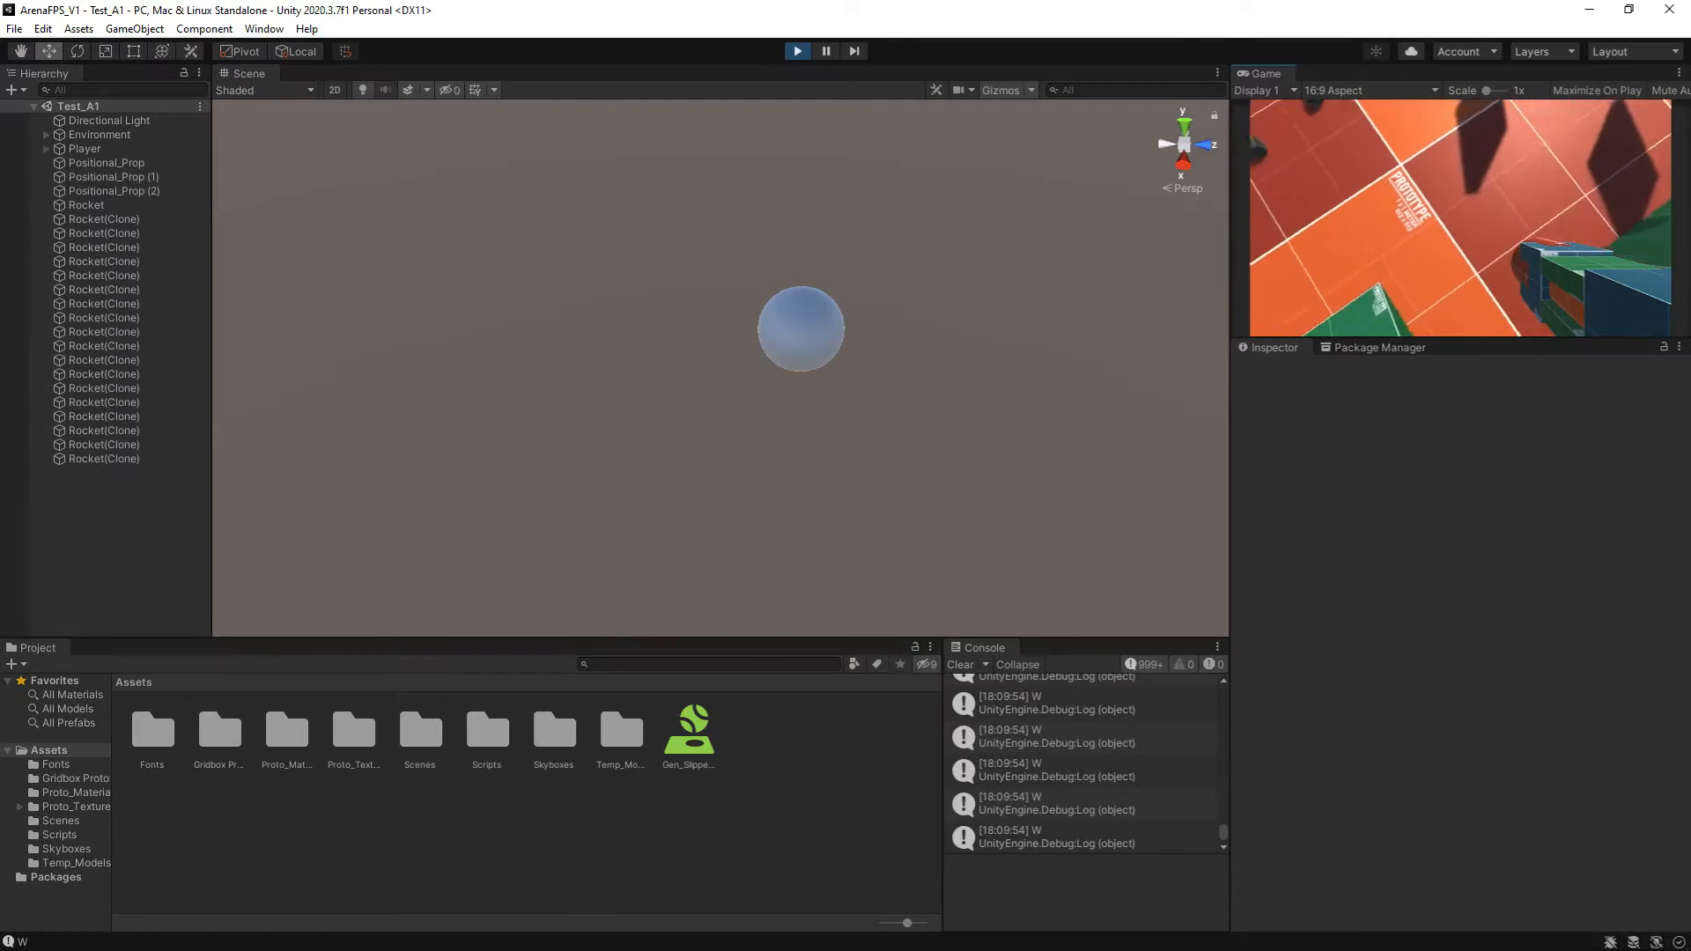
pyautogui.press('w')
pyautogui.press('a')
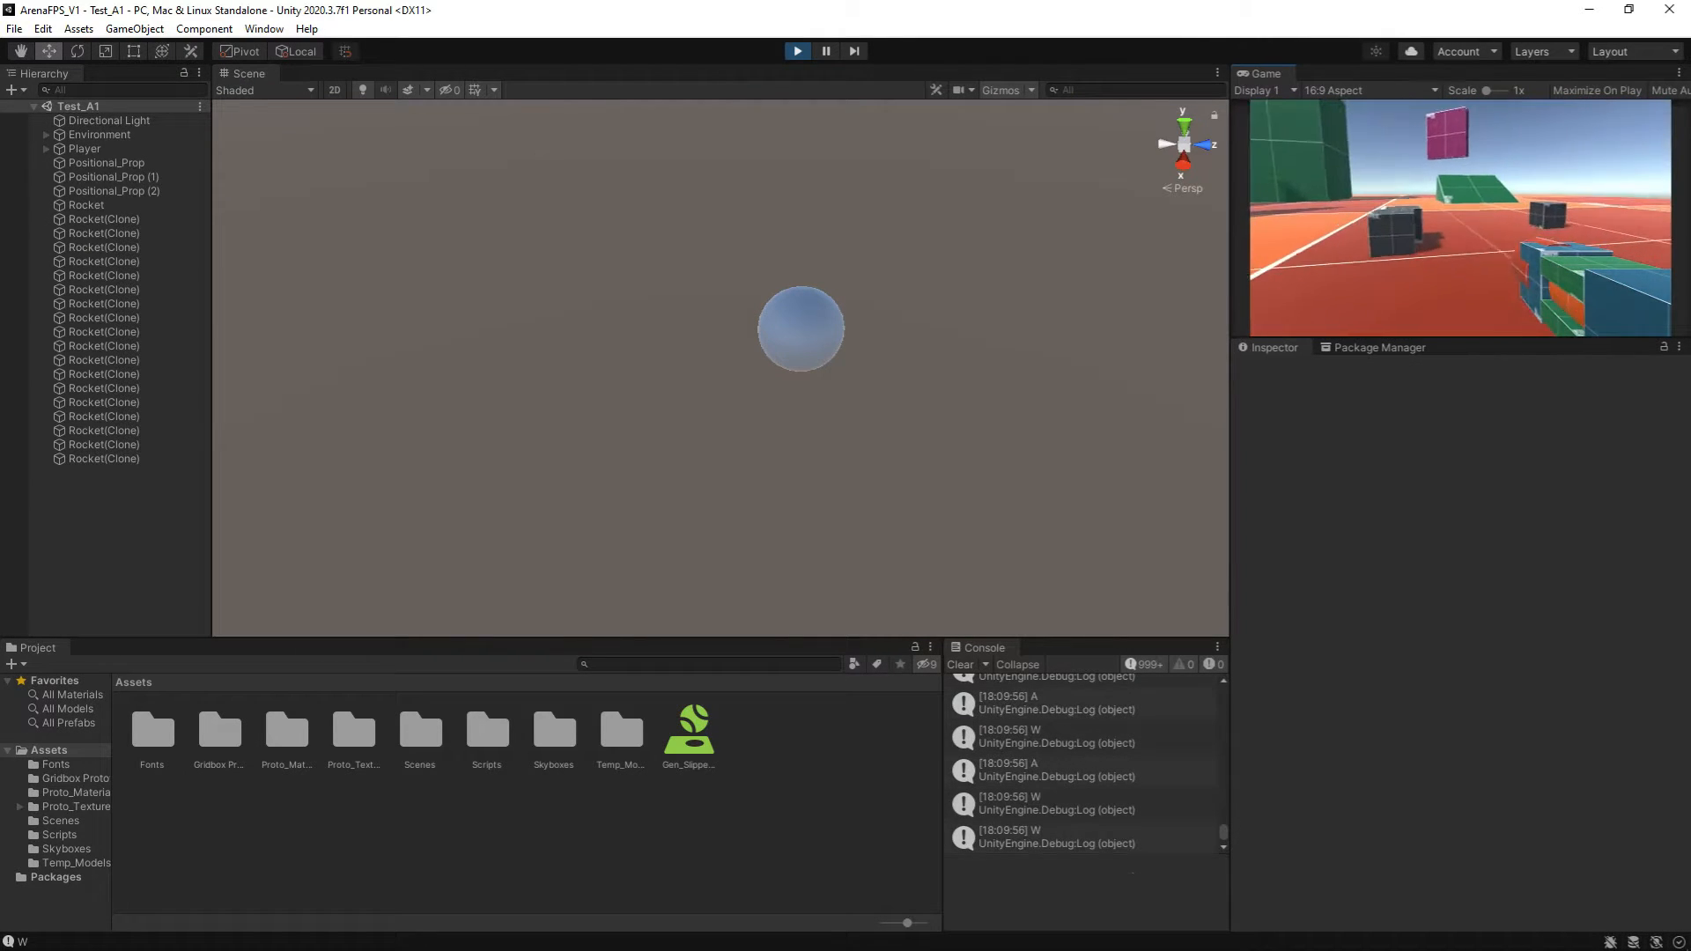
pyautogui.press('d')
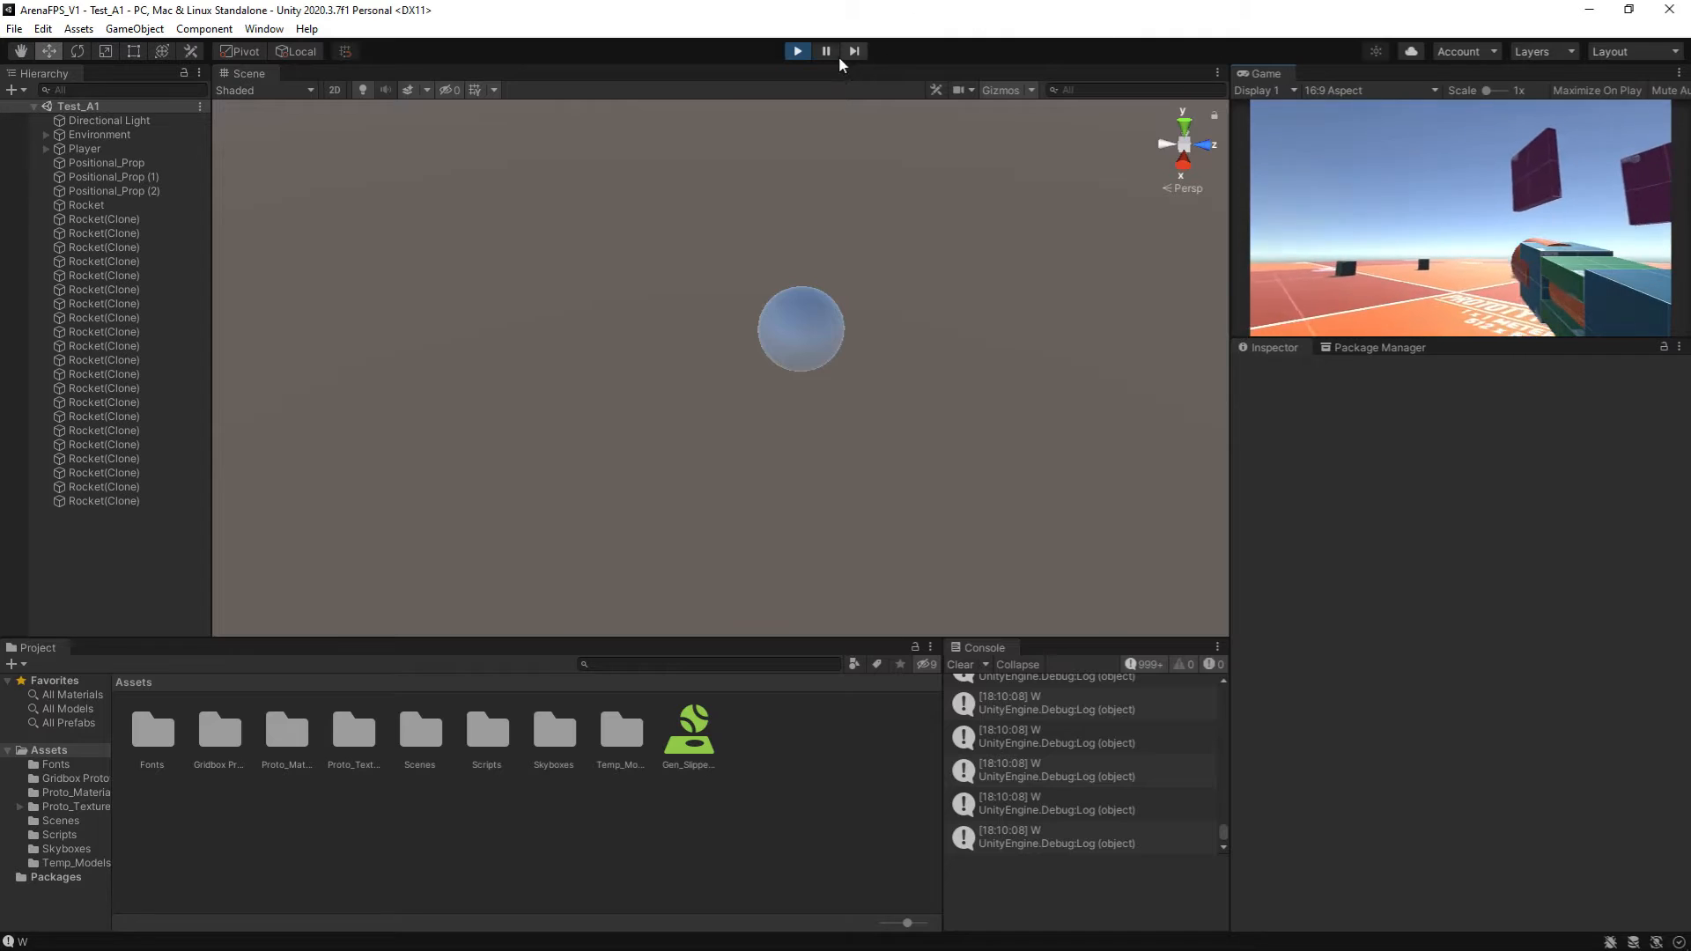
pyautogui.click(796, 52)
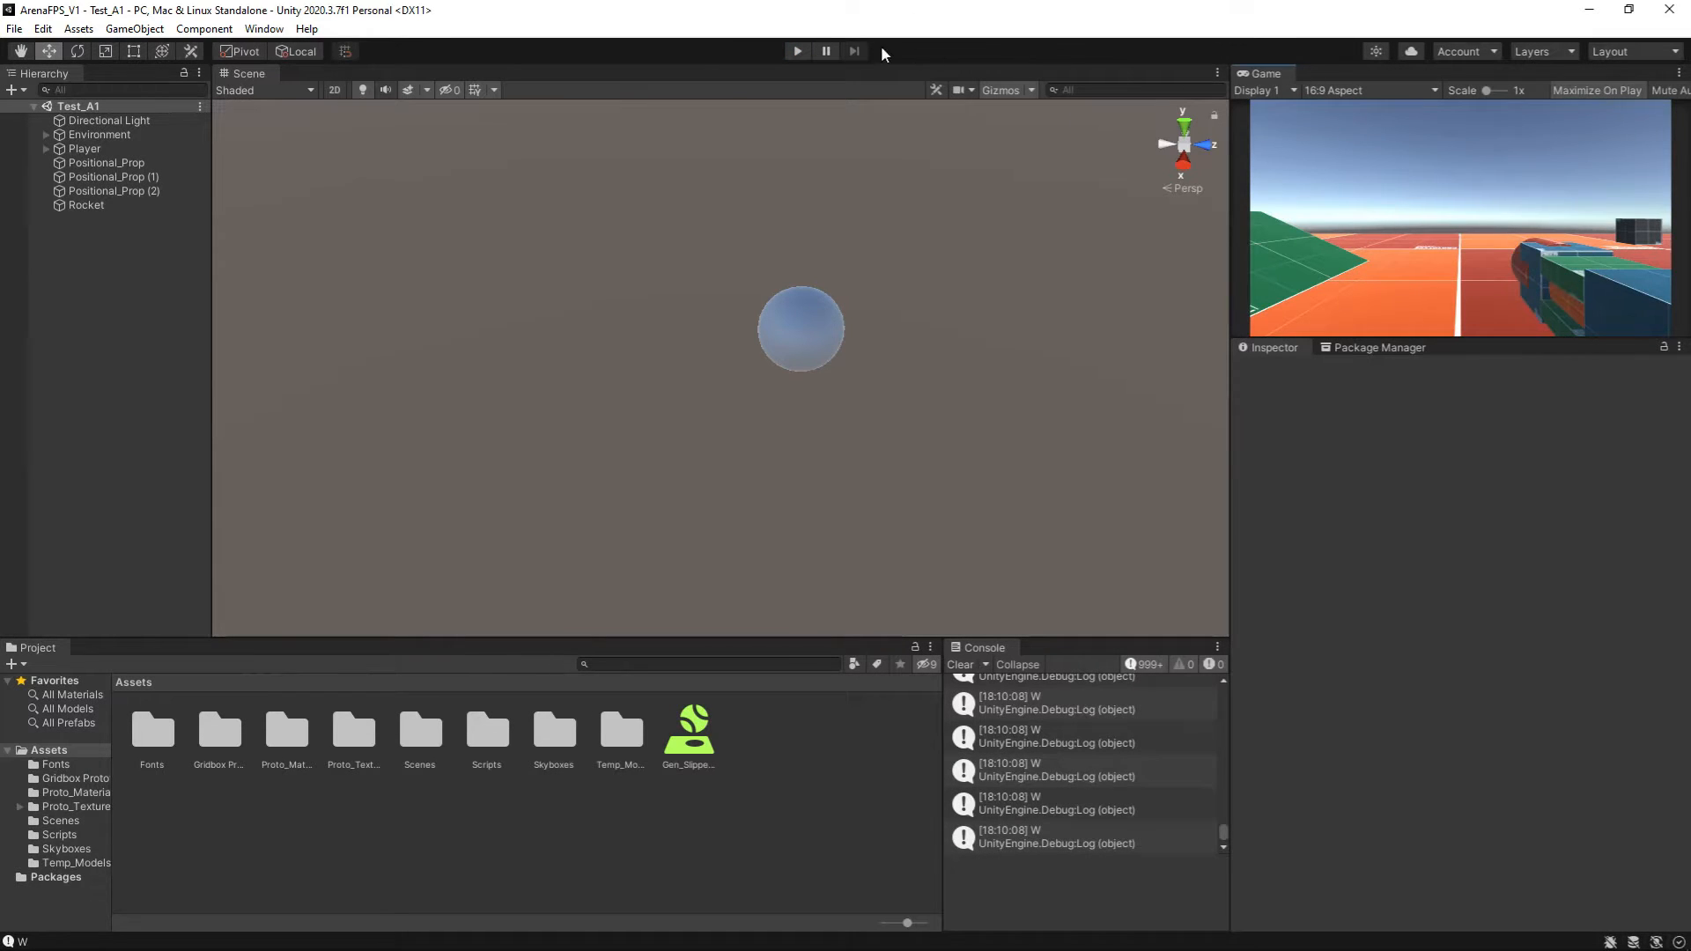
# Step: Start play mode with the Game view maximized, and run the player over the green ramp and past the cube to the tall block
pyautogui.click(797, 51)
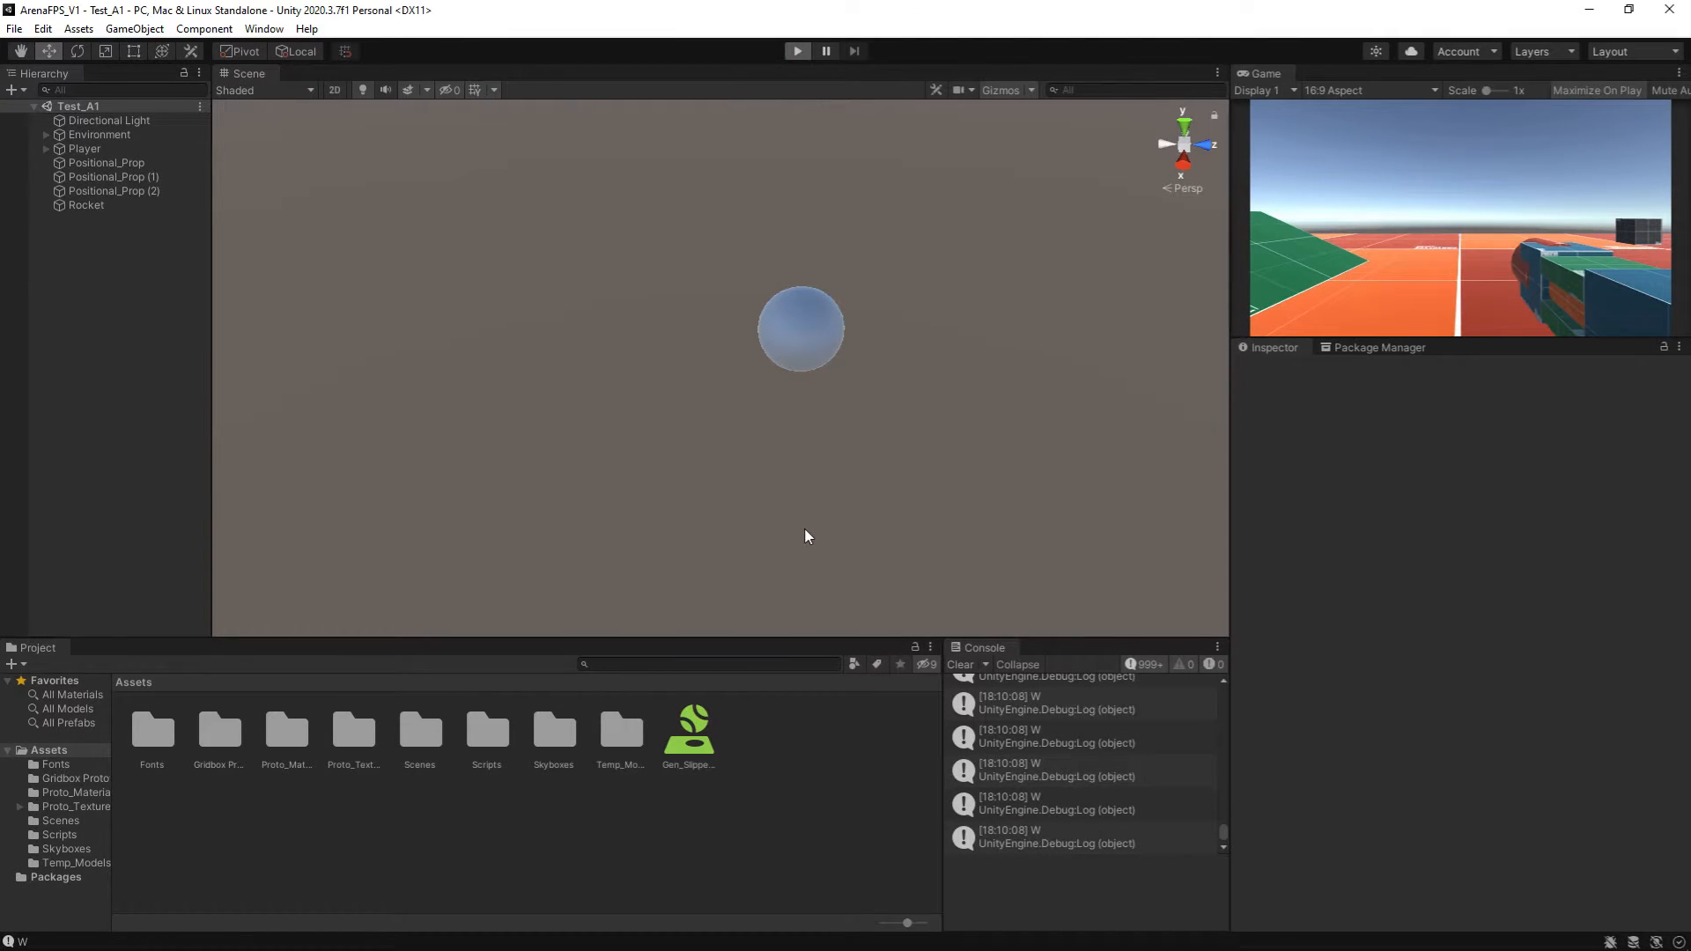
pyautogui.press('w')
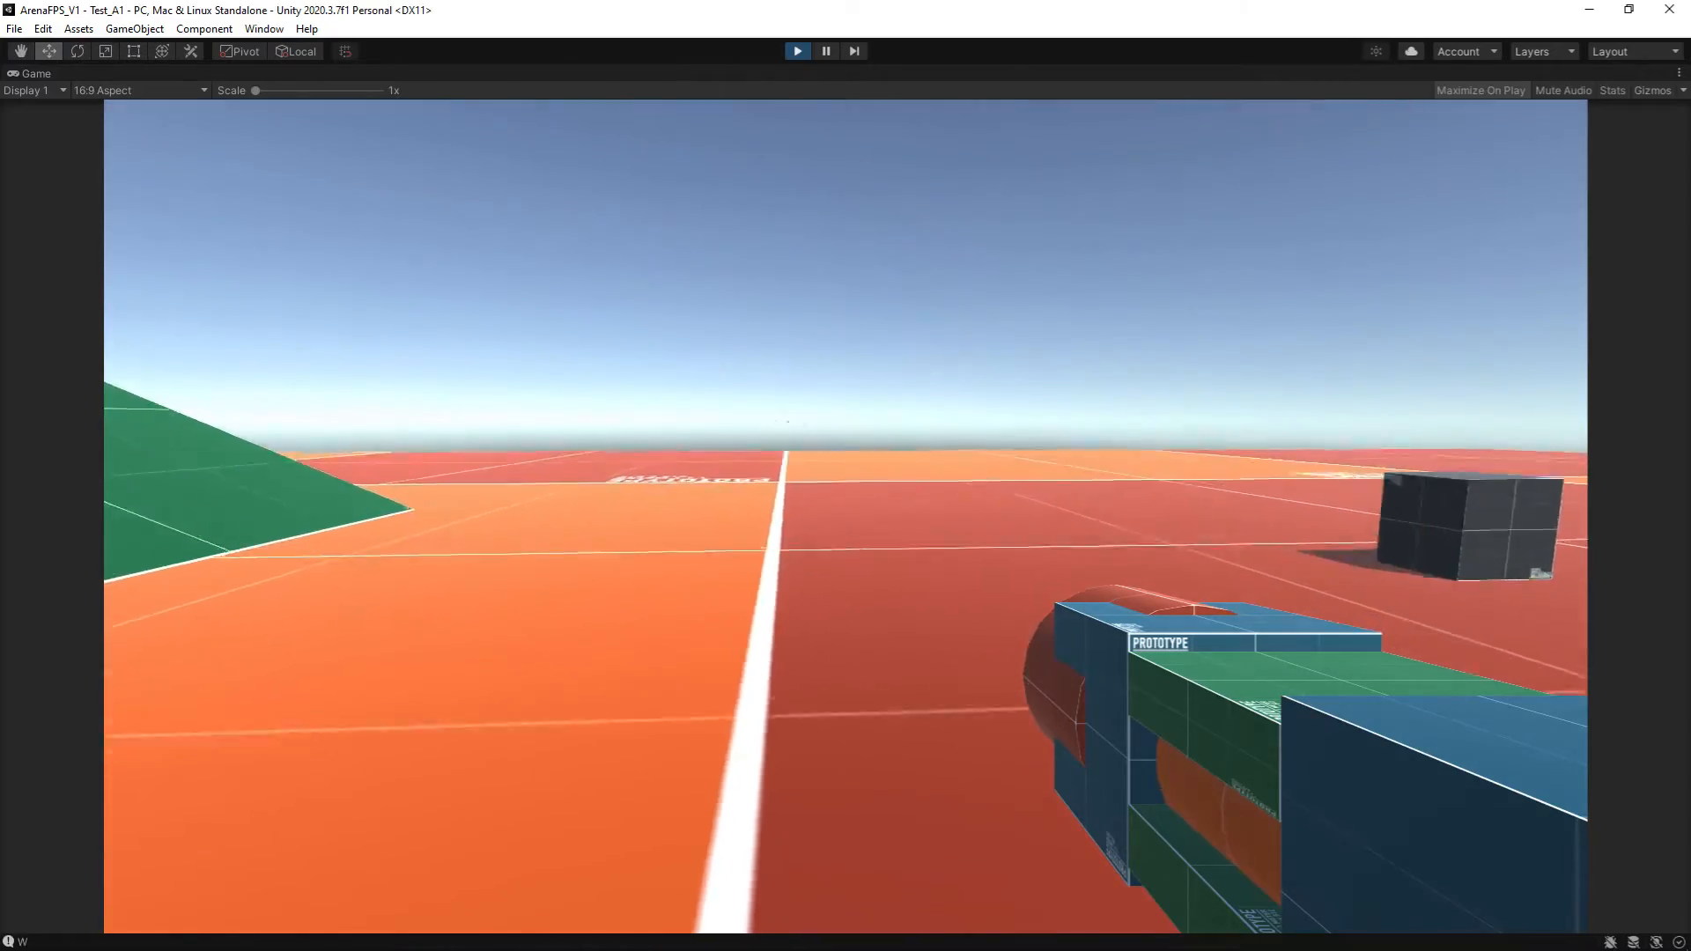
pyautogui.press('a')
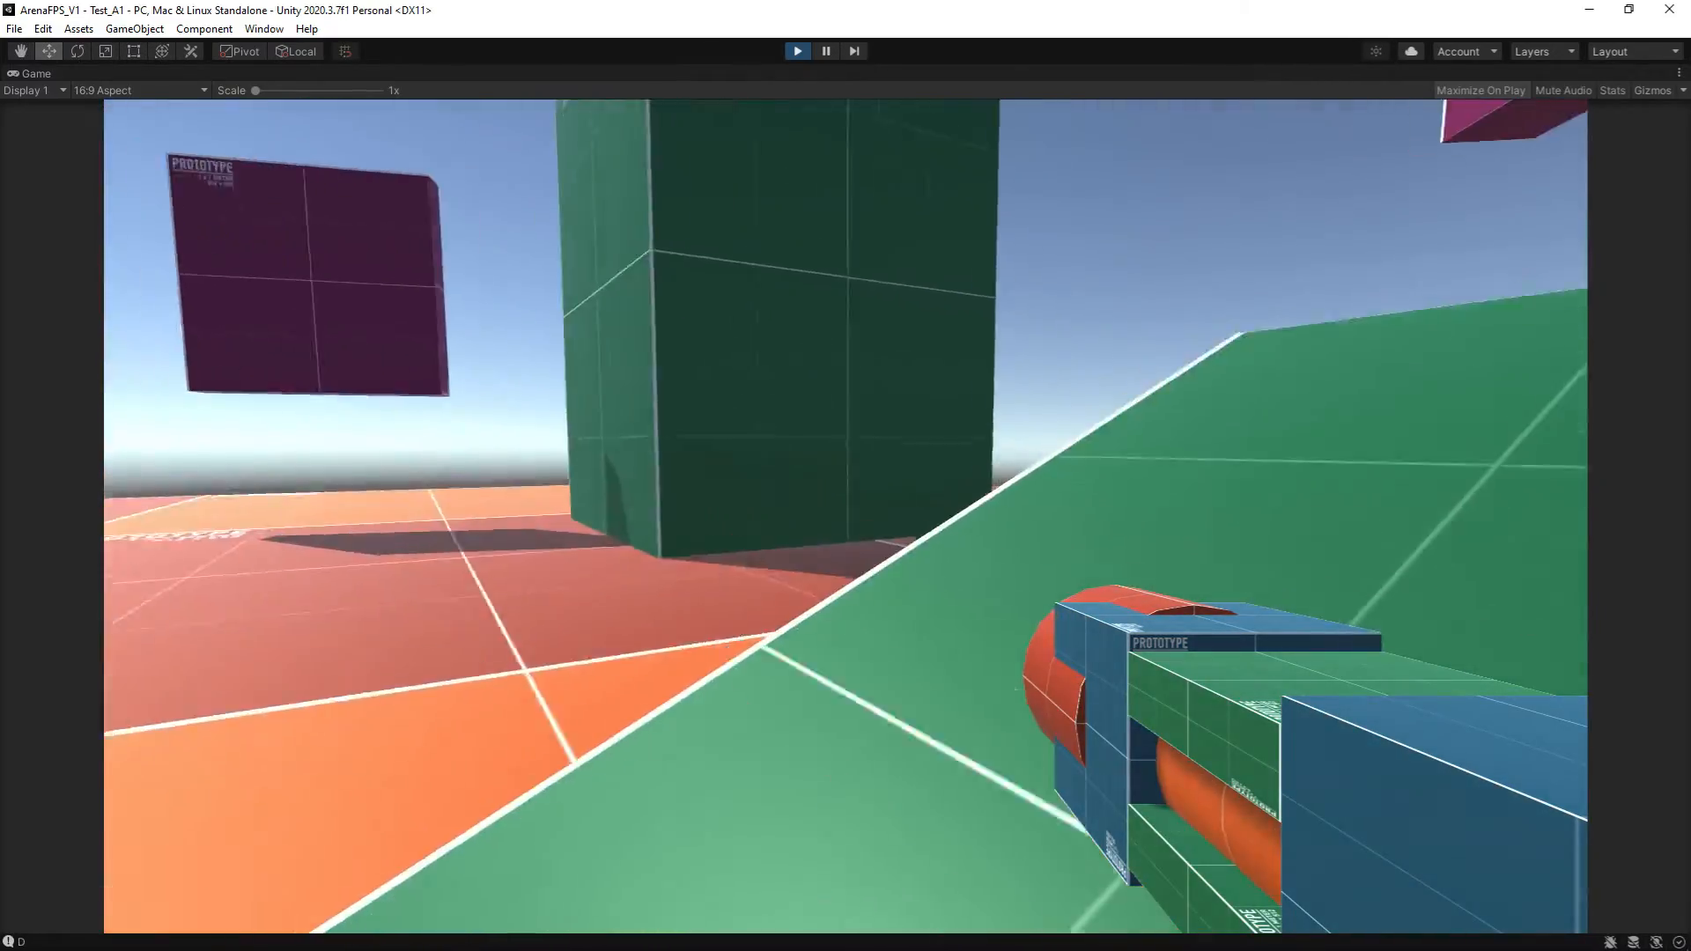
pyautogui.press('w')
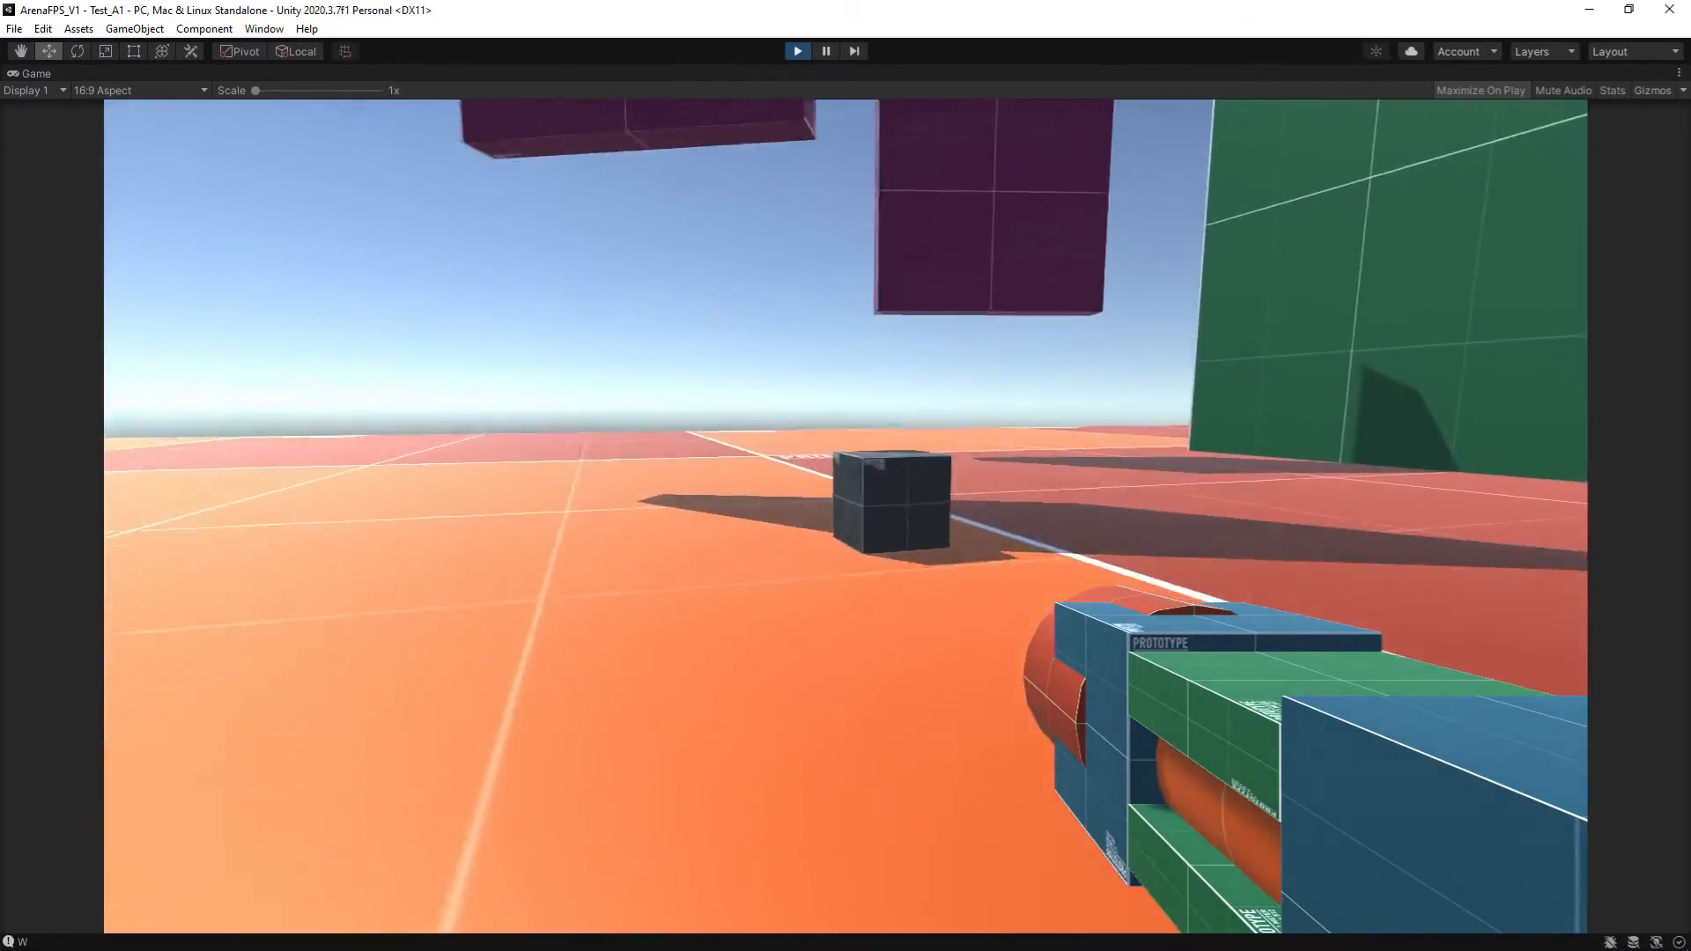
pyautogui.press('a')
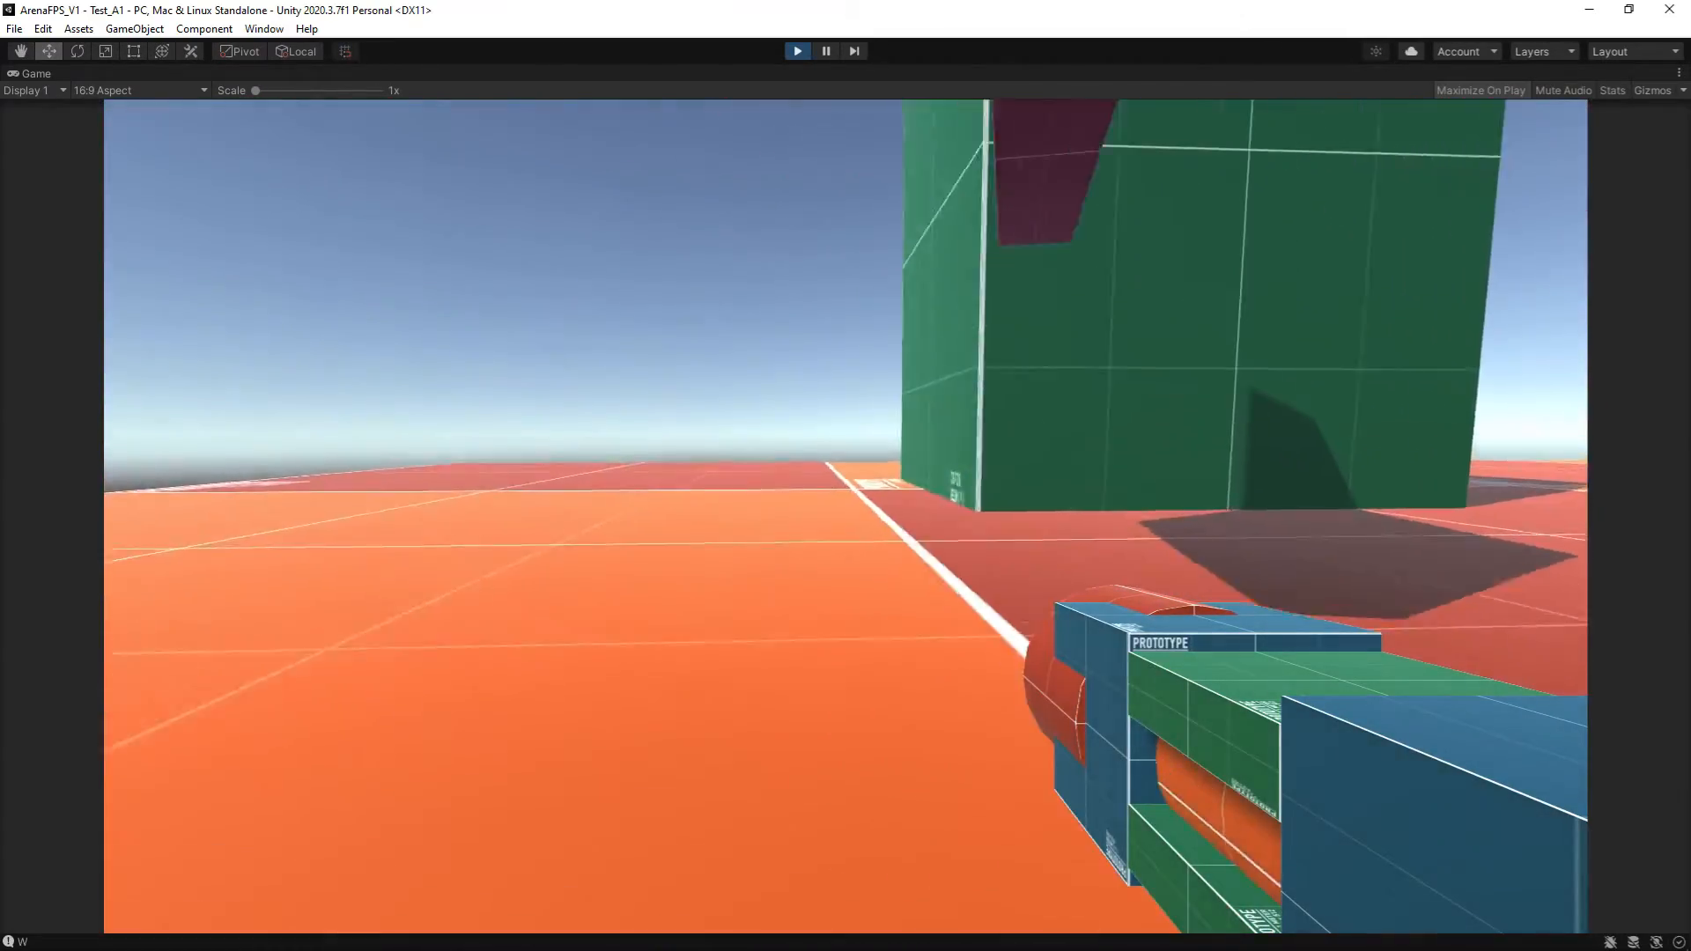
pyautogui.press('d')
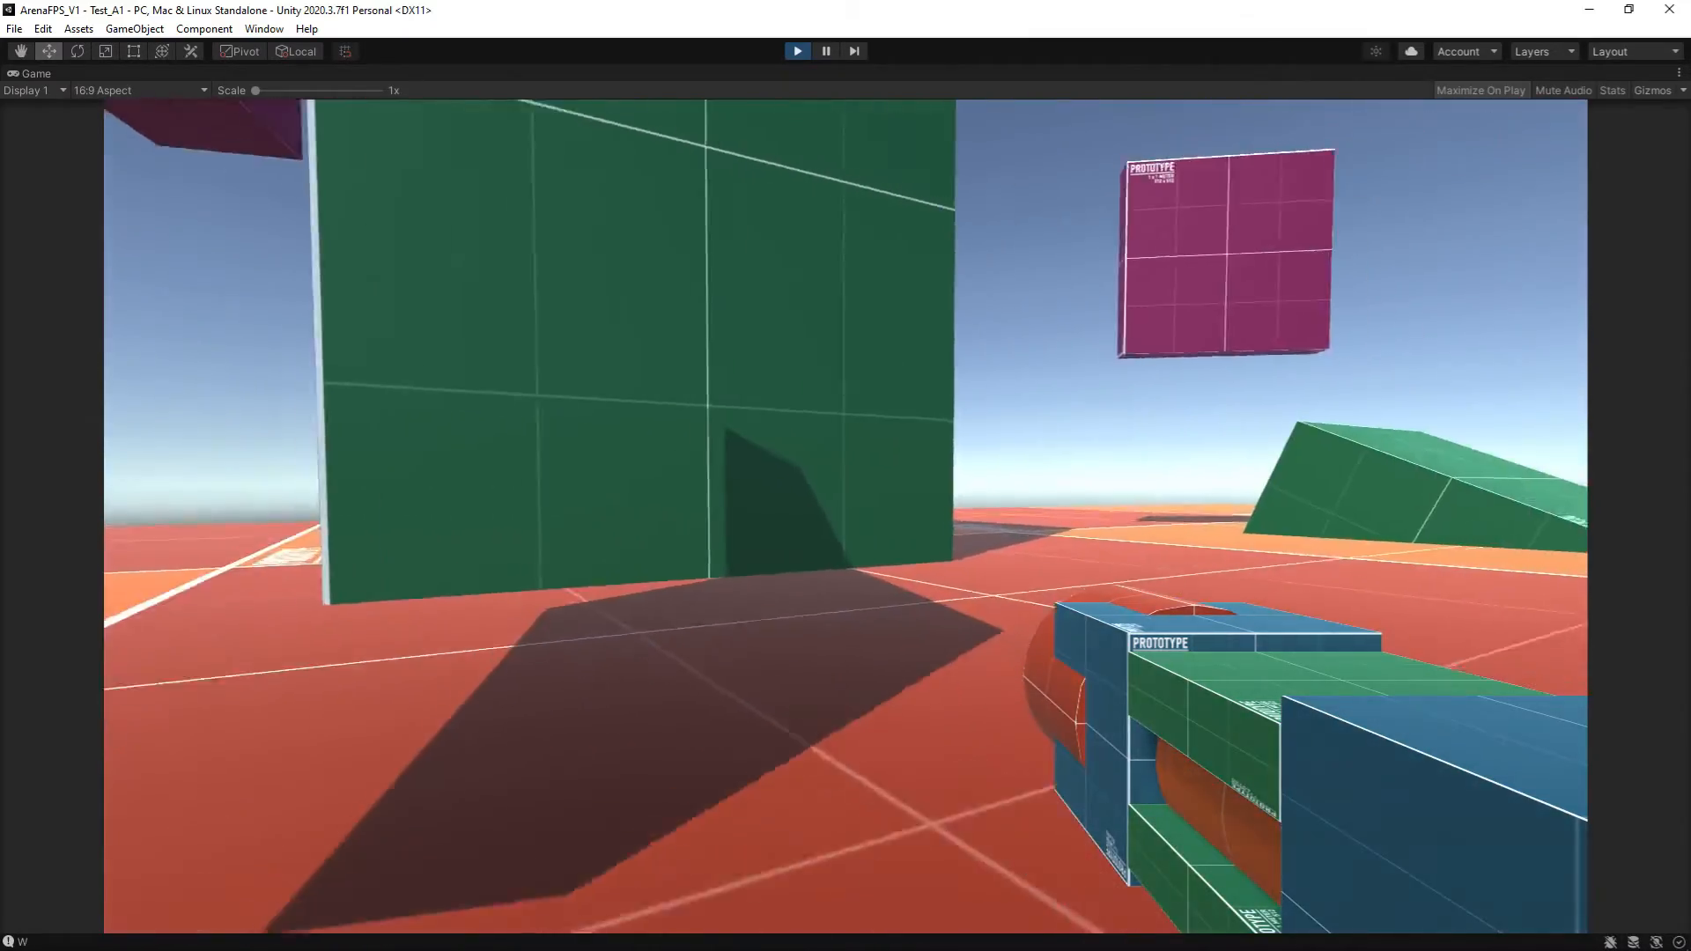
# Step: Take the player up past the purple panels and across the tall green block's roof, and leave it toward the ramp
pyautogui.press('d')
pyautogui.press('w')
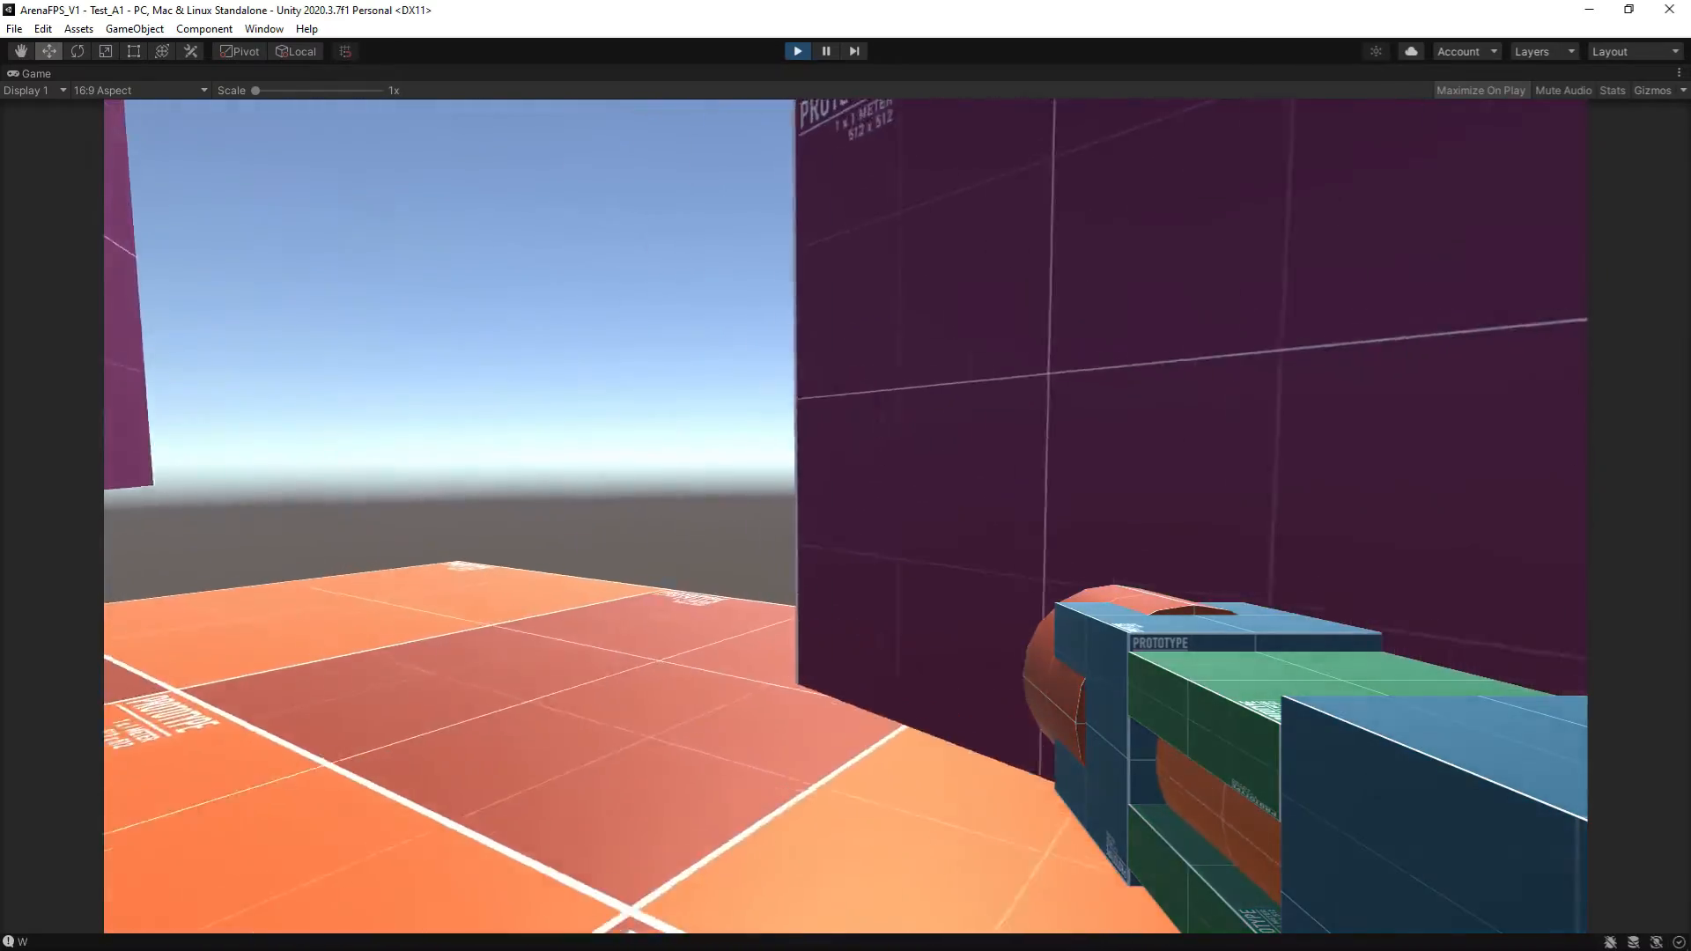
pyautogui.press('w')
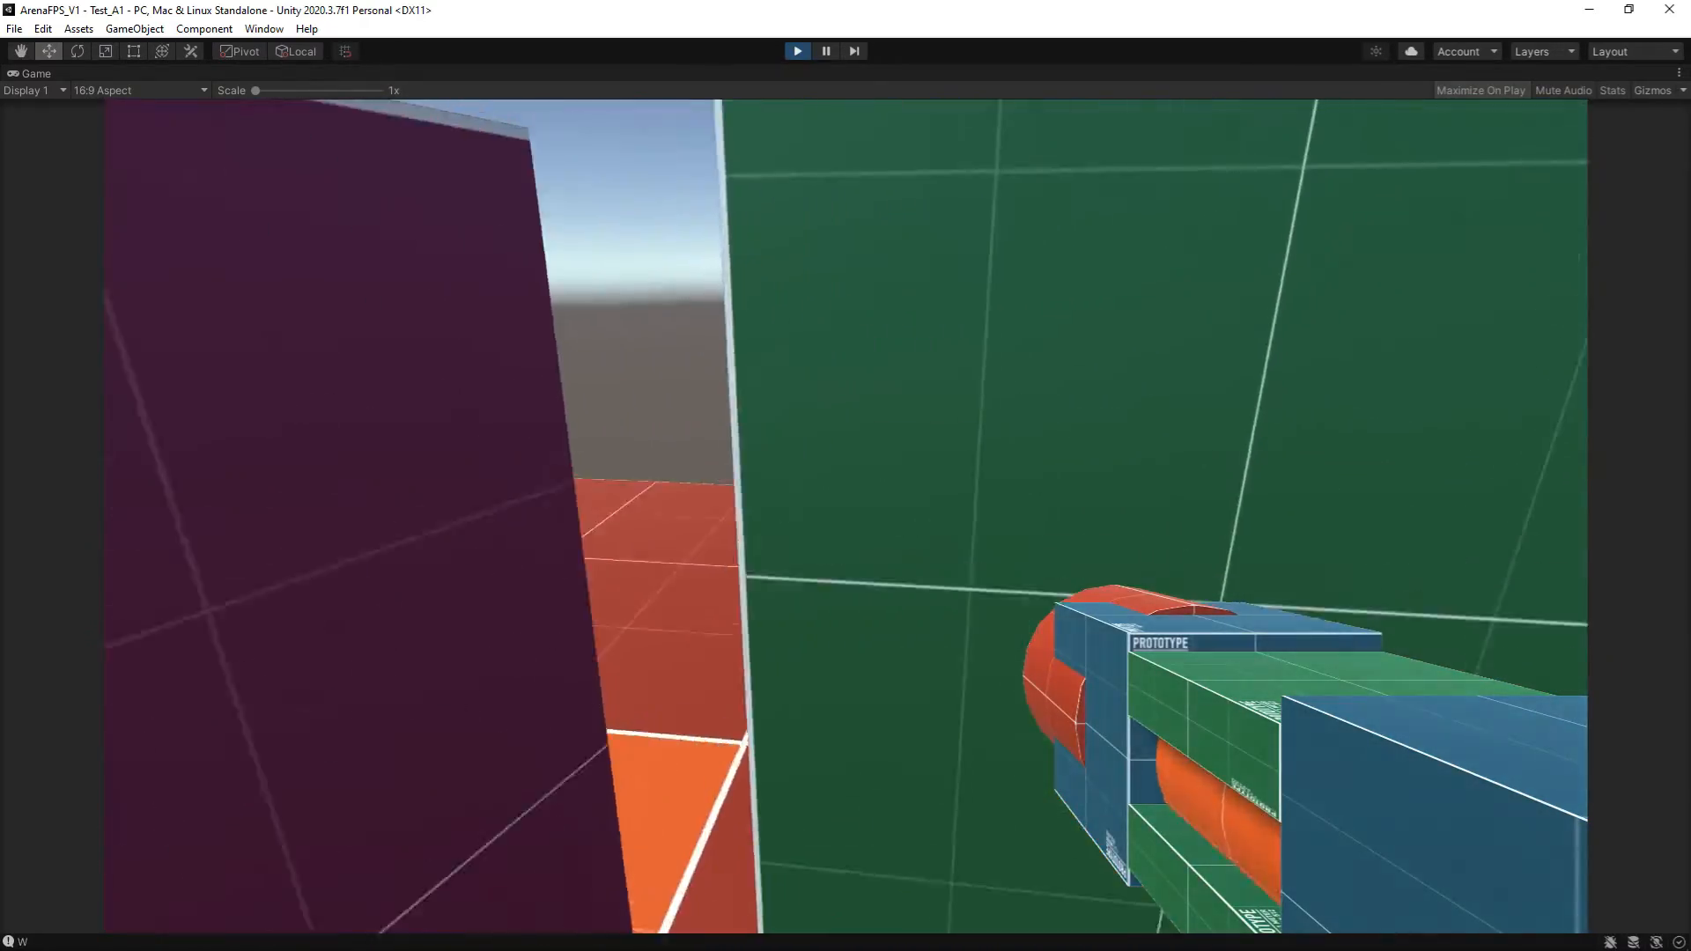
pyautogui.press('w')
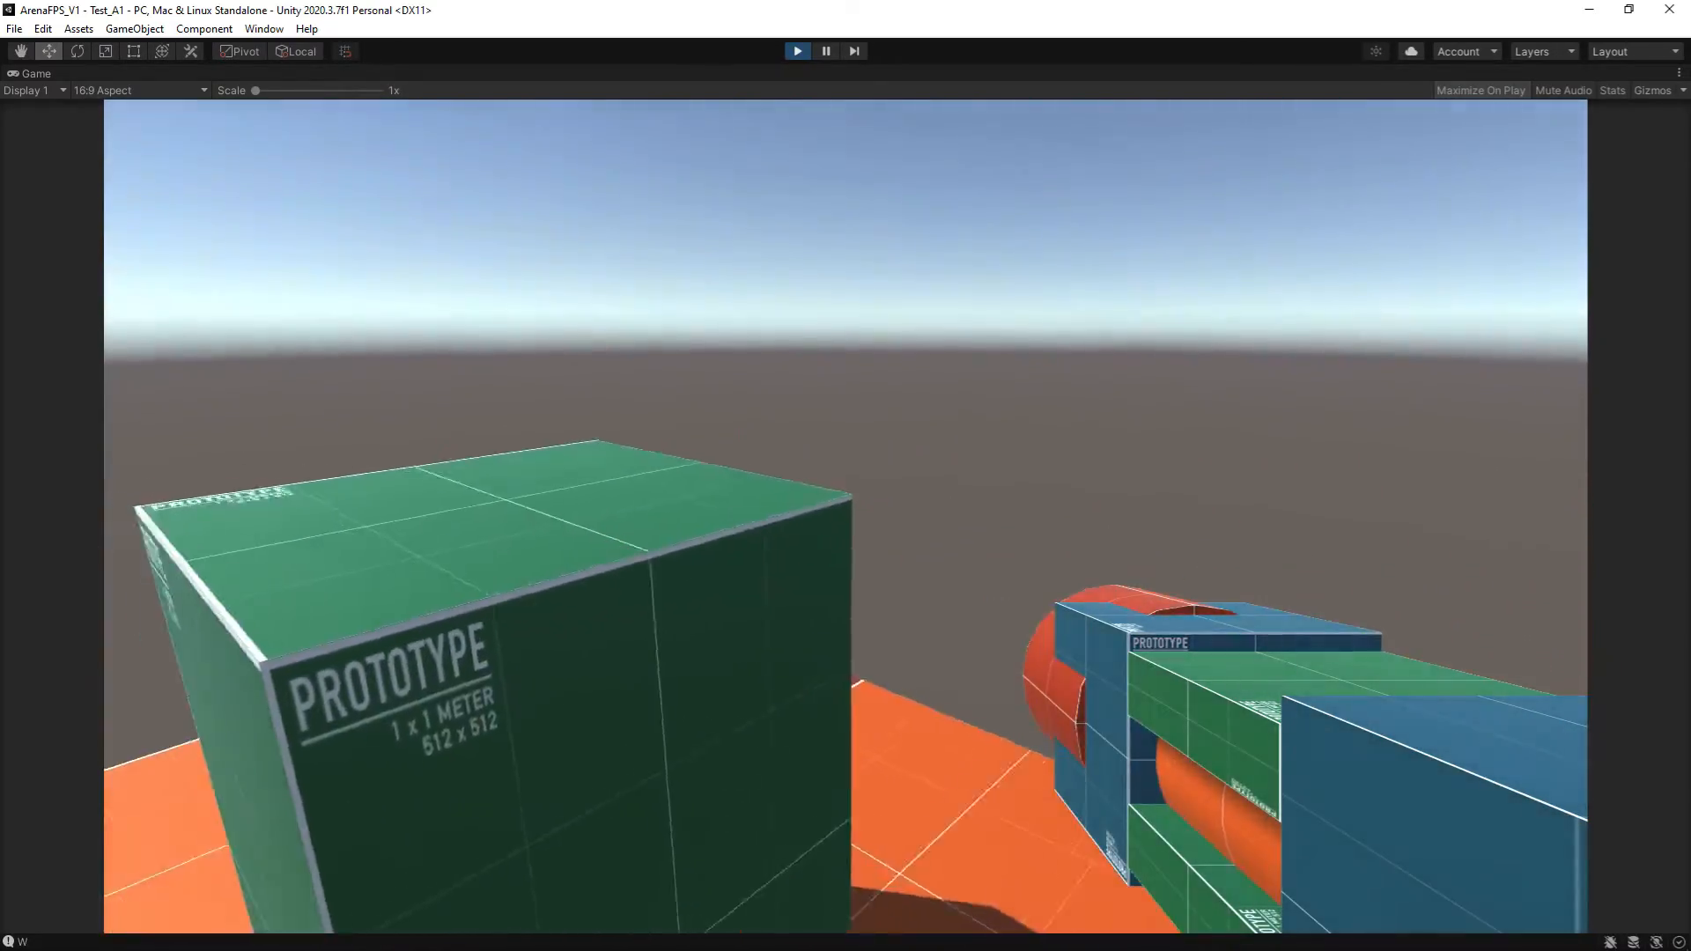
pyautogui.press('d')
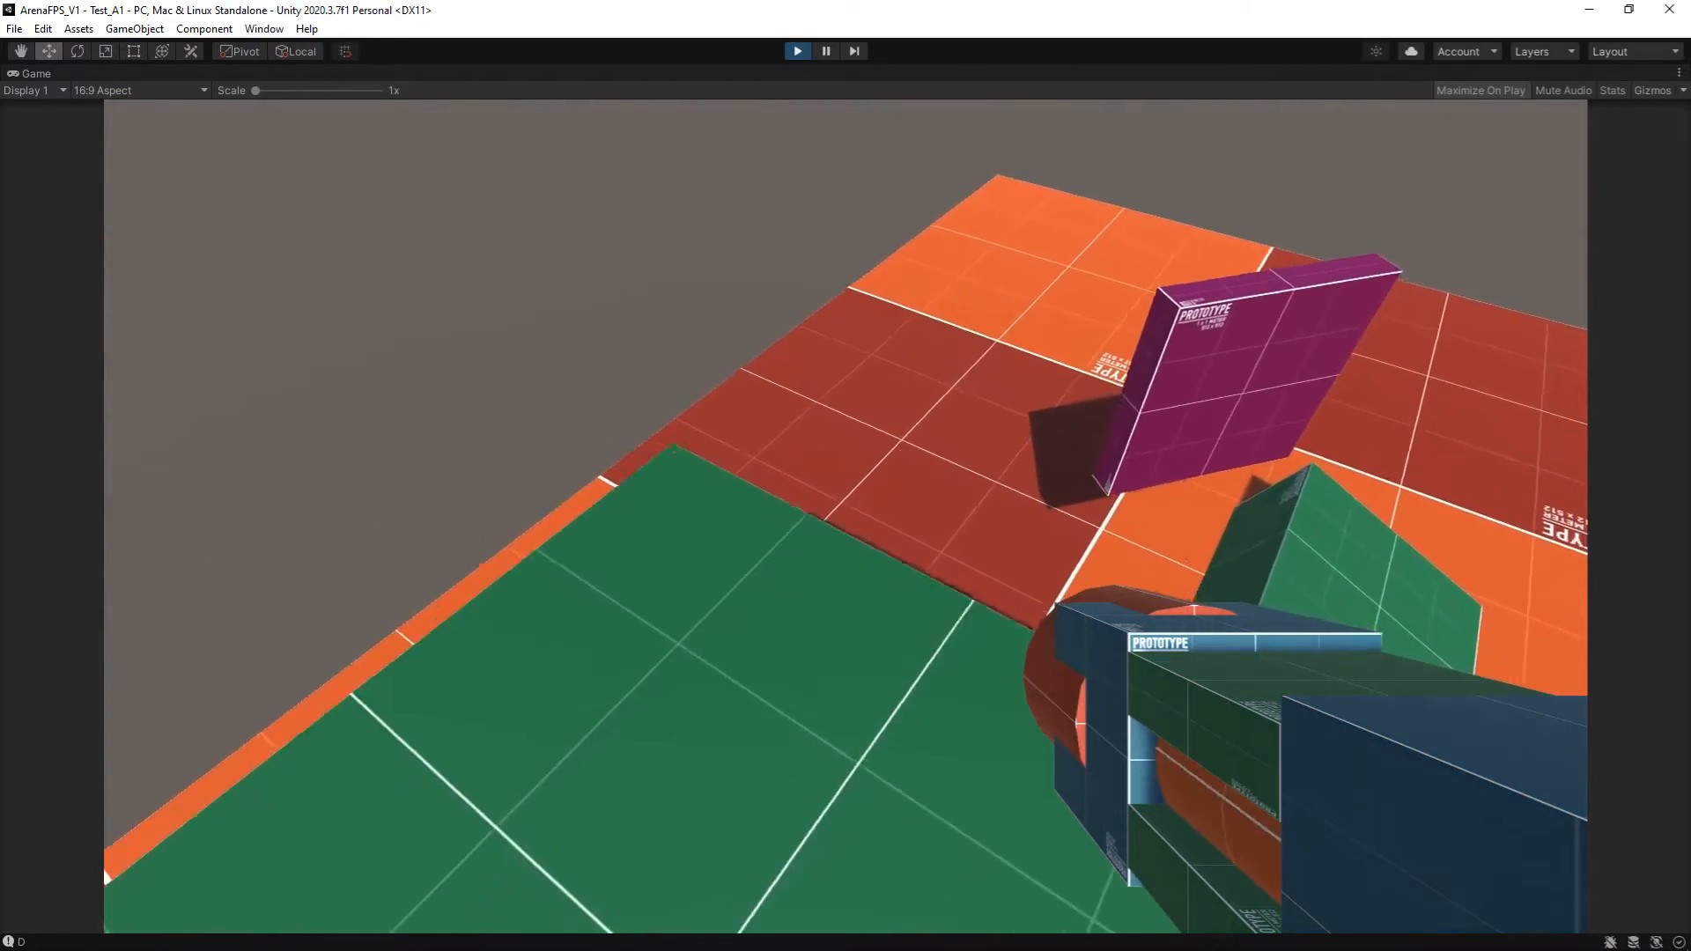
pyautogui.press('w')
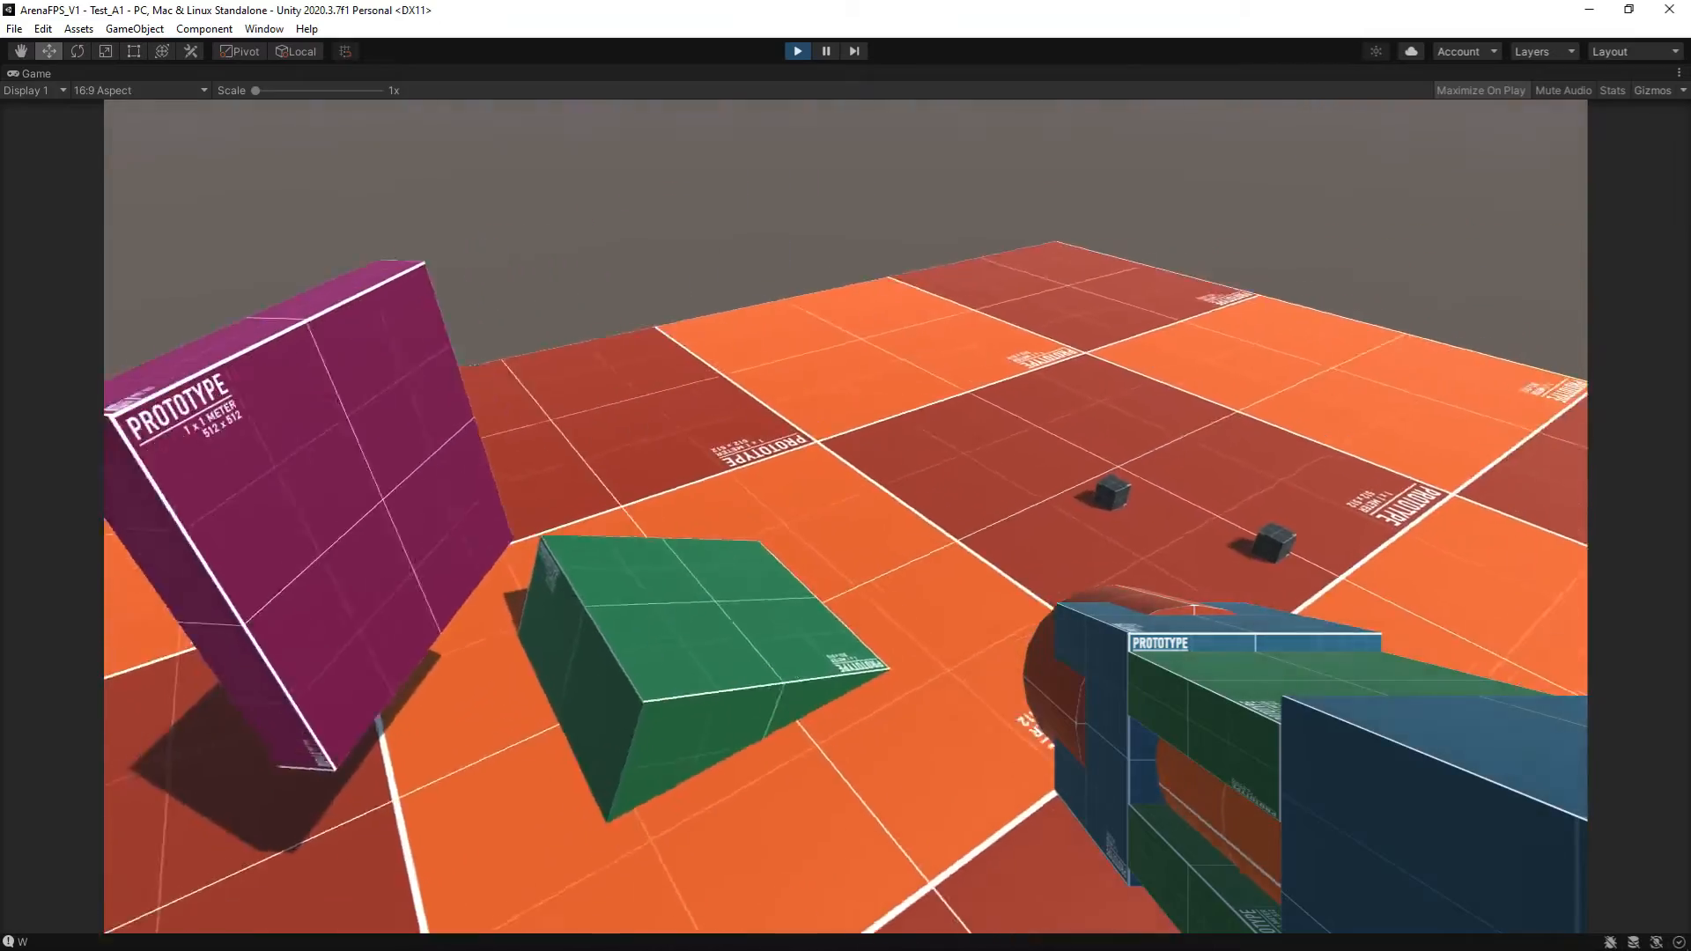
# Step: Move the player past the purple panels down to the arena floor, and circle around the green block and the ramp
pyautogui.press('w')
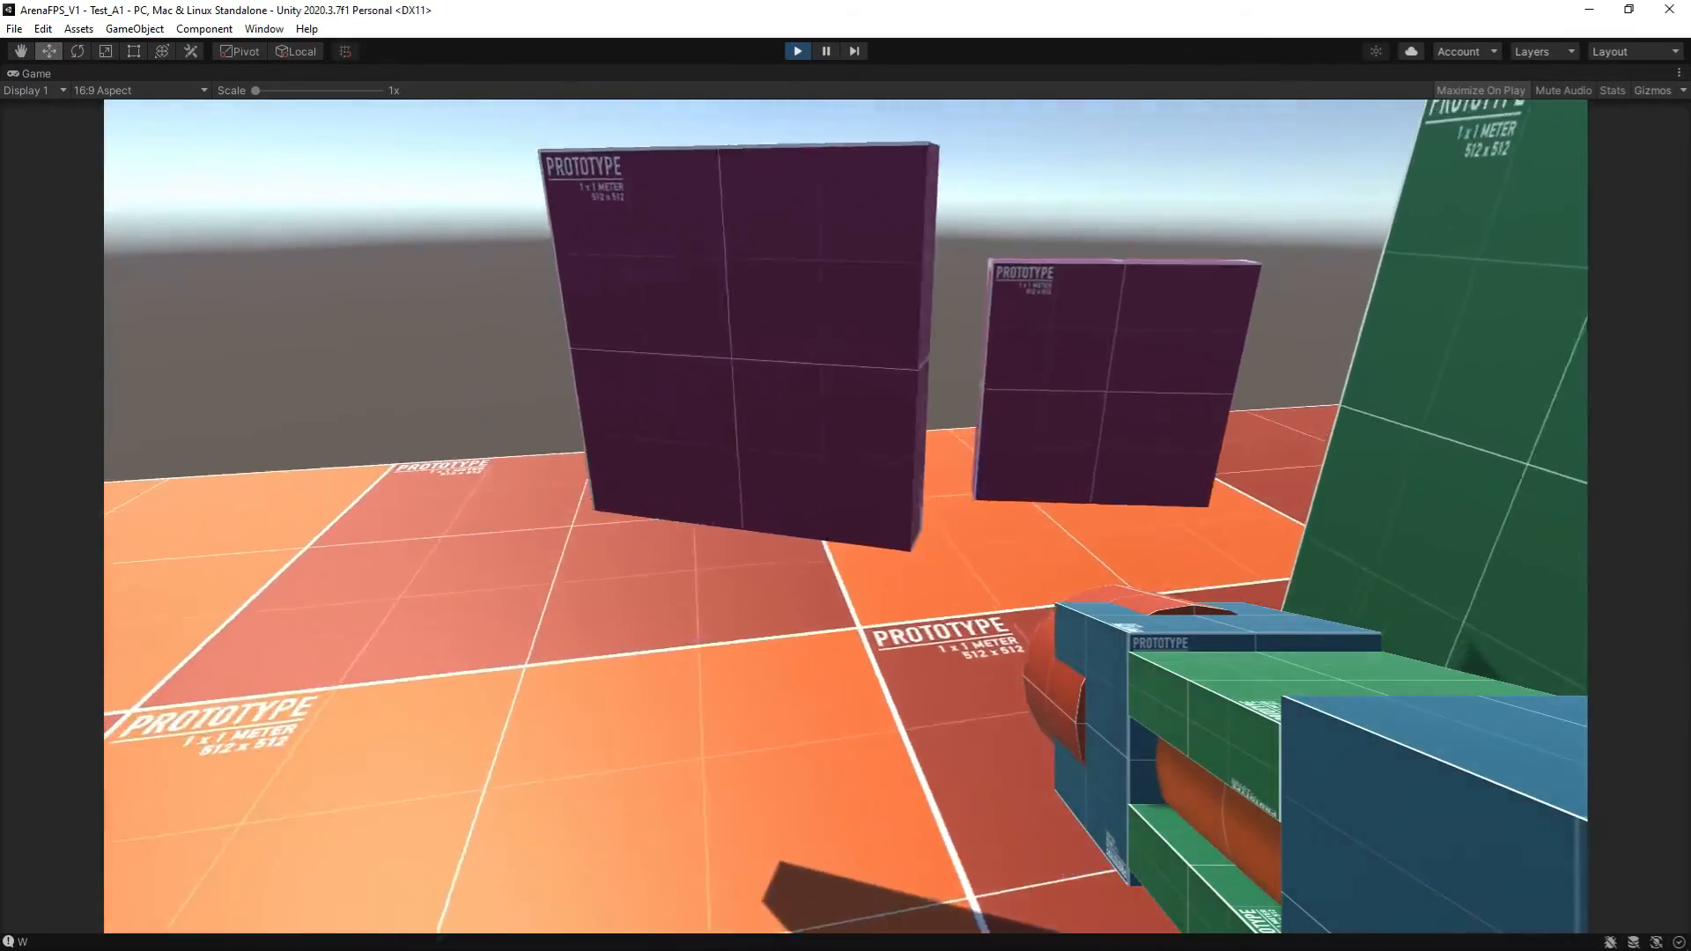
pyautogui.press('w')
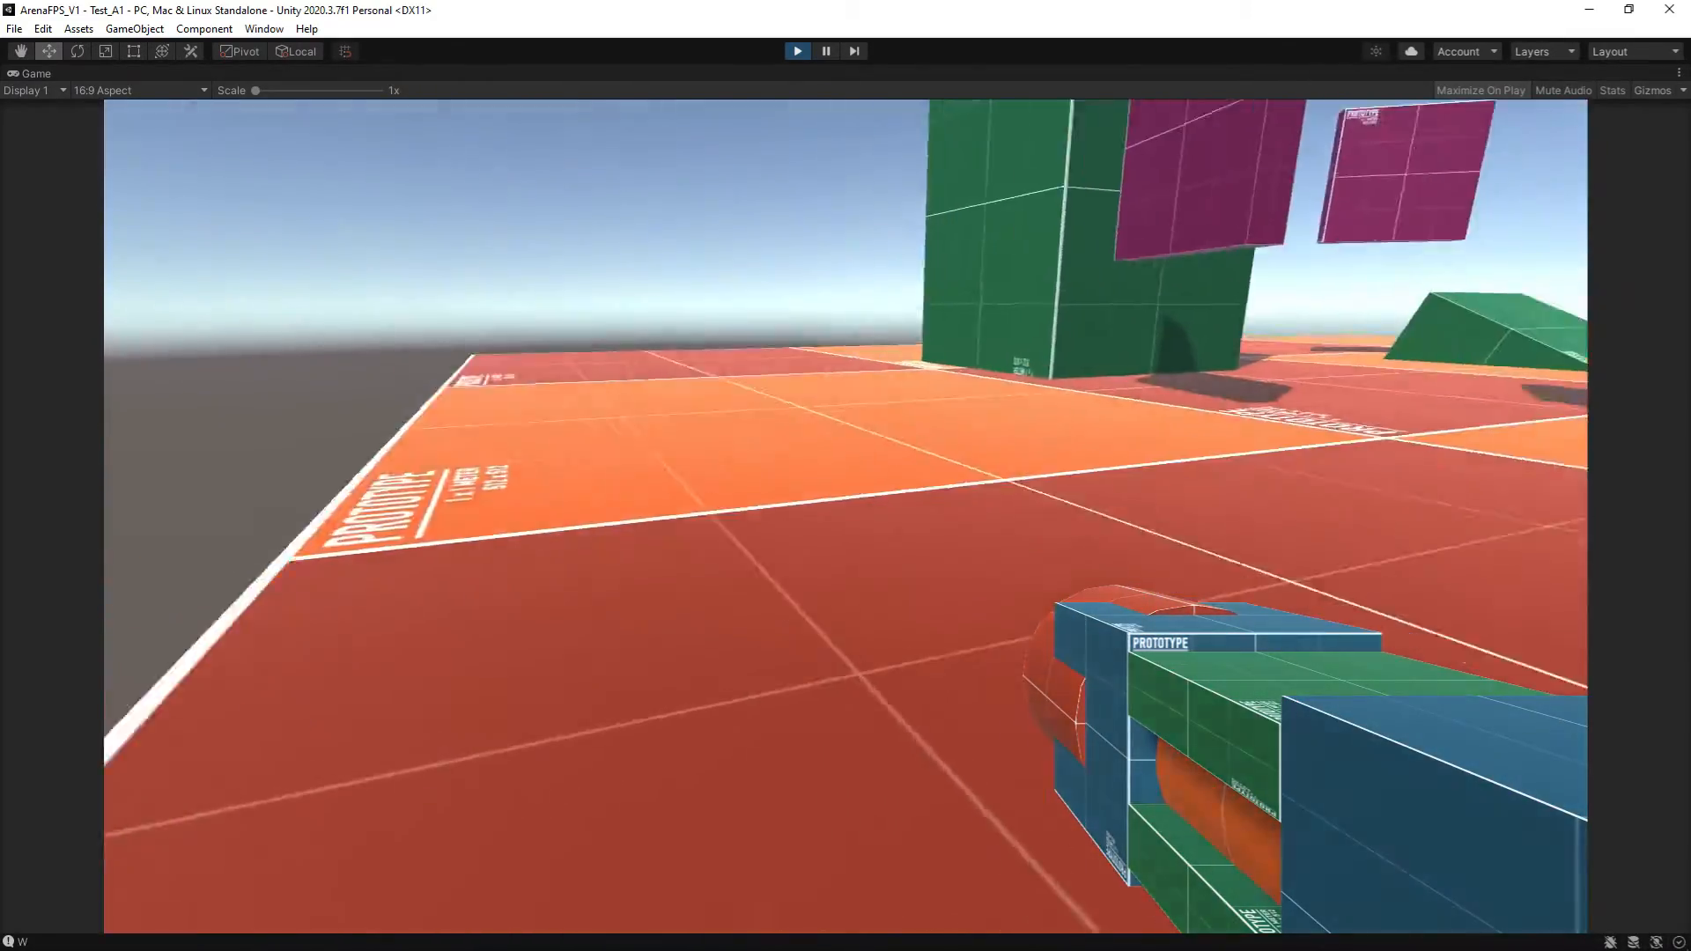
pyautogui.press('w')
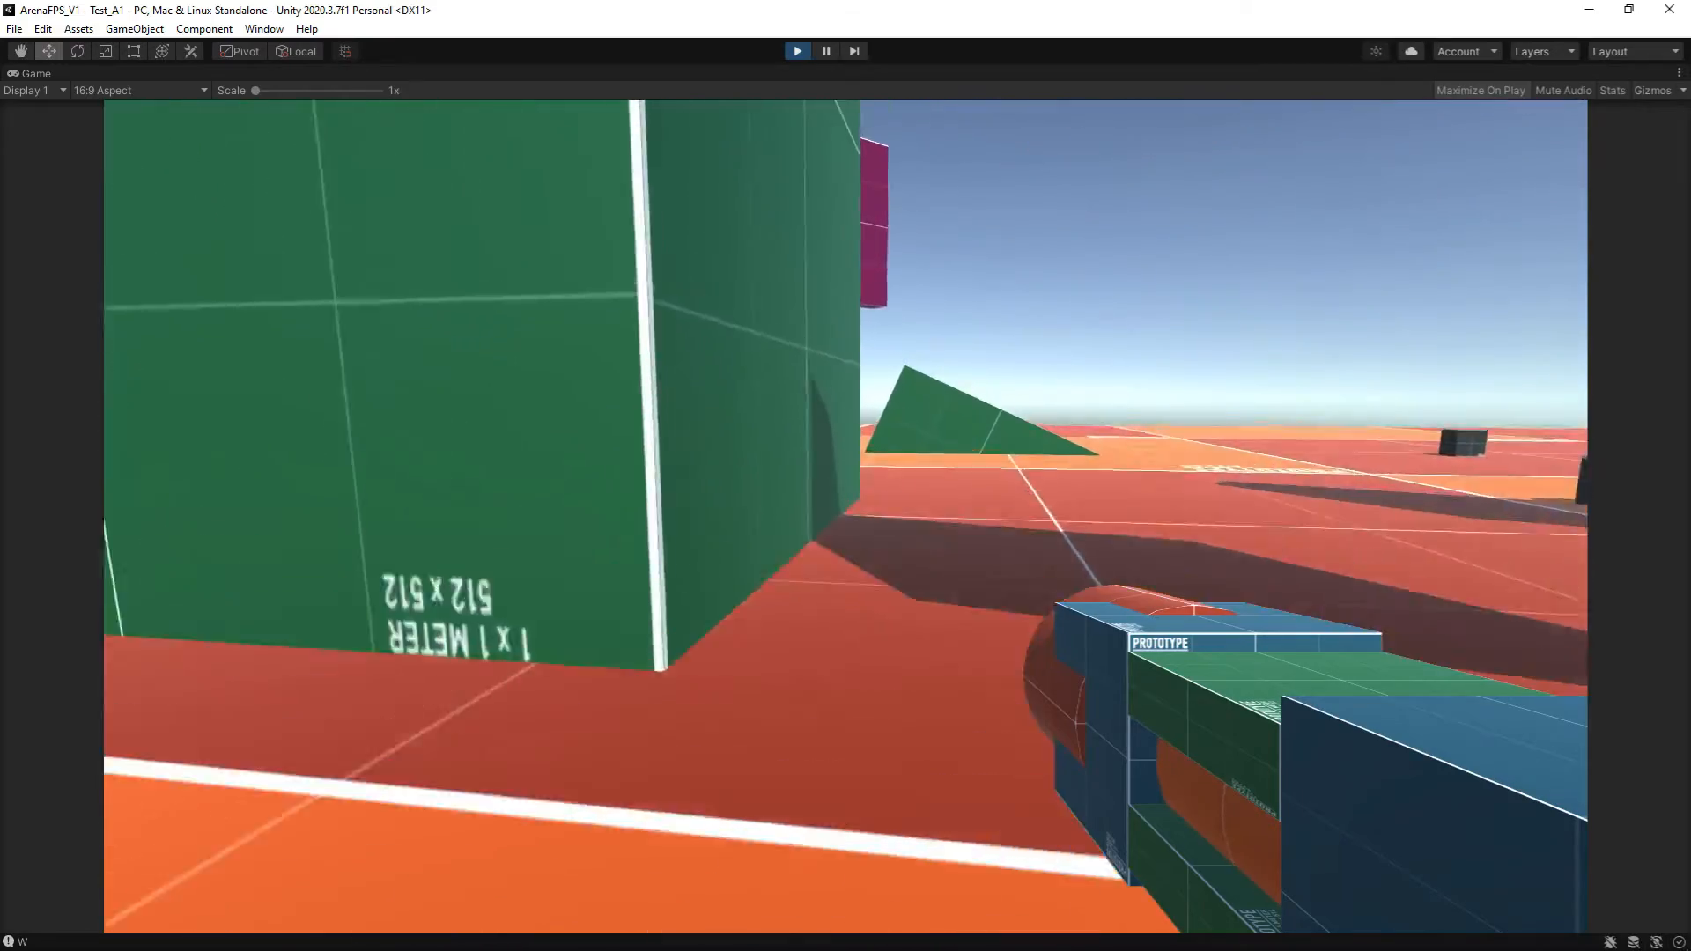
pyautogui.press('w')
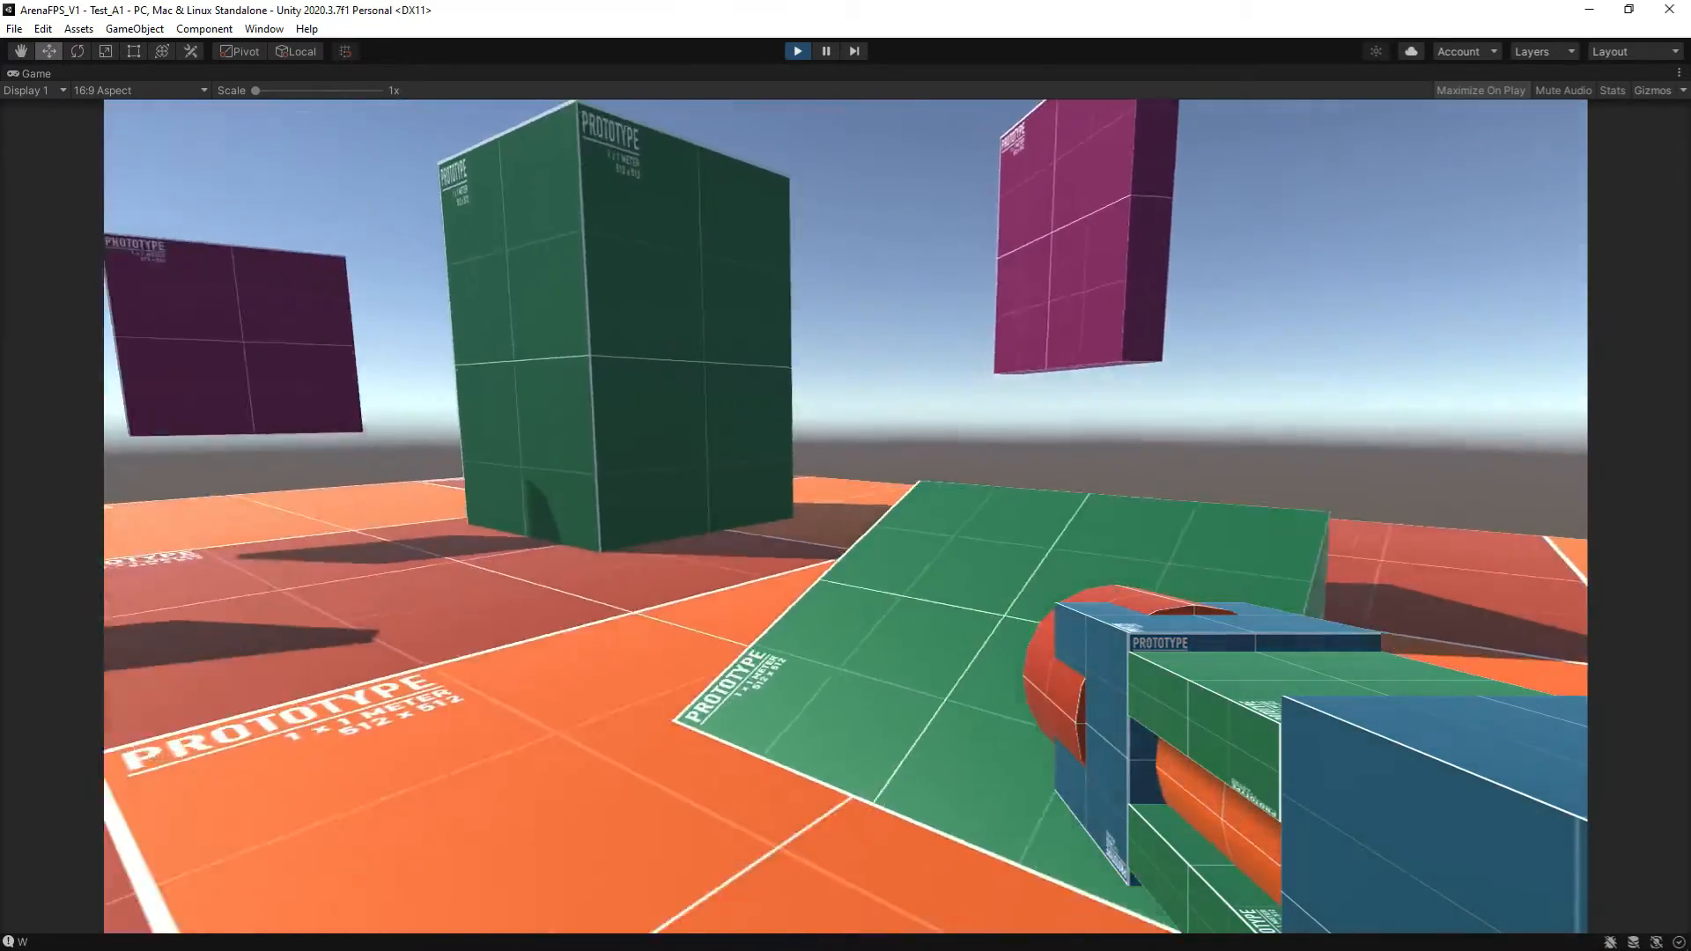
pyautogui.press('w')
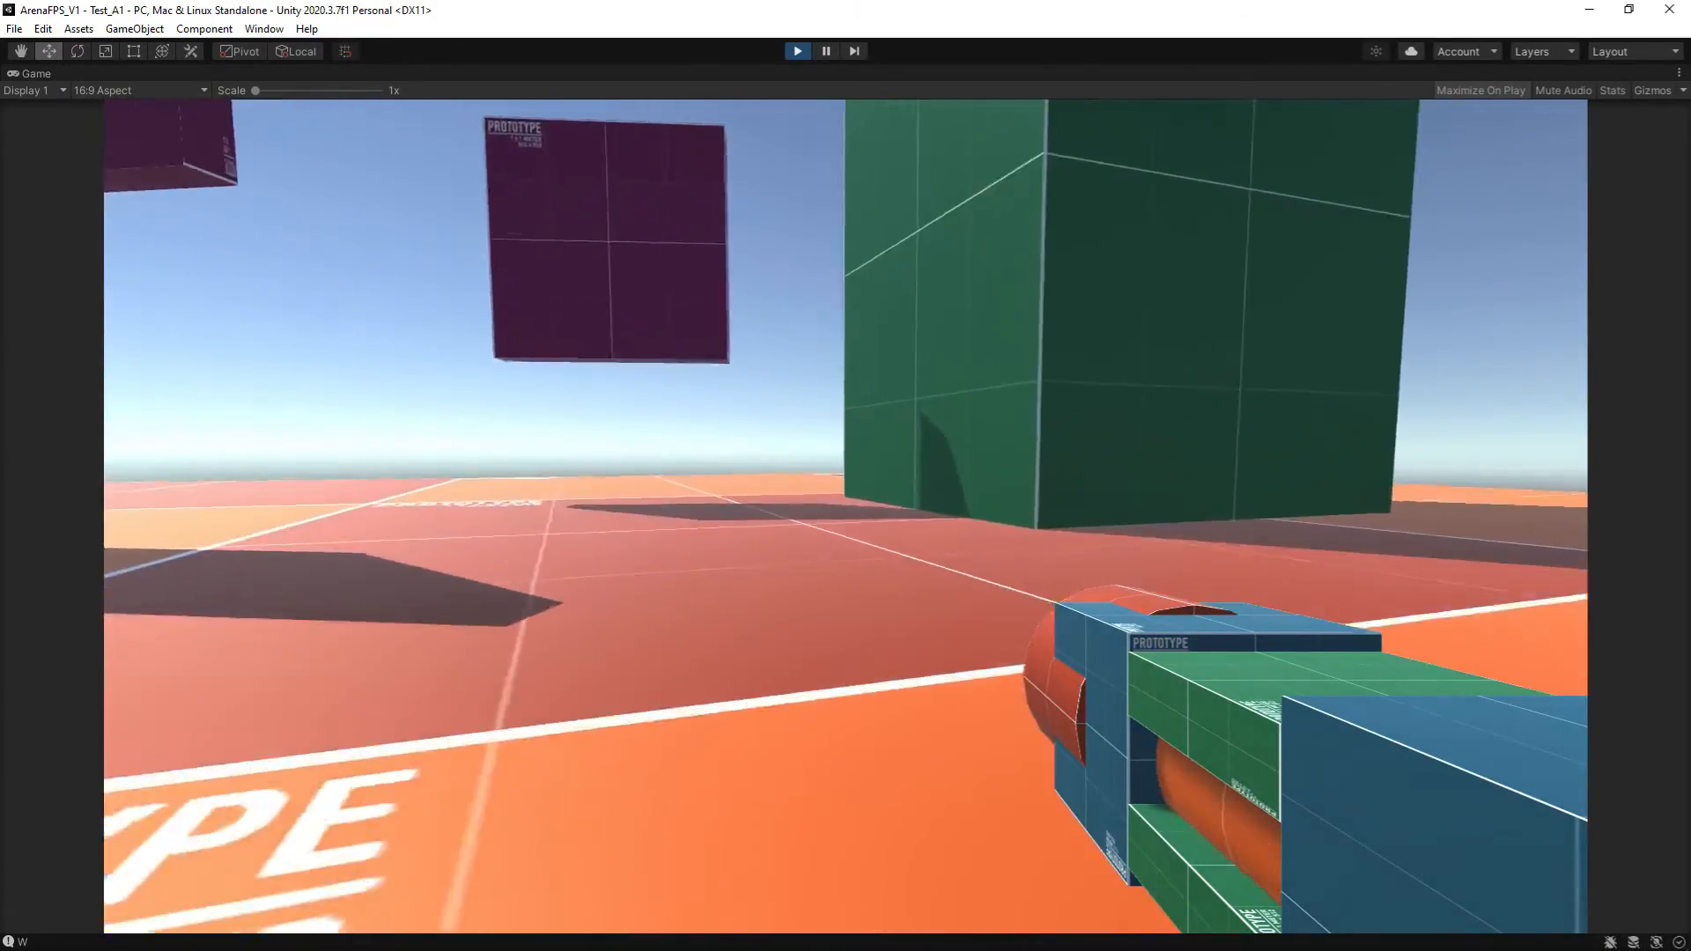
pyautogui.press('a')
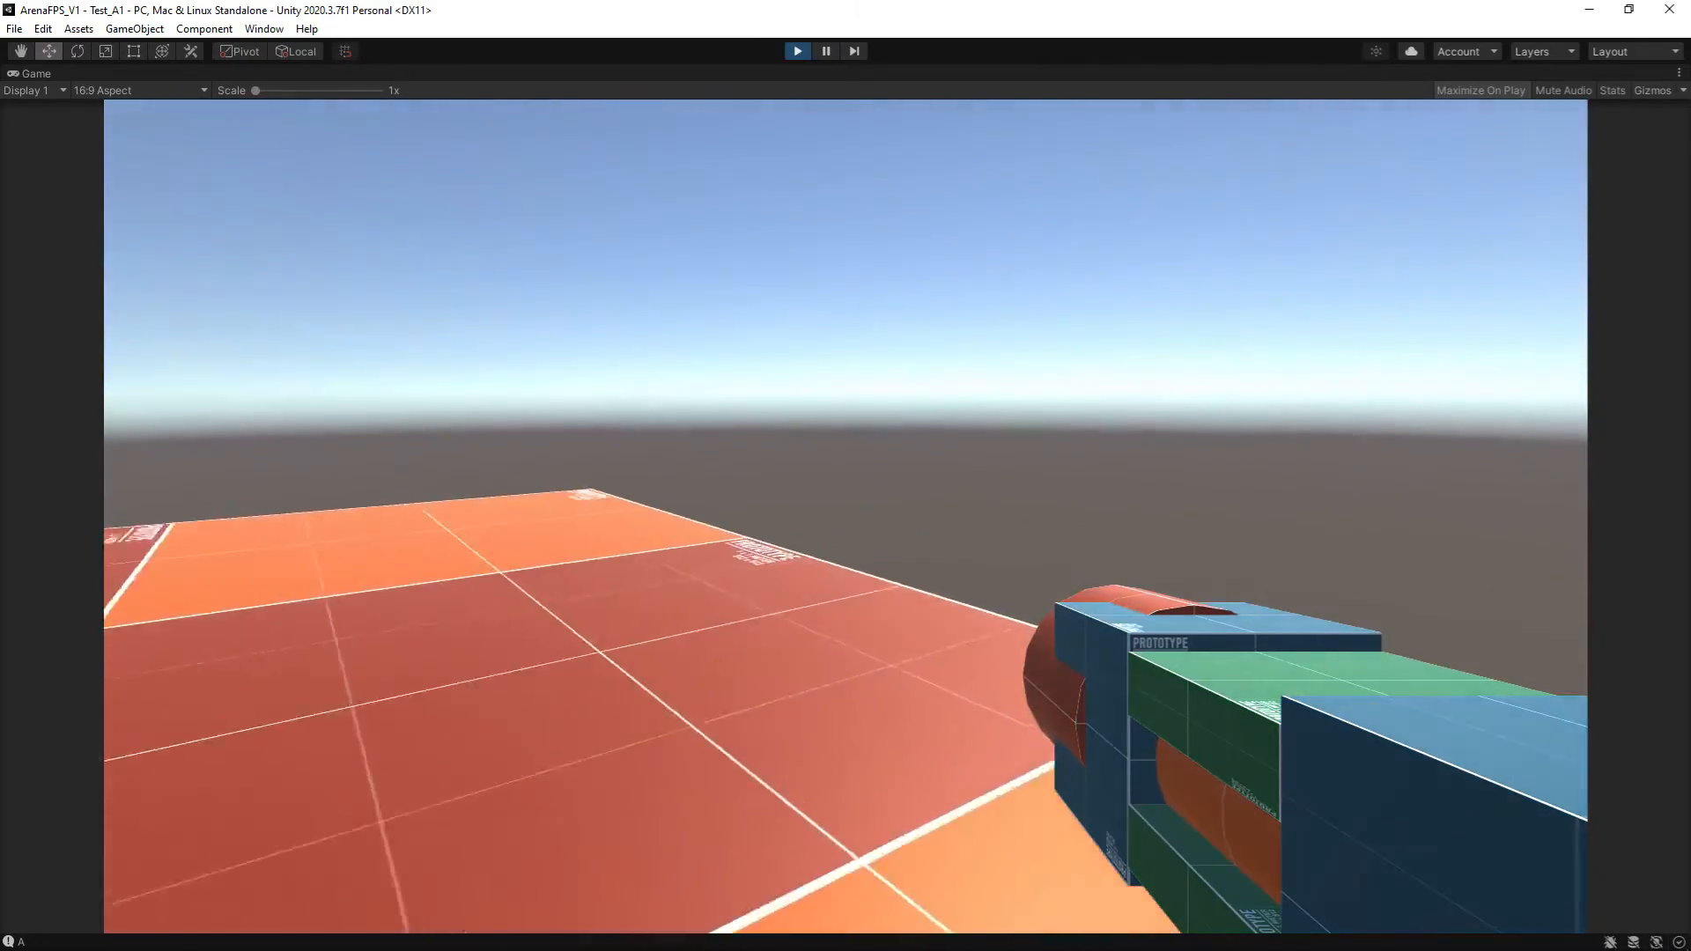
# Step: Run the player across the arena floor to the tall green block, jump beside it, and continue to the green ramp
pyautogui.press('w')
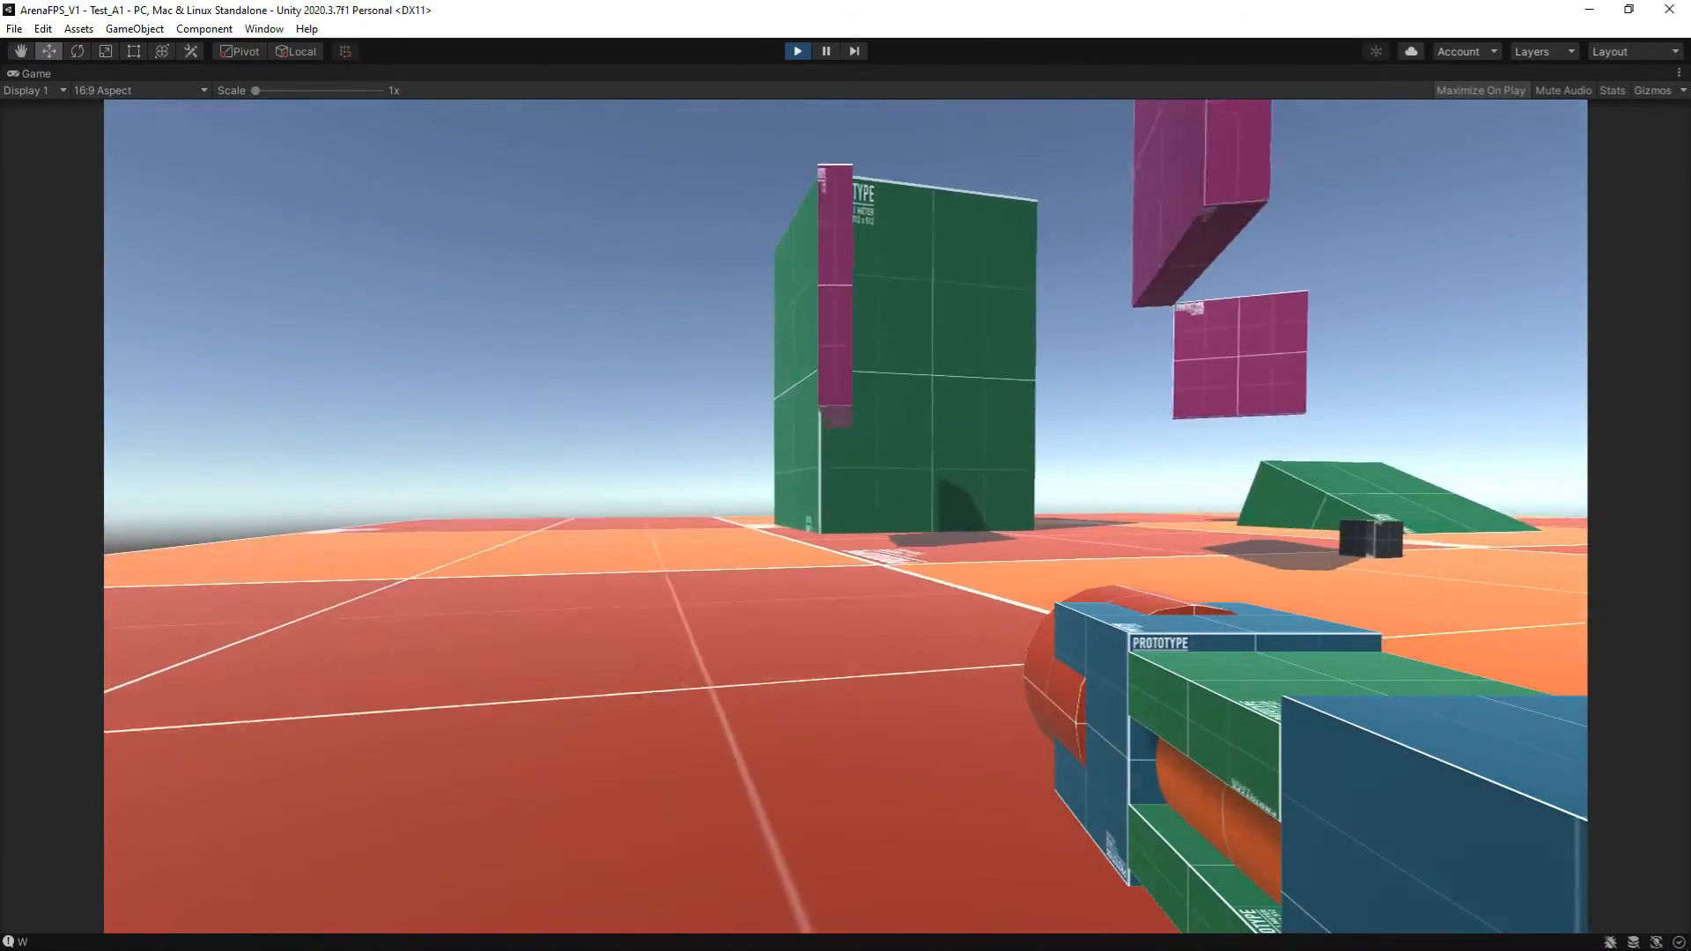
pyautogui.press('w')
pyautogui.press('w')
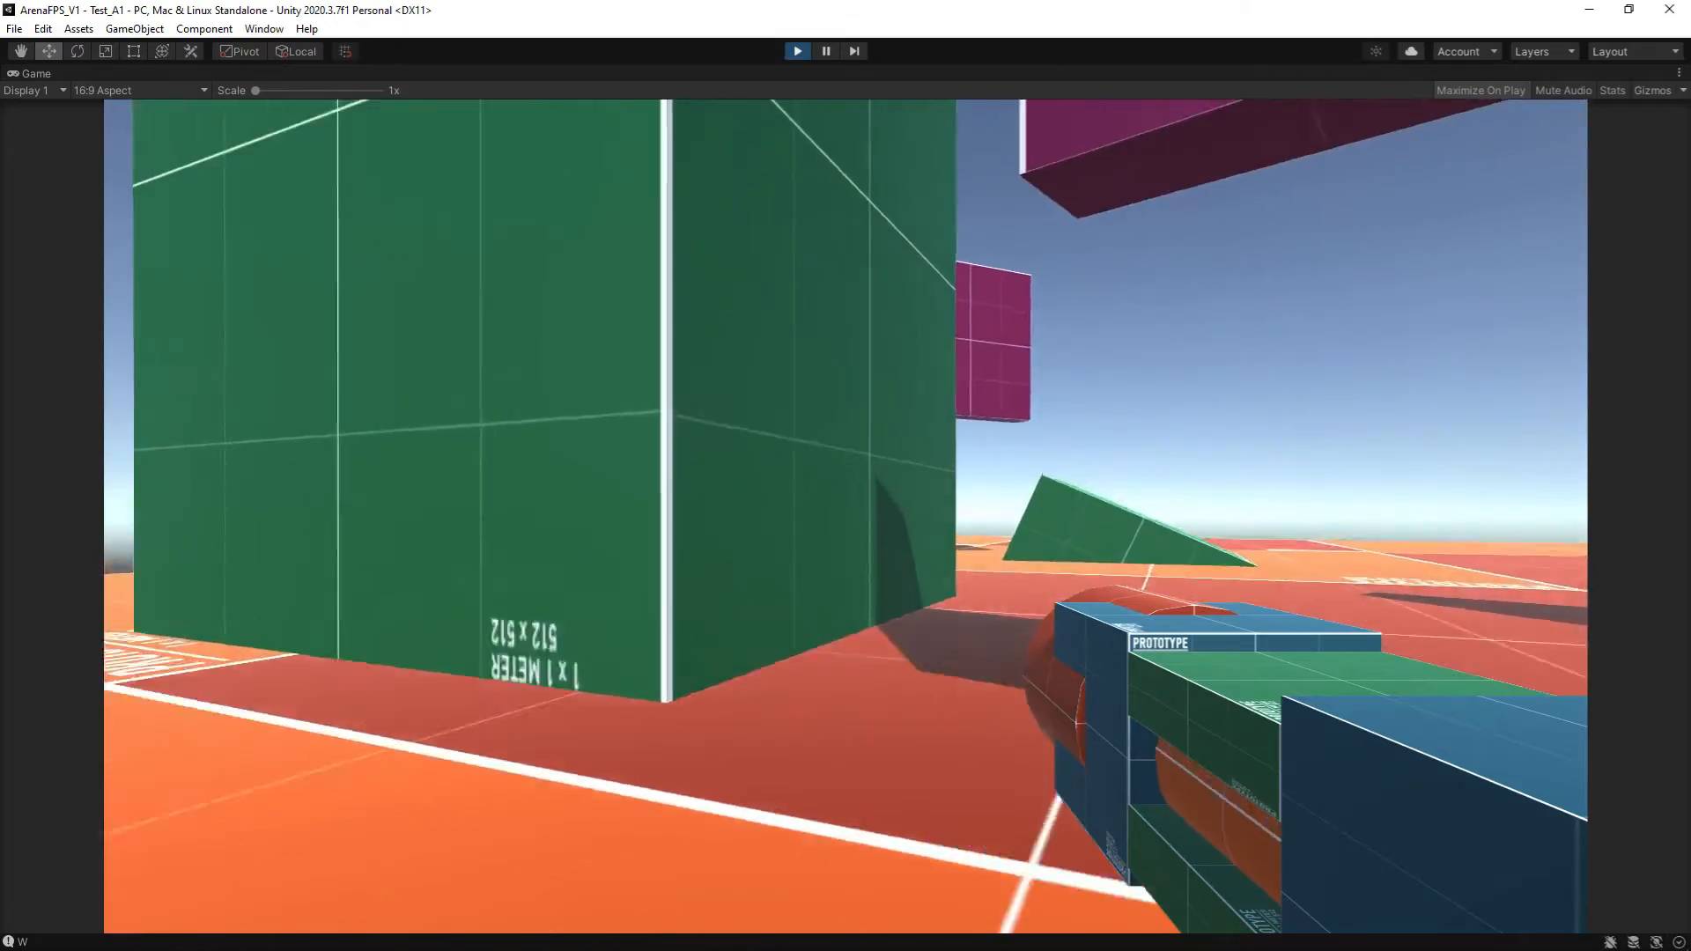
pyautogui.press('space')
pyautogui.press('w')
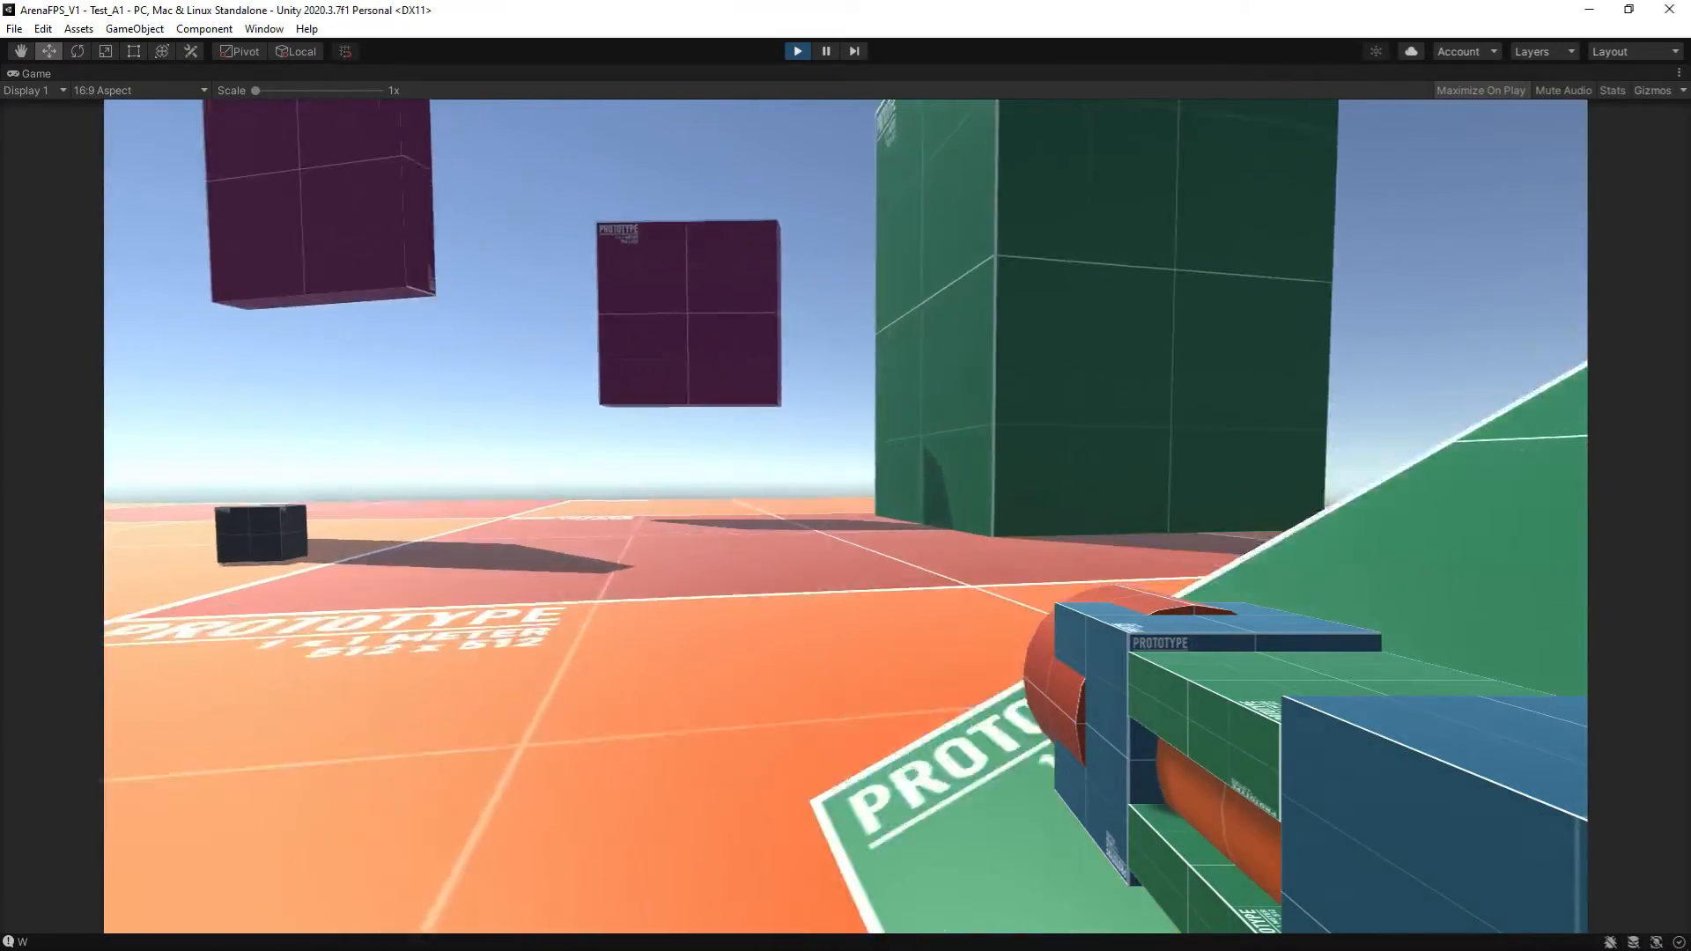
# Step: Move the player from the ramp under the floating purple panels and along the side of the tall green block
pyautogui.press('w')
pyautogui.press('a')
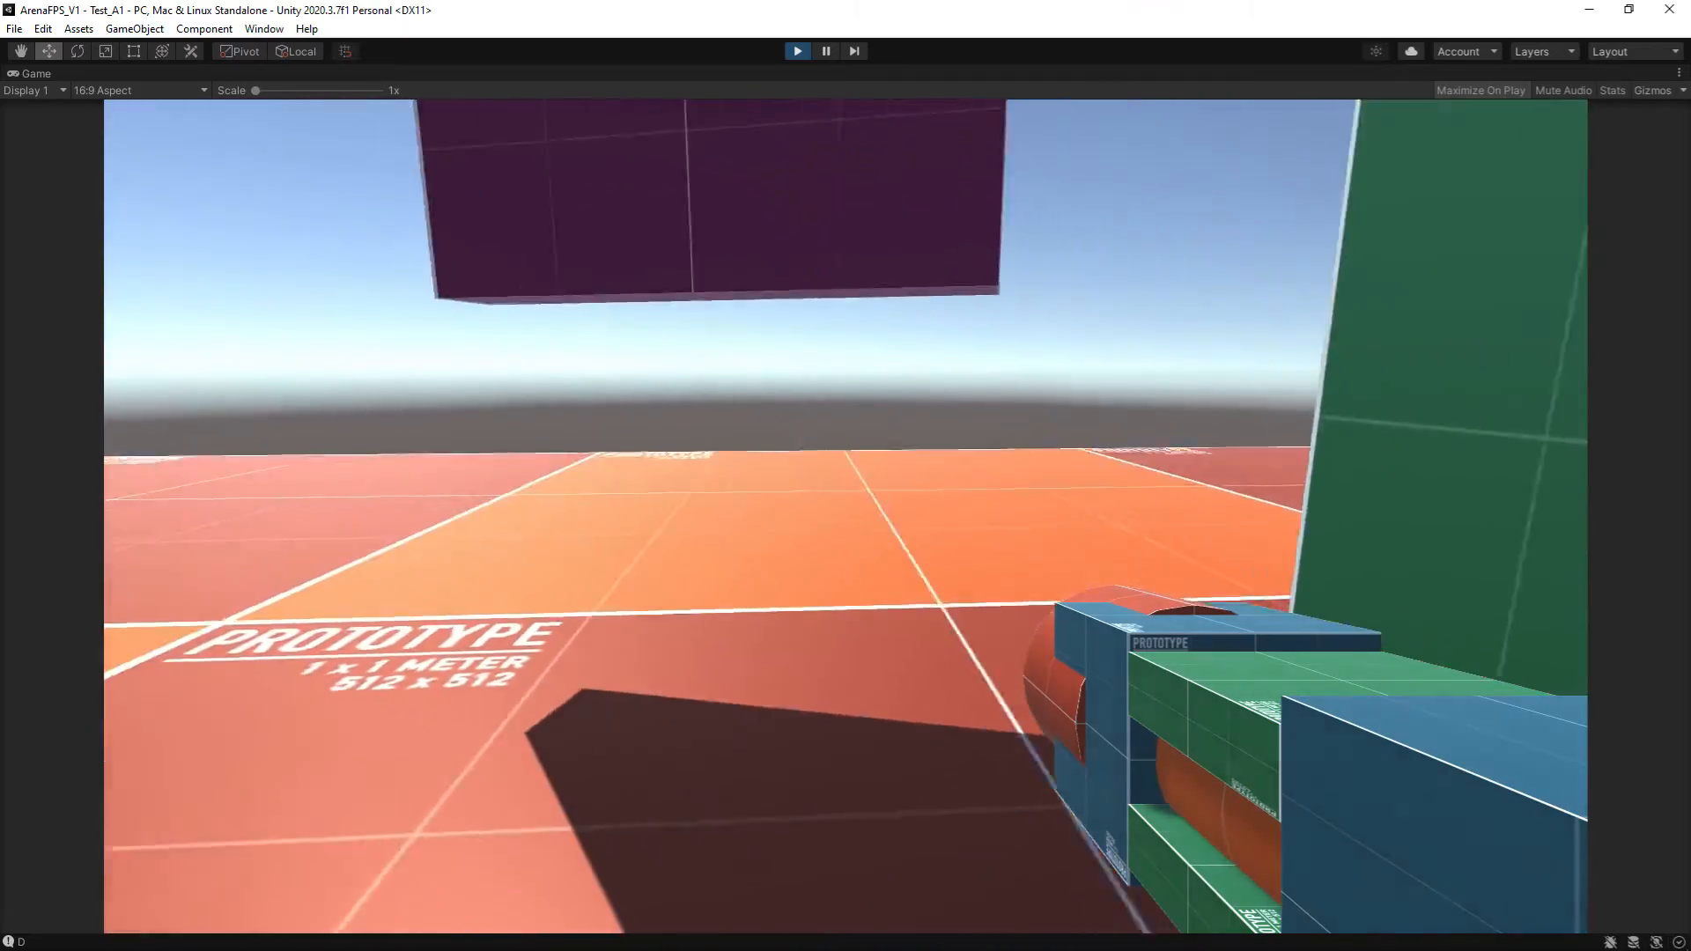
pyautogui.press('d')
pyautogui.press('w')
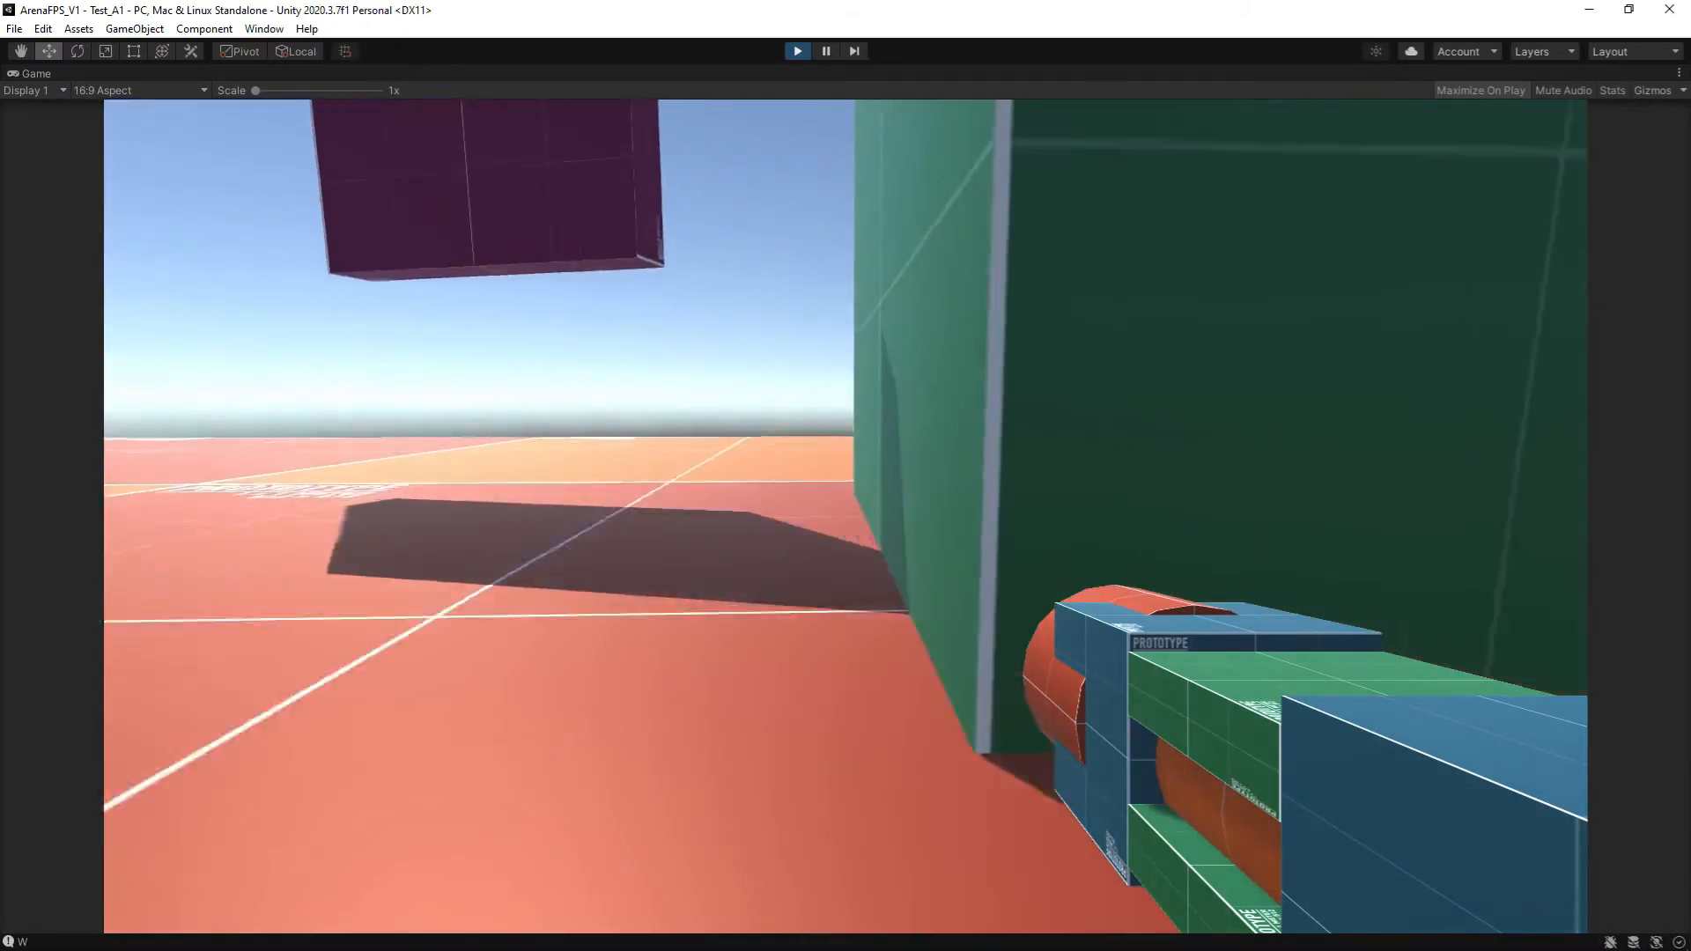
pyautogui.press('w')
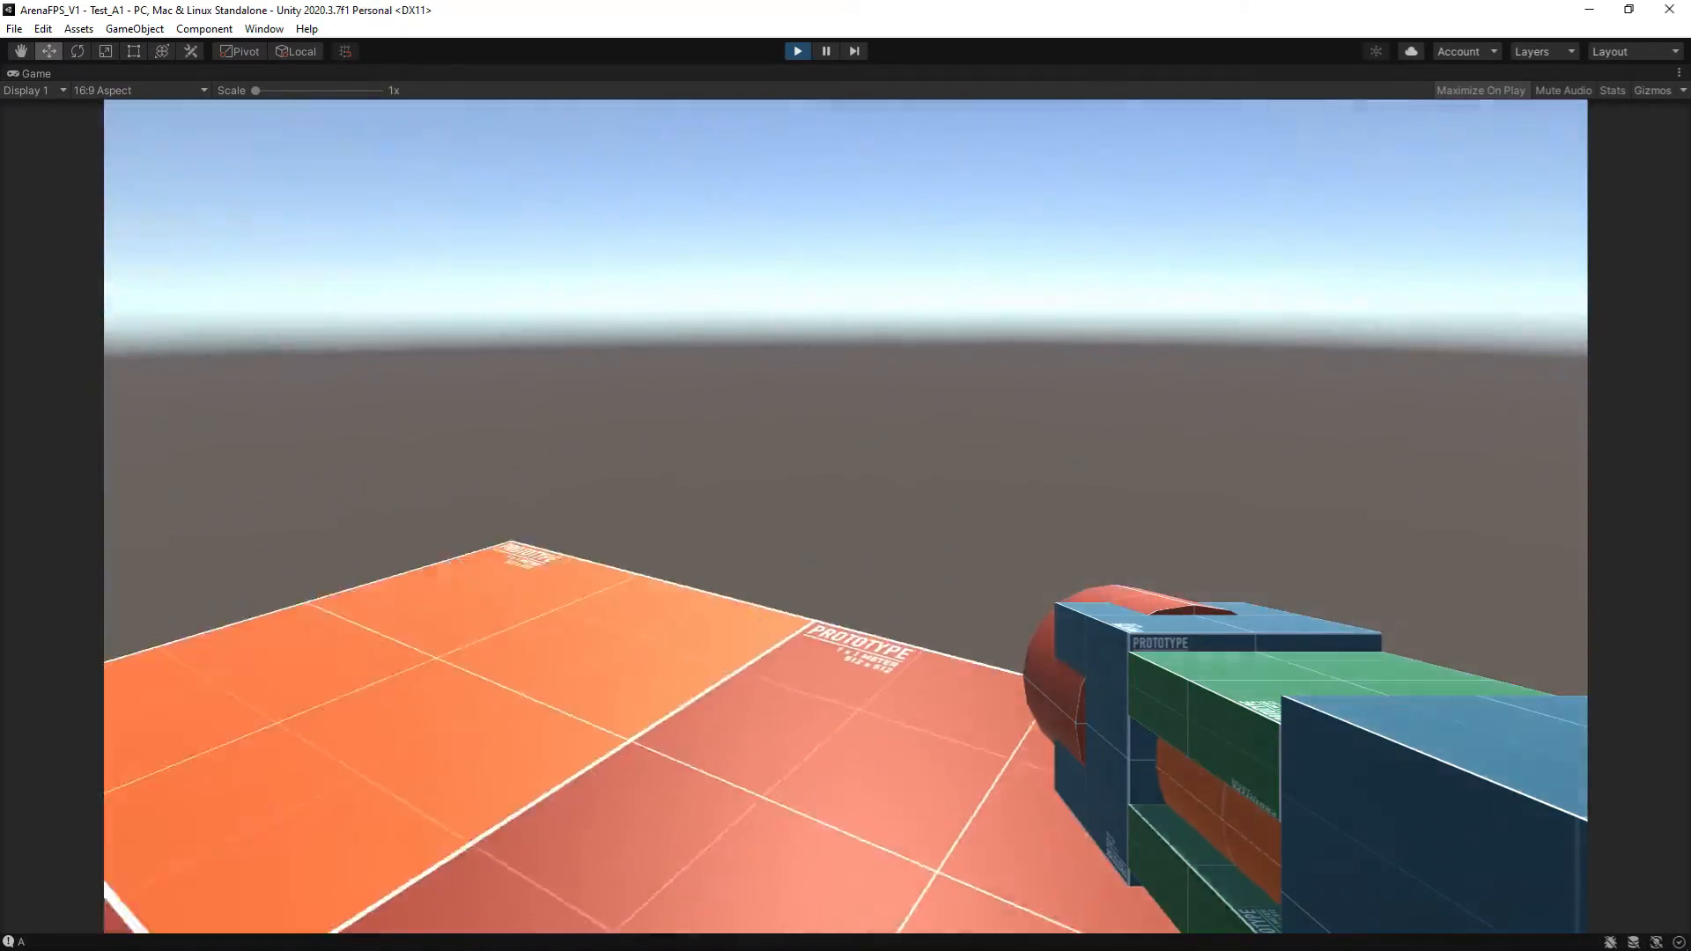
# Step: Bring the player down from above onto the green ramp while firing rockets, and leave it facing the two dark cubes
pyautogui.press('d')
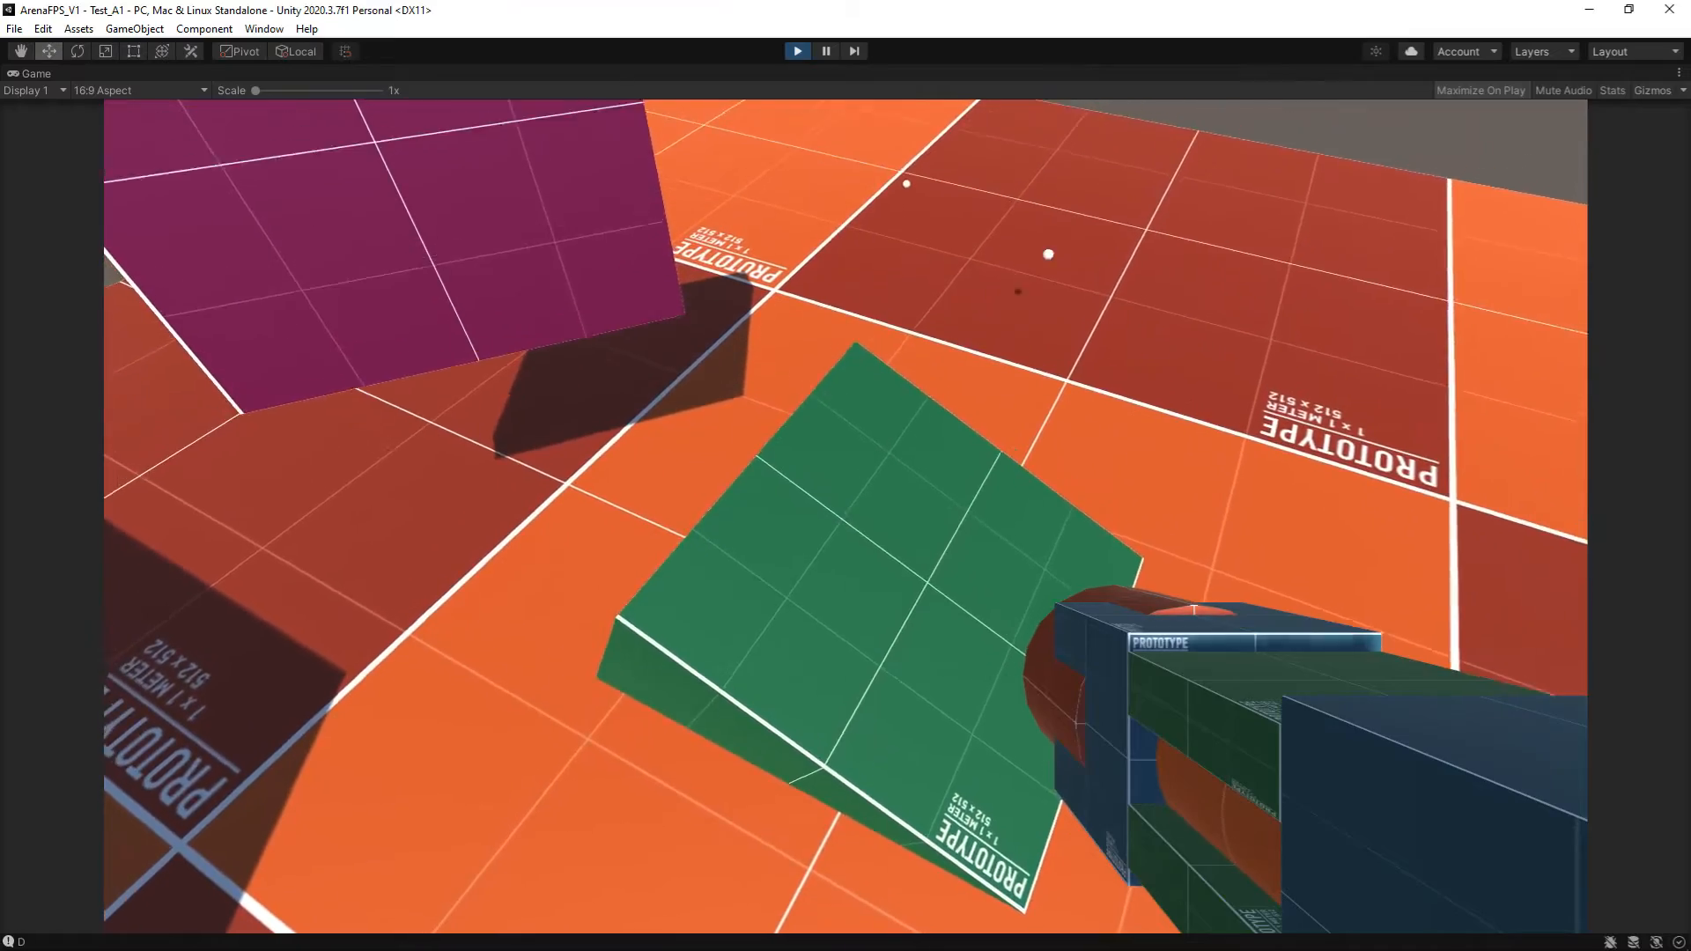
pyautogui.press('w')
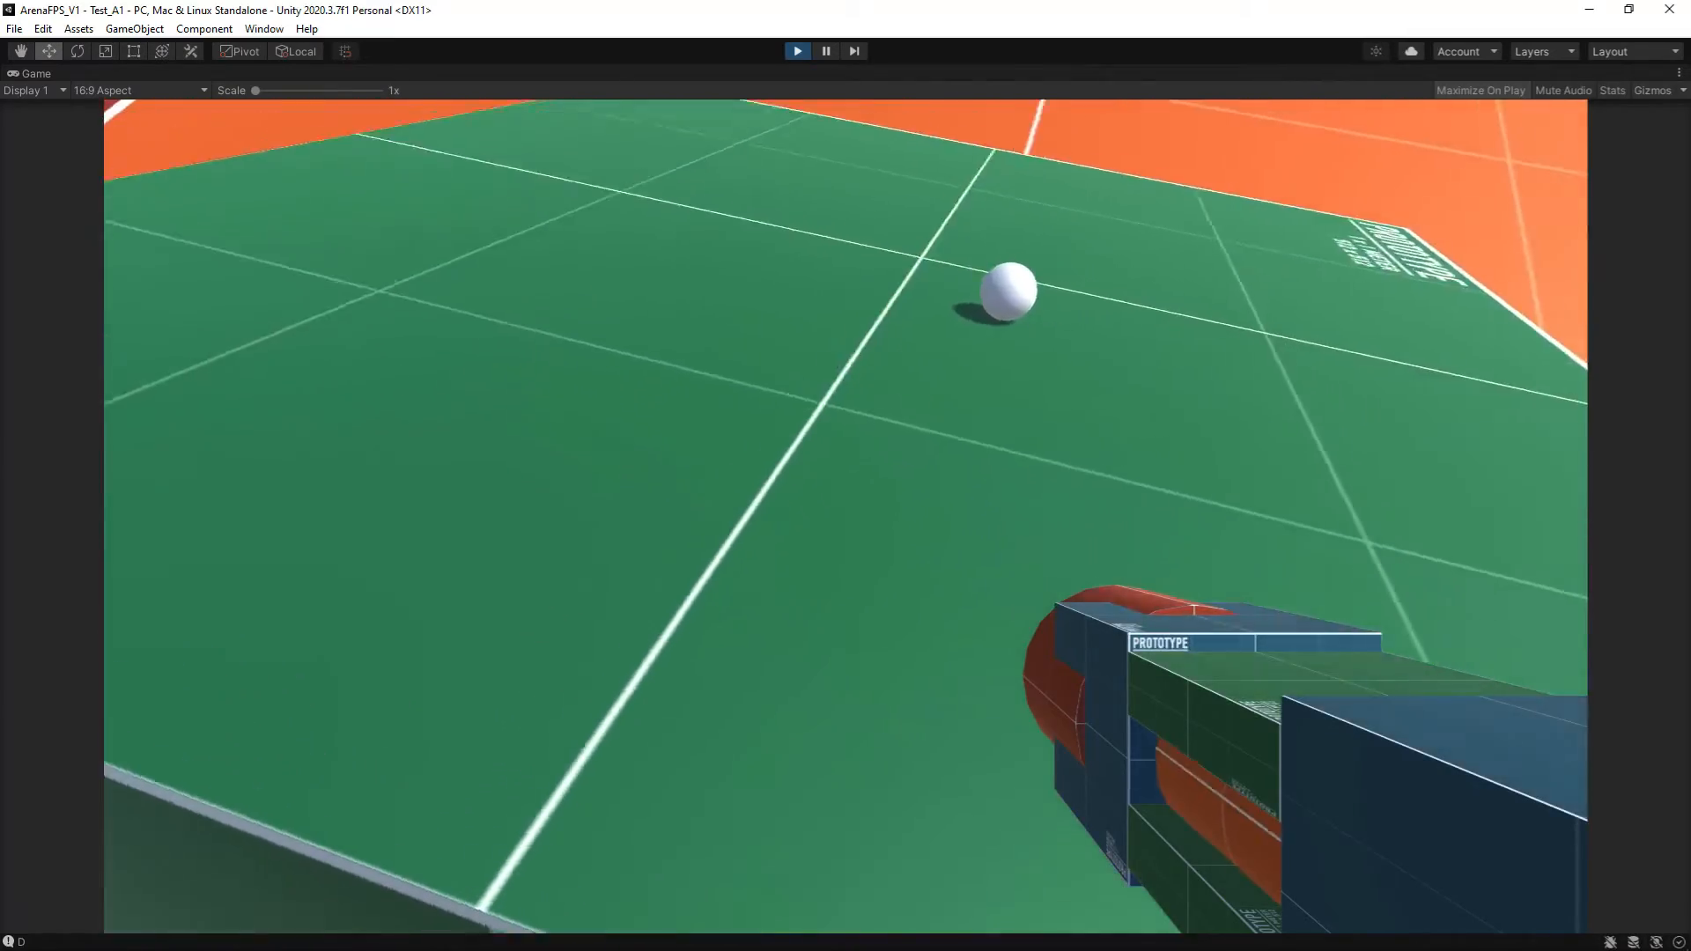
pyautogui.press('a')
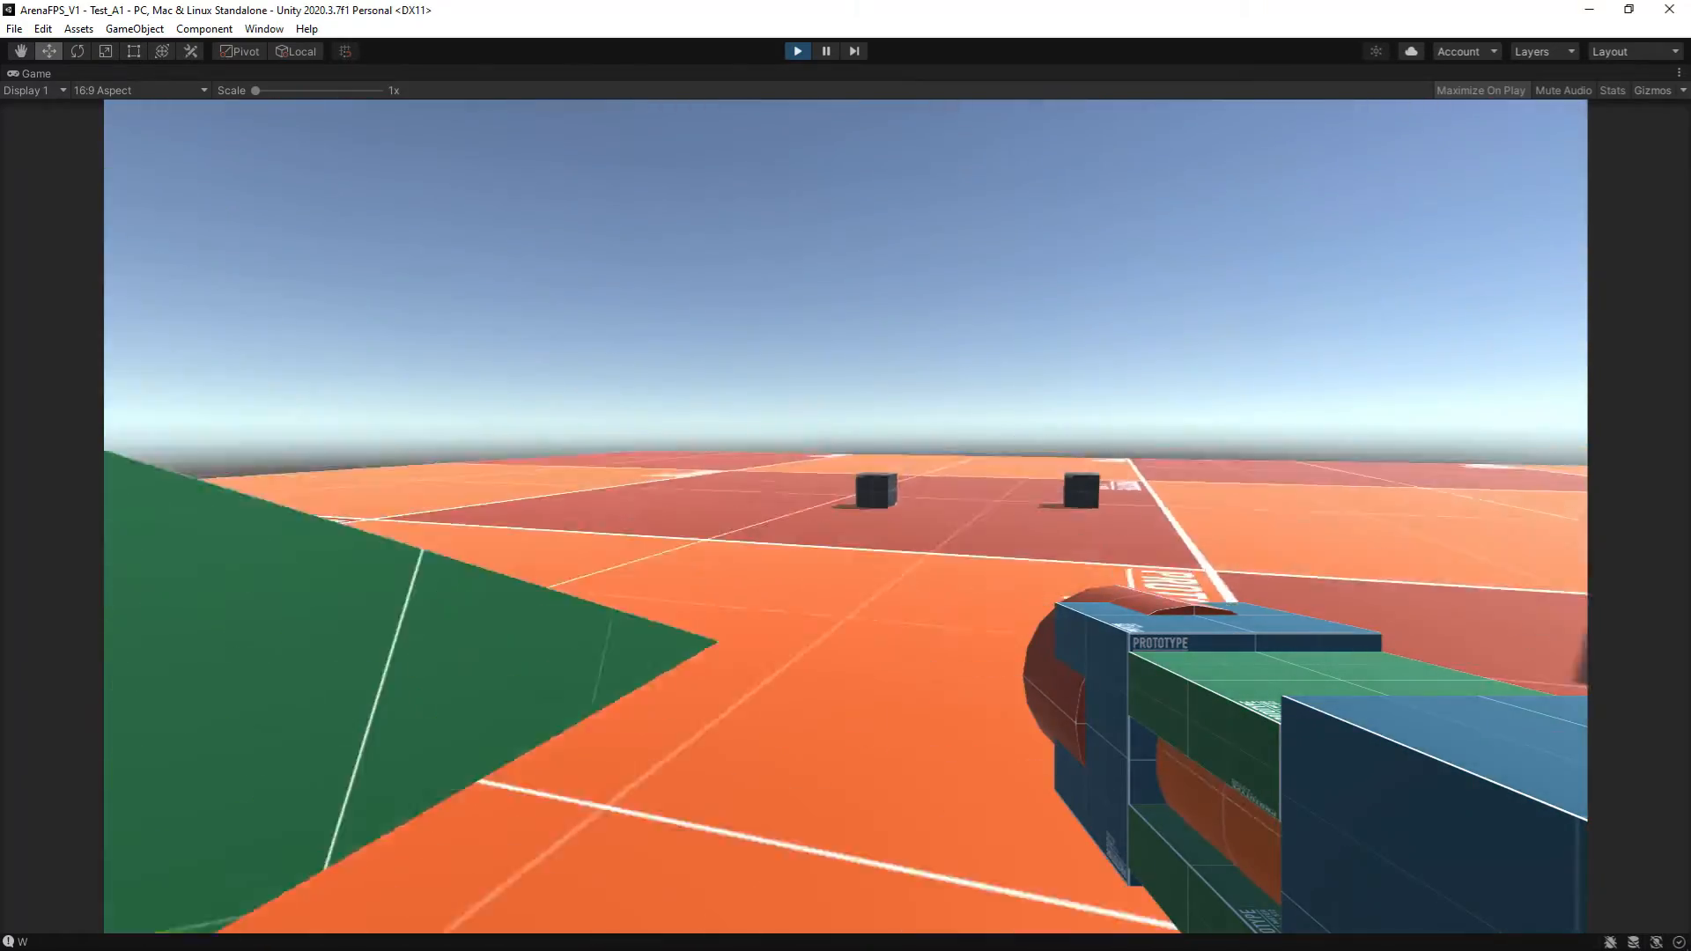
# Step: Run the player from the ramp back to the tall green block, up past the purple panels, and around the block's side
pyautogui.press('w')
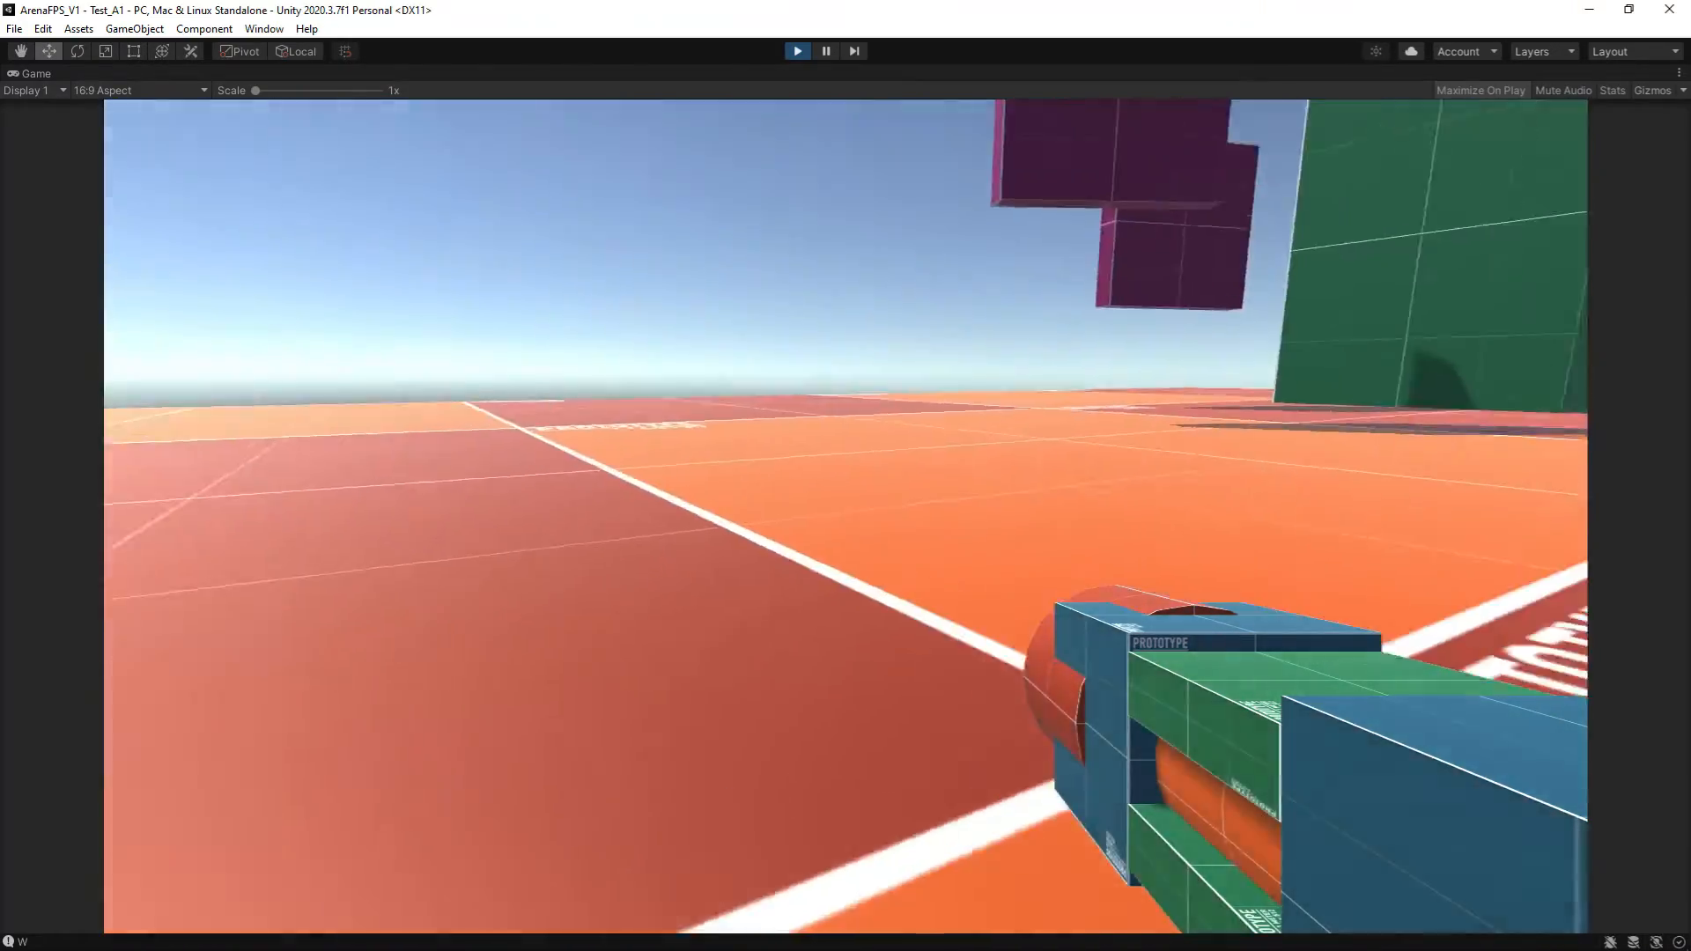
pyautogui.press('w')
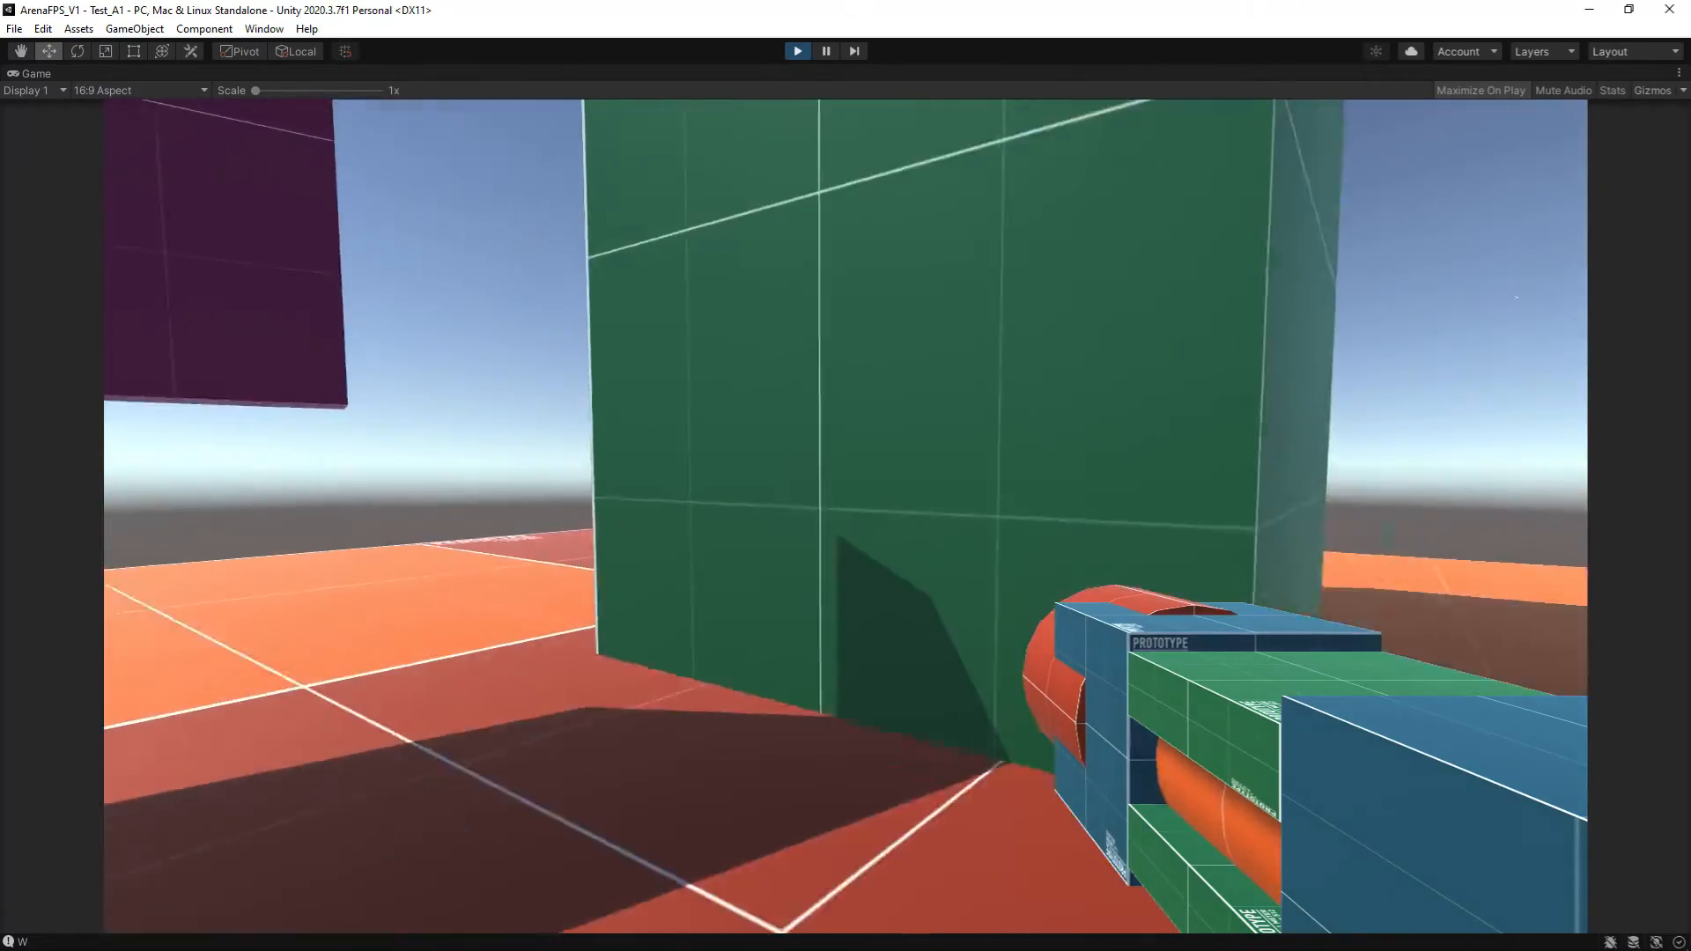
pyautogui.press('w')
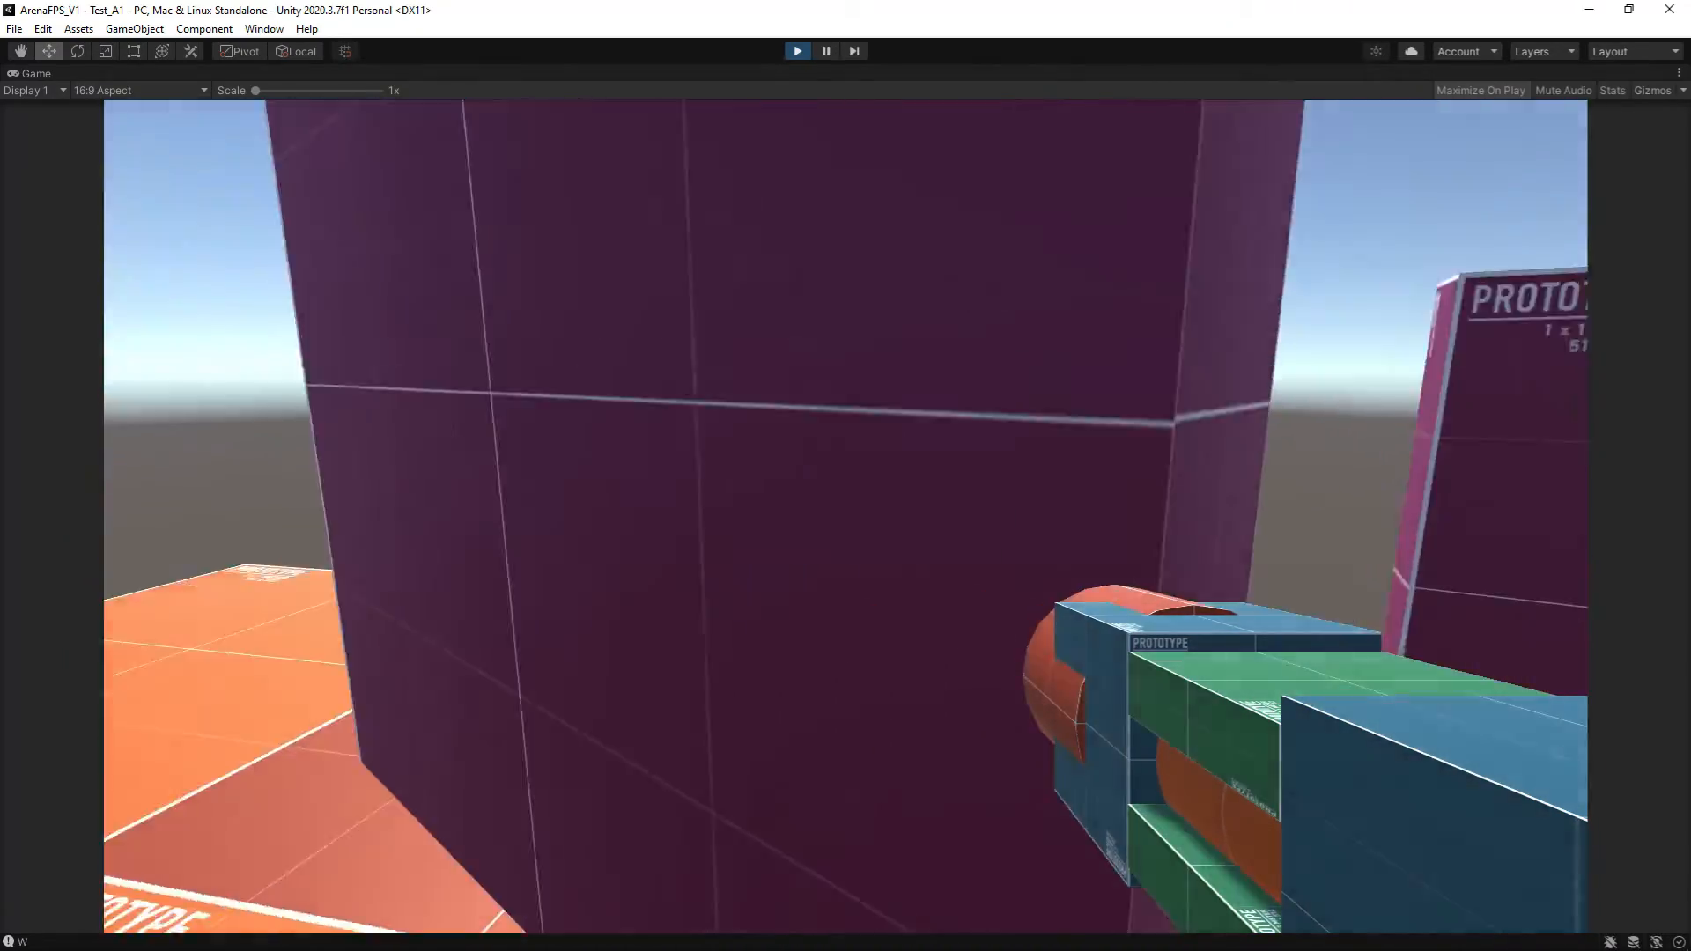
pyautogui.press('w')
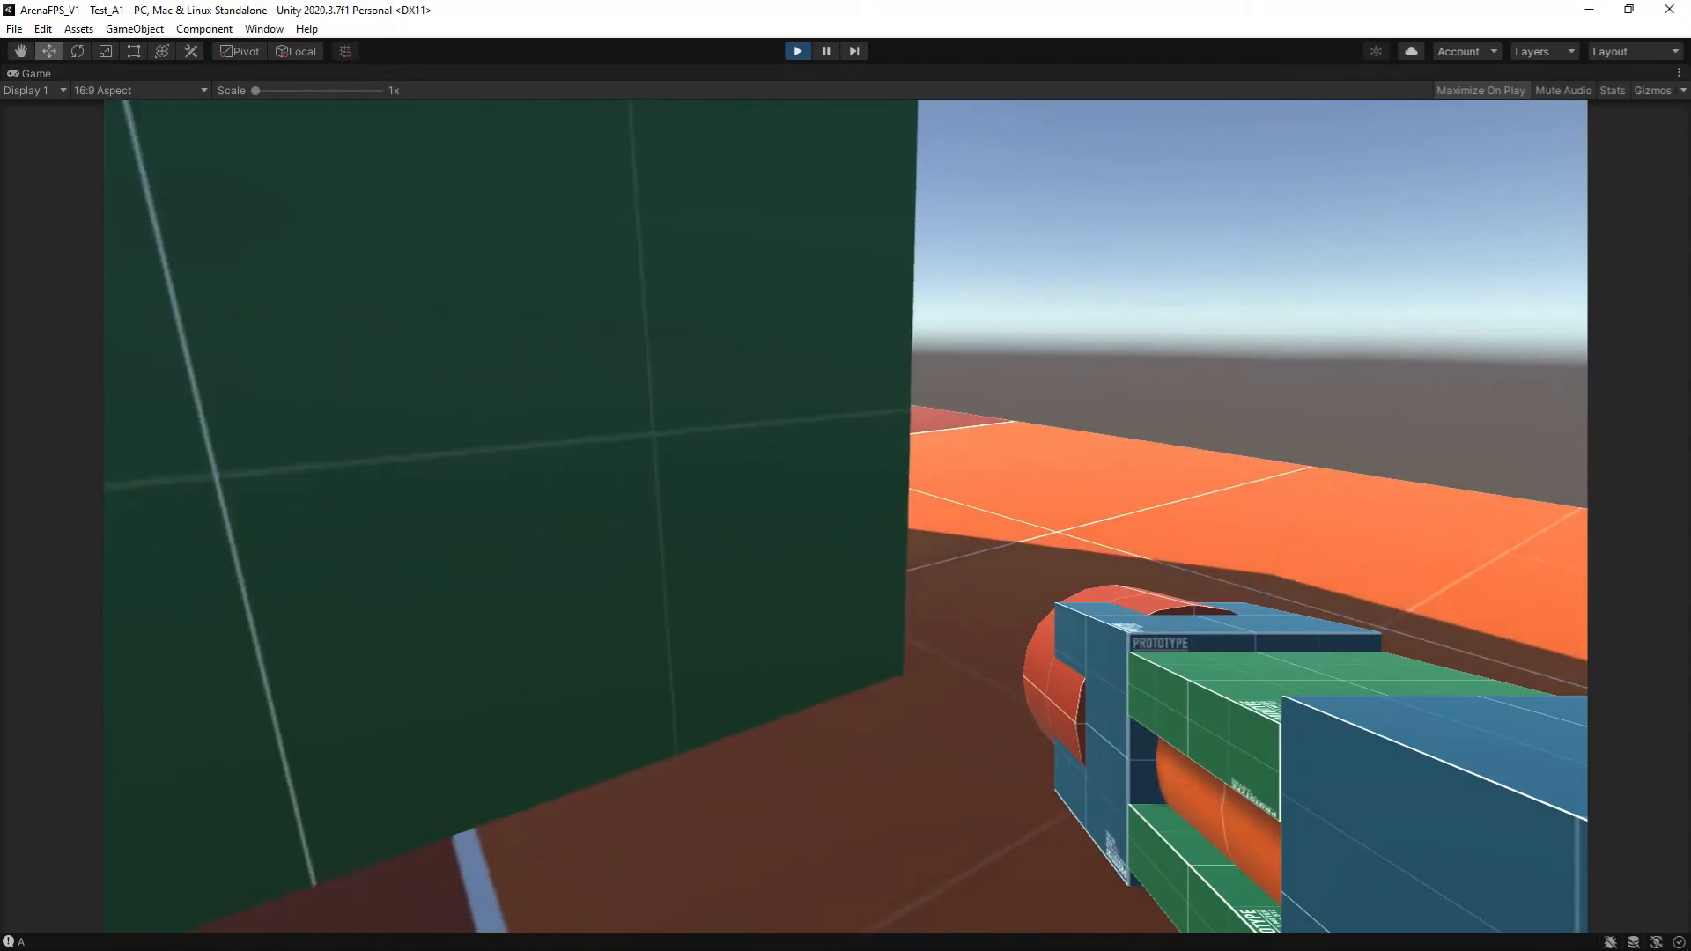
pyautogui.press('a')
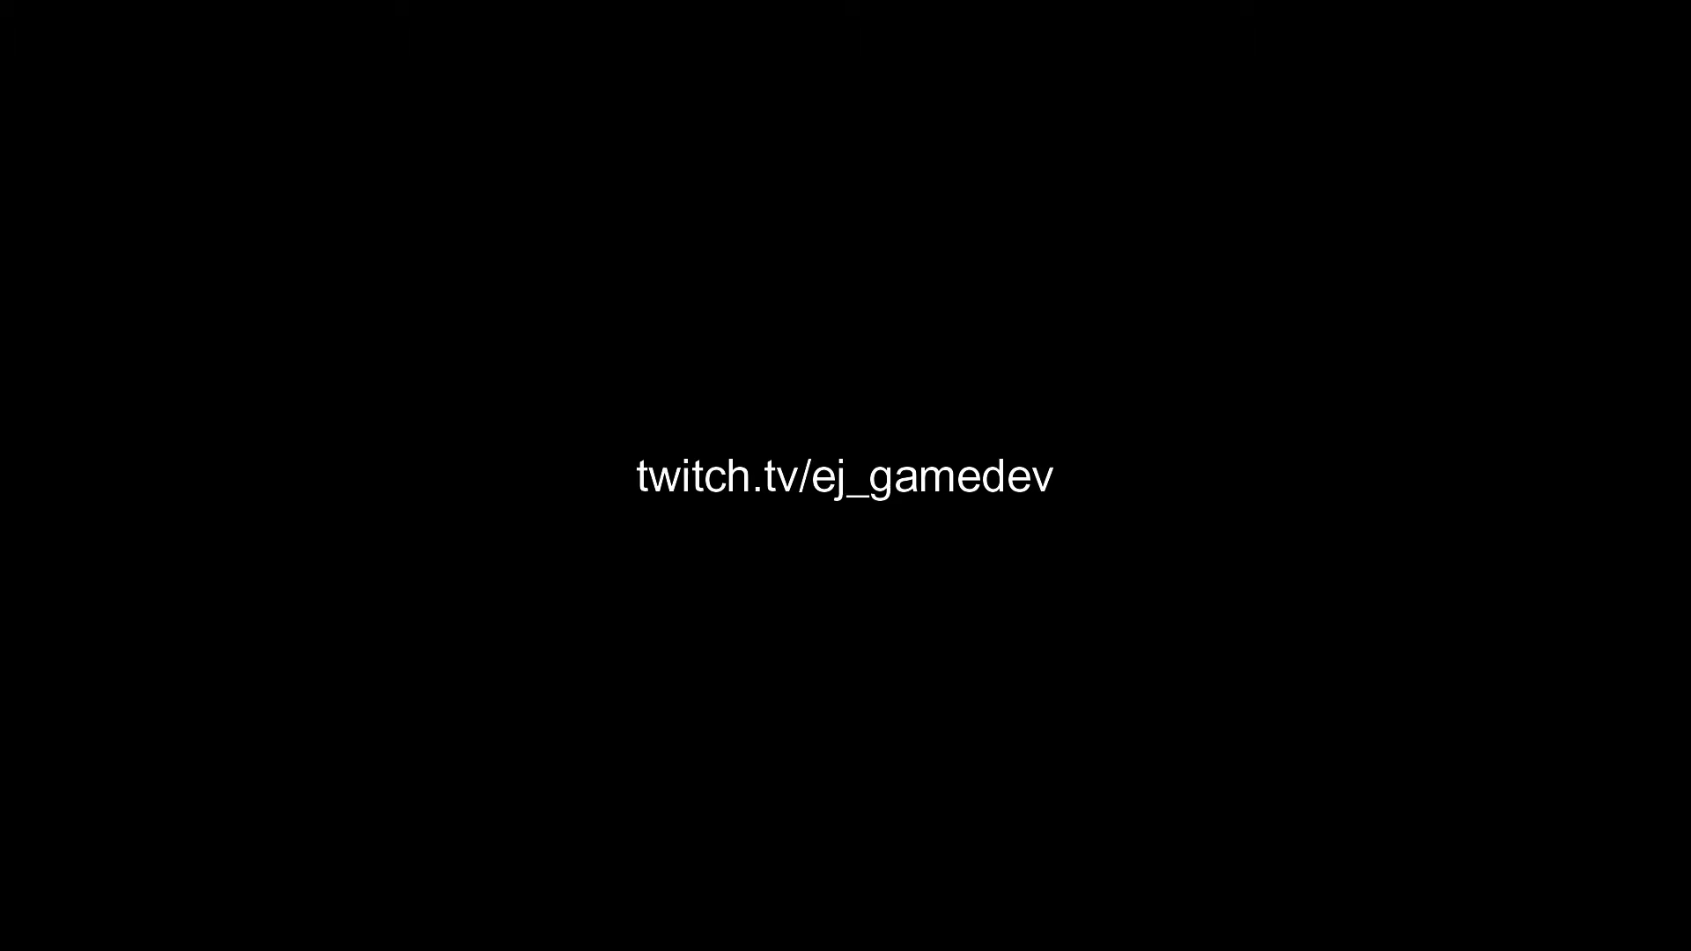